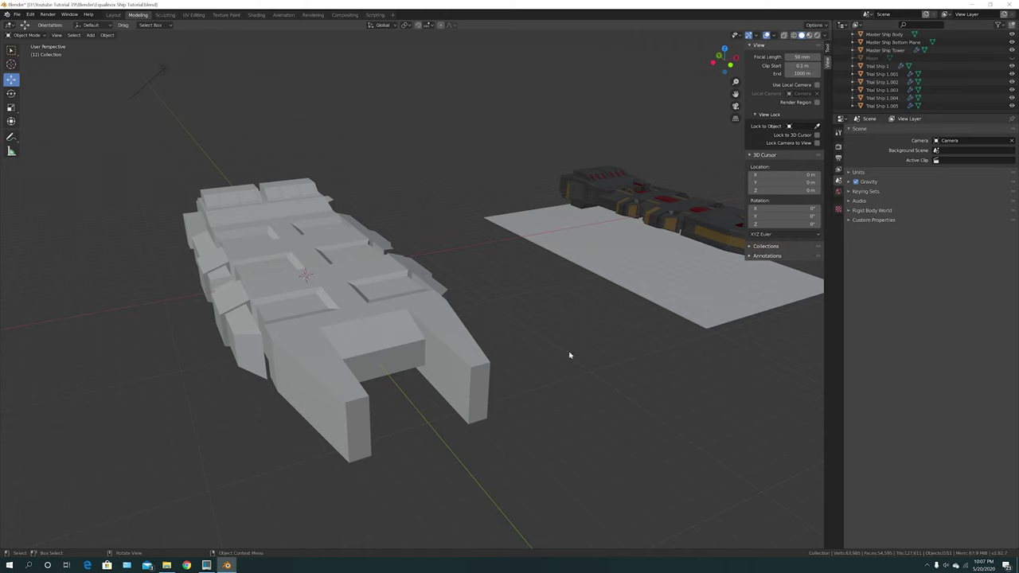
Step: Examine the row of grey trial ships and the finished coloured master ship beside the flat plane
scroll(569, 356, "down", 4)
scroll(538, 364, "down", 2)
middle_click_drag(438, 374, 659, 346, "shift")
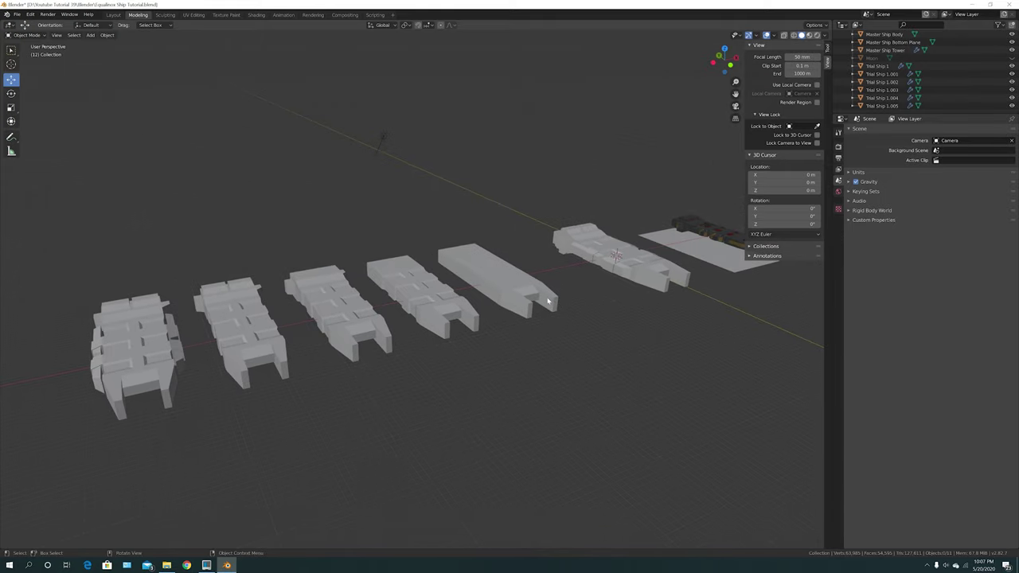
middle_click_drag(557, 374, 490, 285, "shift")
scroll(302, 441, "up", 4)
middle_click_drag(591, 318, 617, 268, "shift")
scroll(463, 286, "up", 4)
left_click(464, 288)
scroll(341, 400, "down", 4)
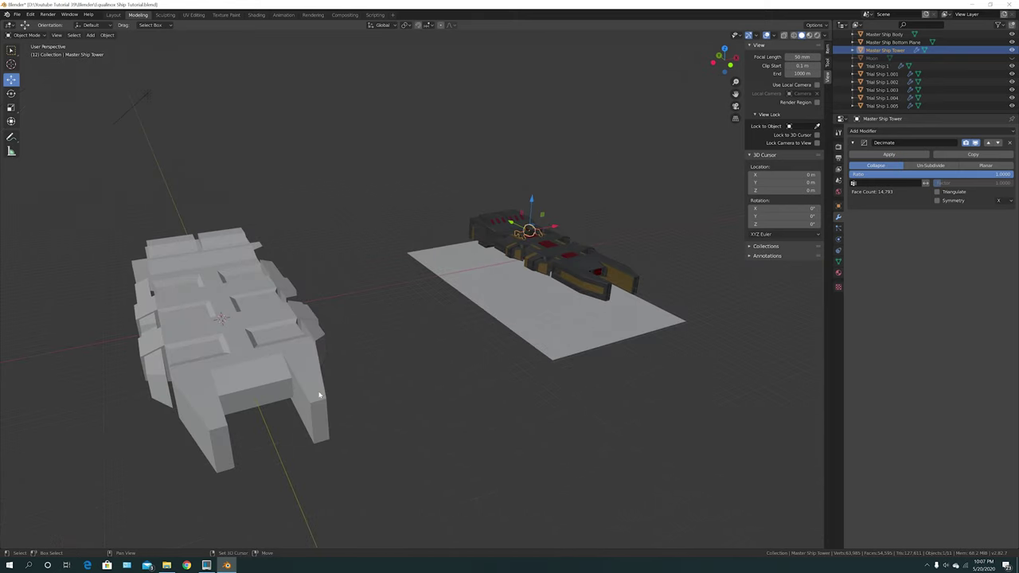
Step: Select the five trial ship copies in the row and hide Trial Ship 1.001 through 1.005
middle_click_drag(311, 395, 509, 357, "shift")
scroll(373, 387, "down", 5)
middle_click_drag(389, 375, 495, 371)
left_click_drag(172, 254, 401, 394)
scroll(522, 407, "up", 3)
middle_click_drag(521, 407, 541, 398)
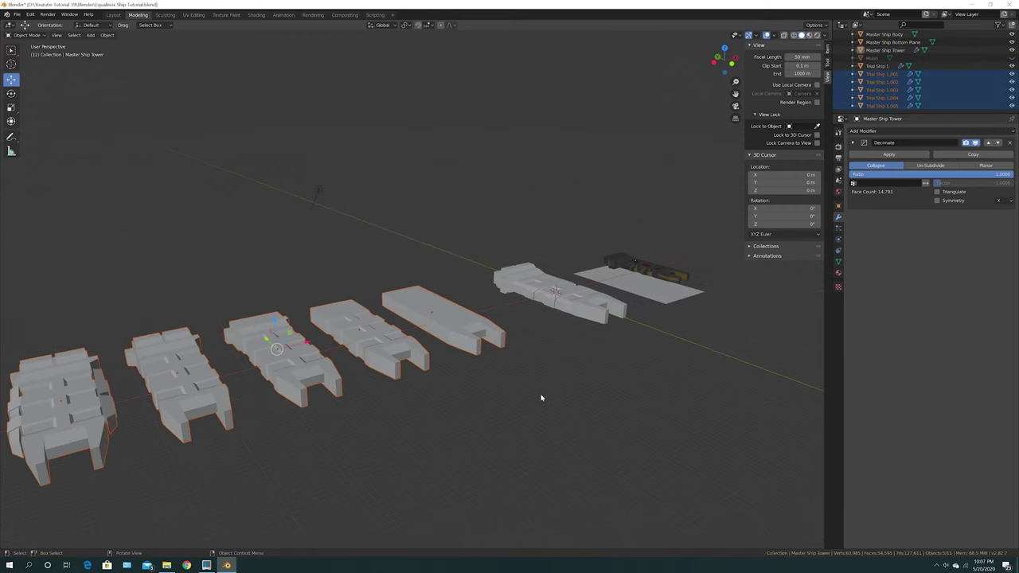
left_click(1011, 74)
left_click(1011, 82)
left_click(1012, 90)
left_click(1012, 98)
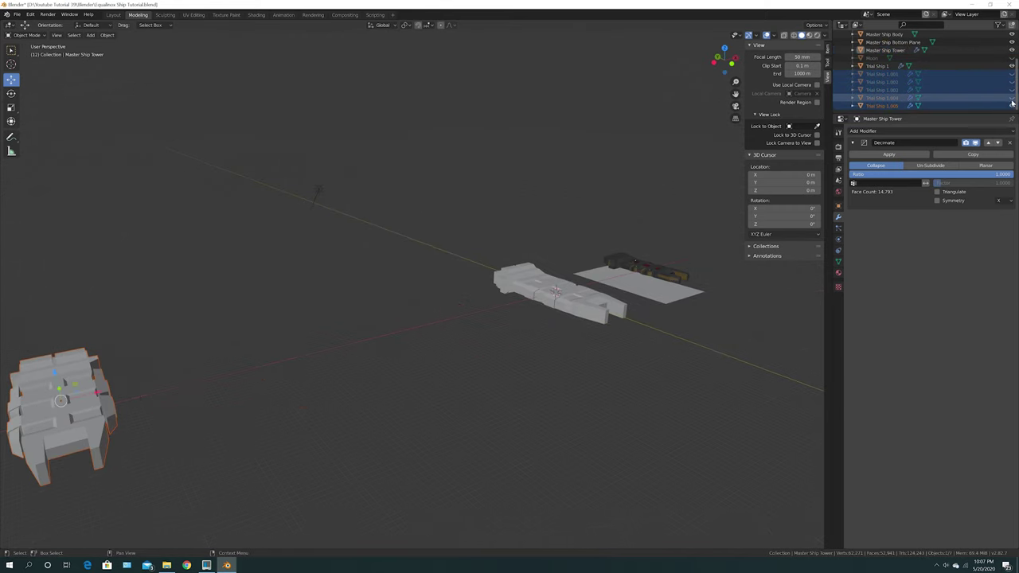
left_click(1012, 106)
Step: Inspect the shape of the remaining Trial Ship 1 up close
middle_click_drag(568, 347, 505, 278)
scroll(398, 334, "up", 4)
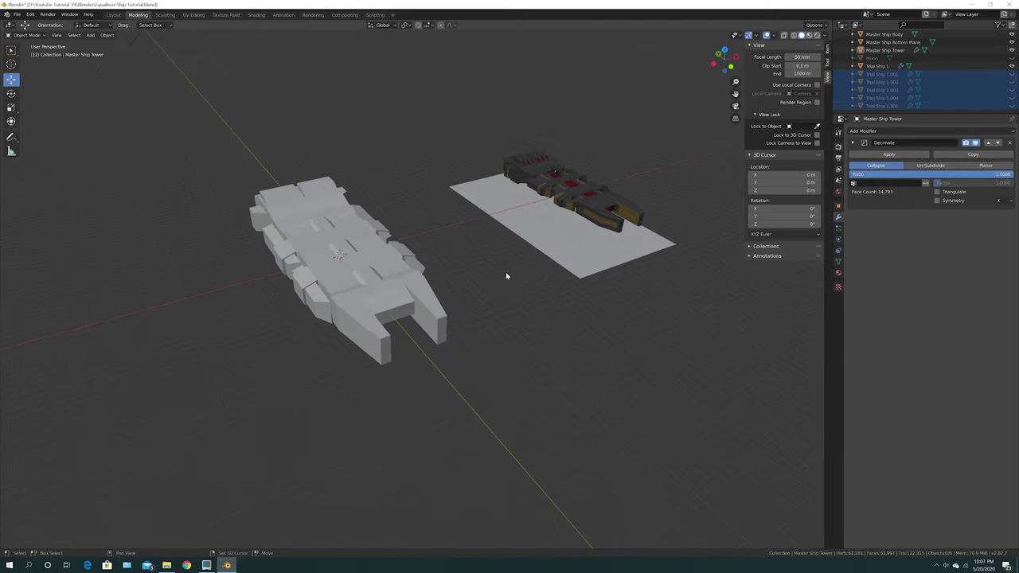
scroll(492, 343, "up", 3)
middle_click_drag(491, 342, 499, 323)
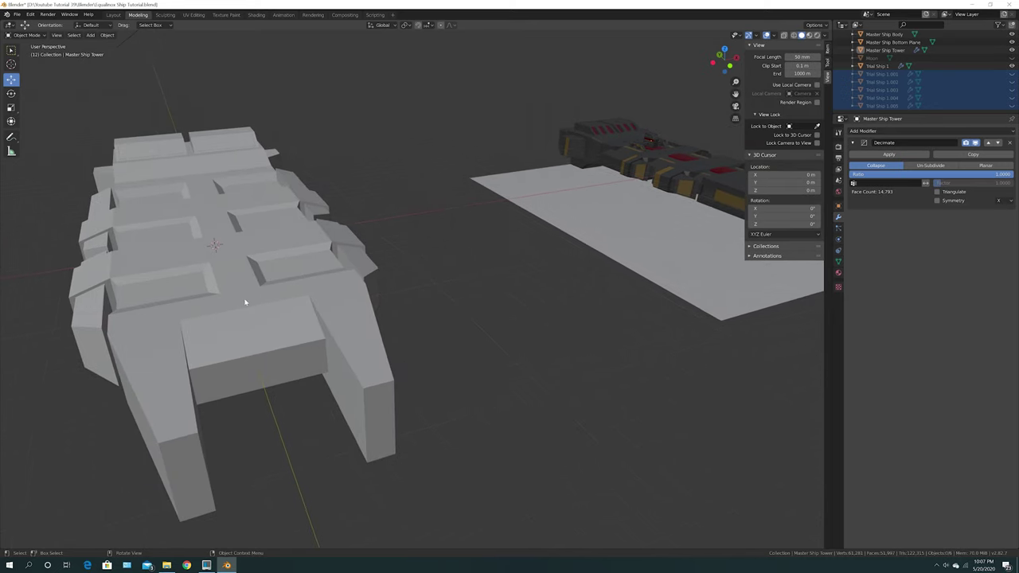
middle_click_drag(236, 297, 360, 230)
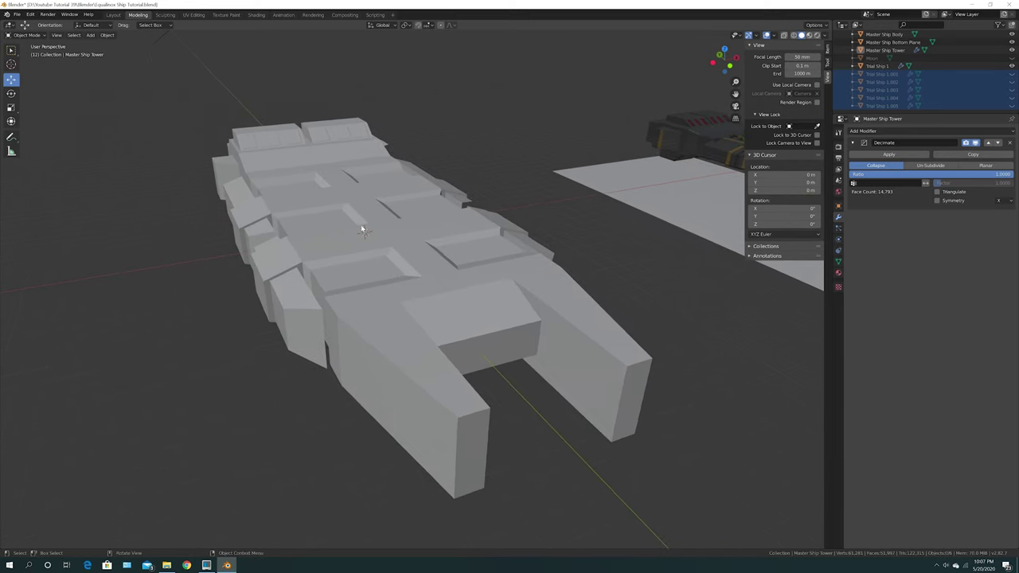
left_click(412, 269)
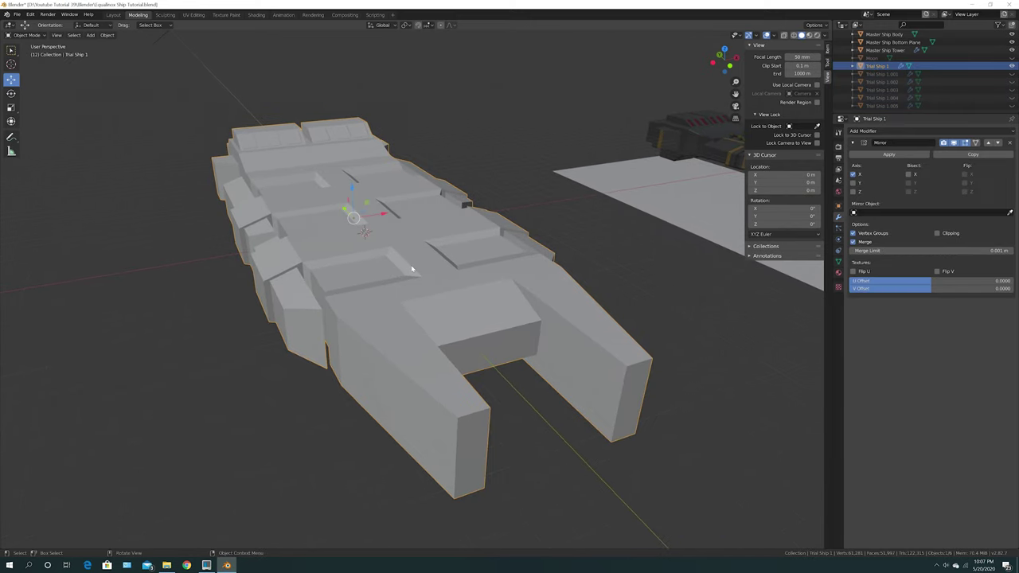
left_click(130, 323)
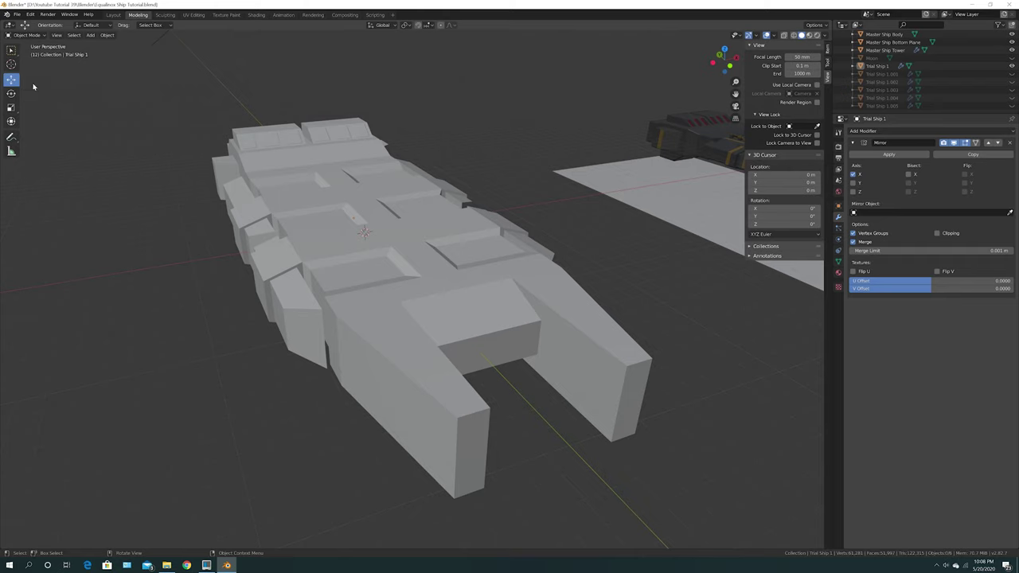
Step: Add a cube mesh and move it about 22.8 m along X, out of the trial ship toward the master ship
left_click(89, 35)
mouse_move(96, 47)
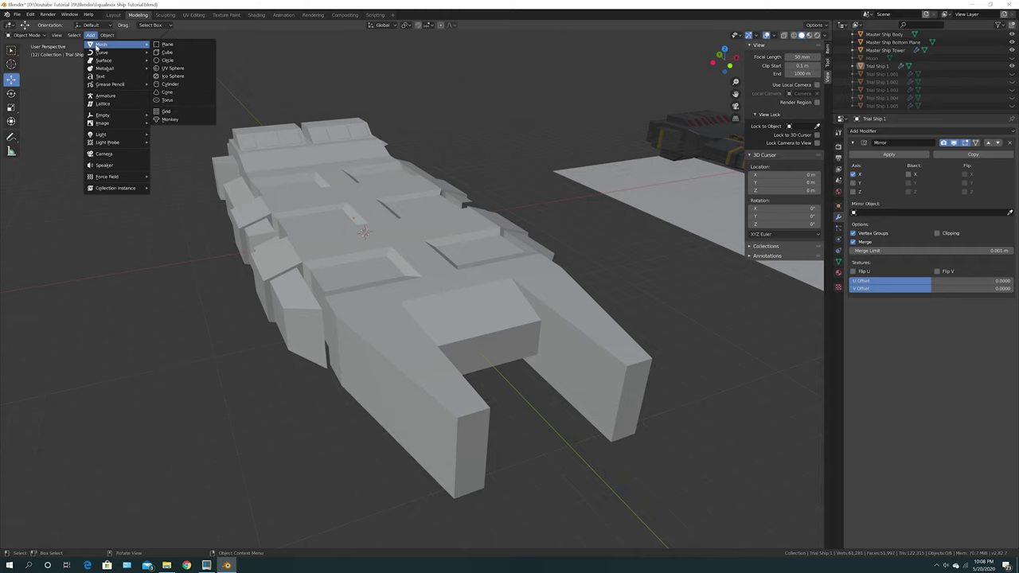
left_click(166, 52)
middle_click_drag(354, 301, 161, 296, "shift")
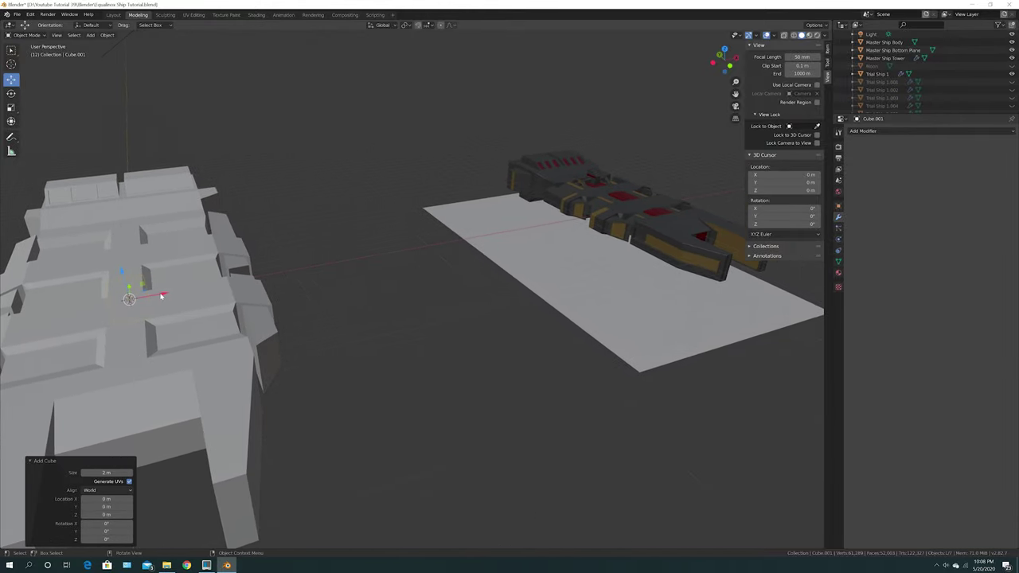
left_click_drag(162, 296, 528, 257)
middle_click_drag(435, 294, 288, 315, "shift")
scroll(326, 356, "up", 3)
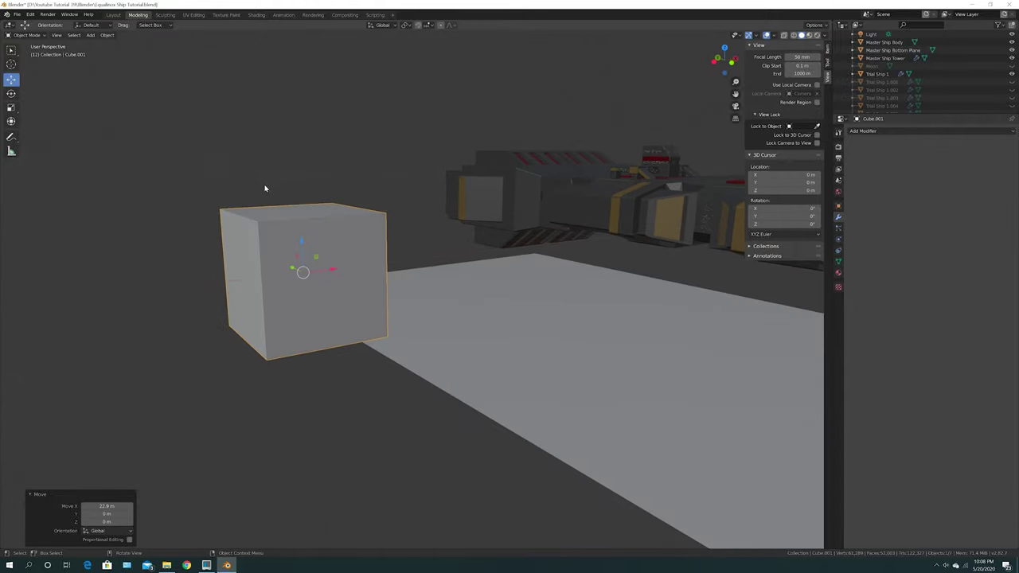
Step: Narrow the cube by scaling it along X to about 0.58
left_click(12, 109)
left_click_drag(332, 271, 318, 272)
middle_click_drag(191, 268, 77, 263)
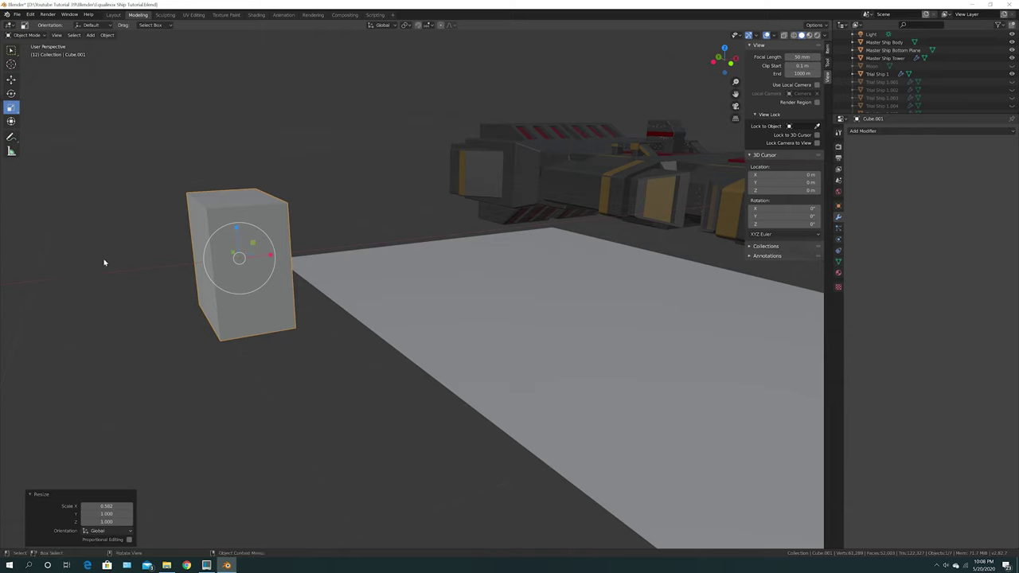
Step: Subdivide all faces of the cube in Edit Mode with 3 cuts and clear the selection
left_click(34, 37)
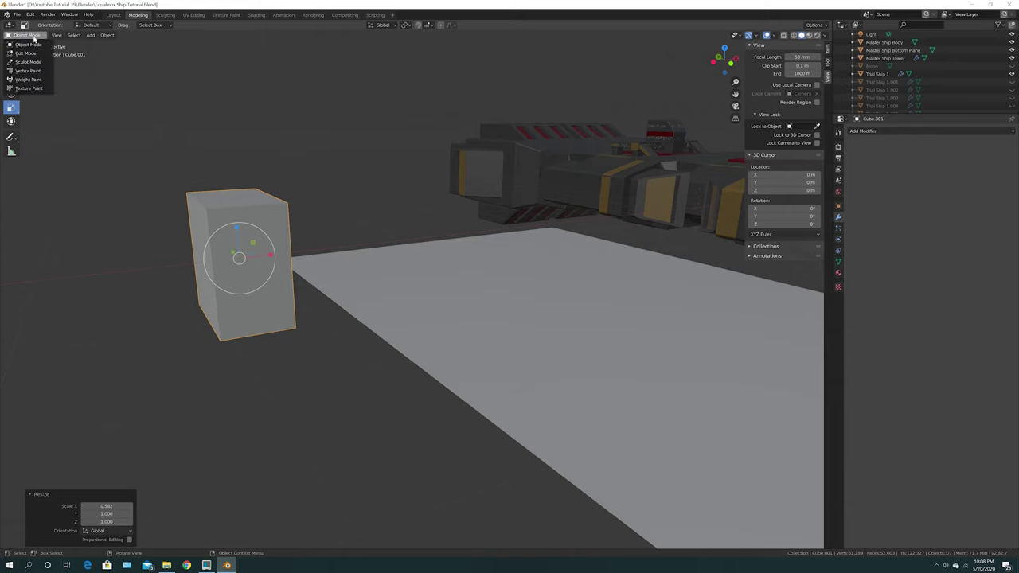
left_click(34, 53)
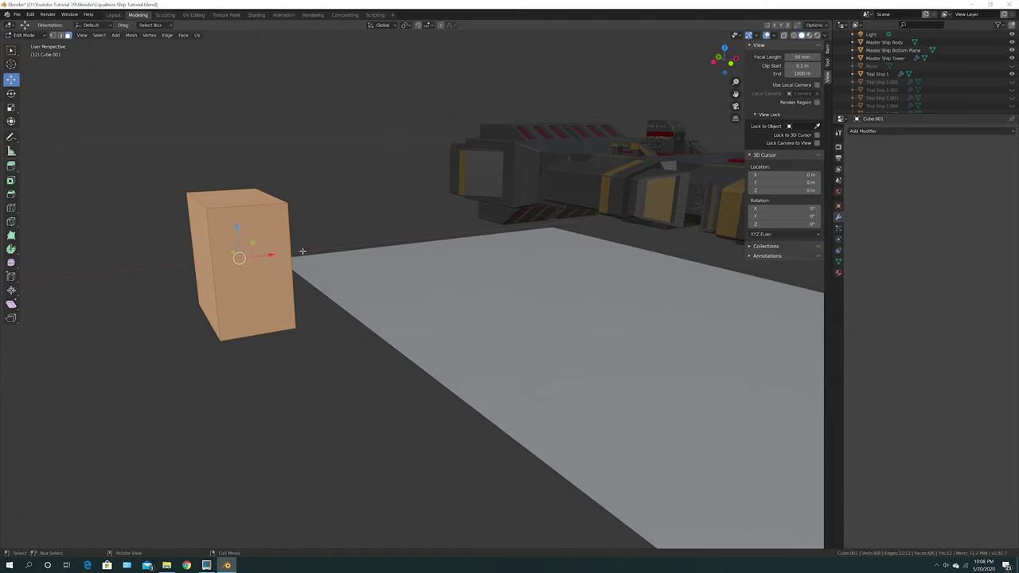
right_click(268, 217)
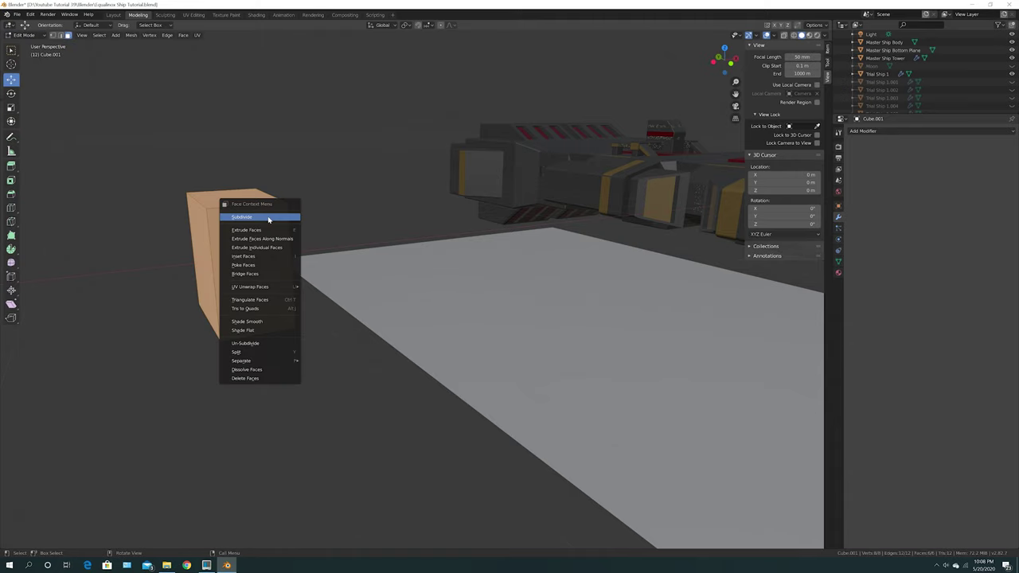
left_click(268, 217)
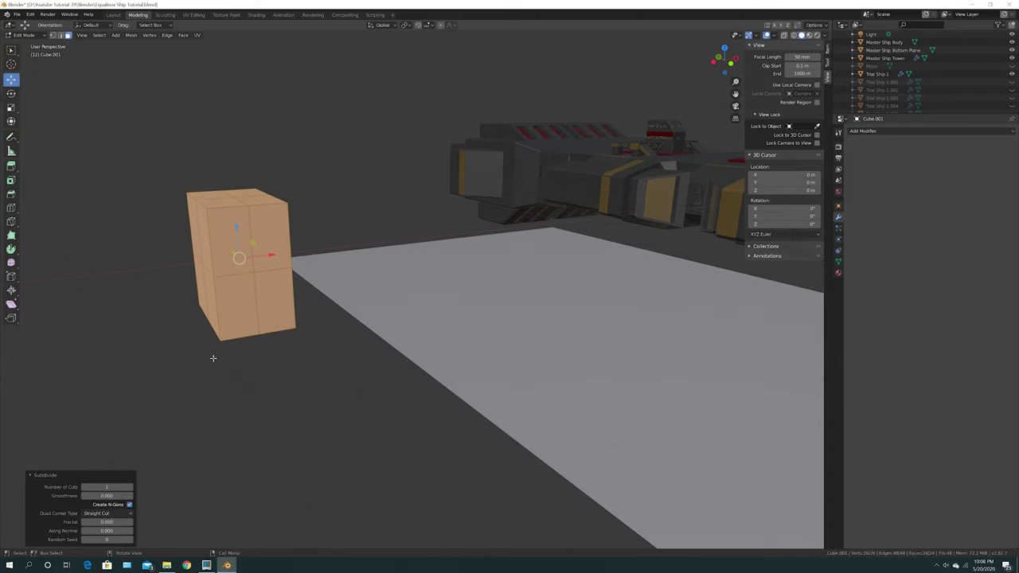
left_click(131, 487)
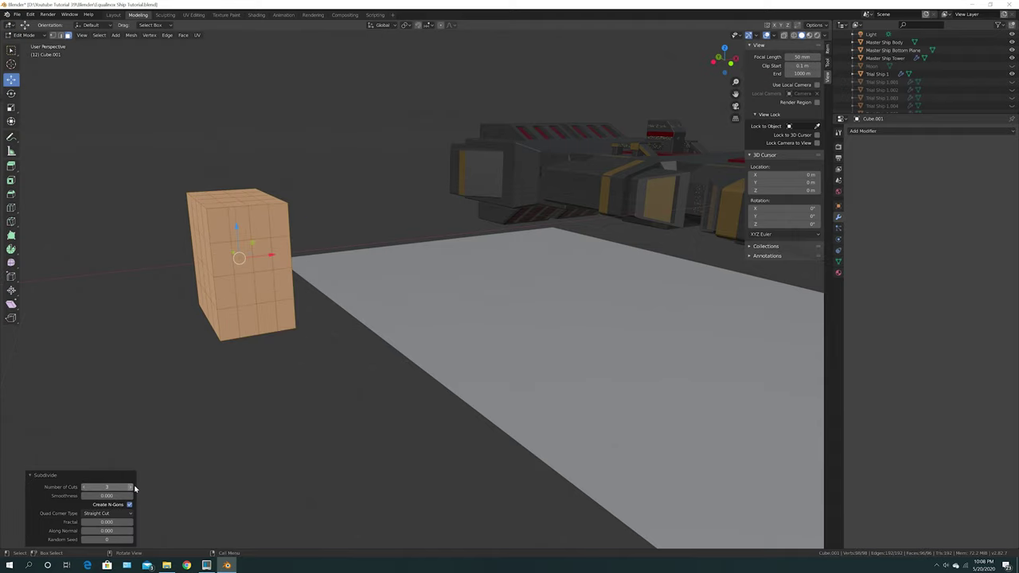
middle_click_drag(210, 399, 204, 393)
key("alt+a")
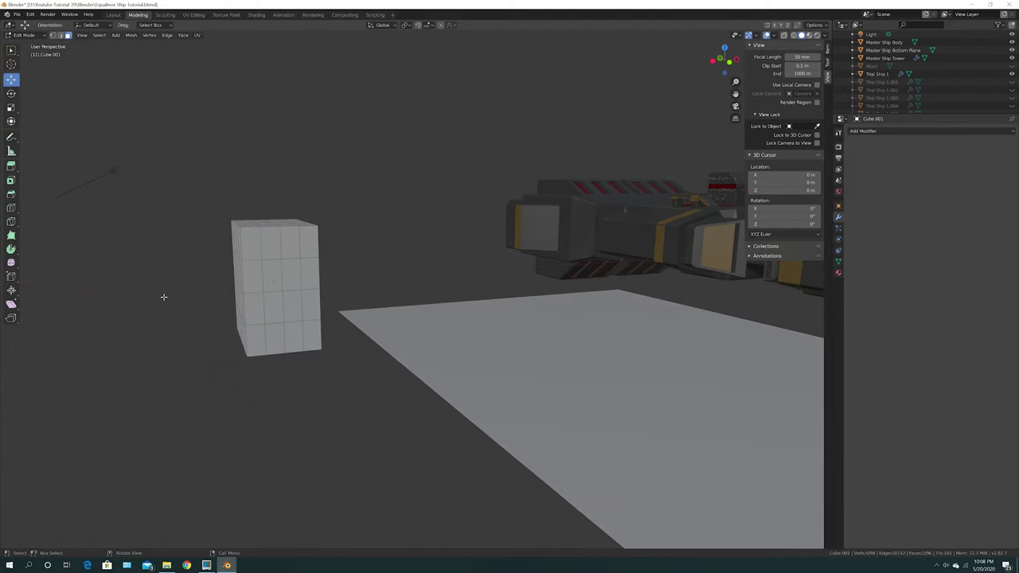
Step: Circle-select every face on the positive X half of the block, all the way around, and delete those faces
middle_click_drag(211, 303, 111, 287)
key("c")
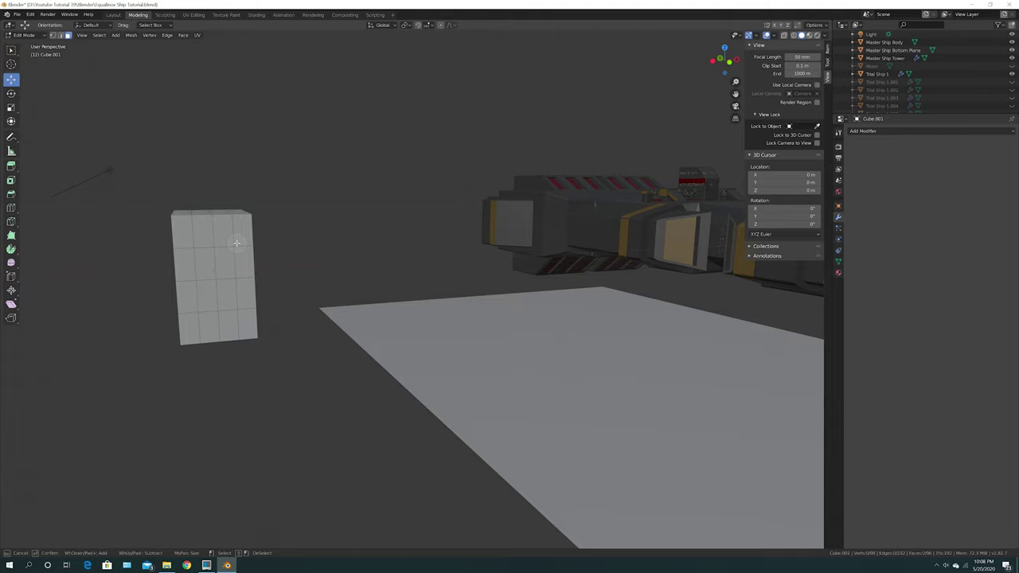
mouse_move(231, 236)
left_mouse_down()
mouse_move(228, 218)
mouse_move(239, 334)
mouse_move(255, 335)
left_mouse_up()
right_click(255, 335)
middle_click_drag(255, 335, 257, 300)
mouse_move(244, 448)
middle_mouse_down()
mouse_move(391, 145)
mouse_move(349, 338)
mouse_move(357, 313)
middle_mouse_up()
key("c")
left_click_drag(337, 291, 271, 382)
right_click(271, 382)
scroll(440, 335, "down", 3)
mouse_move(448, 334)
middle_mouse_down()
mouse_move(433, 352)
mouse_move(380, 364)
middle_mouse_up()
key("c")
mouse_move(495, 137)
left_mouse_down()
mouse_move(581, 135)
mouse_move(573, 197)
mouse_move(502, 183)
mouse_move(572, 229)
left_mouse_up()
right_click(460, 244)
middle_click_drag(460, 244, 572, 247)
key("x")
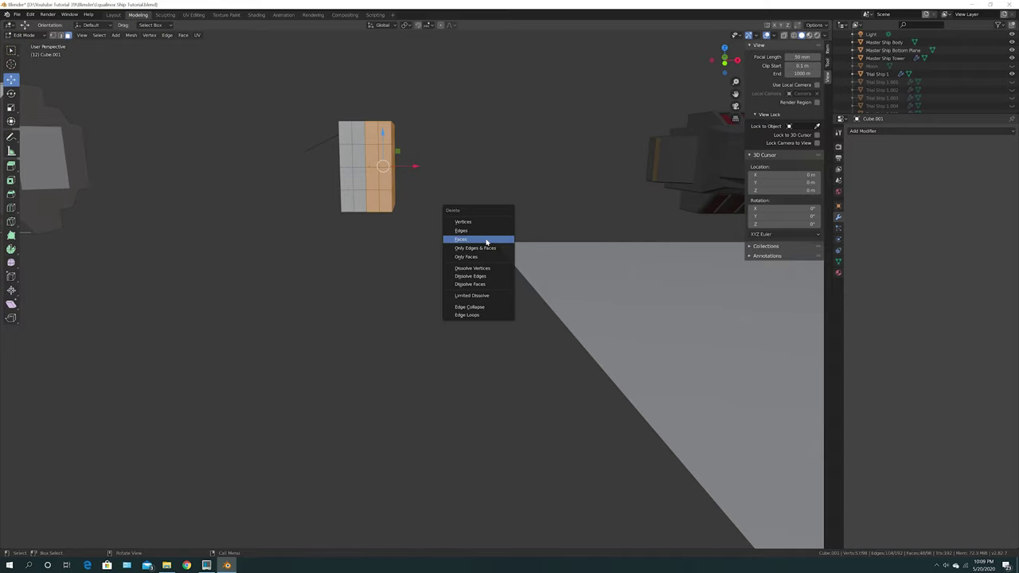
left_click(483, 241)
middle_click_drag(350, 271, 453, 302)
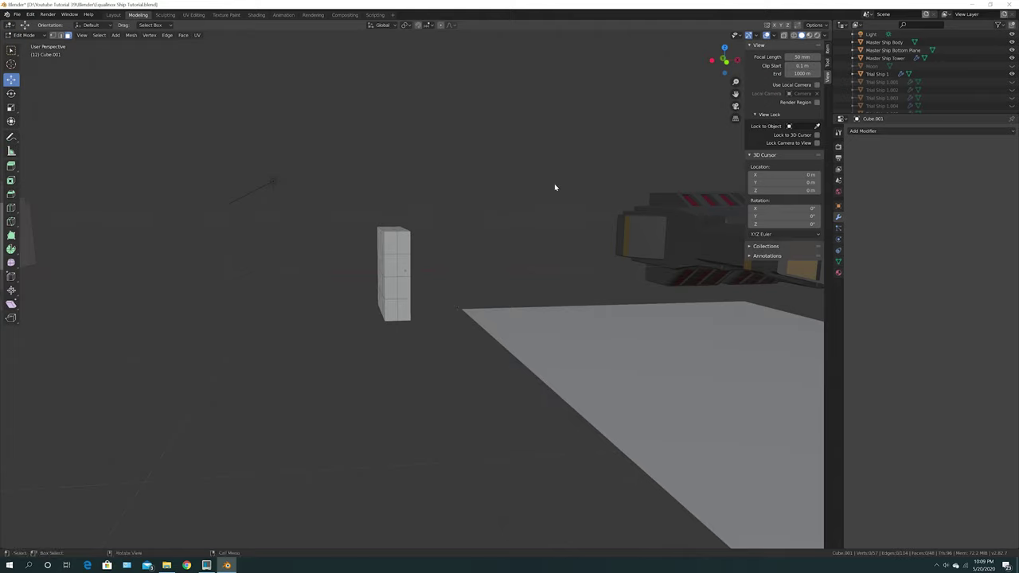
Step: Return to Object Mode and add a Mirror modifier on the X axis to the remaining half block
left_click(24, 35)
left_click(24, 46)
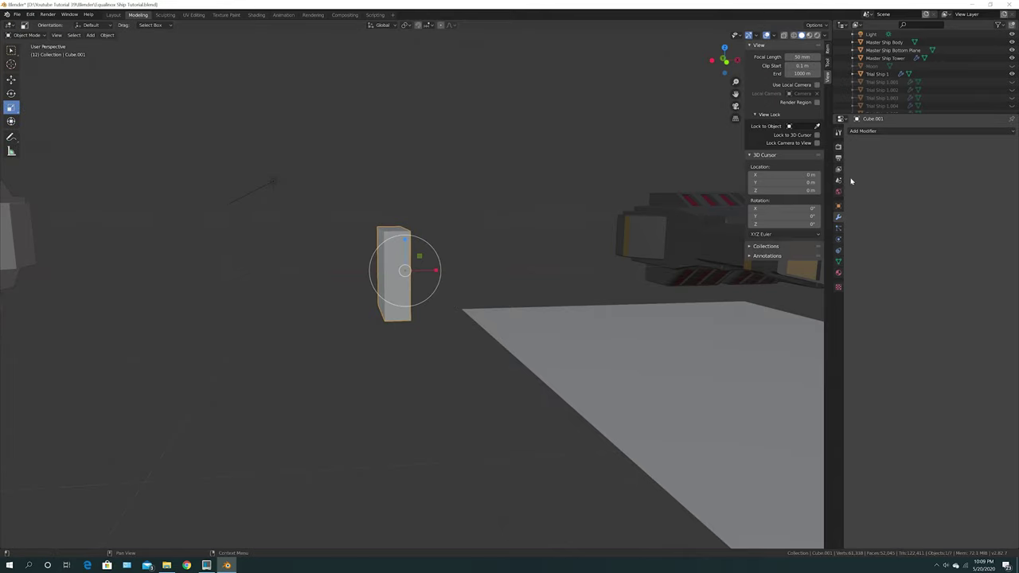
left_click(898, 132)
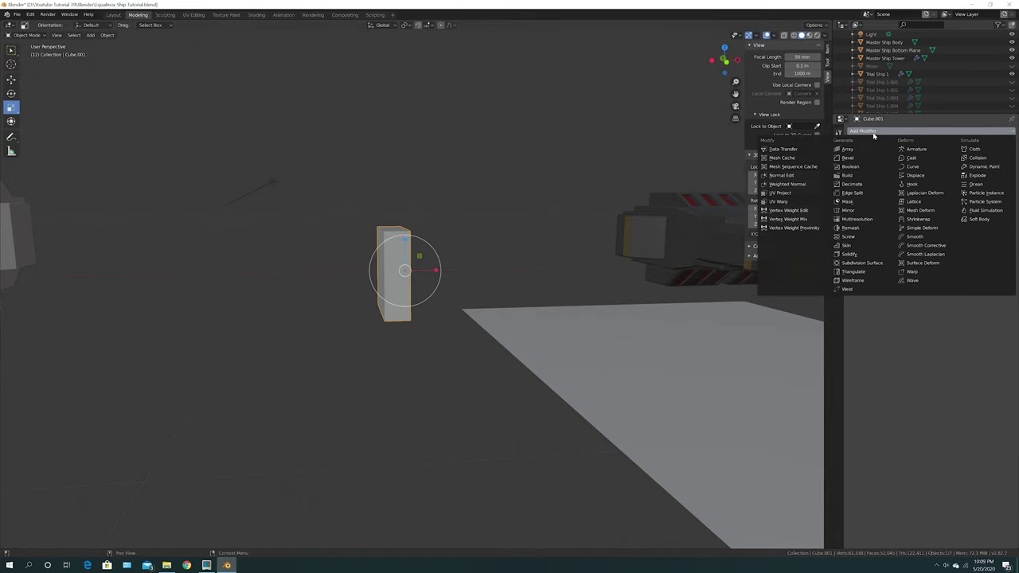
left_click(848, 211)
scroll(388, 309, "up", 4)
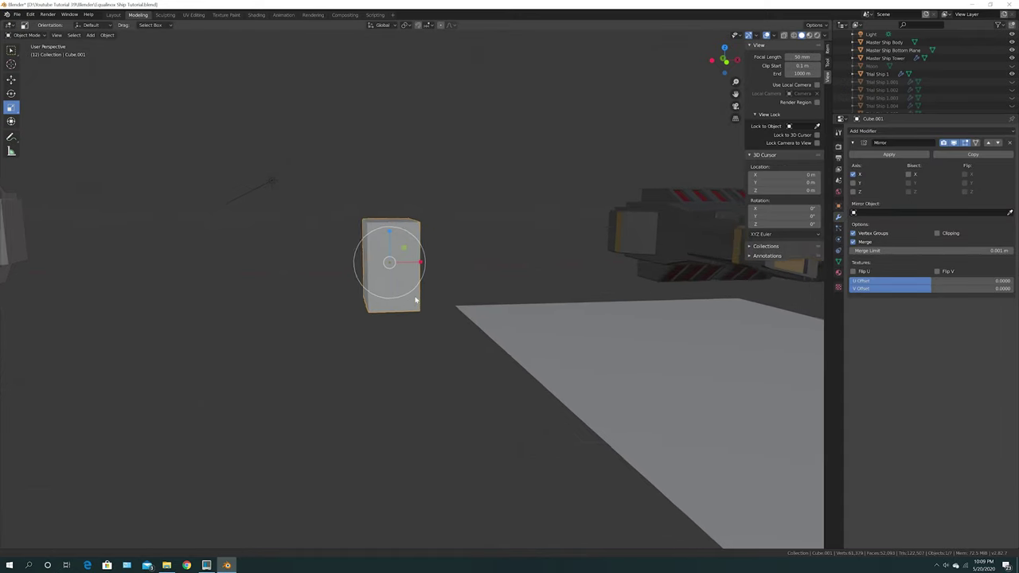
middle_click_drag(382, 298, 348, 299)
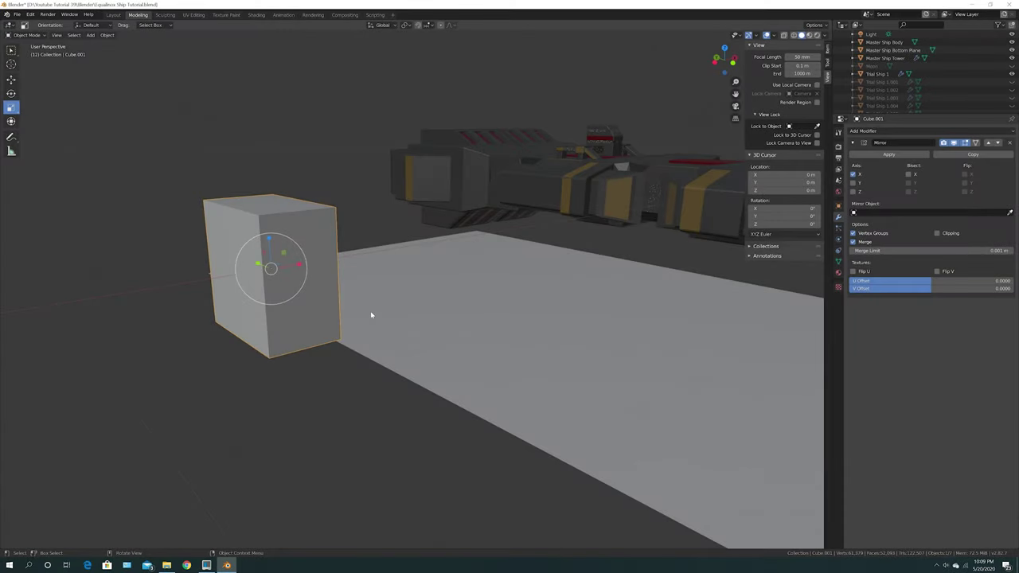
Step: In Edit Mode with edge selection, move the block's uppermost horizontal edge loop down about 0.36 m along Z
middle_click_drag(501, 301, 434, 317)
scroll(434, 317, "up", 3)
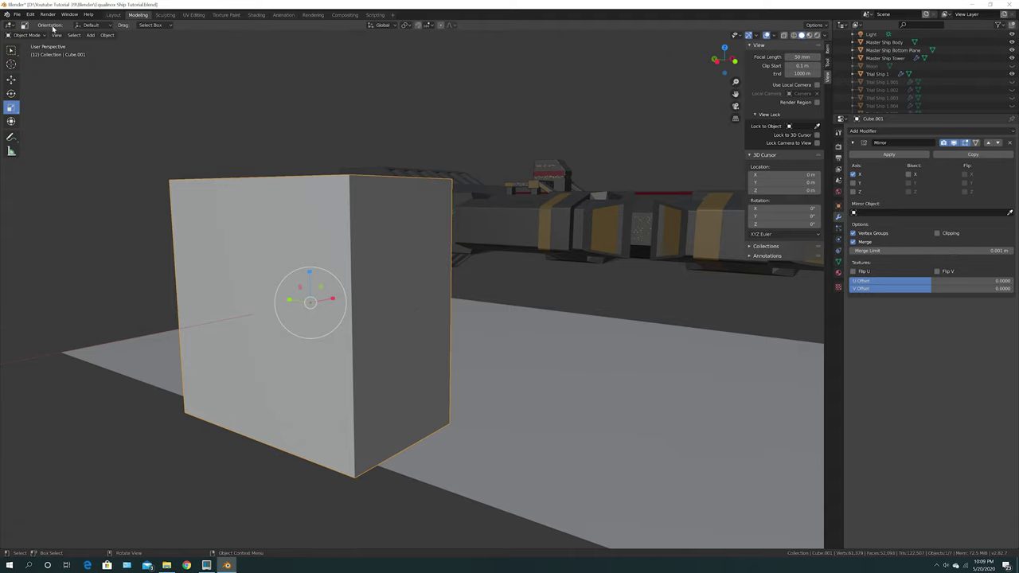
left_click(24, 35)
left_click(28, 54)
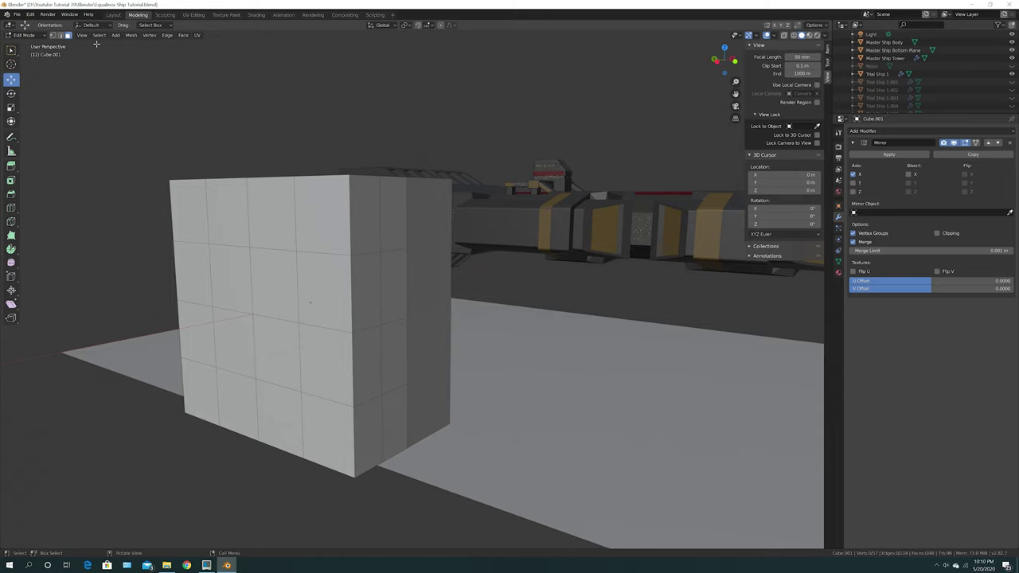
left_click(61, 35)
left_click(314, 252, "alt")
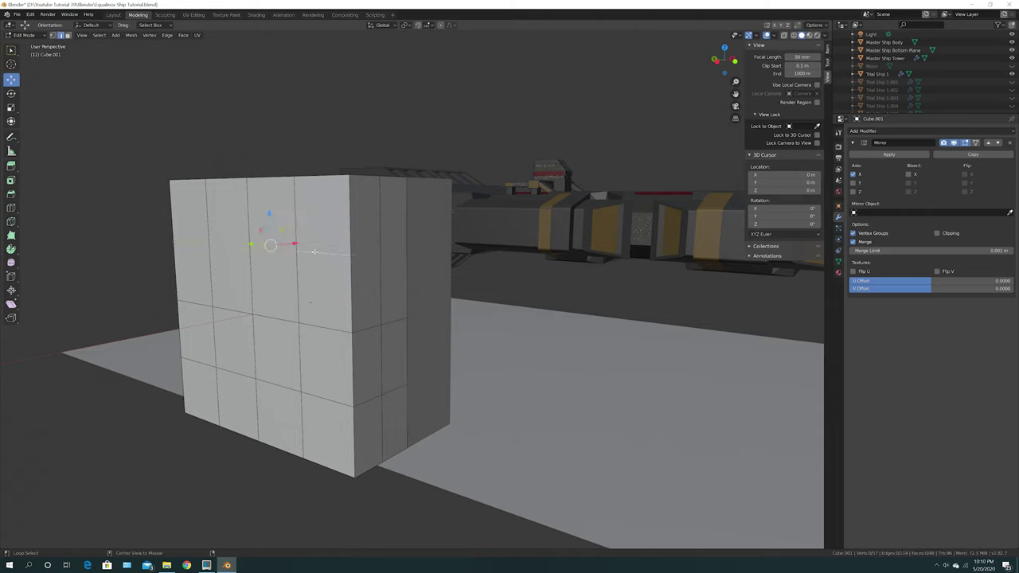
left_click_drag(270, 213, 269, 259)
middle_click_drag(323, 247, 112, 77)
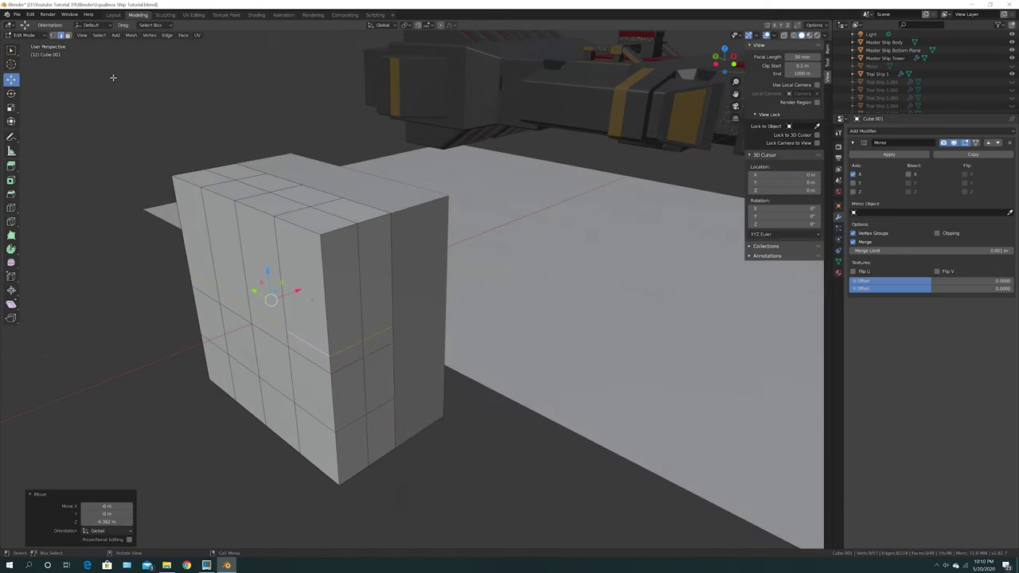
Step: Slope the block's upper front by moving its two top front edges about 0.44 m along Y, and deselect them
left_click(372, 219)
left_click(337, 234, "shift")
middle_click_drag(339, 242, 361, 231)
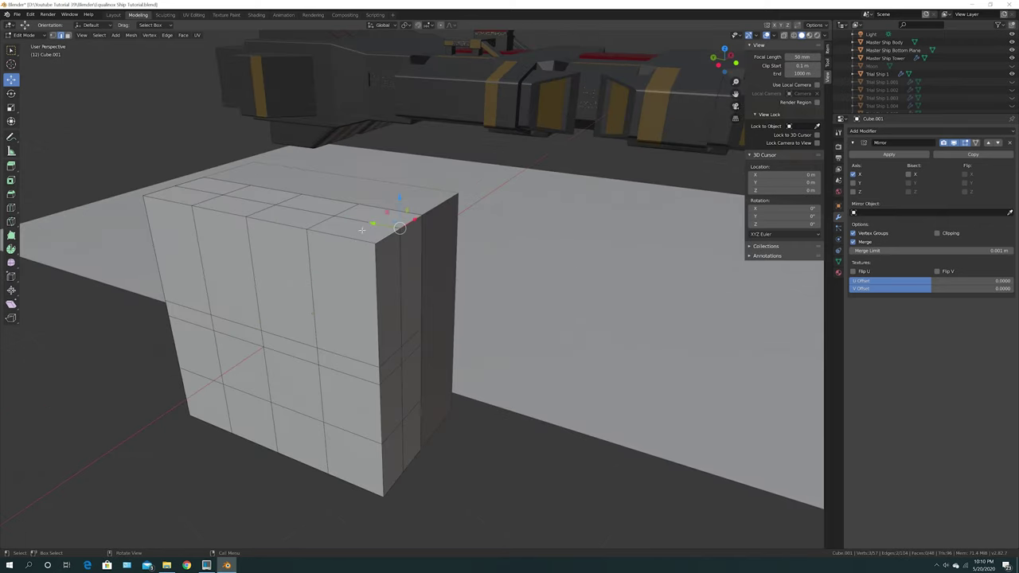
key("g")
left_click(316, 206)
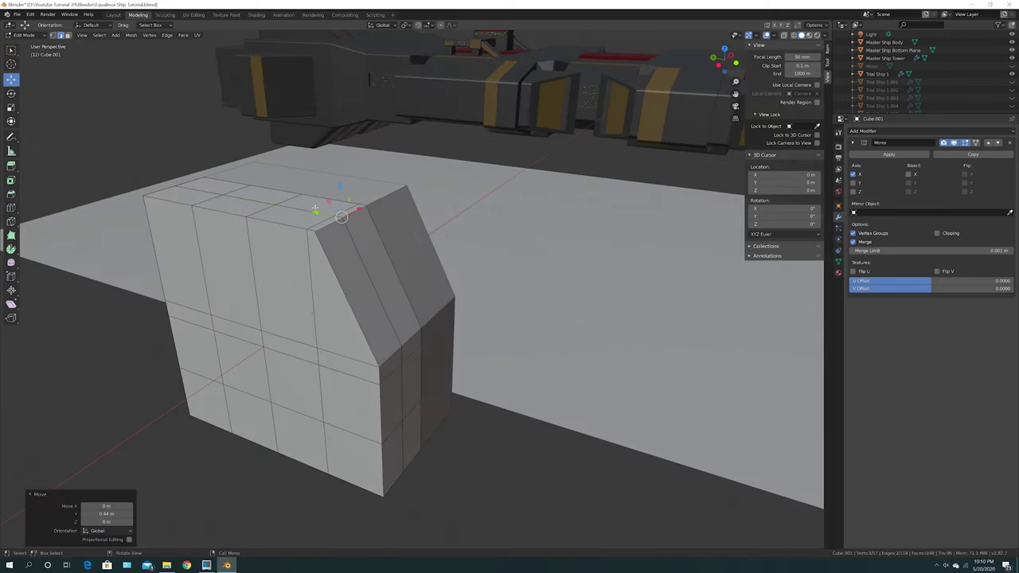
mouse_move(146, 270)
middle_mouse_down()
mouse_move(141, 262)
mouse_move(162, 261)
middle_mouse_up()
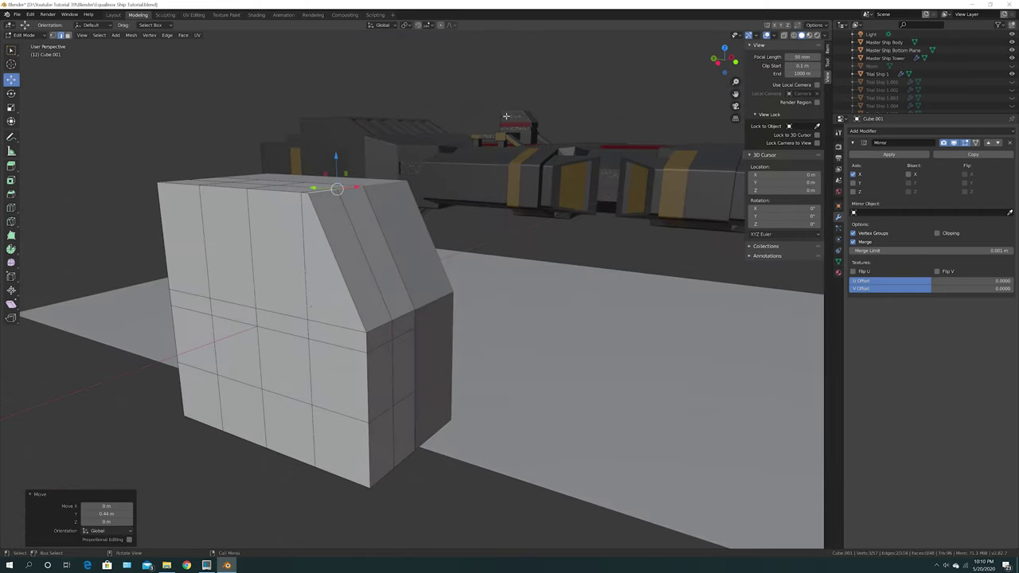
middle_click_drag(257, 319, 215, 240)
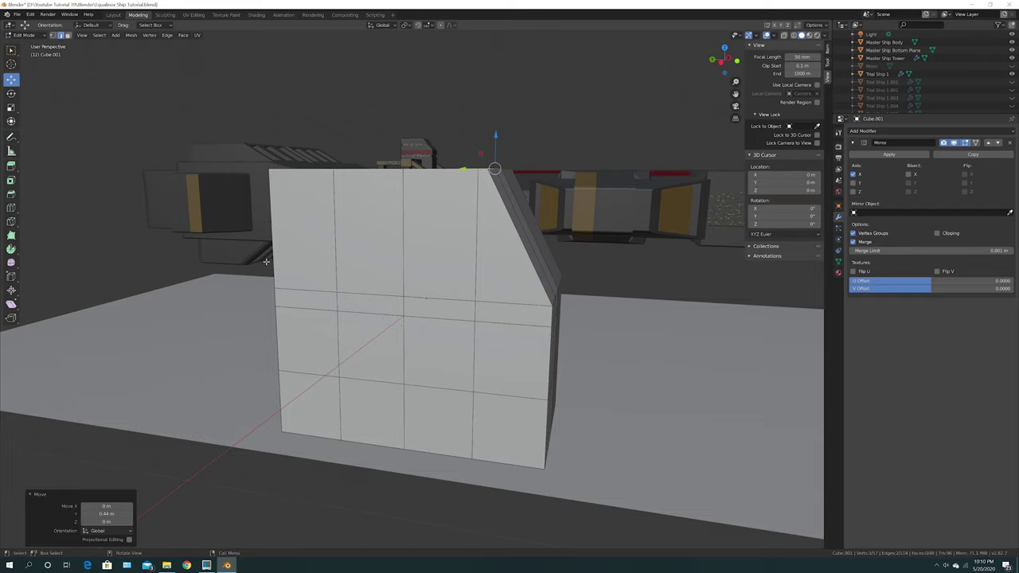
left_click(93, 209)
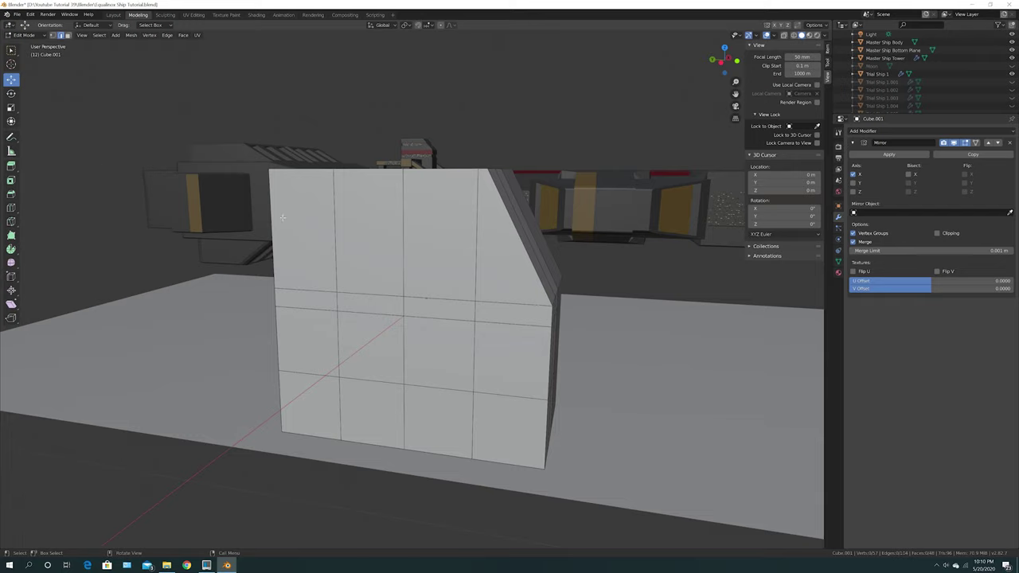
left_click(12, 221)
left_click(271, 222)
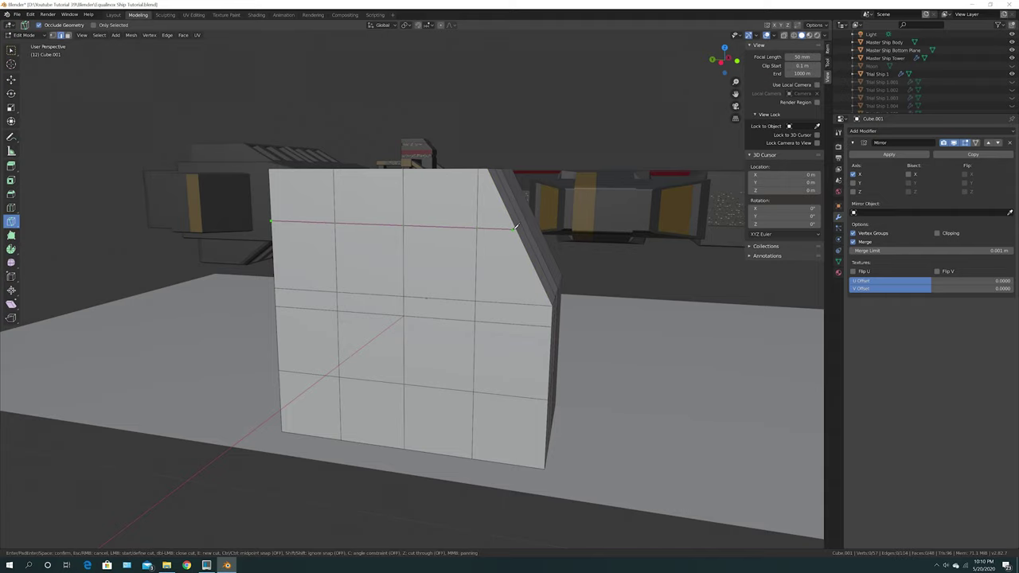
key("Escape")
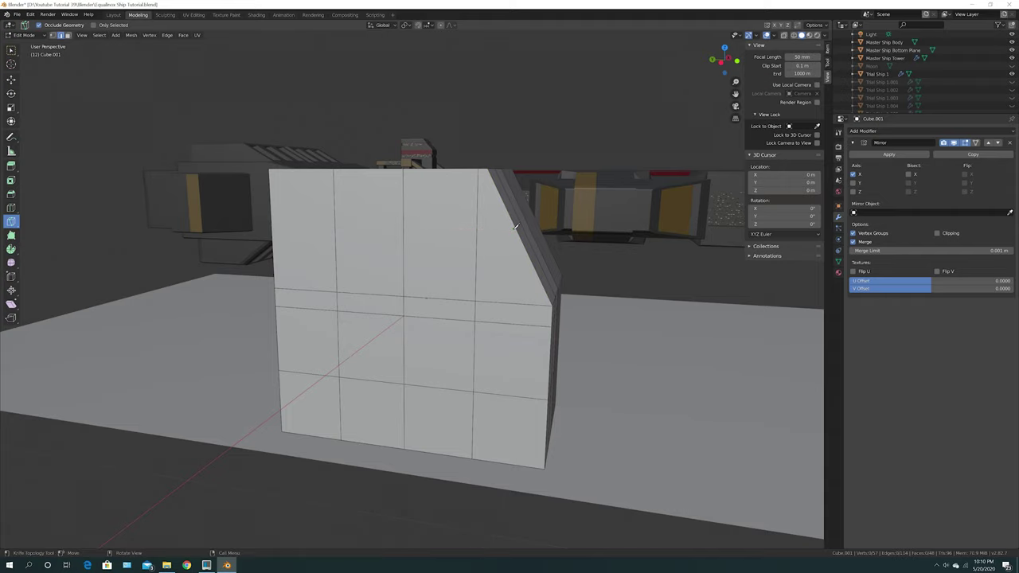
middle_click_drag(379, 255, 364, 255)
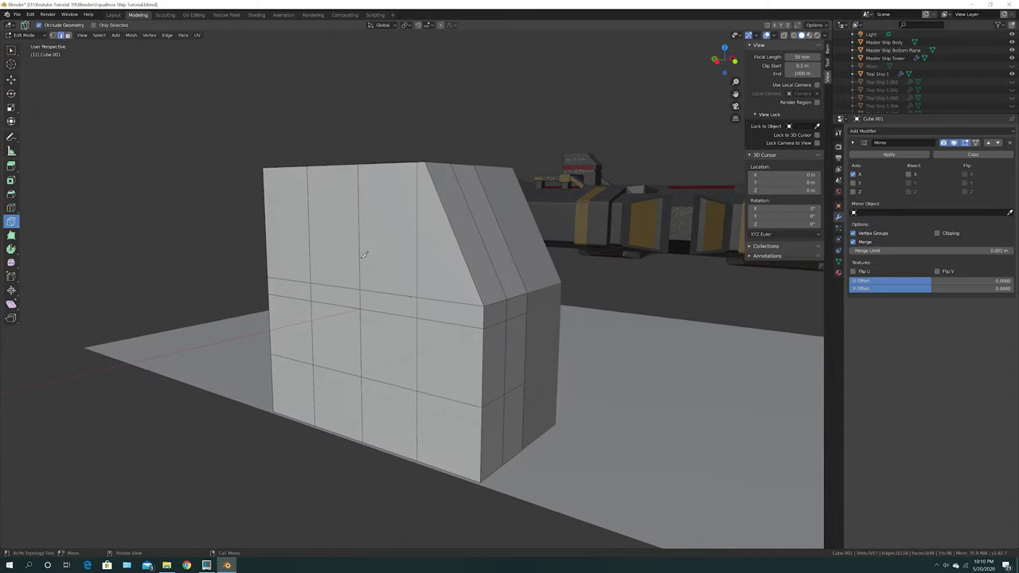
left_click(11, 79)
Step: Add a horizontal loop cut around the upper part of the block, slide it up to a factor of about -0.458, and deselect it
middle_click_drag(199, 228, 206, 231)
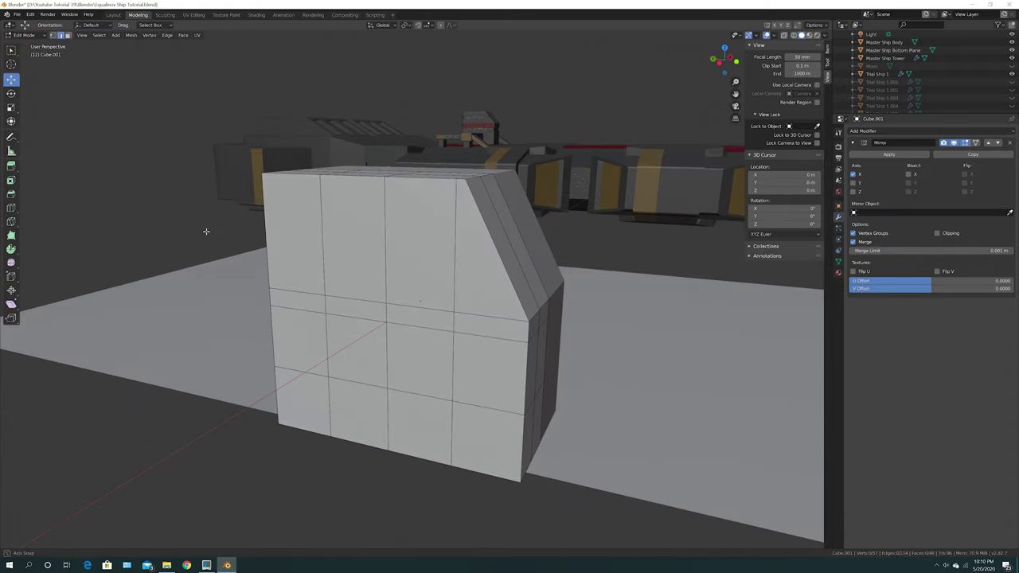
key("ctrl+r")
left_click(377, 251)
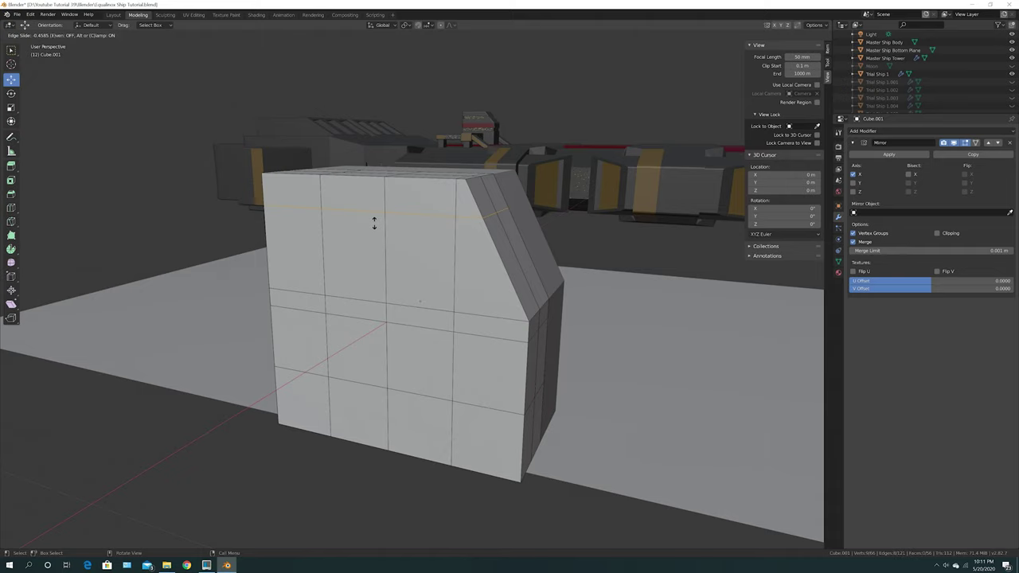
left_click_drag(373, 223, 374, 223)
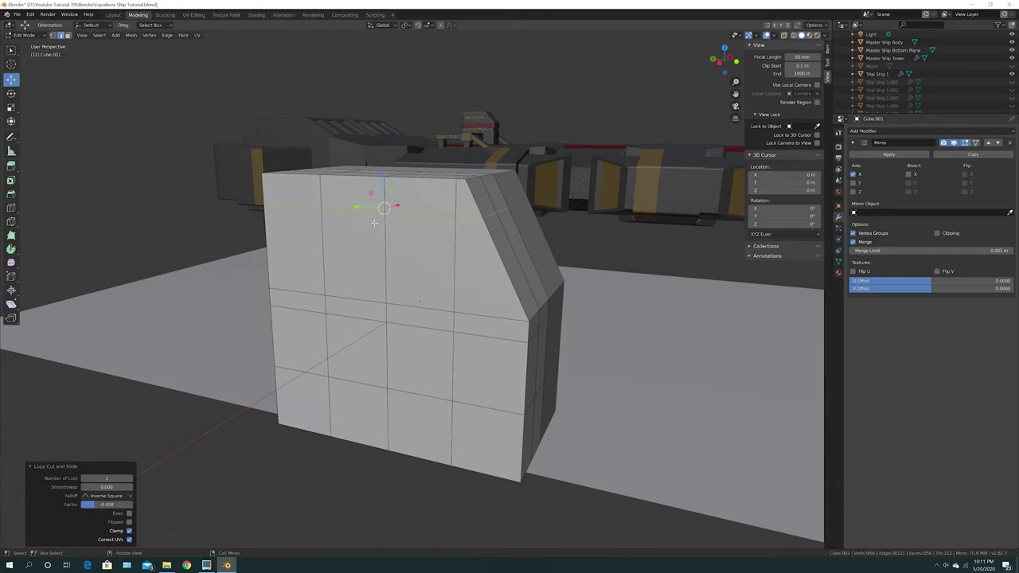
left_click(195, 223)
Step: Move the vertical edge loop nearest the back of the block about 0.3 m along Y toward the rear
mouse_move(332, 278)
middle_mouse_down()
mouse_move(374, 276)
mouse_move(345, 275)
middle_mouse_up()
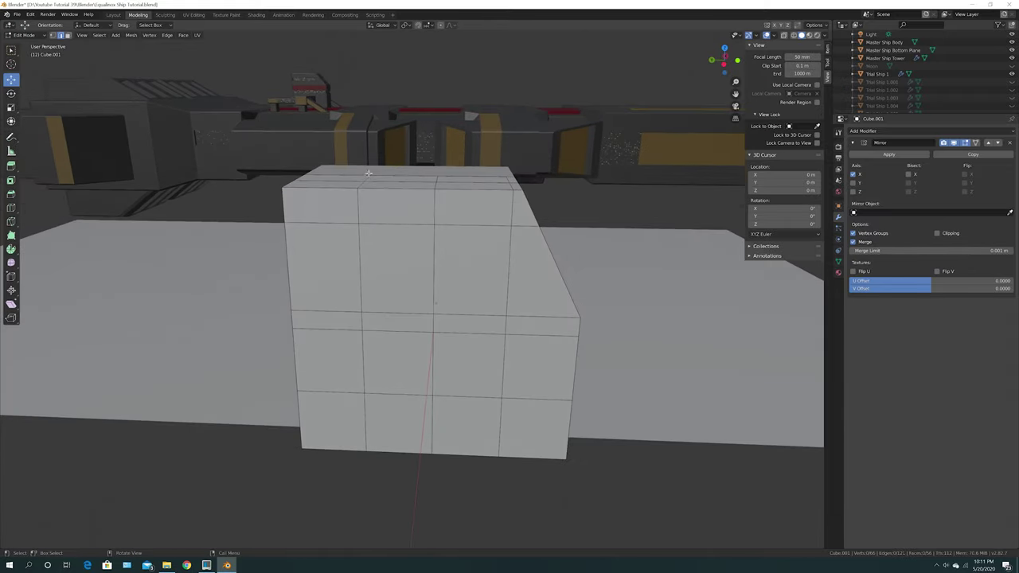
middle_click_drag(277, 261, 392, 249)
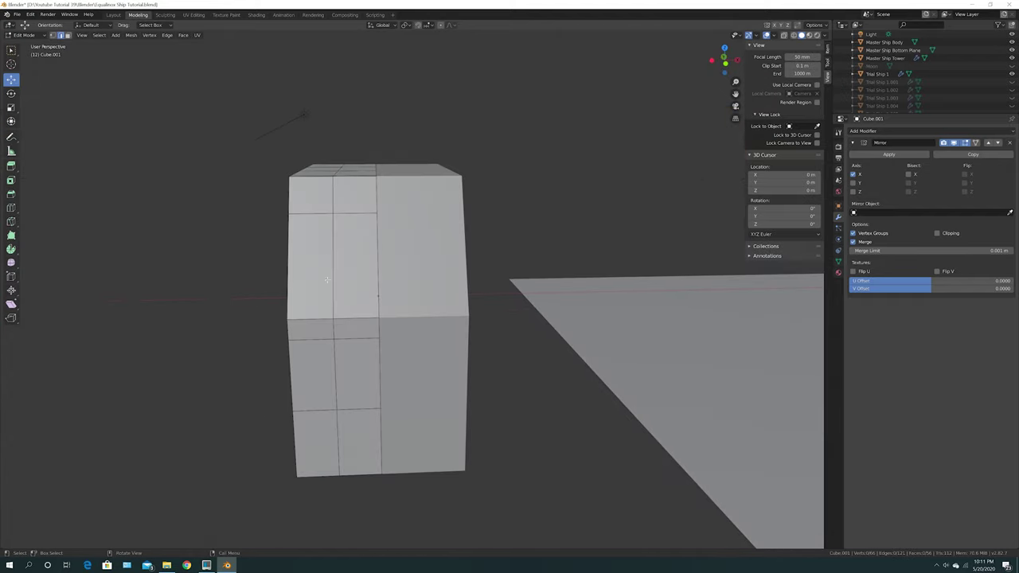
middle_click_drag(297, 291, 360, 210)
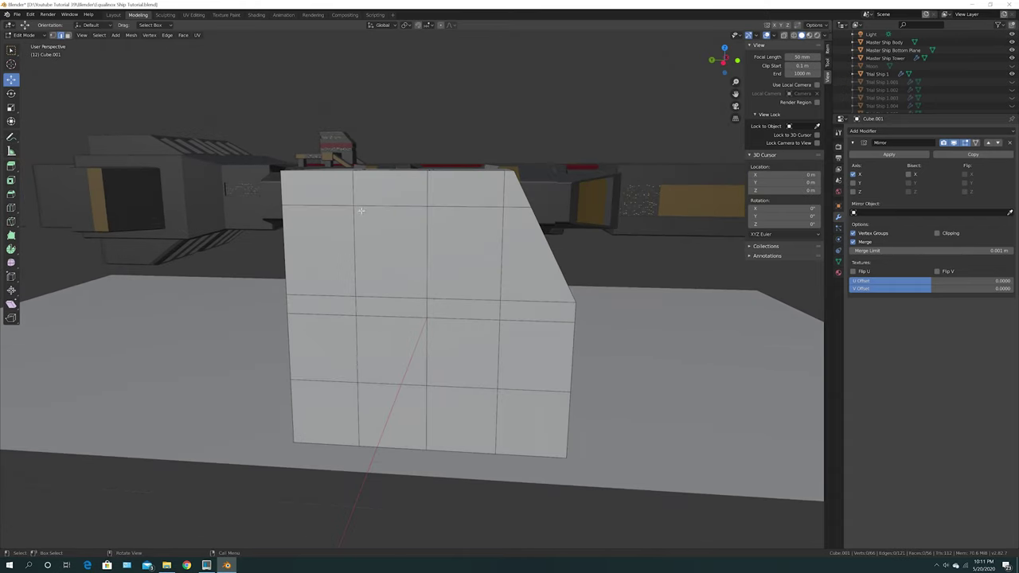
key("alt")
left_click(353, 227, "alt")
key("g")
left_click(289, 303)
Step: Move the vertical edge loop running down the block's front about 0.2 m along X toward the mirror centre
middle_click_drag(289, 303, 361, 291)
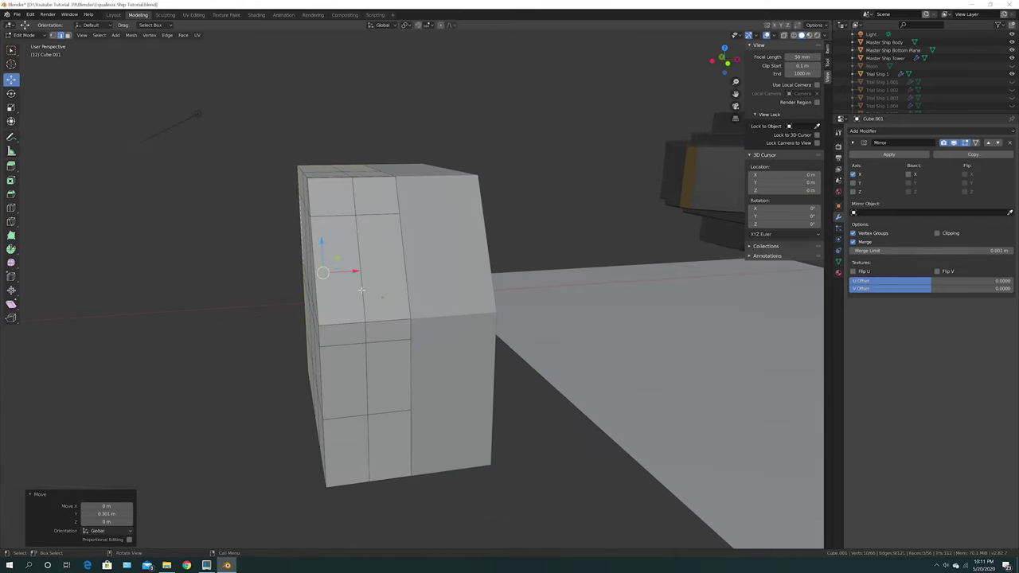
left_click(361, 291, "alt")
key("g")
left_click(402, 289)
middle_click_drag(402, 289, 373, 225)
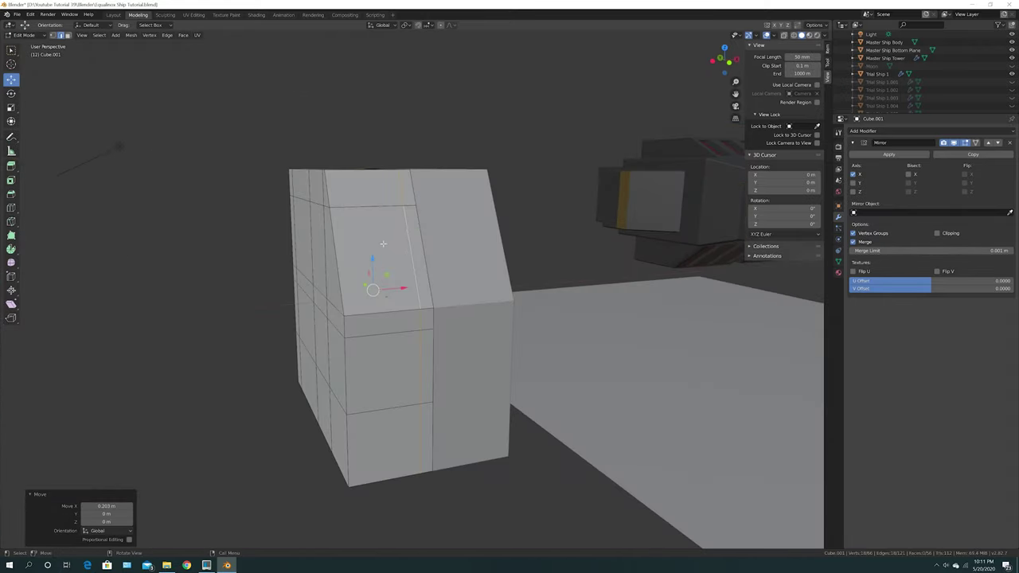
Step: Examine the finished master ship's hull and tower from several angles as a reference for the block's shape
middle_click_drag(405, 259, 438, 251)
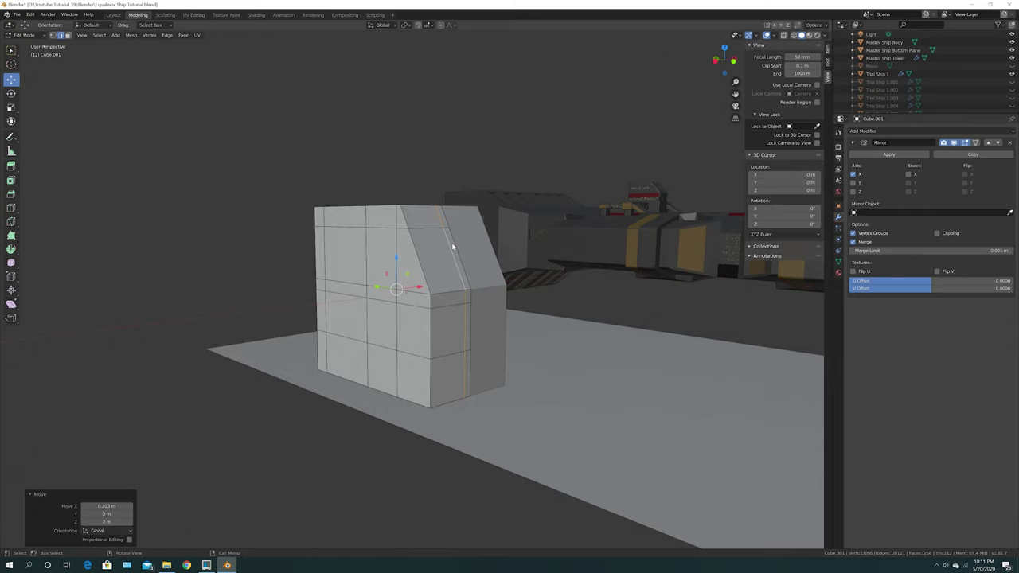
middle_click_drag(550, 244, 483, 278)
middle_click_drag(678, 216, 224, 264, "shift")
middle_click_drag(546, 205, 373, 281)
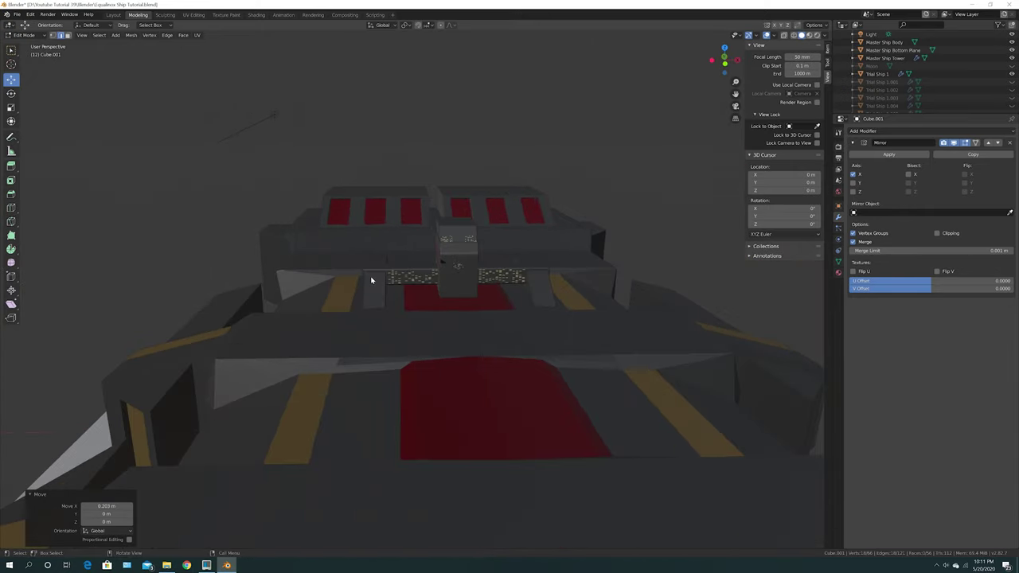
middle_click_drag(268, 312, 493, 289)
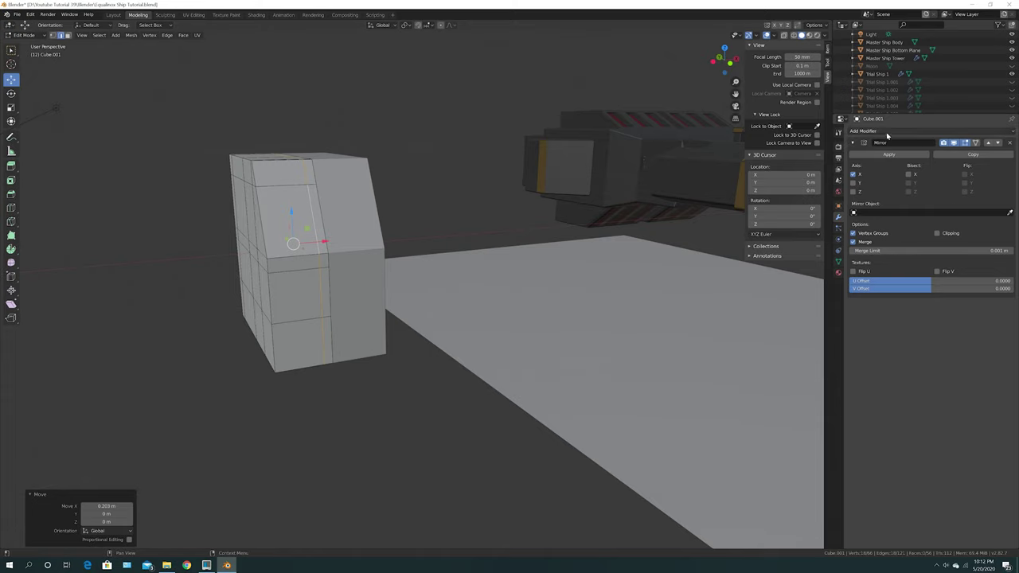
middle_click_drag(467, 330, 274, 351)
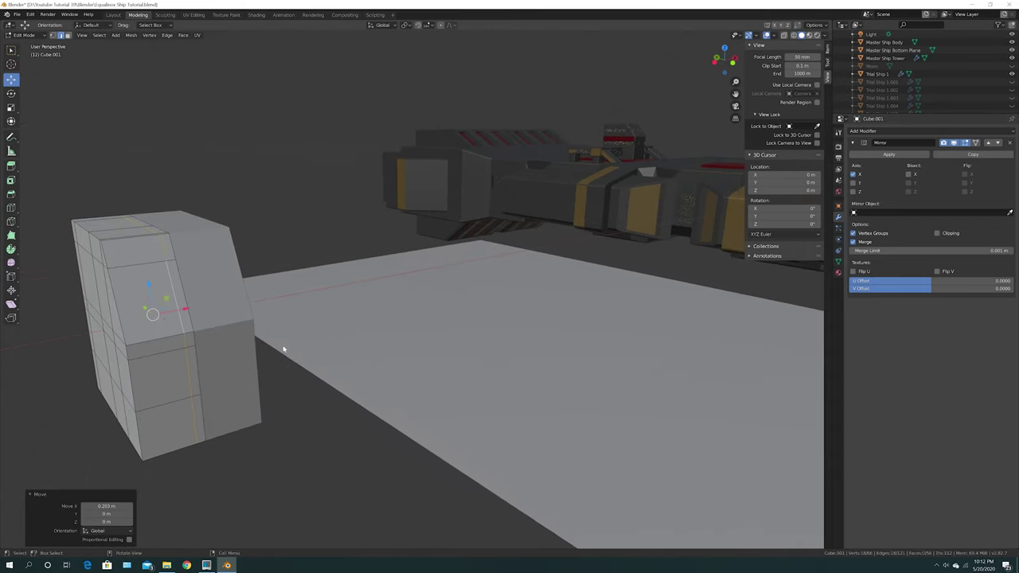
middle_click_drag(300, 359, 271, 363)
scroll(400, 353, "up", 2)
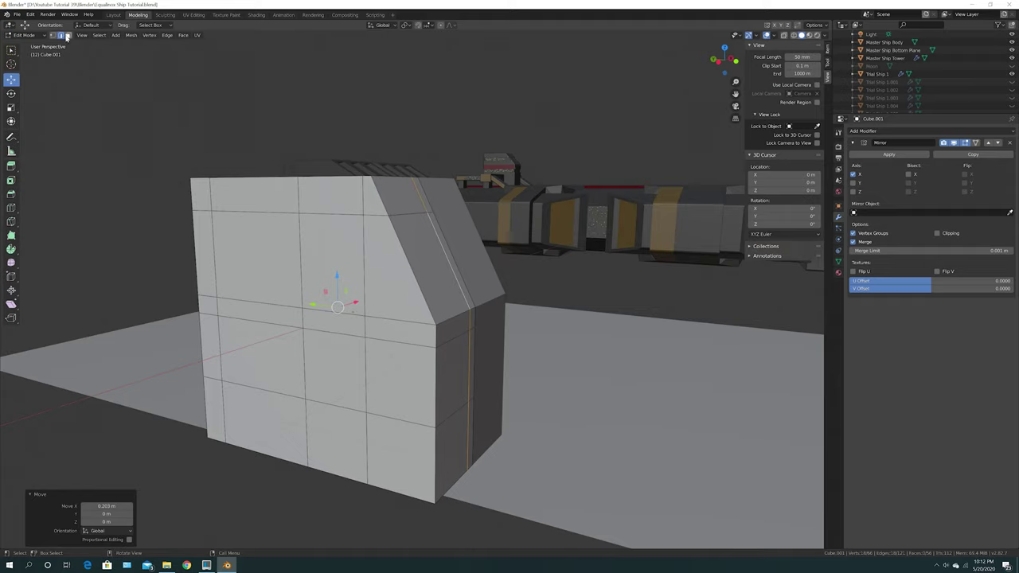
left_click(247, 214)
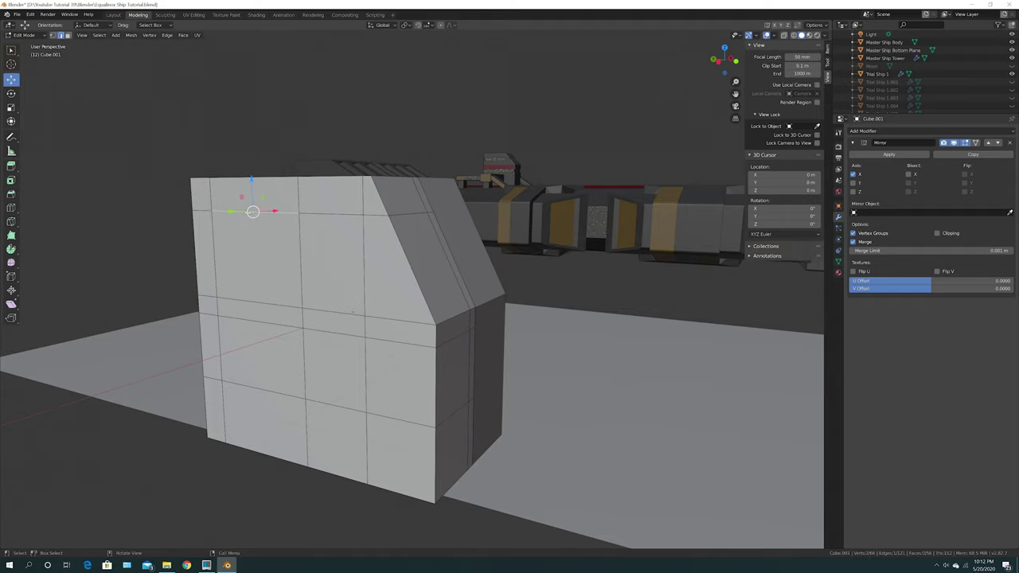
left_click(329, 214, "shift")
left_click(377, 216, "shift")
left_click(405, 215, "shift")
key("ctrl+b")
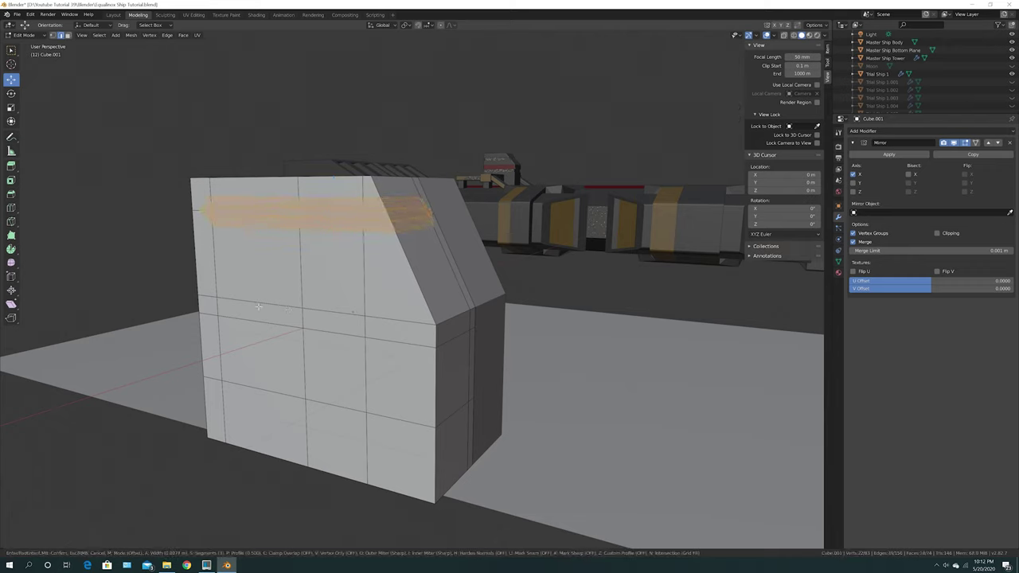
key("Escape")
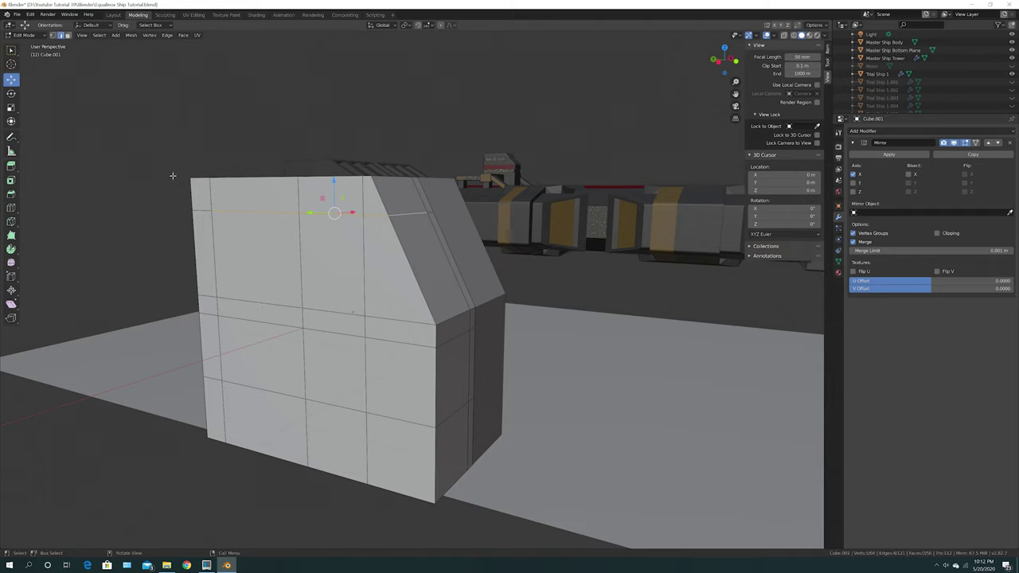
left_click(121, 237)
Step: Add a second horizontal loop cut just below the uppermost one, leaving a narrow band between the two loops
middle_click_drag(216, 287, 220, 285)
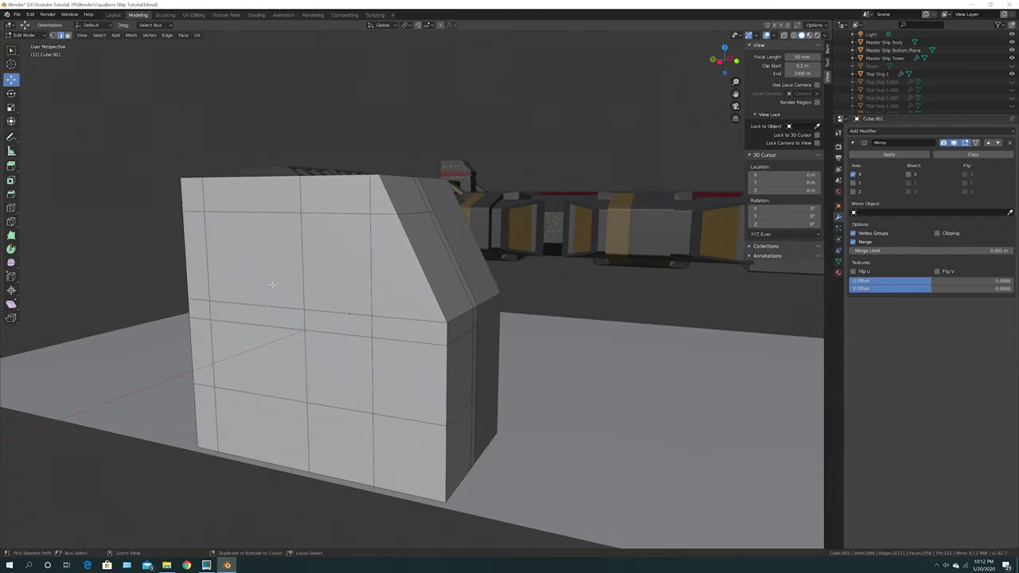
key("ctrl+r")
left_click(205, 241)
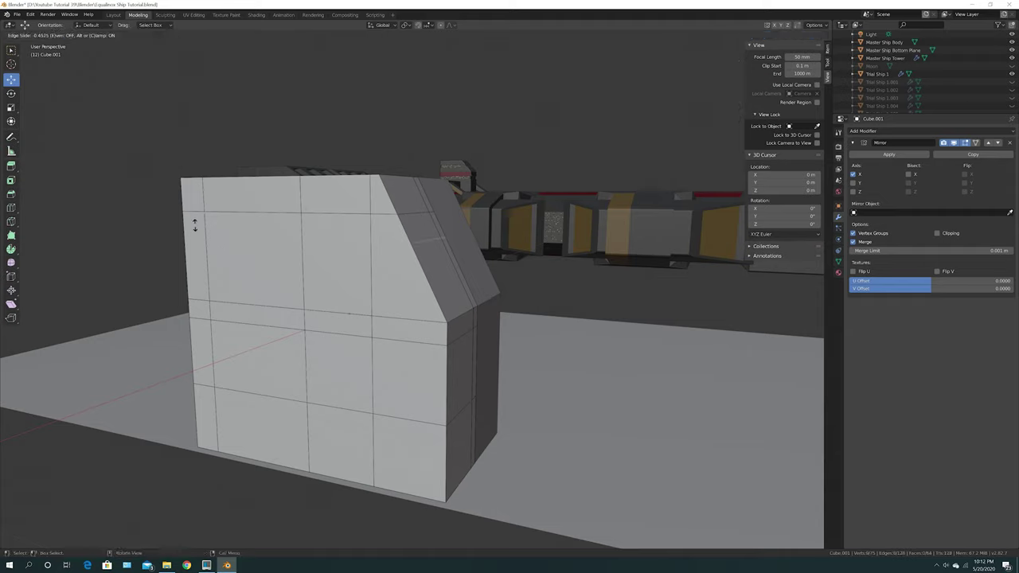
left_click(194, 221)
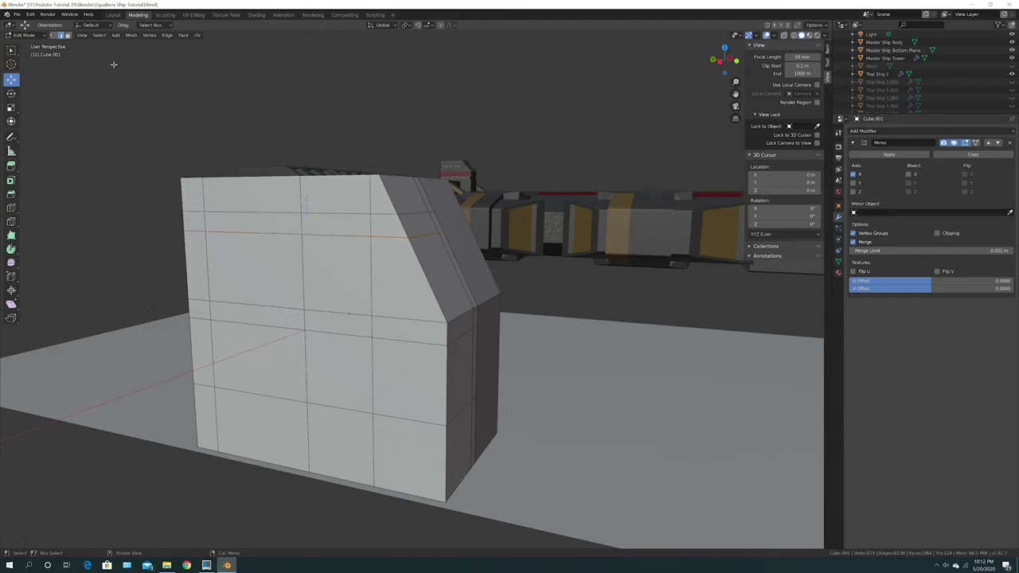
Step: In face selection, select the narrow band's faces across the side and sloped front, without the end faces, and extrude them in place
left_click(67, 35)
left_click(259, 230)
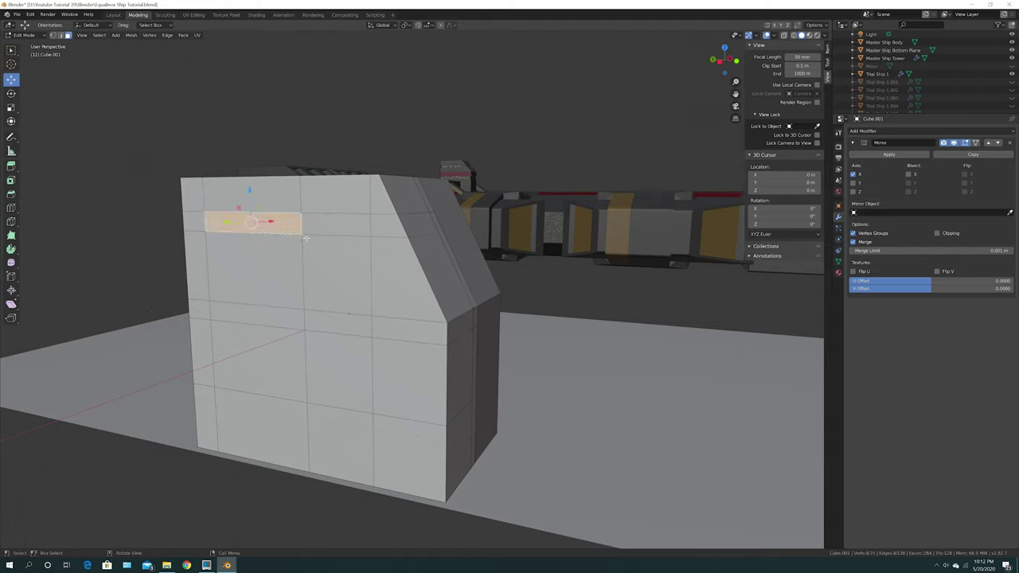
left_click(334, 224, "shift")
left_click(398, 223, "shift")
middle_click_drag(398, 226, 363, 297)
key("e")
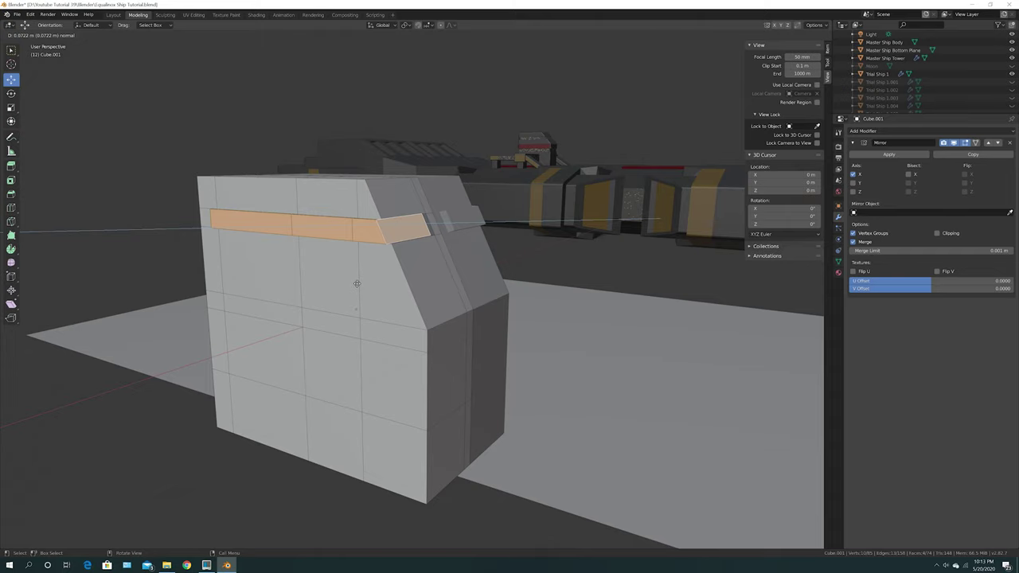
right_click(356, 283)
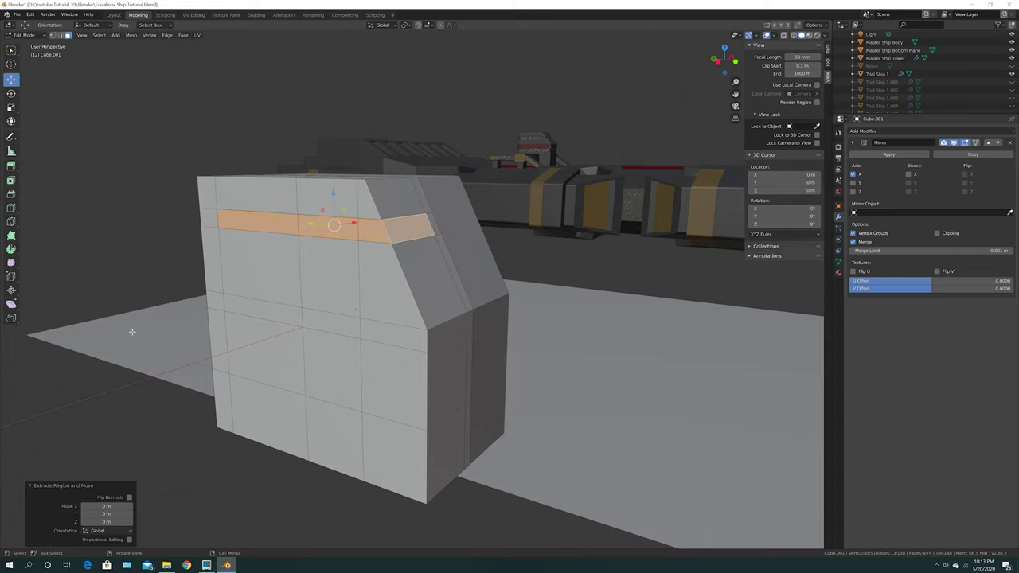
Step: Scale the extruded band faces uniformly to about 0.881 to sink them into the hull as a recess
middle_click_drag(130, 331, 129, 329)
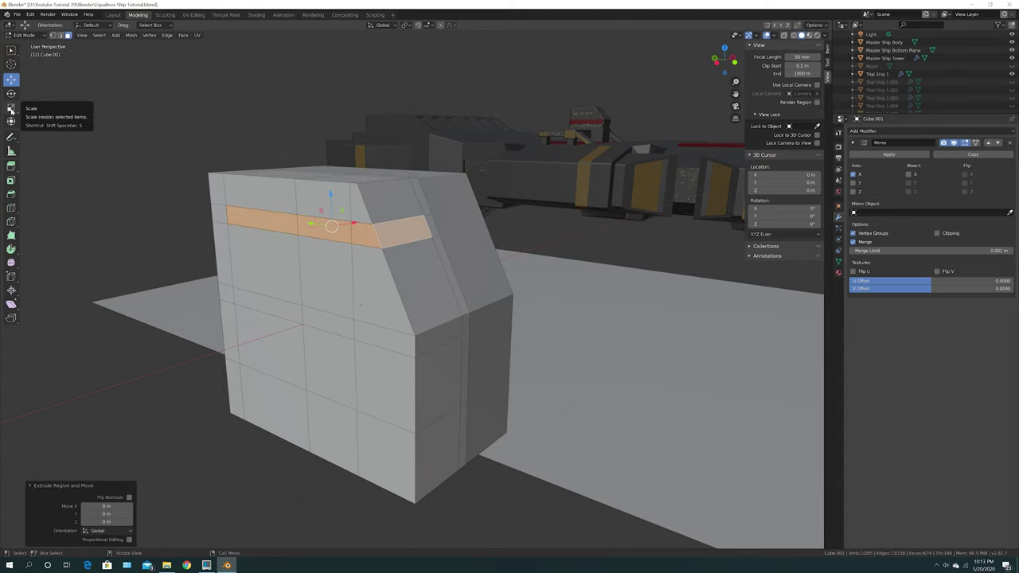
left_click(11, 110)
scroll(331, 258, "up", 2)
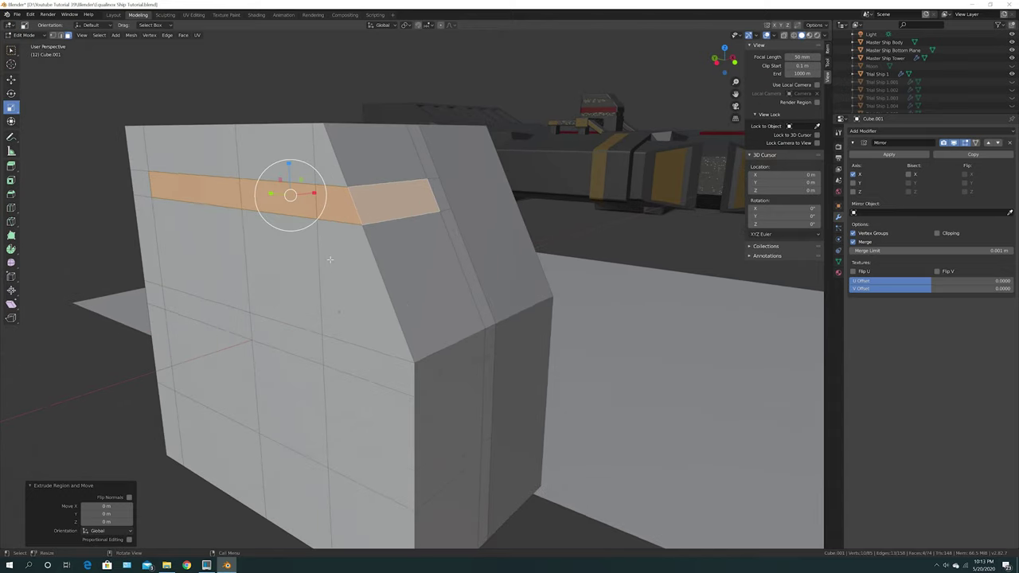
scroll(330, 259, "up", 1)
middle_click_drag(329, 259, 405, 291, "shift")
scroll(432, 323, "up", 1)
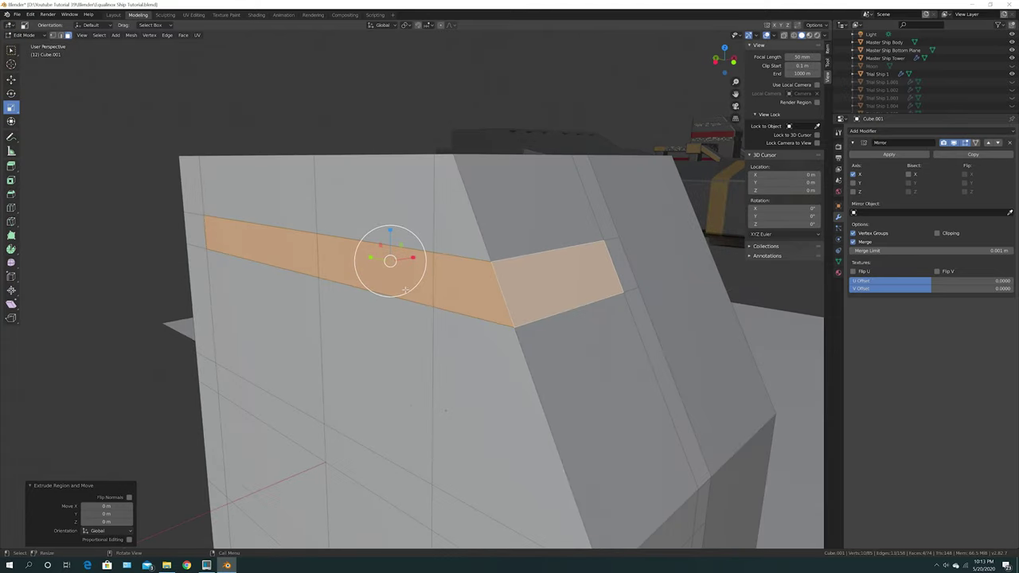
left_click_drag(390, 261, 389, 266)
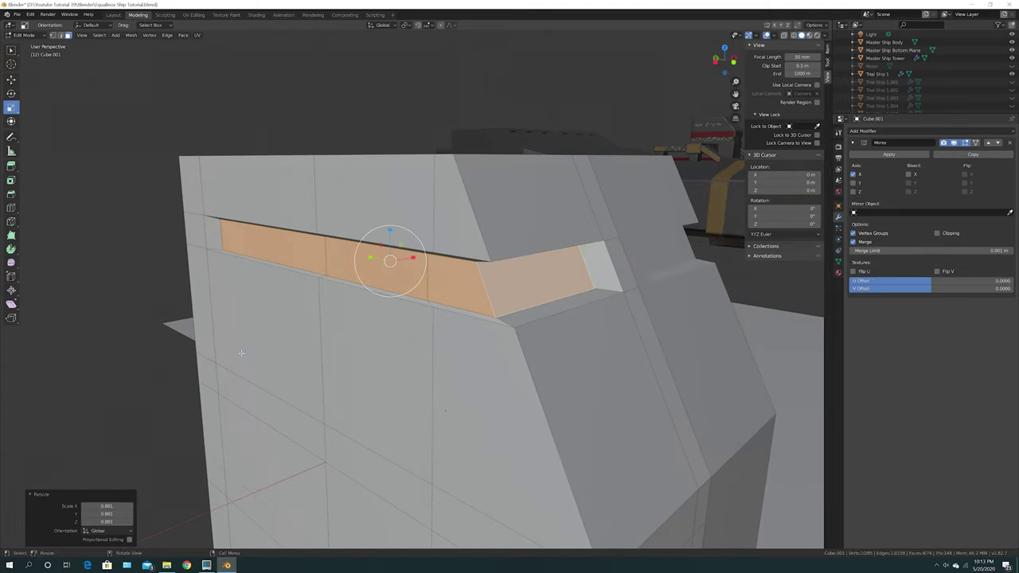
Step: In edge selection, move the recess's inner front end edge along X and its rear end edge about 0.09 m along Y, and deselect
scroll(232, 356, "down", 2)
middle_click_drag(318, 350, 274, 344)
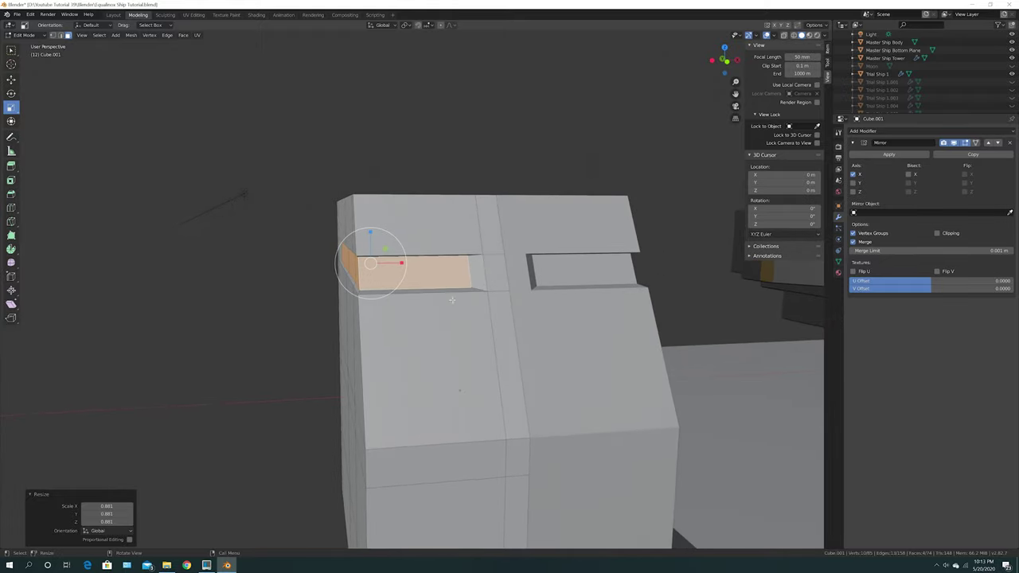
left_click(60, 35)
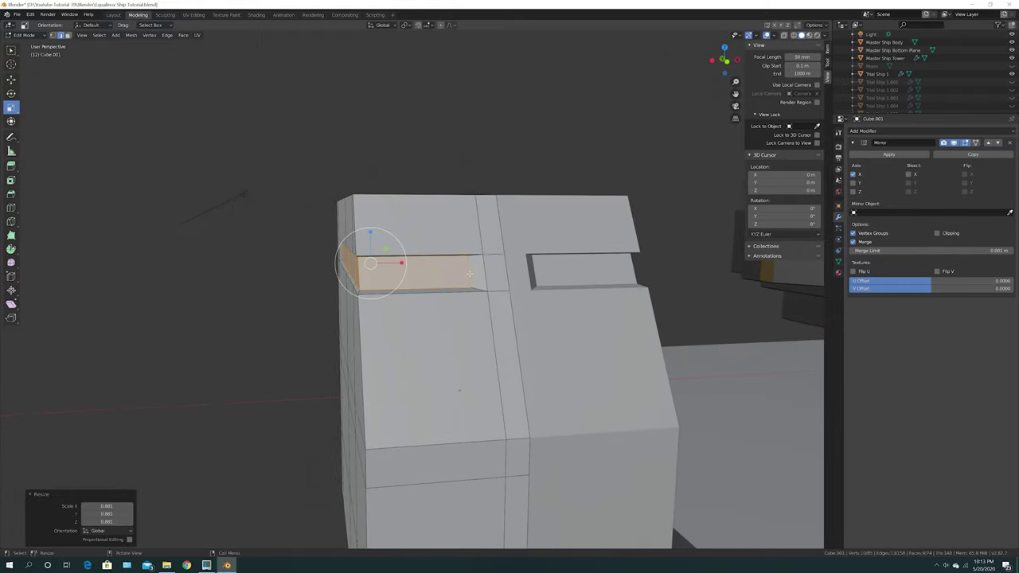
left_click(469, 274)
left_click(11, 79)
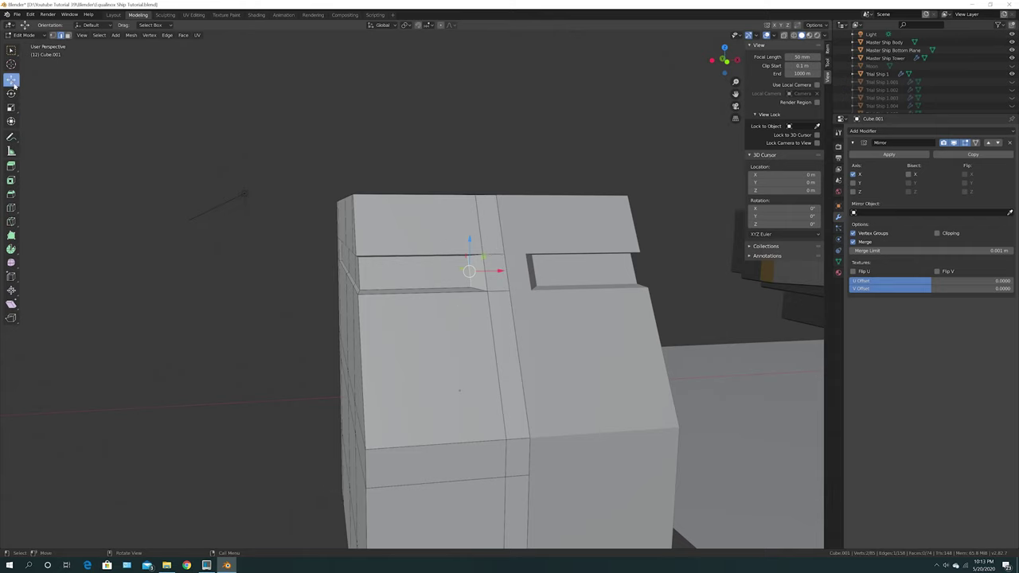
mouse_move(499, 270)
left_mouse_down()
mouse_move(510, 270)
mouse_move(499, 271)
left_mouse_up()
middle_click_drag(500, 271, 311, 292)
left_click_drag(207, 260, 188, 261)
middle_click_drag(436, 358, 393, 357)
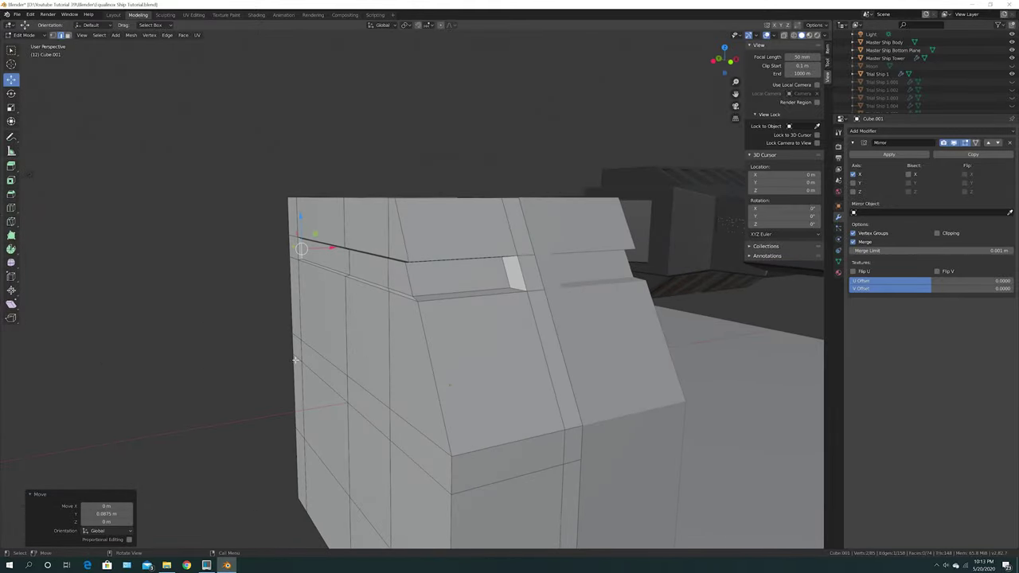
left_click(225, 352)
Step: Add a horizontal loop cut around the lower hull, just below the loops at the slope's base, with a slide factor of about -0.320
middle_click_drag(225, 352, 547, 305)
middle_click_drag(568, 254, 353, 376)
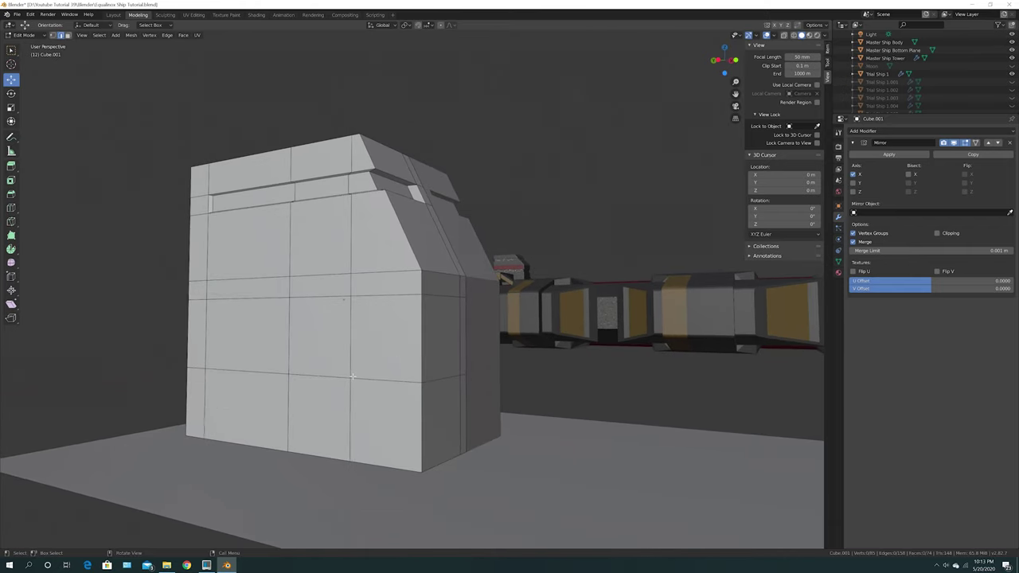
key("ctrl")
key("ctrl+r")
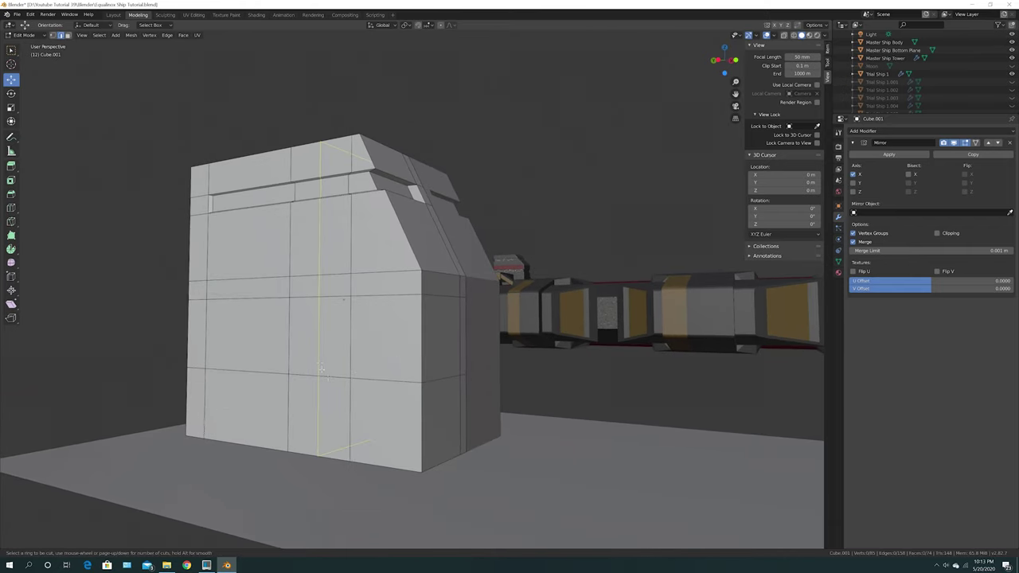
left_click(289, 335)
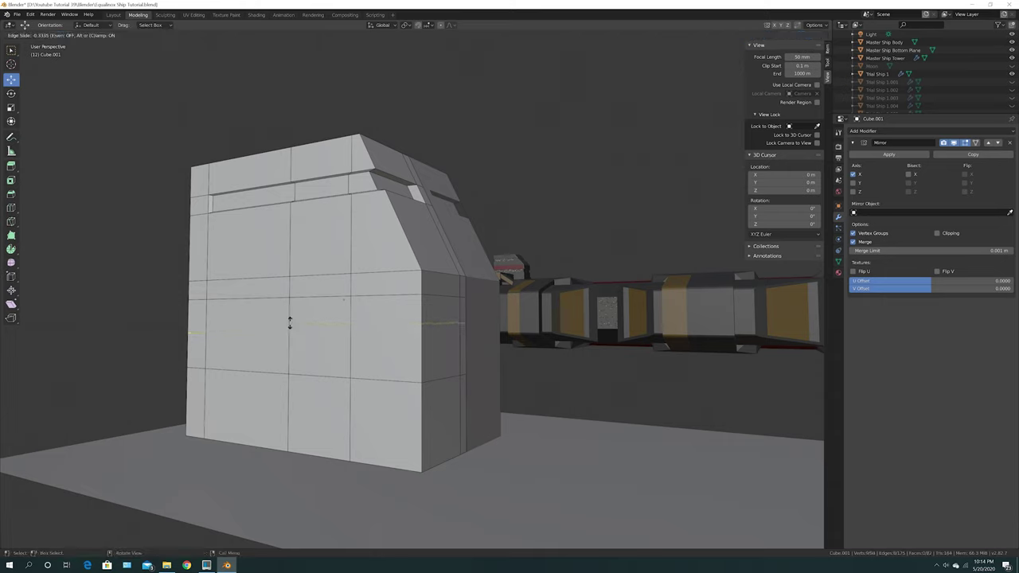
left_click(289, 322)
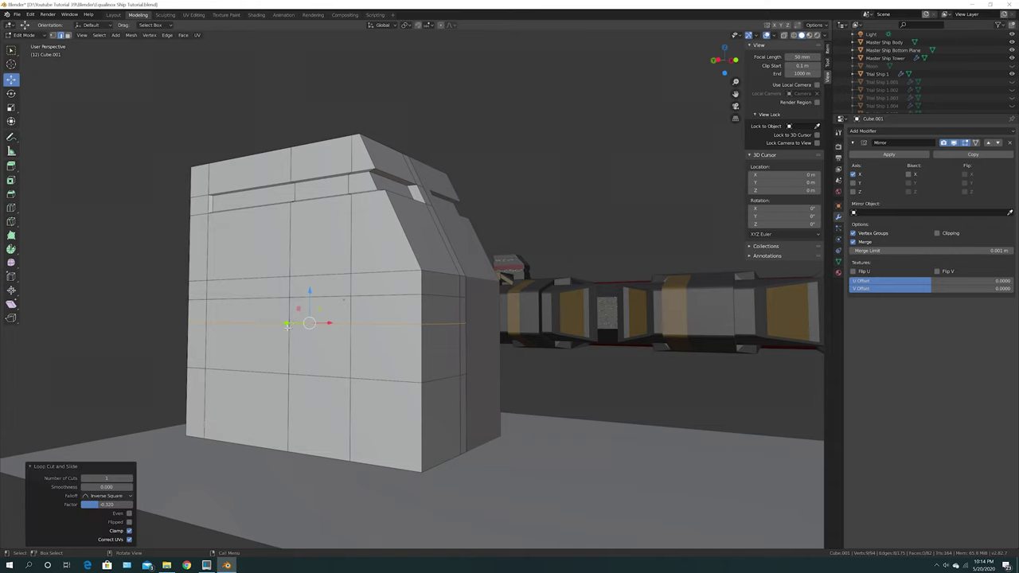
Step: In face selection, select the new lower band's side and front faces, without the end faces, and extrude them in place
middle_click_drag(245, 390, 175, 267)
left_click(68, 35)
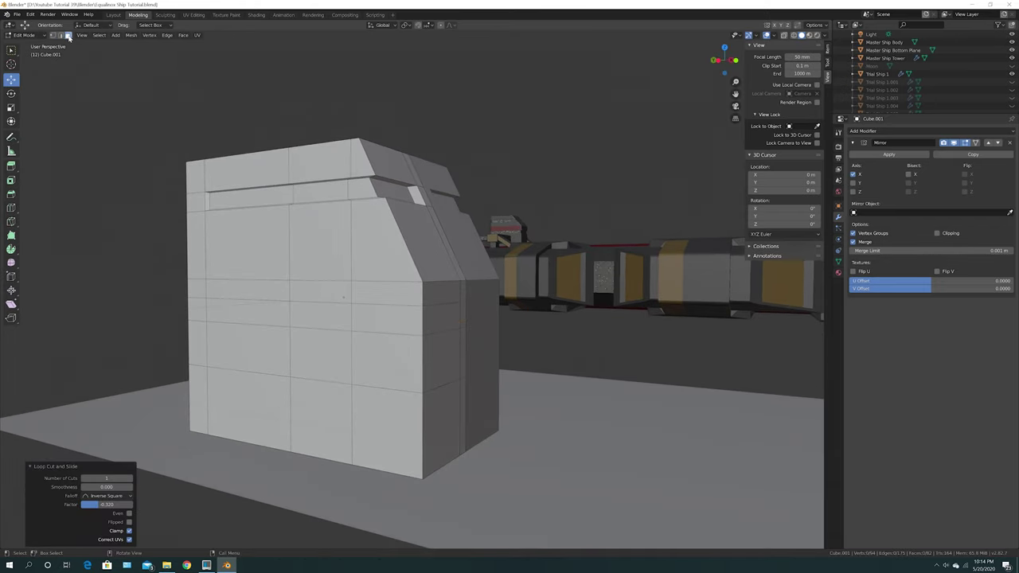
left_click(256, 315)
left_click(303, 307, "shift")
left_click(388, 317, "shift")
left_click(441, 322, "shift")
middle_click_drag(339, 363, 335, 364)
key("e")
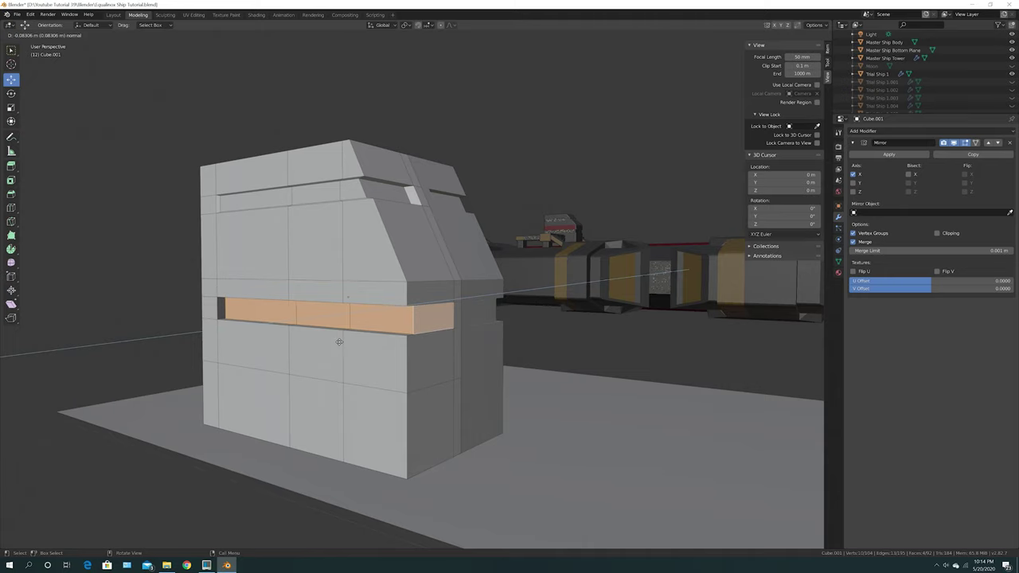
key("Escape")
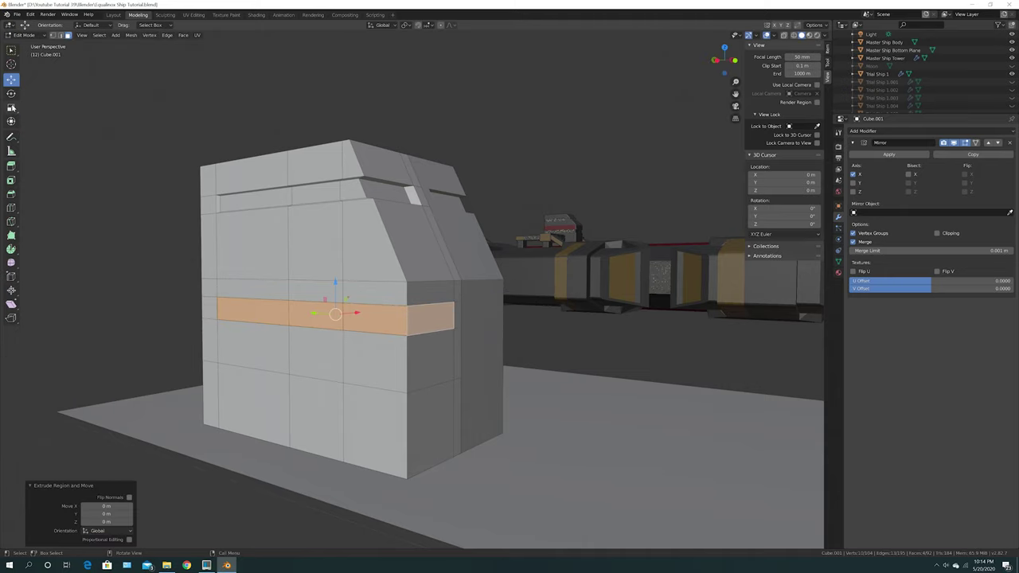
Step: Scale the extruded lower band faces uniformly to about 0.947 to sink them into the hull, and deselect
left_click(12, 107)
scroll(320, 336, "up", 5)
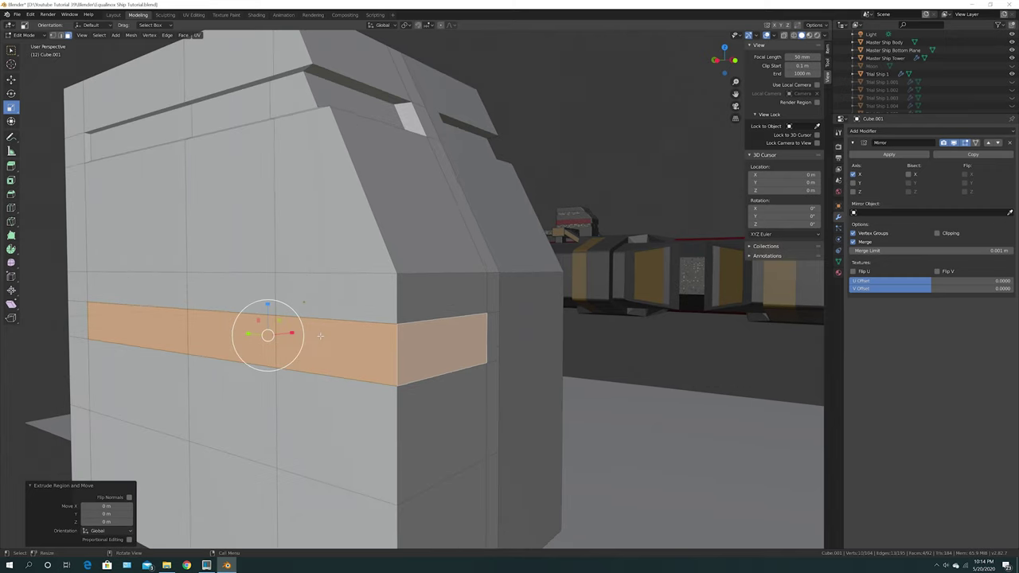
middle_click_drag(319, 326, 253, 309)
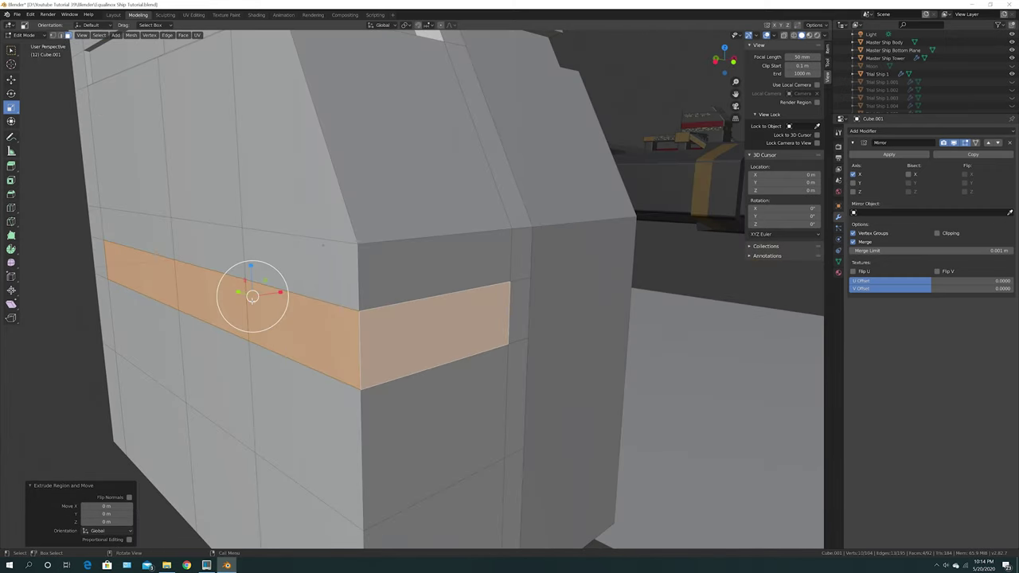
left_click_drag(252, 296, 251, 300)
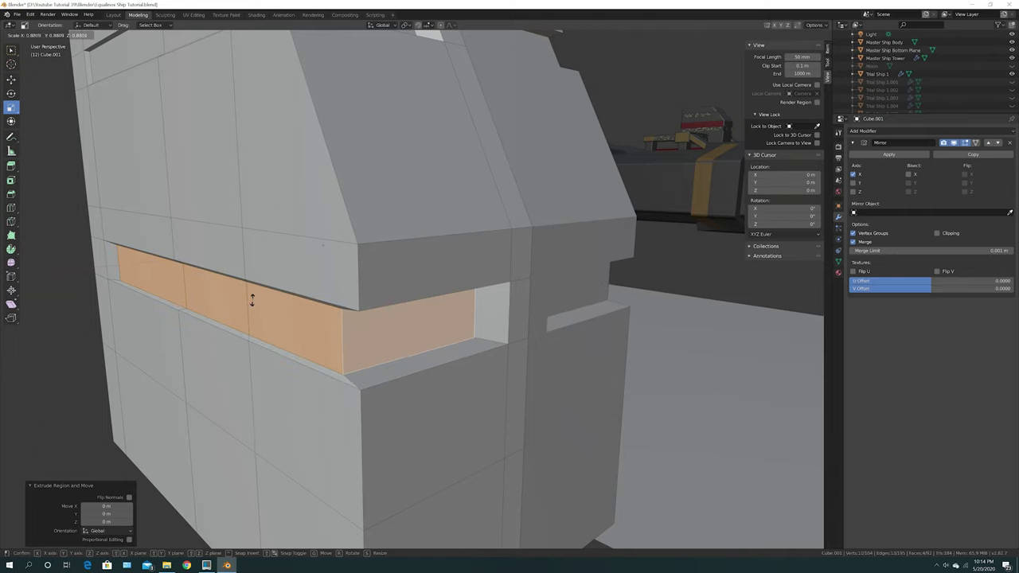
left_click(253, 300)
scroll(214, 375, "down", 2)
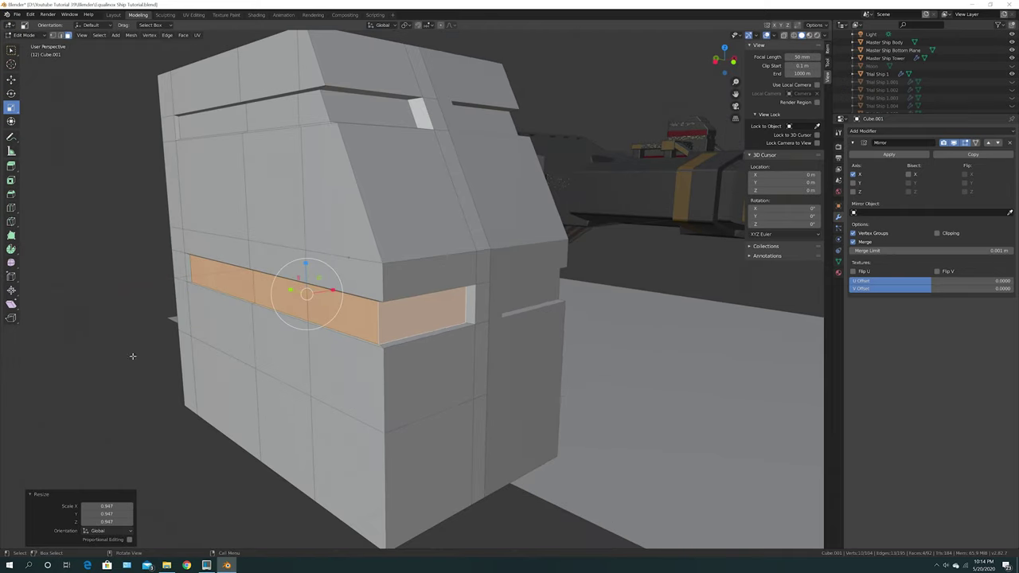
left_click(114, 322)
Step: In edge selection, move the lower recess's inner rear end edge slightly along Y towards the rear, and deselect
mouse_move(335, 358)
middle_mouse_down()
mouse_move(284, 358)
mouse_move(339, 339)
middle_mouse_up()
left_click(61, 35)
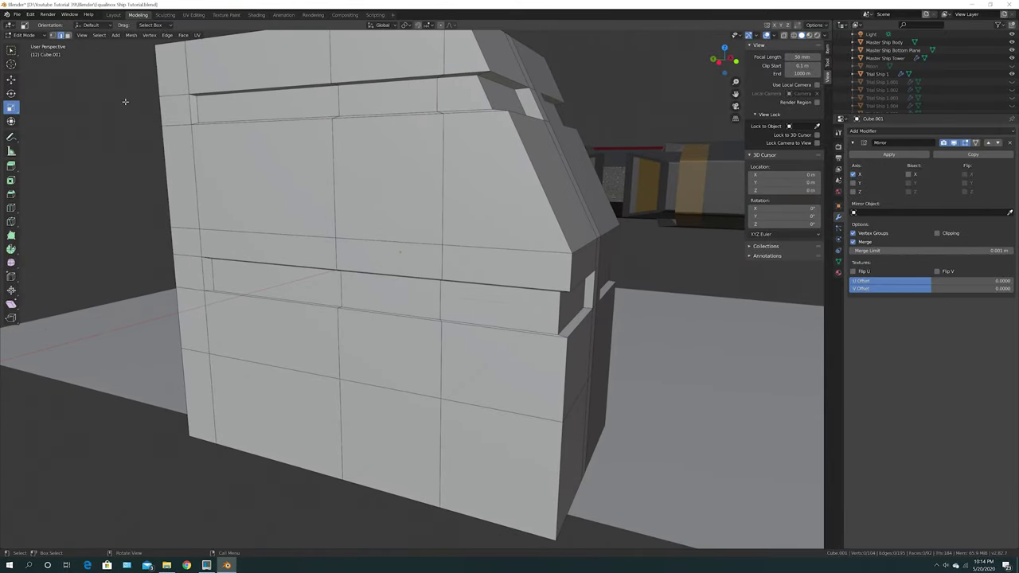
left_click(220, 279)
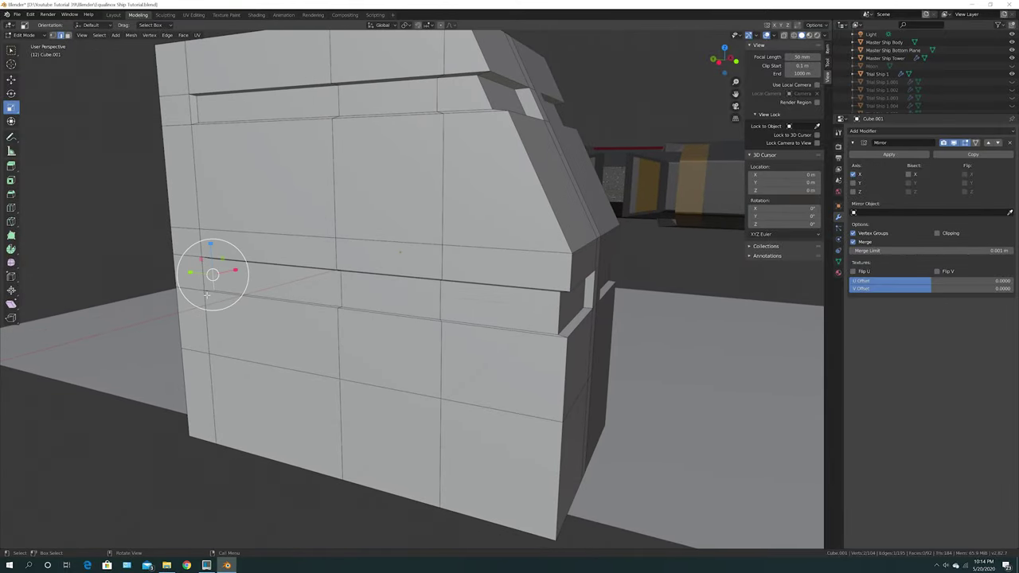
left_click(11, 80)
left_click_drag(190, 273, 186, 277)
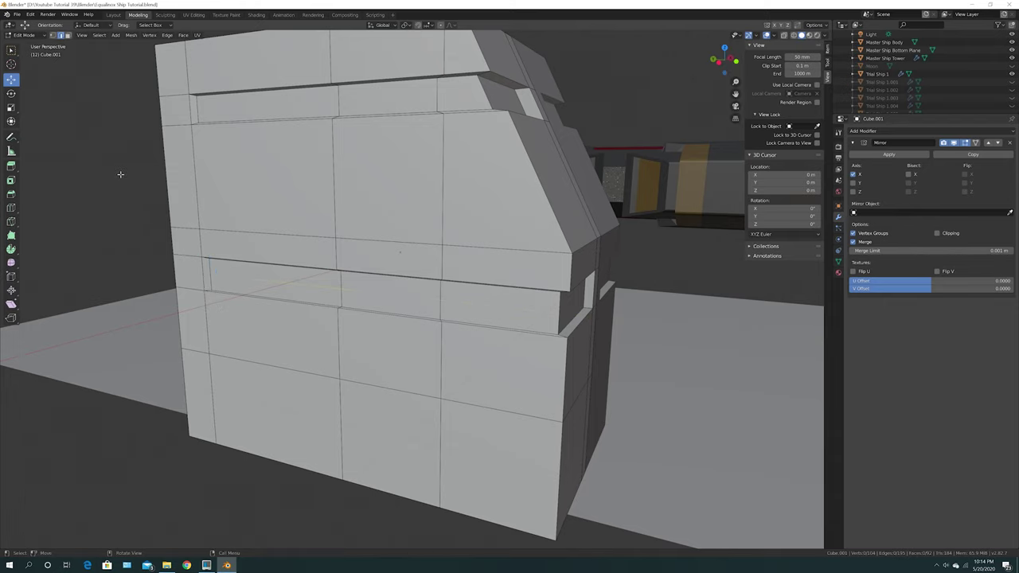
Step: Examine the hull block and its two recessed bands from the front and side
scroll(256, 381, "down", 5)
middle_click_drag(255, 381, 336, 364)
middle_click_drag(401, 305, 354, 371)
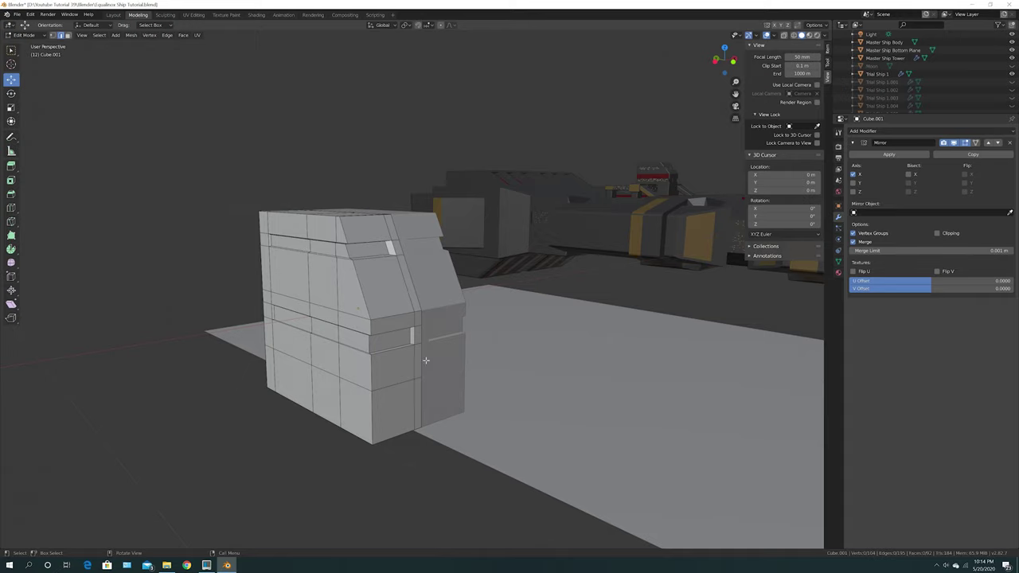
middle_click_drag(315, 403, 337, 387)
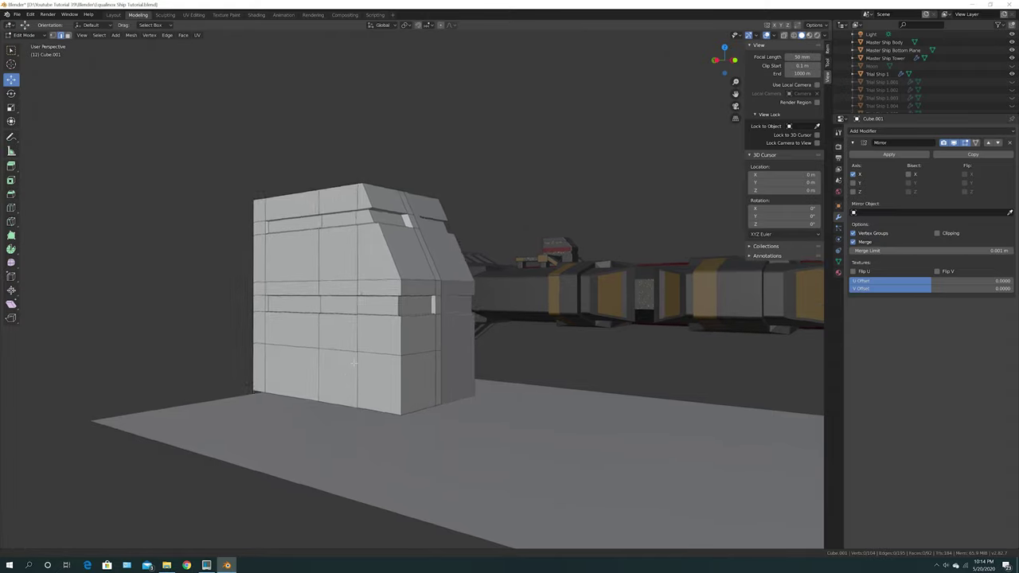
middle_click_drag(311, 454, 316, 405, "shift")
middle_click_drag(228, 343, 235, 348)
middle_click_drag(295, 318, 316, 325)
scroll(295, 357, "up", 2)
Step: In face selection, select the recessed side and front faces of both bands, subdivide them with three cuts, and deselect
left_click(68, 36)
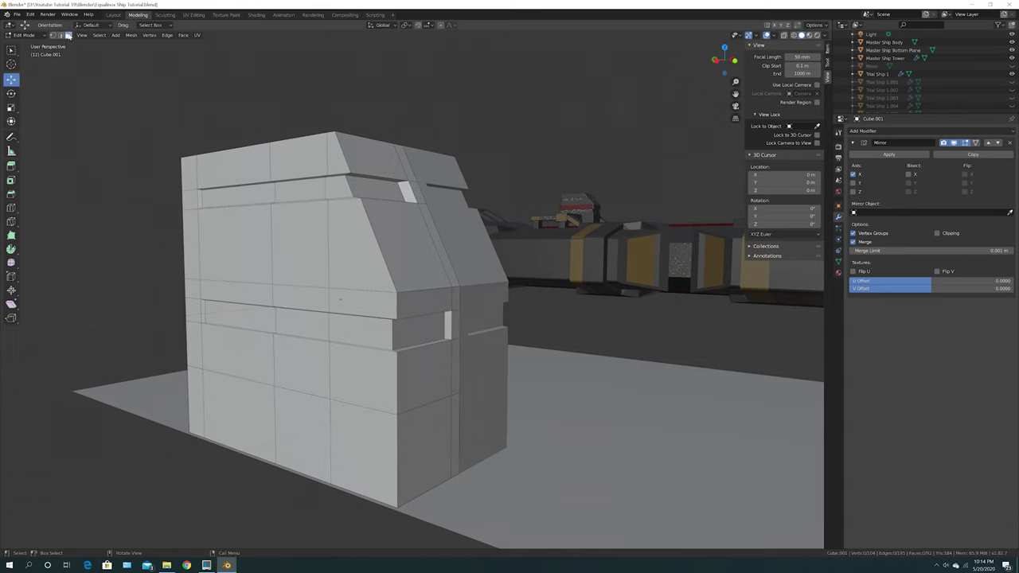
left_click(249, 194)
left_click(302, 192, "shift")
left_click(374, 191, "shift")
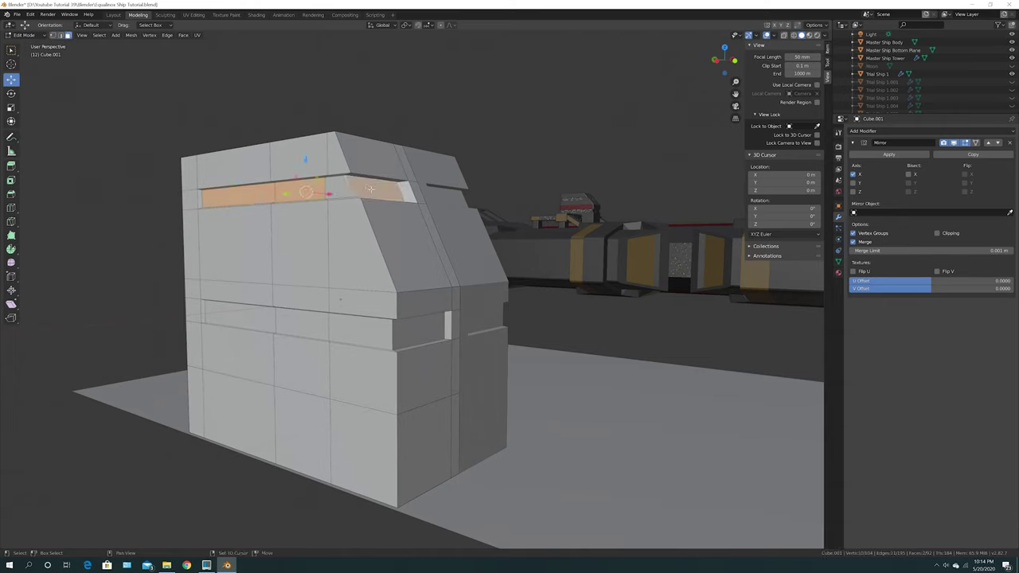
left_click(343, 192, "shift")
left_click(424, 334, "shift")
left_click(360, 331, "shift")
left_click(303, 327, "shift")
left_click(238, 318, "shift")
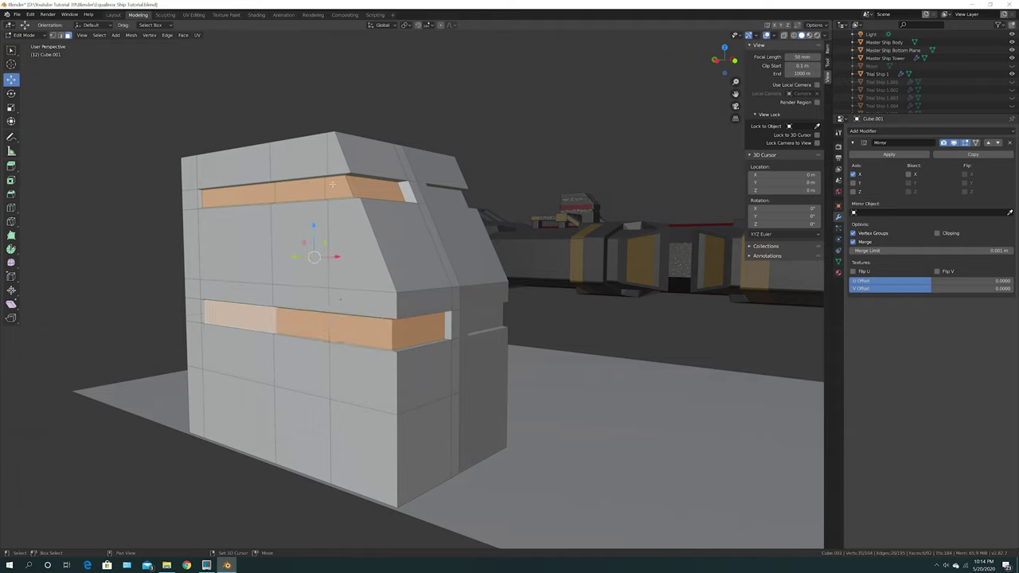
right_click(356, 329)
left_click(355, 328)
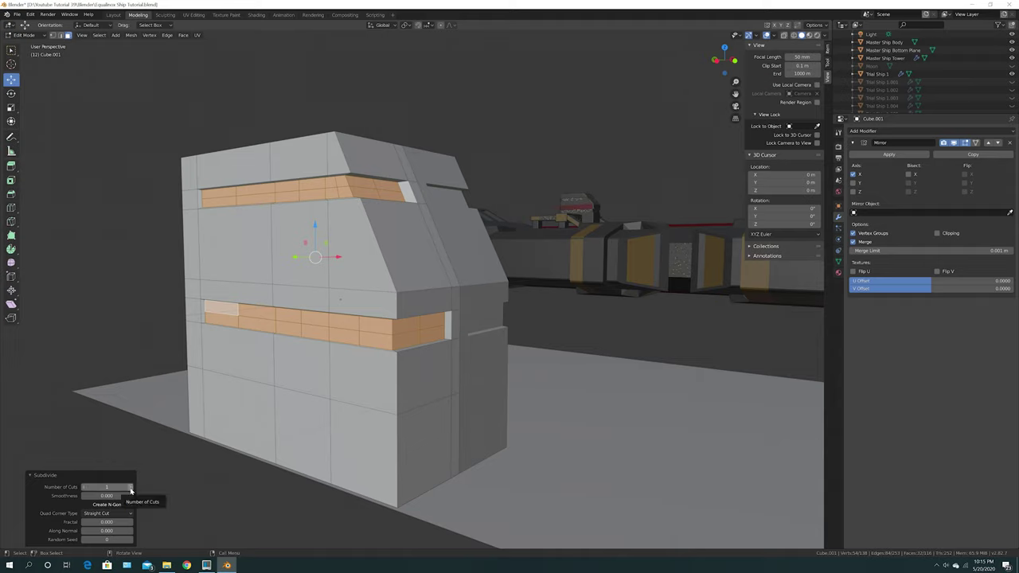
left_click(130, 487)
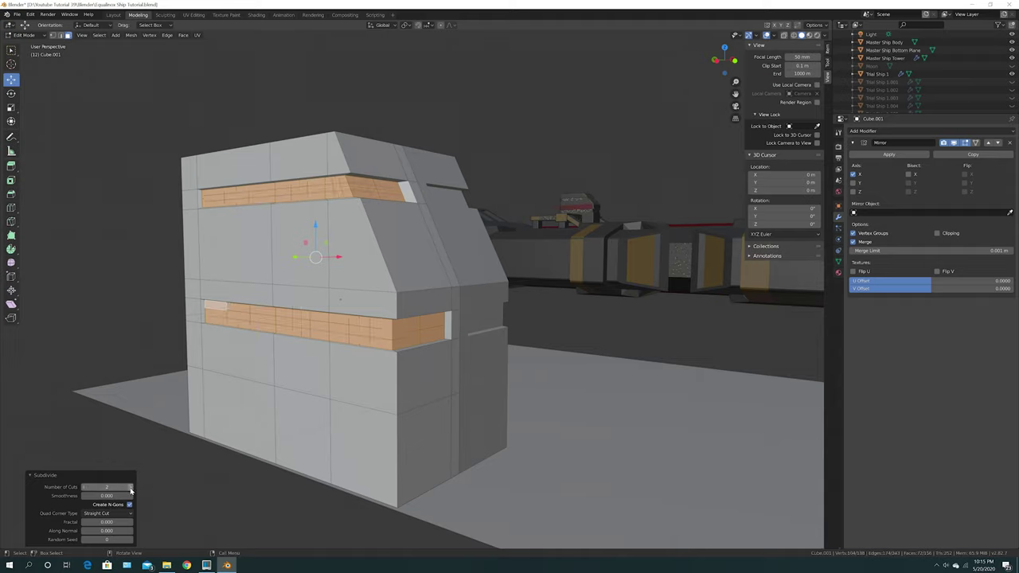
left_click(219, 508)
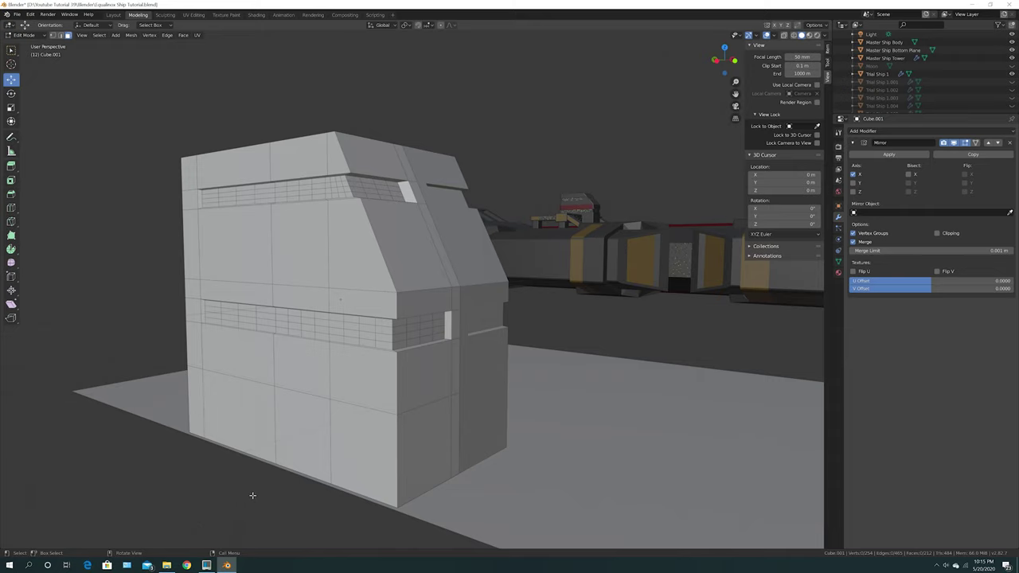
Step: Select the full-height column of wide faces on the hull's rear, excluding the narrow center strip, and inset them about 0.107 m
middle_click_drag(241, 495, 420, 426)
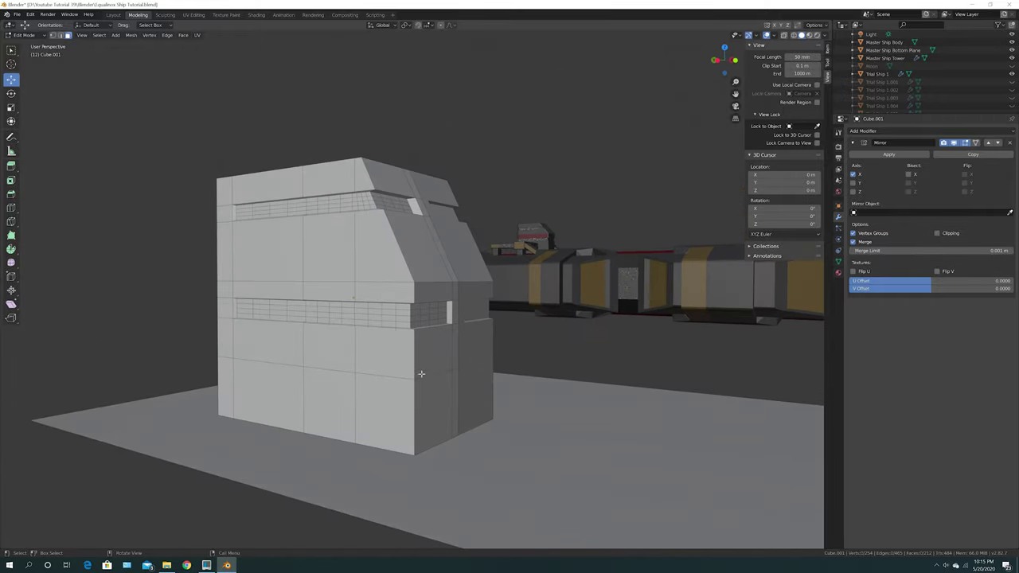
scroll(393, 421, "down", 5)
middle_click_drag(531, 374, 507, 395)
middle_click_drag(505, 272, 477, 340)
scroll(470, 325, "up", 5)
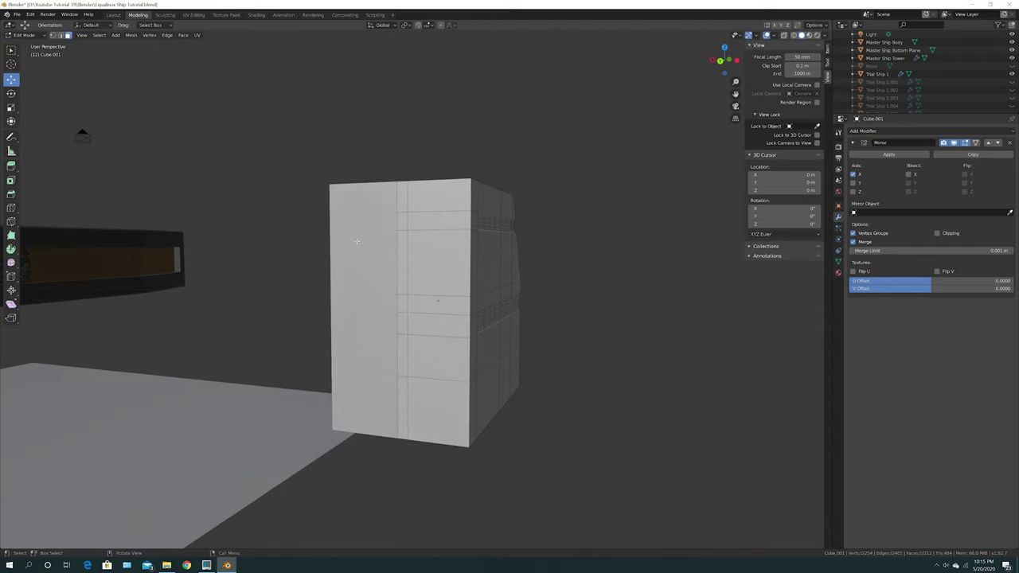
left_click(437, 196)
left_click(422, 276, "shift")
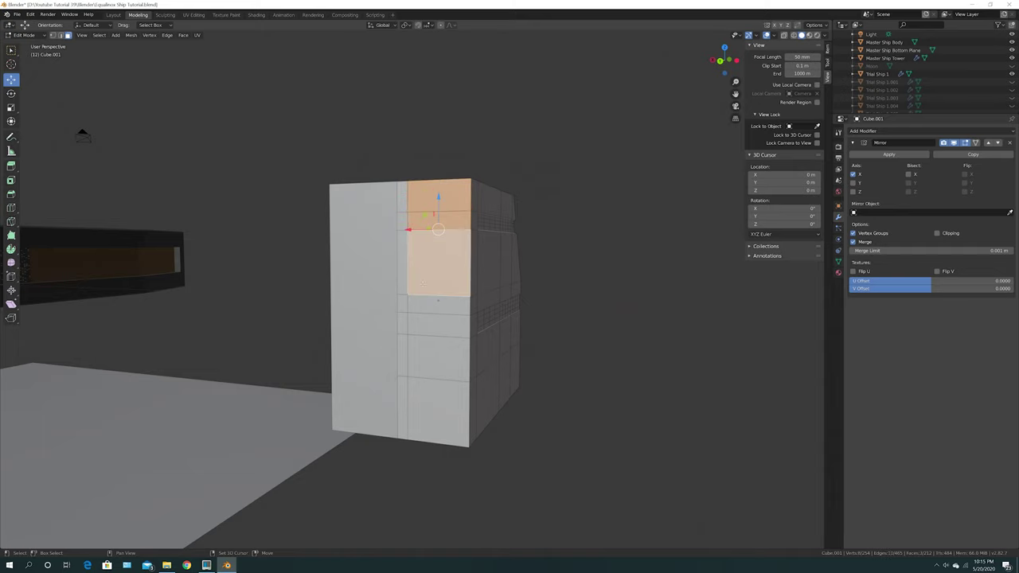
left_click(433, 306, "shift")
left_click(429, 326, "shift")
left_click(426, 358, "shift")
left_click(423, 386, "shift")
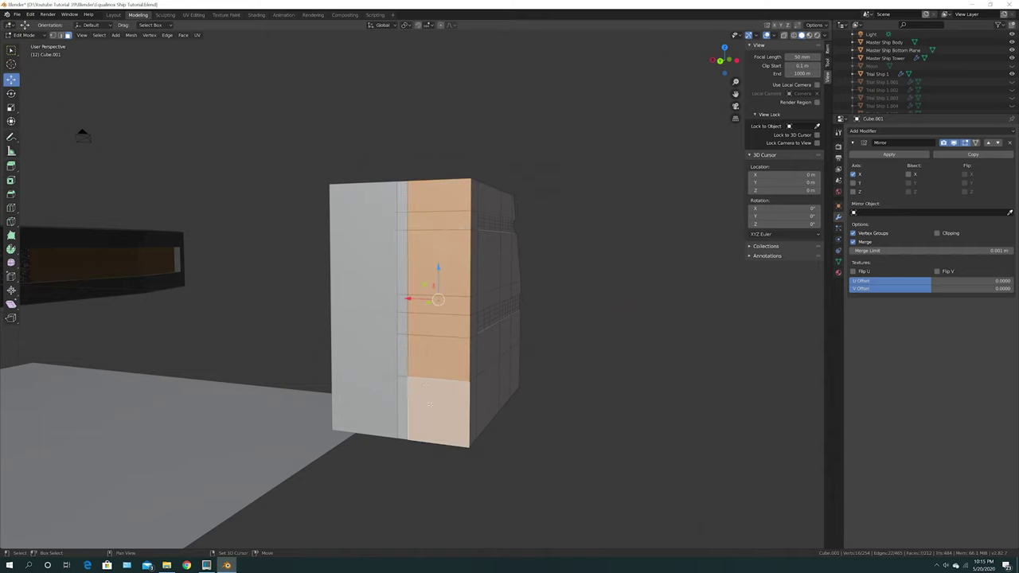
middle_click_drag(423, 381, 423, 380)
key("i")
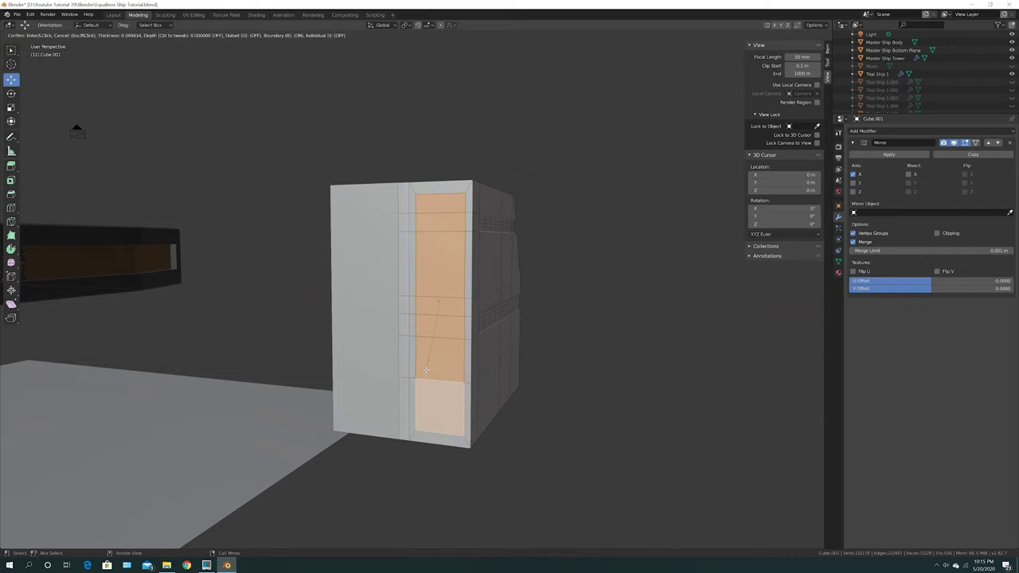
left_click(427, 368)
Step: Extrude the inset rear faces inward about 0.097 m along their normal
middle_click_drag(426, 368, 154, 236)
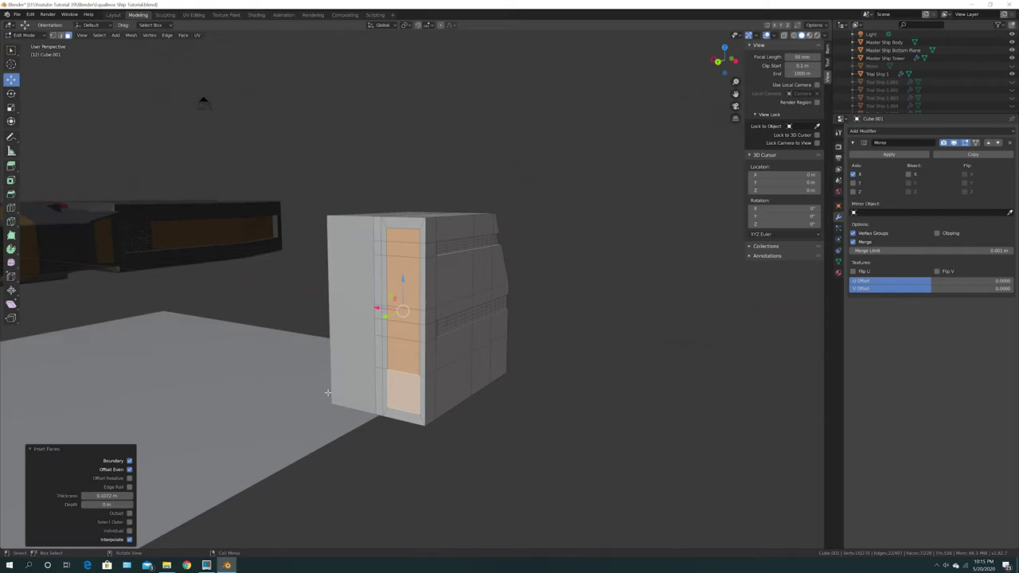
key("e")
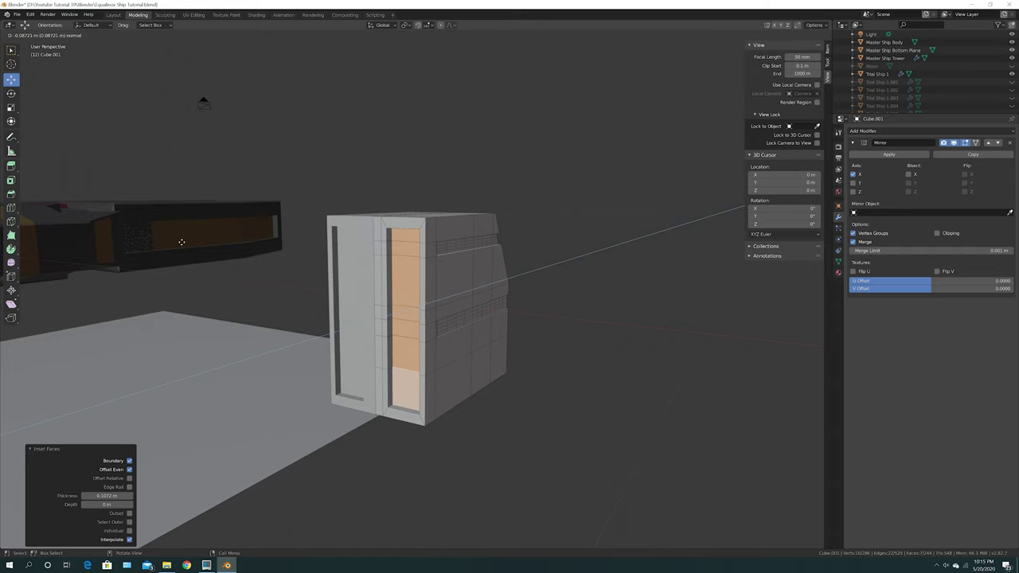
left_click(182, 242)
Step: Compare the hull block with the master ship and the grey trial ship from several angles
scroll(358, 401, "down", 11)
middle_click_drag(359, 390, 376, 405)
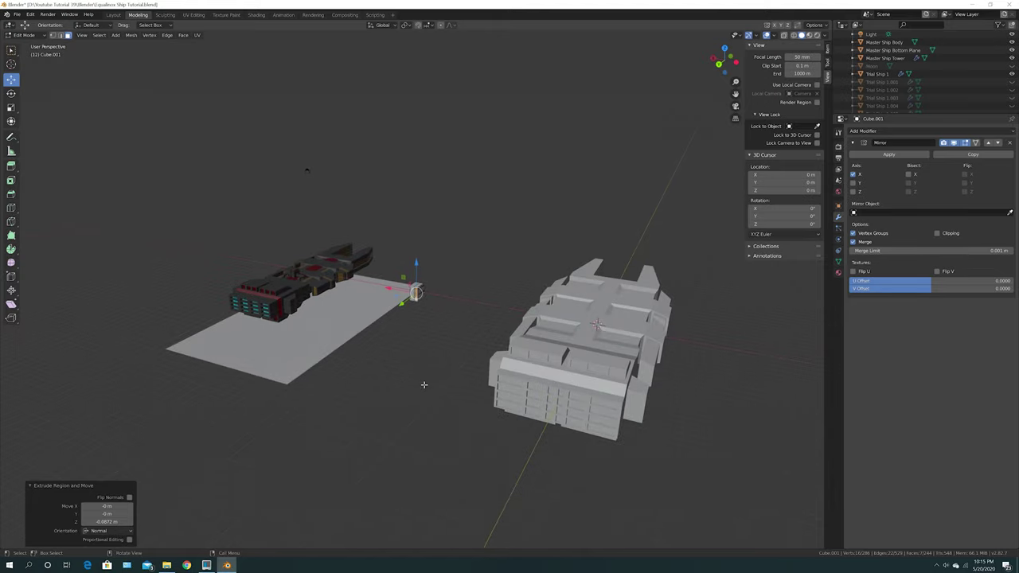
scroll(422, 385, "up", 8)
middle_click_drag(477, 374, 290, 390)
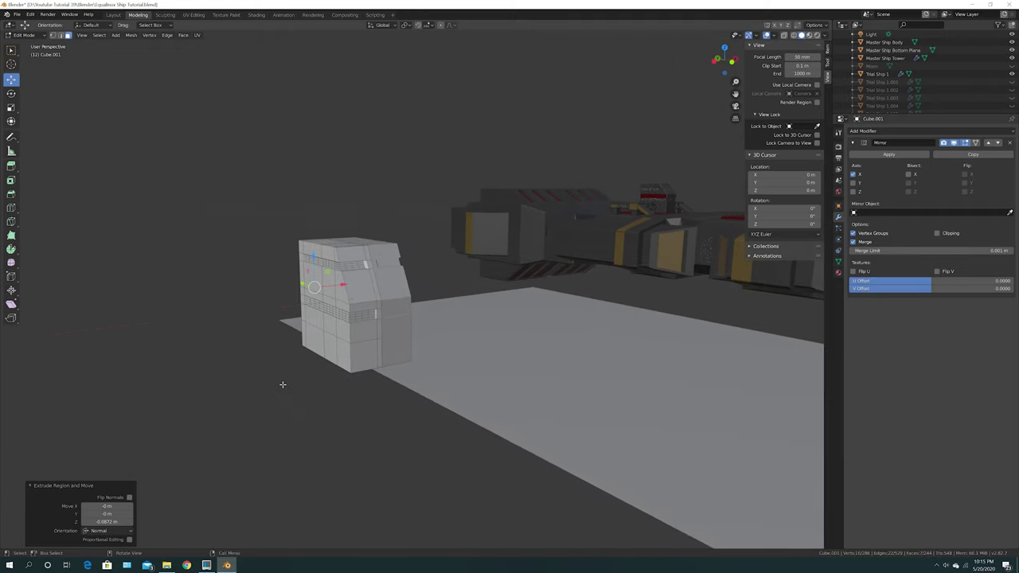
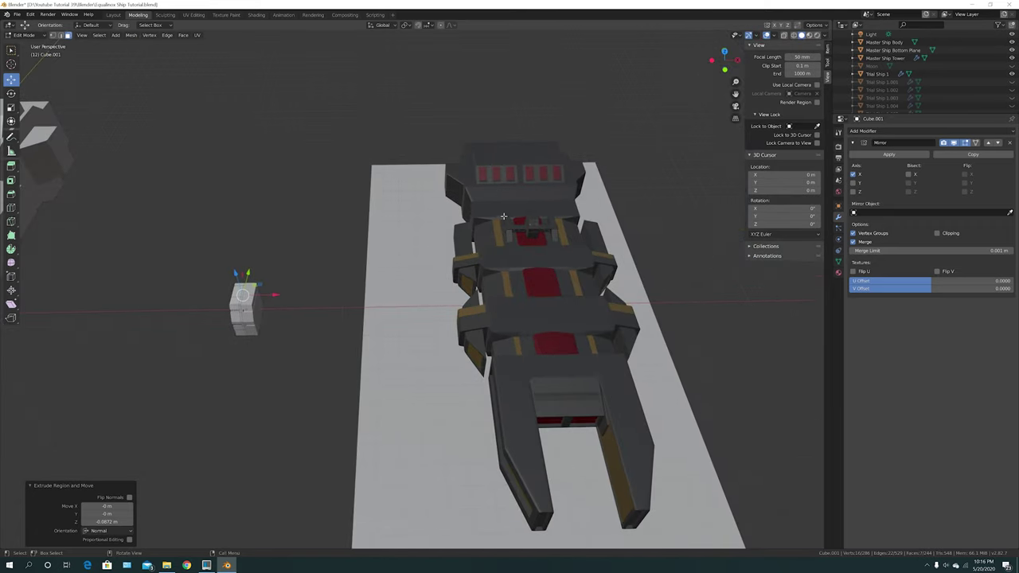
mouse_move(313, 386)
middle_mouse_down()
mouse_move(352, 358)
mouse_move(400, 290)
mouse_move(359, 359)
mouse_move(326, 372)
middle_mouse_up()
scroll(402, 300, "up", 3)
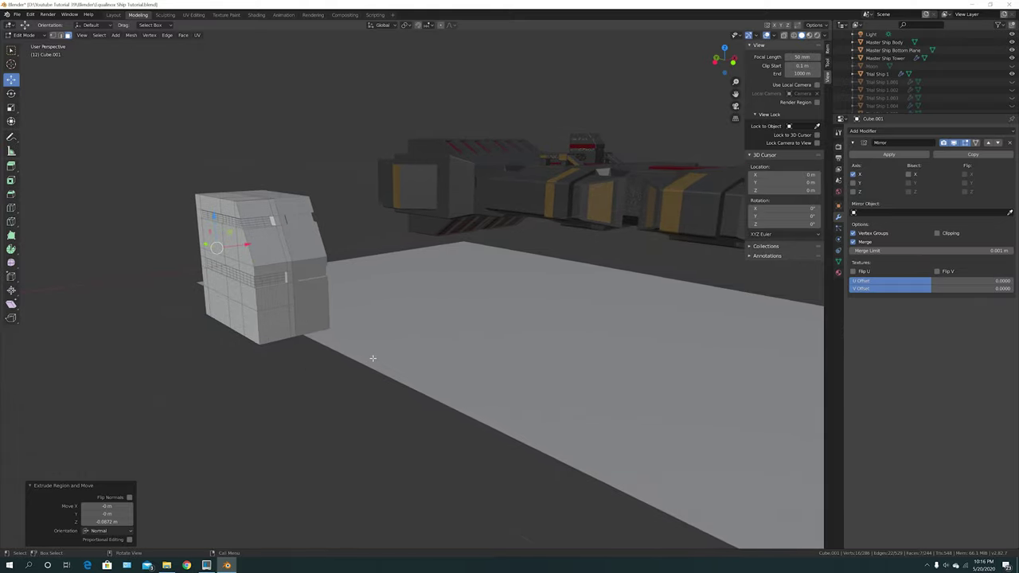
Step: Add a horizontal loop cut to the block just below the lower window band, slid to a factor of about -0.270
middle_click_drag(325, 371, 386, 327)
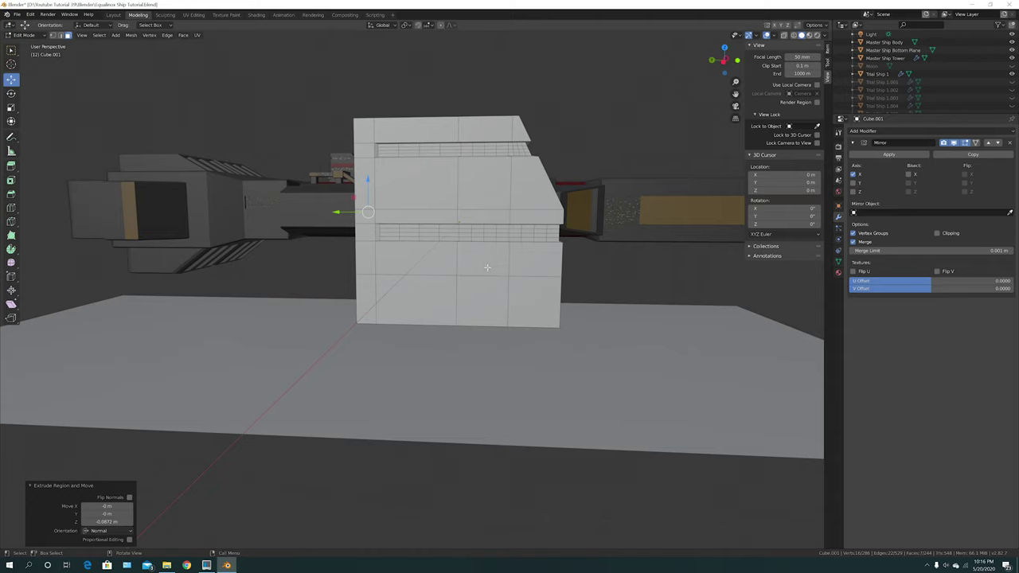
key("ctrl+r")
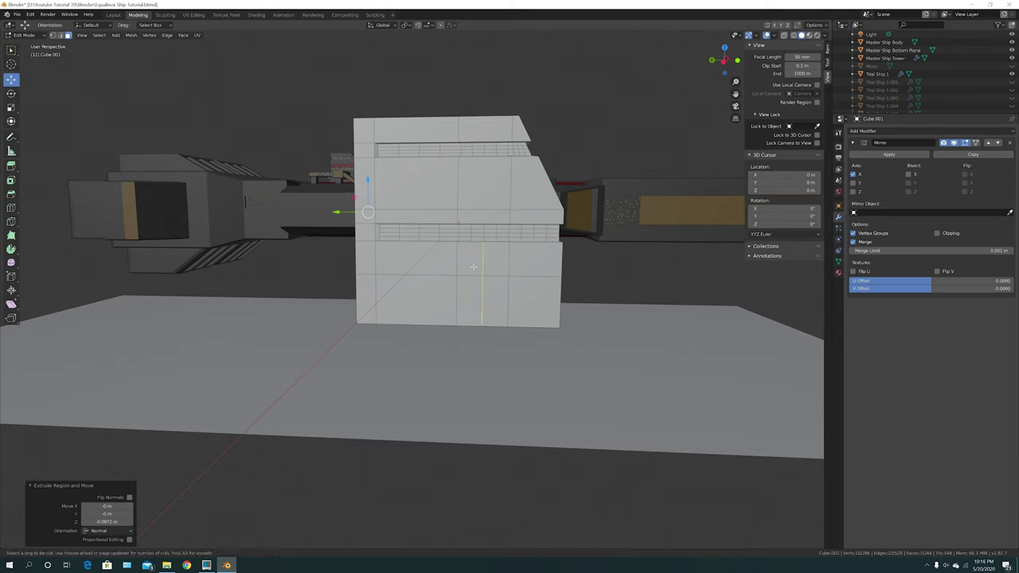
left_click(442, 256)
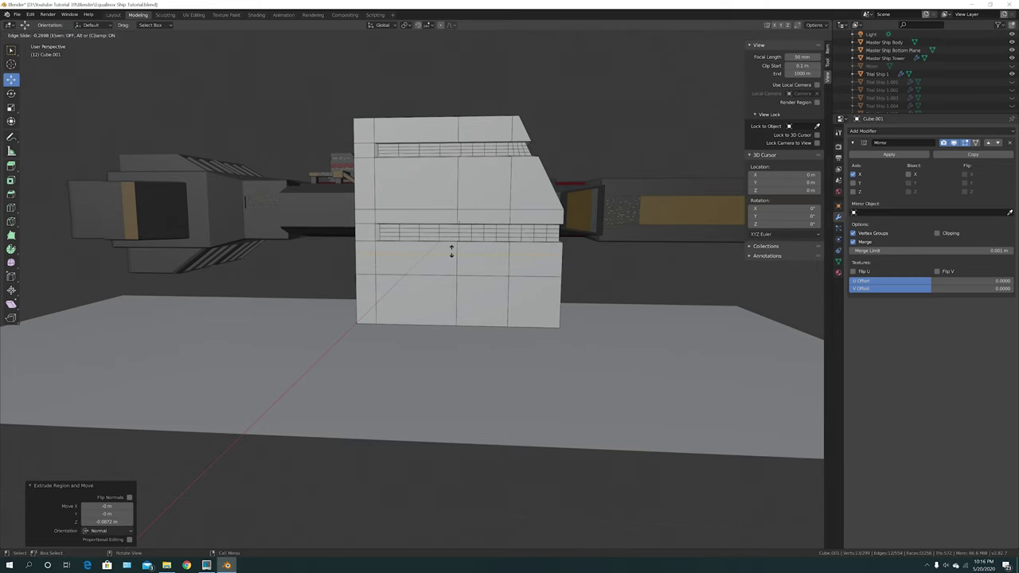
left_click(451, 251)
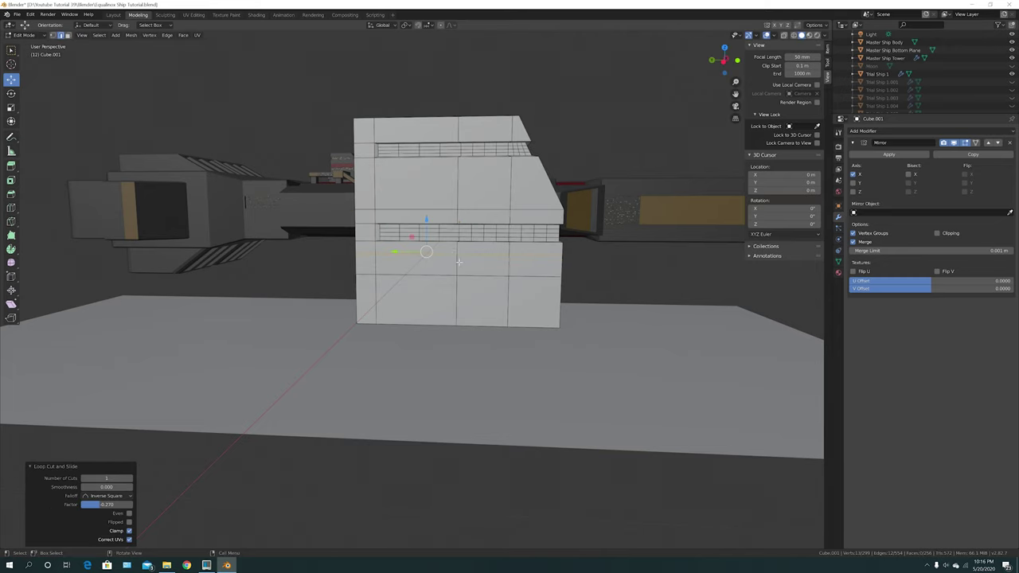
Step: Move the central vertical edge below the lower window band on the block's side about 0.219 m along Y
left_click(456, 264)
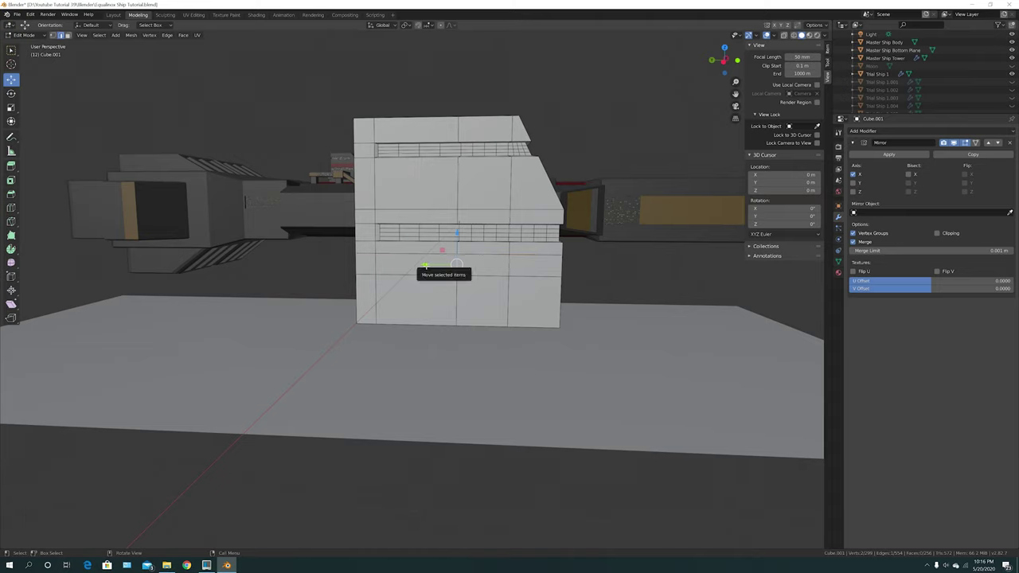
left_click_drag(422, 264, 404, 269)
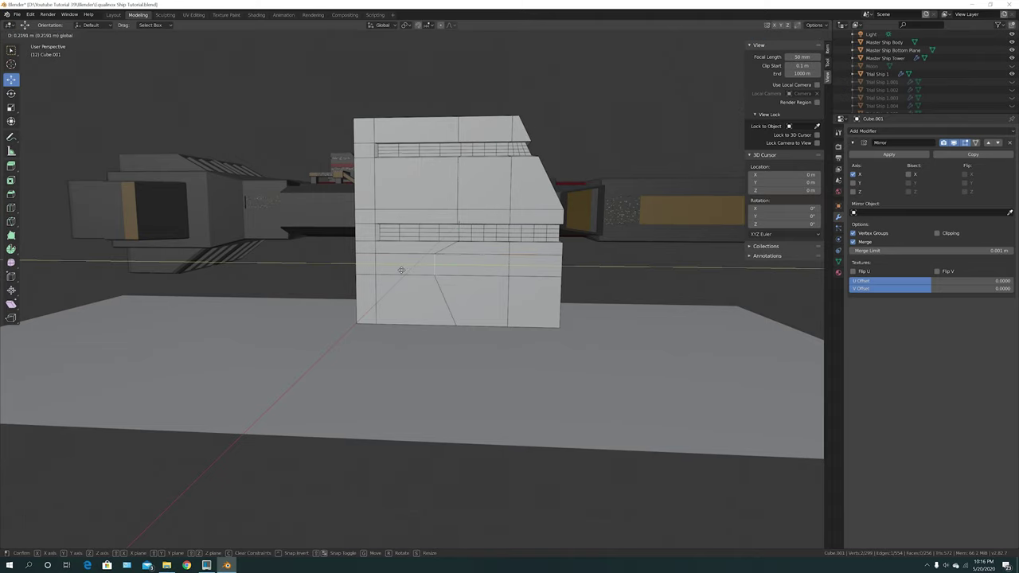
left_click(401, 270)
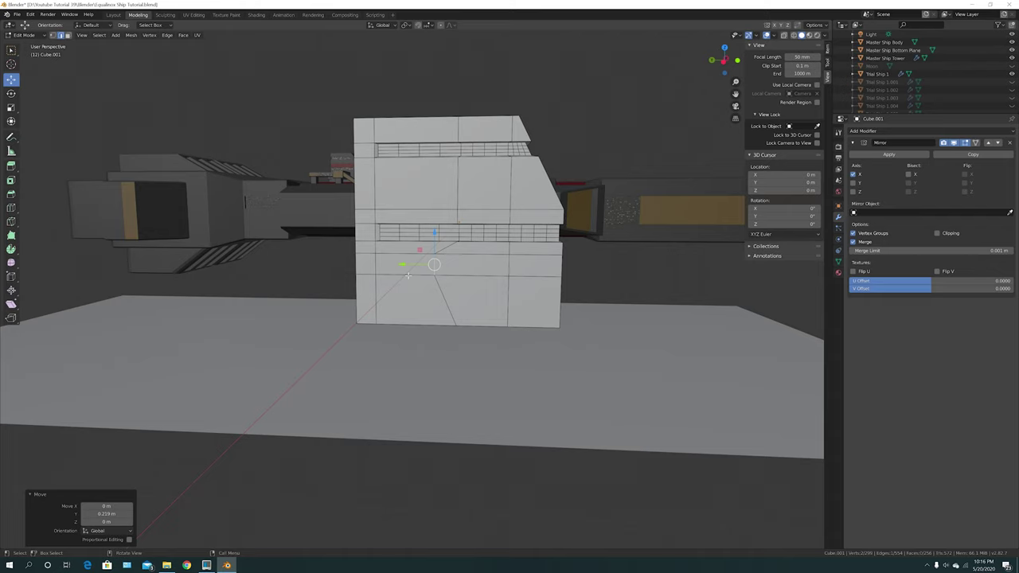
Step: Select the horizontal edge loop beneath the new cut and lower it about 0.236 m along Z
left_click(406, 274)
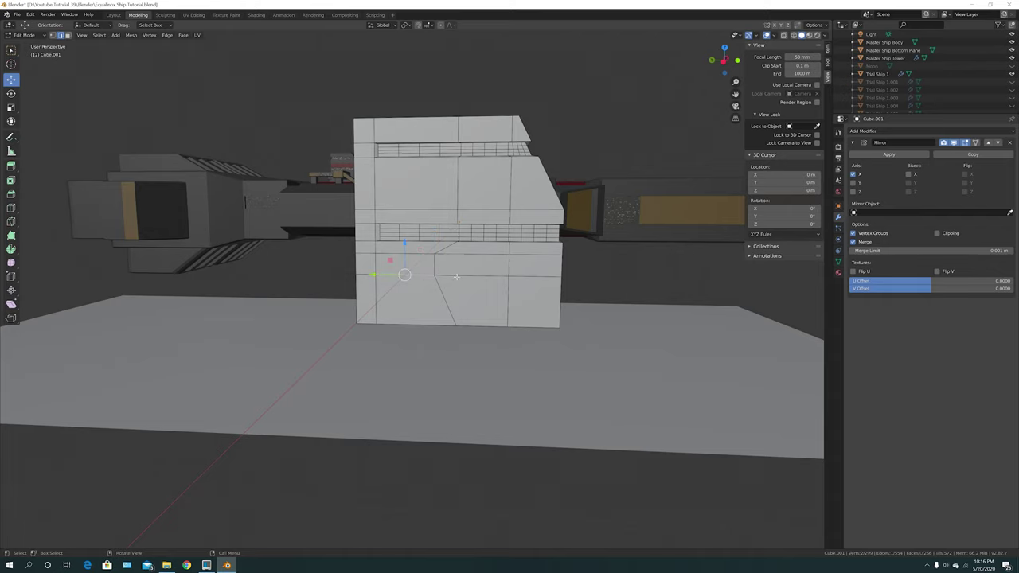
left_click(457, 277, "alt")
key("g")
key("z")
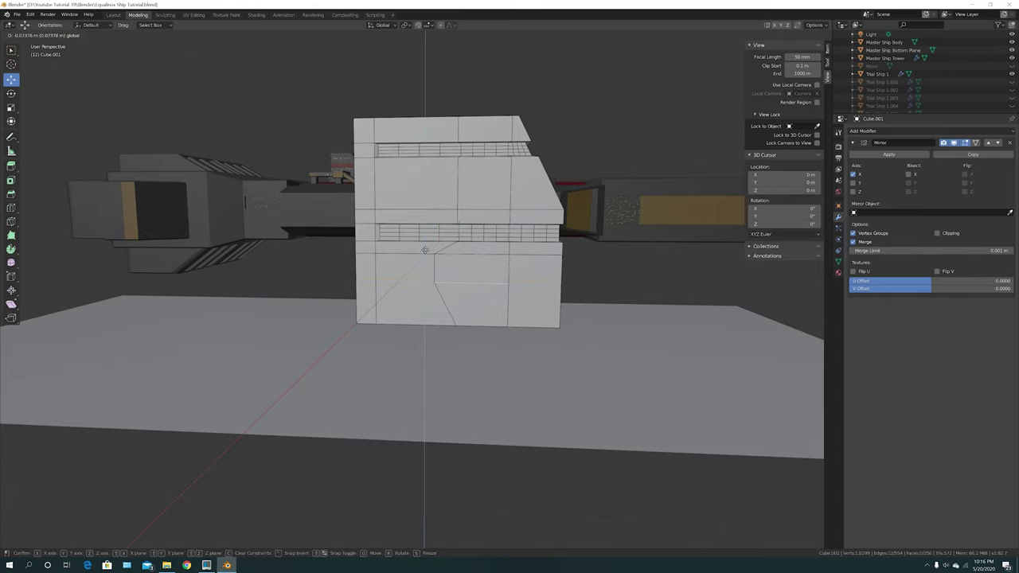
left_click(425, 264)
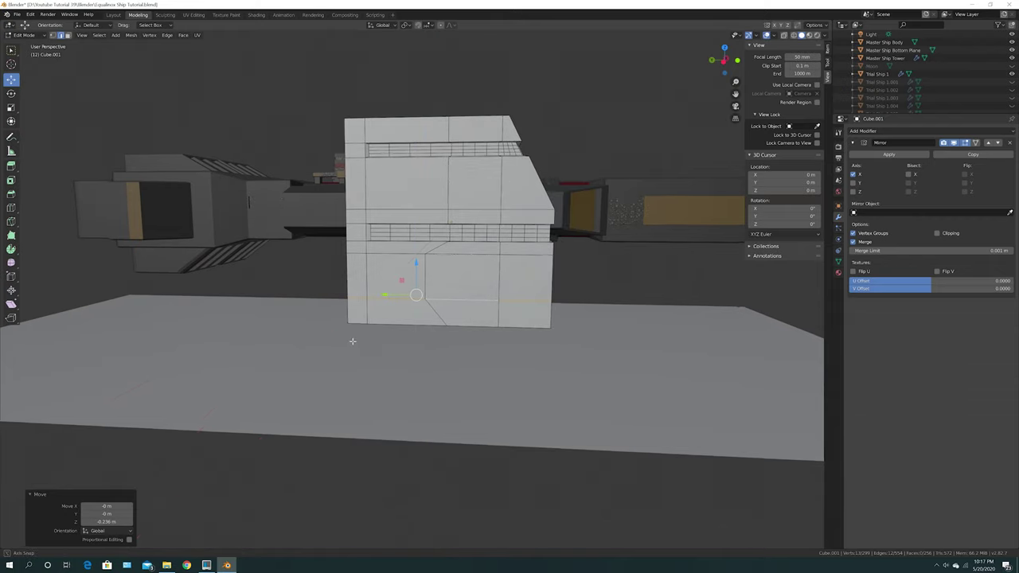
Step: Shift the offset vertical edge on the block's lower side another 0.126 m or so along Y
middle_click_drag(353, 340, 392, 275)
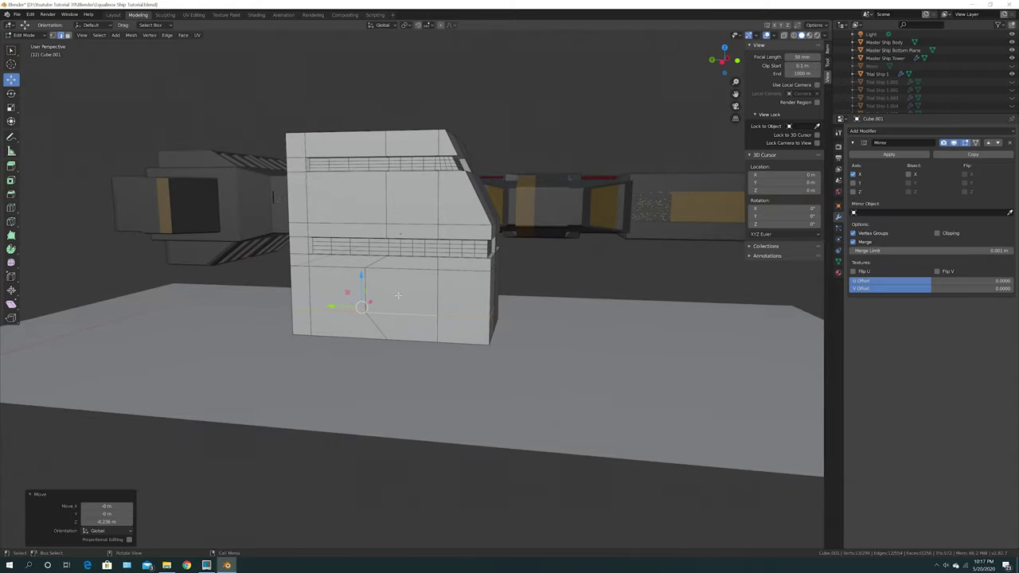
mouse_move(338, 349)
middle_mouse_down()
mouse_move(345, 341)
mouse_move(325, 345)
mouse_move(355, 339)
middle_mouse_up()
scroll(453, 297, "up", 1)
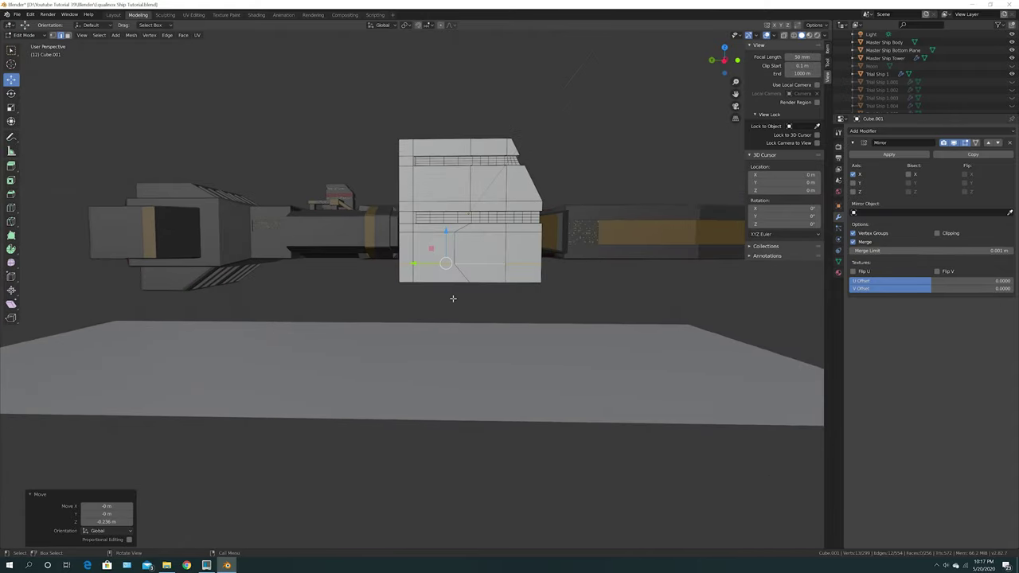
middle_click_drag(495, 289, 447, 303)
scroll(448, 303, "up", 4)
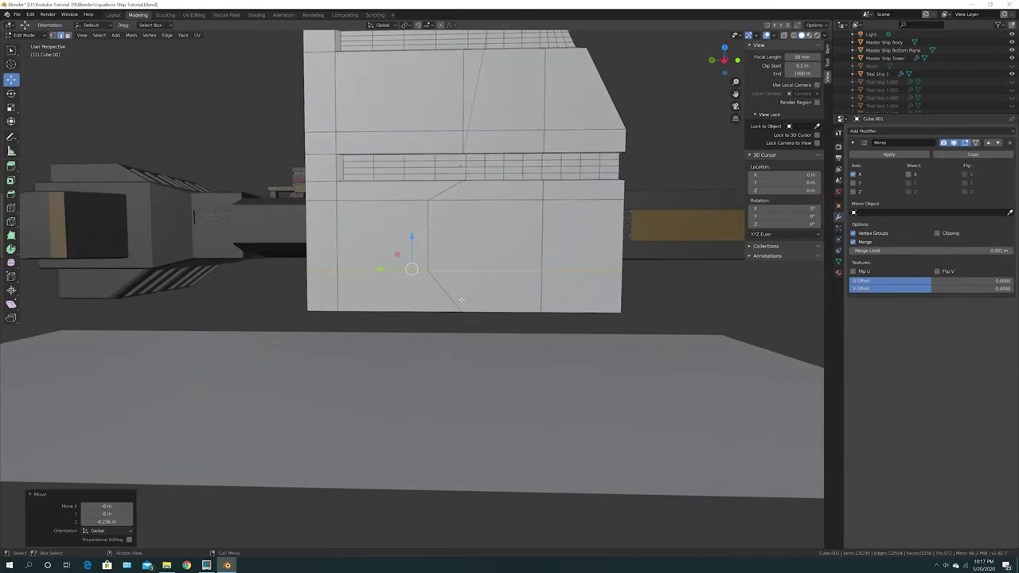
scroll(434, 280, "down", 2)
left_click(422, 248)
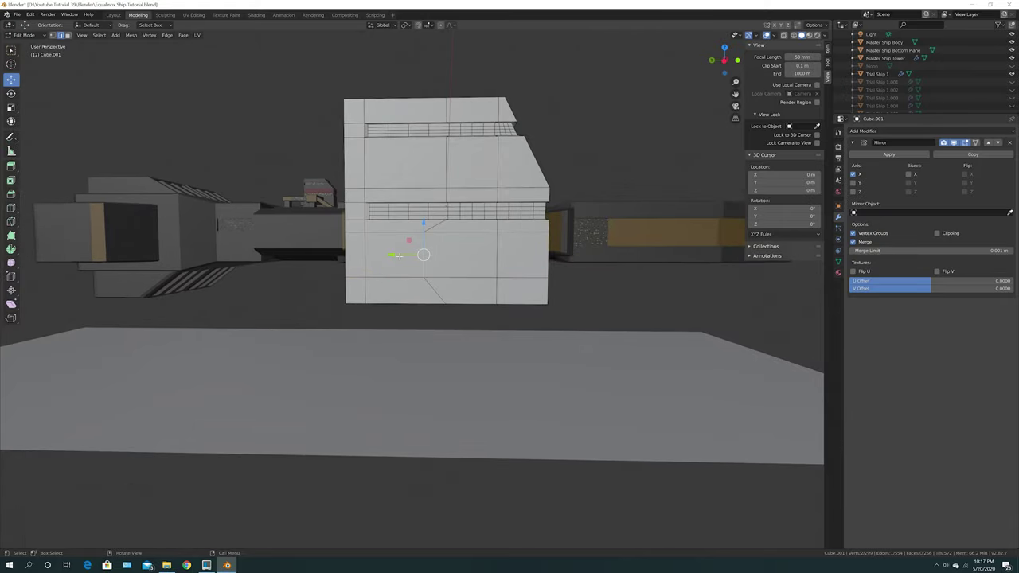
left_click_drag(394, 255, 379, 260)
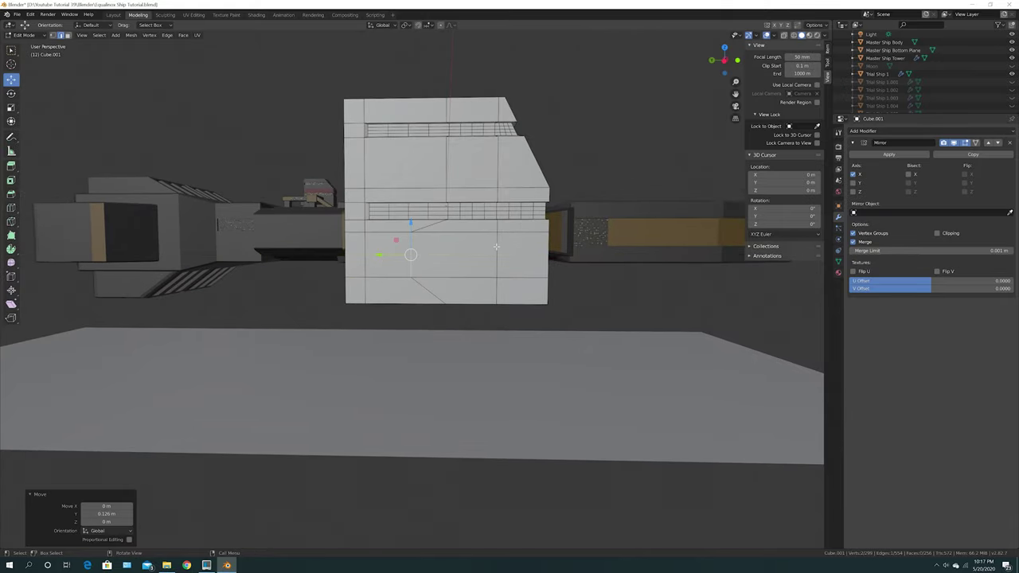
left_click(495, 248)
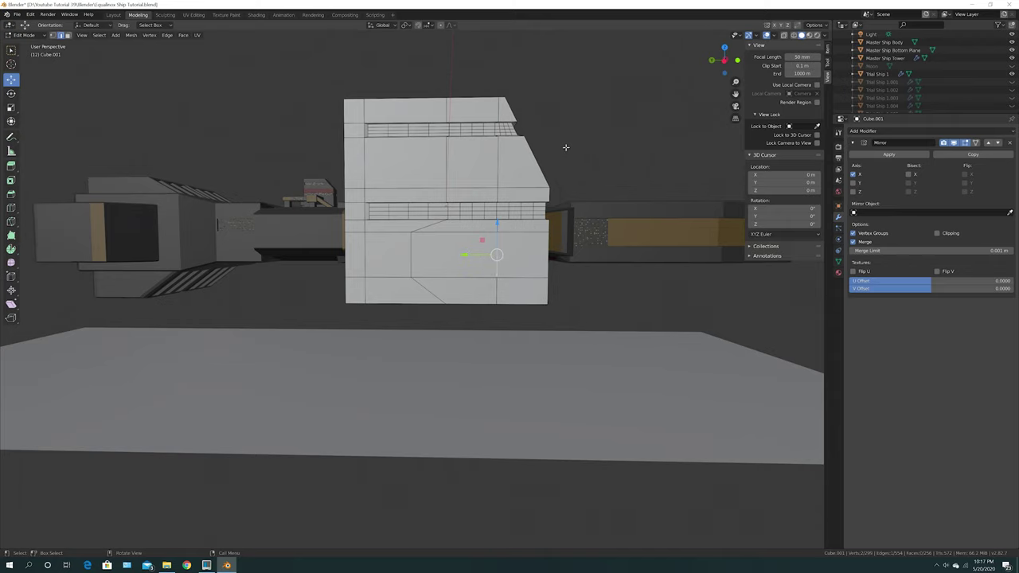
Step: In face selection, select the framed face on the block's lower side and extrude it outward about 2.48 m to form side arms
scroll(439, 357, "down", 4)
middle_click_drag(437, 341, 414, 339)
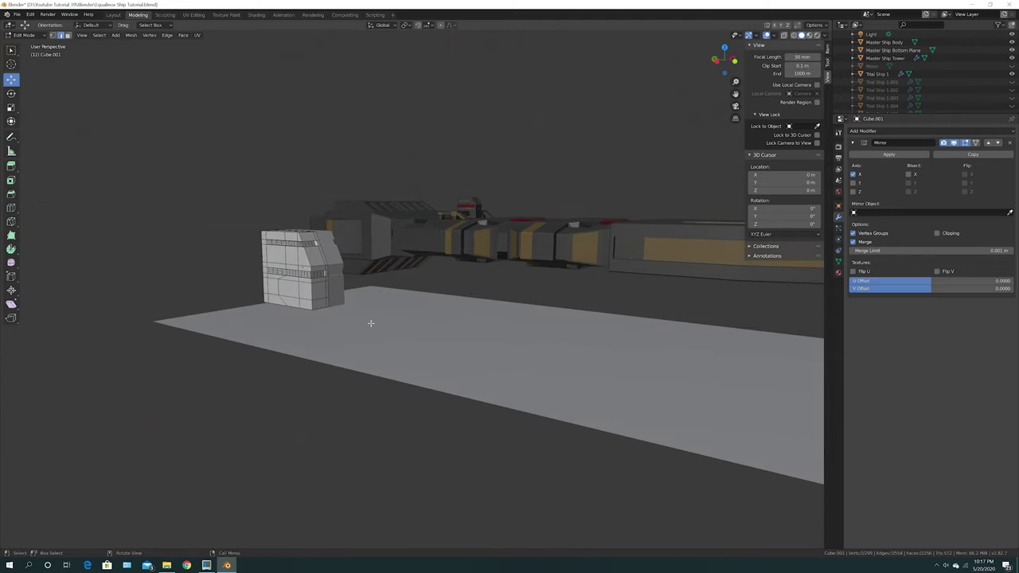
left_click(68, 35)
scroll(285, 298, "up", 4)
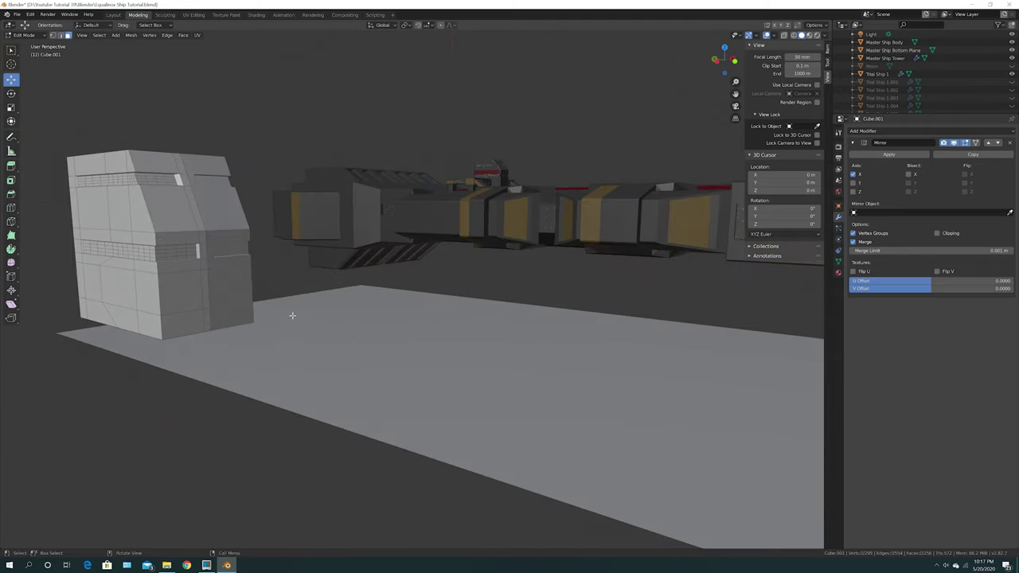
middle_click_drag(292, 316, 326, 309)
left_click(205, 266)
scroll(234, 312, "down", 4)
middle_click_drag(234, 313, 216, 316)
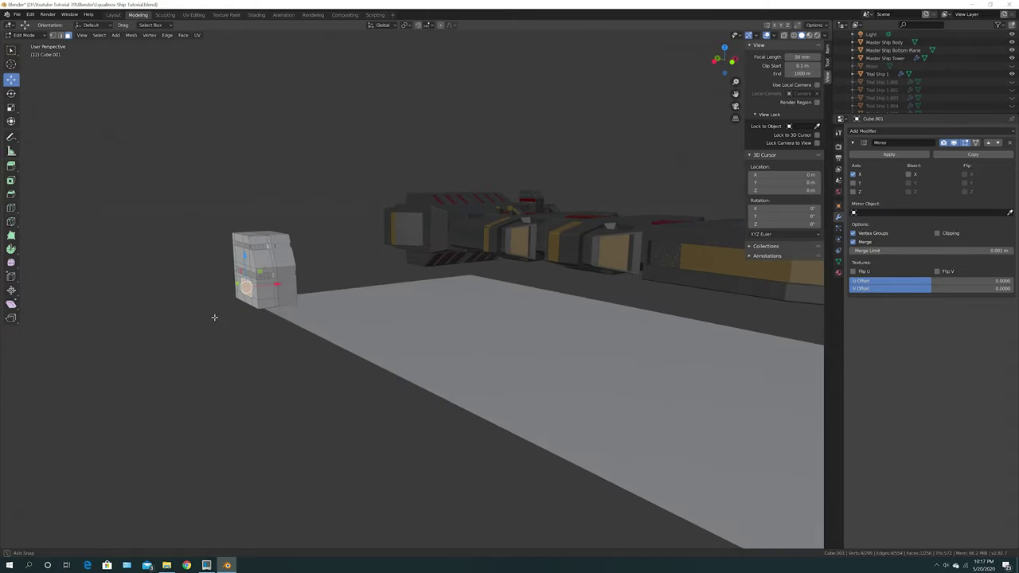
key("e")
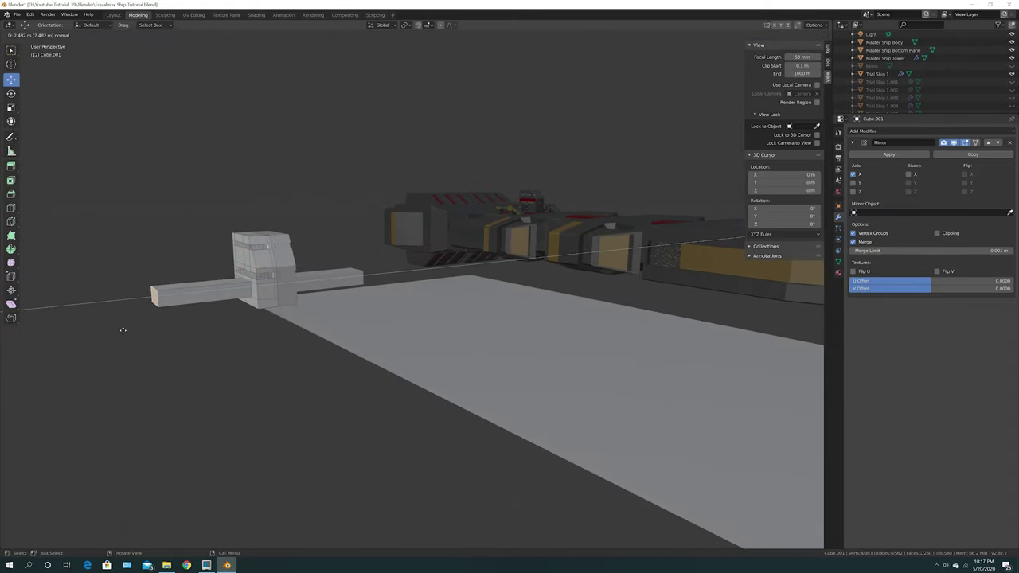
left_click(119, 332)
Step: Return to Object Mode and move the winged block about -23.2 m along X onto the grey trial ship
scroll(197, 340, "down", 3)
middle_click_drag(197, 338, 397, 329)
scroll(220, 330, "up", 4)
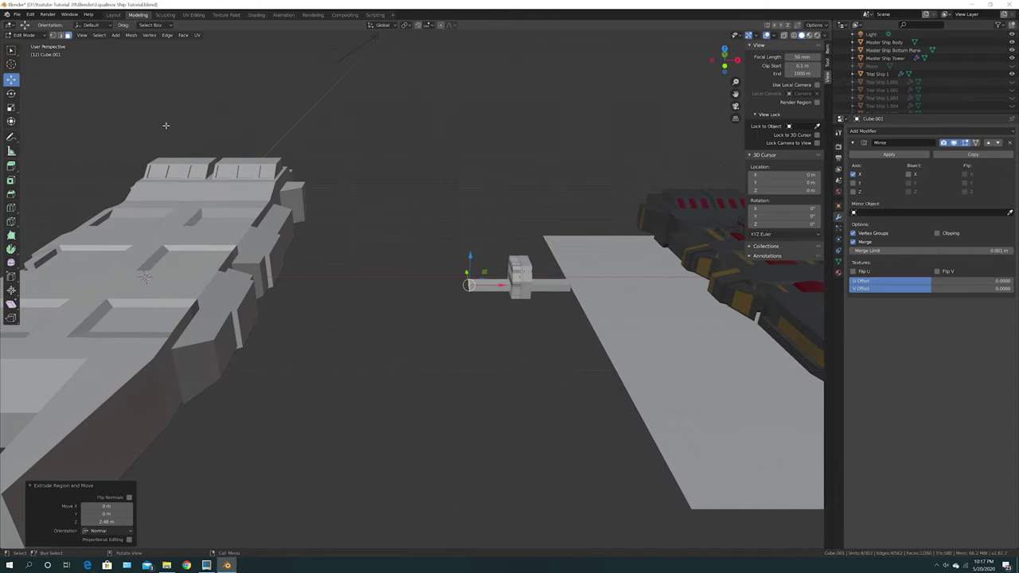
left_click(36, 37)
left_click(29, 44)
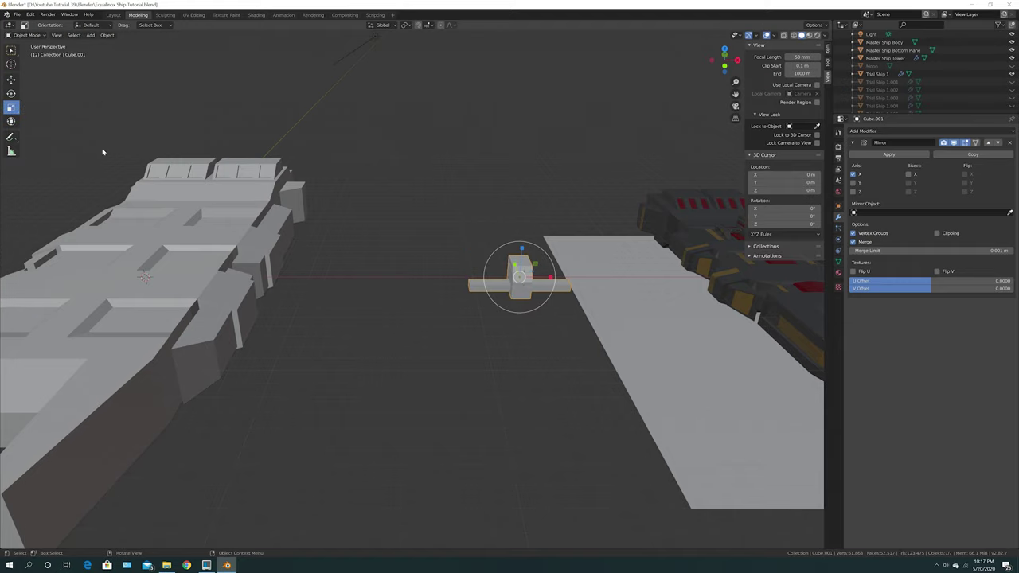
left_click(11, 80)
middle_click_drag(380, 290, 495, 270)
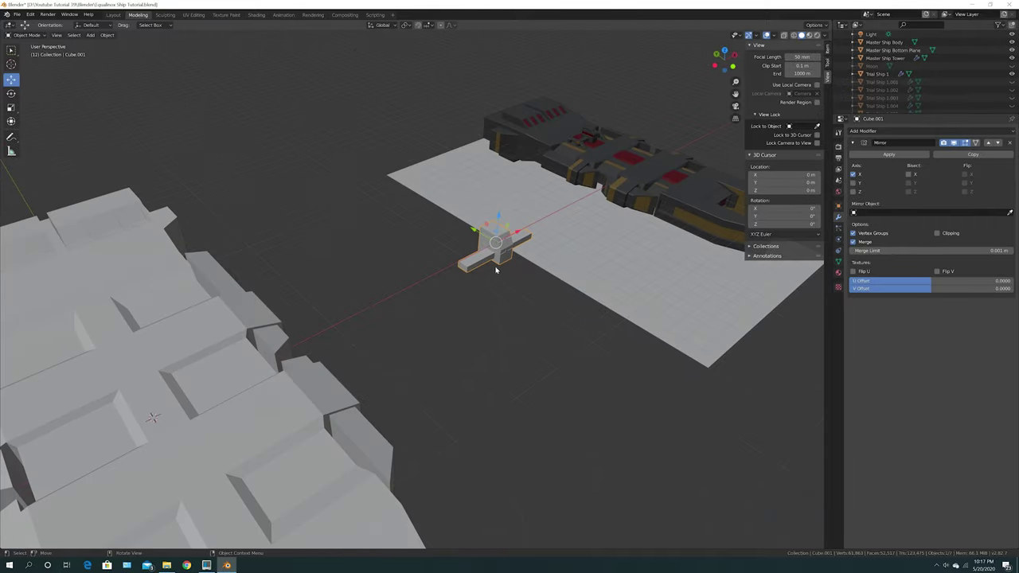
left_click_drag(473, 230, 109, 328)
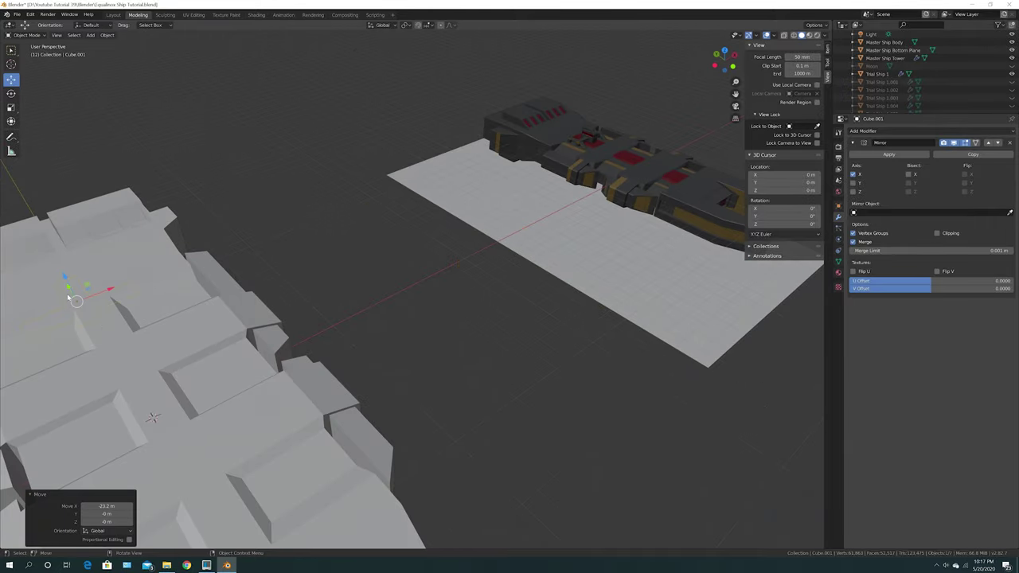
Step: Slide the winged block along the trial ship's hull and raise it about 2.89 m above the deck
middle_click_drag(69, 298, 382, 239)
left_click_drag(179, 259, 277, 284)
left_click_drag(295, 251, 286, 185)
Step: Shift the winged block about 0.522 m along X toward the hull's centerline and about -1.65 m along Y
middle_click_drag(348, 231, 377, 245)
scroll(448, 326, "up", 2)
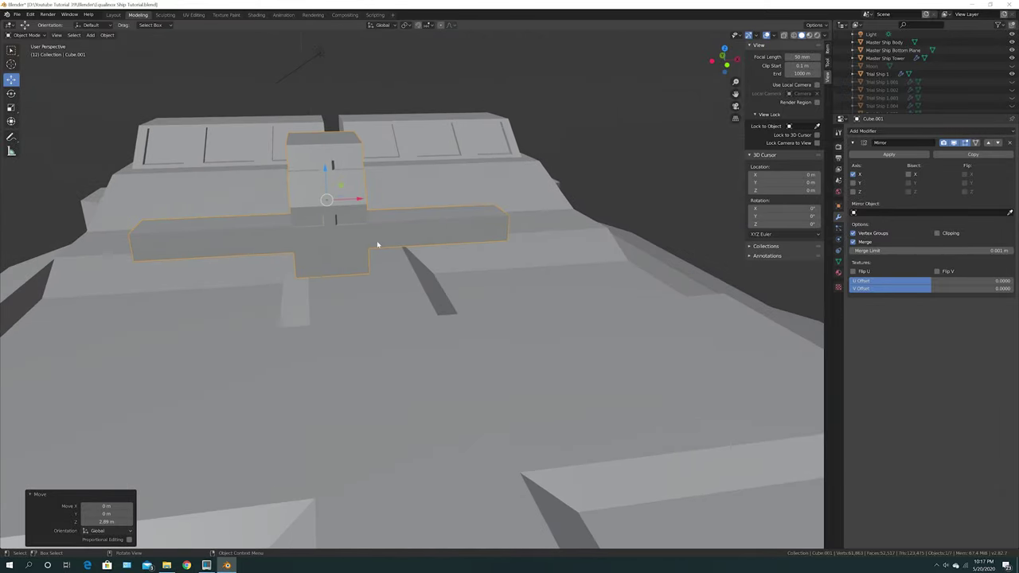
left_click_drag(358, 199, 393, 277)
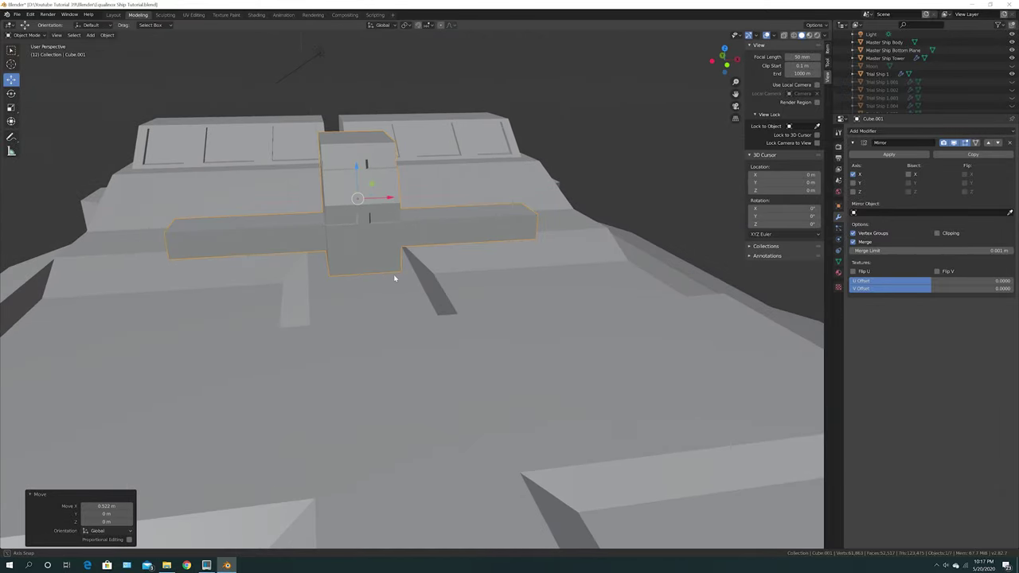
middle_click_drag(394, 277, 391, 274)
middle_click_drag(369, 196, 262, 182)
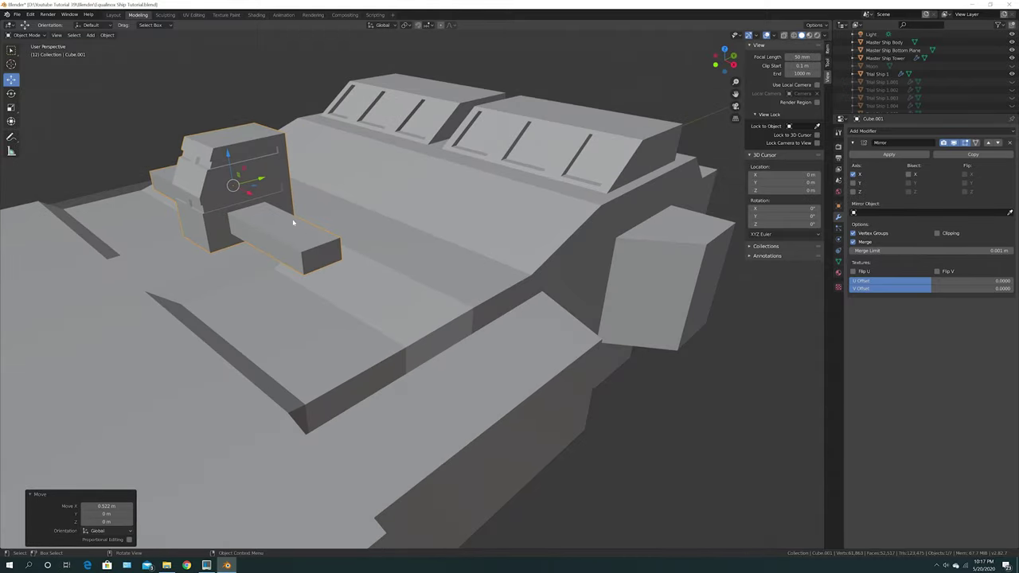
left_click_drag(262, 181, 213, 212)
Step: Lower the winged block about 0.178 m toward the deck and nudge it about -0.031 m along X to center it
middle_click_drag(227, 264, 269, 250)
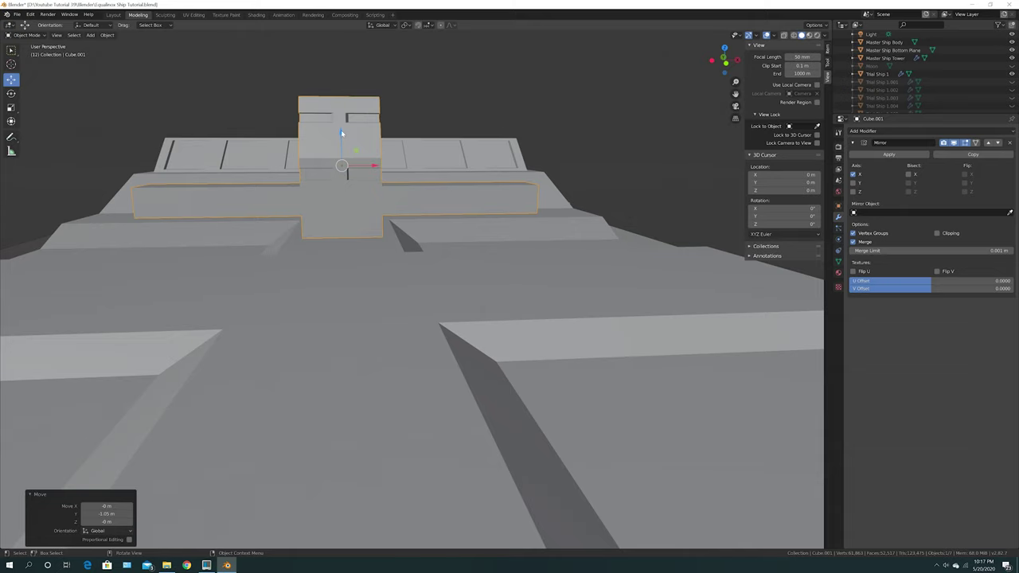
left_click_drag(341, 130, 343, 143)
middle_click_drag(231, 321, 401, 259)
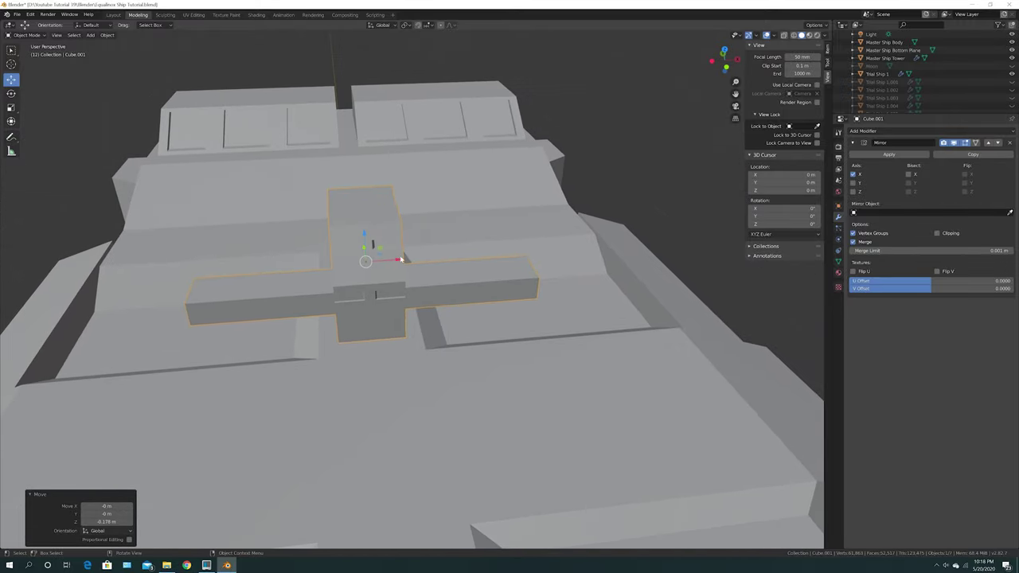
left_click_drag(398, 261, 396, 261)
middle_click_drag(396, 261, 369, 371)
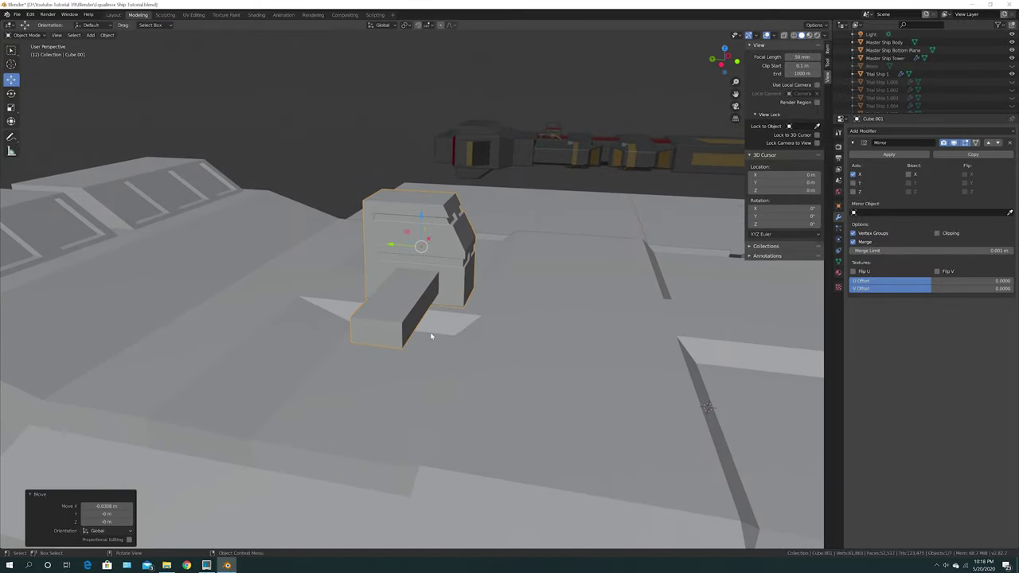
middle_click_drag(430, 336, 384, 277)
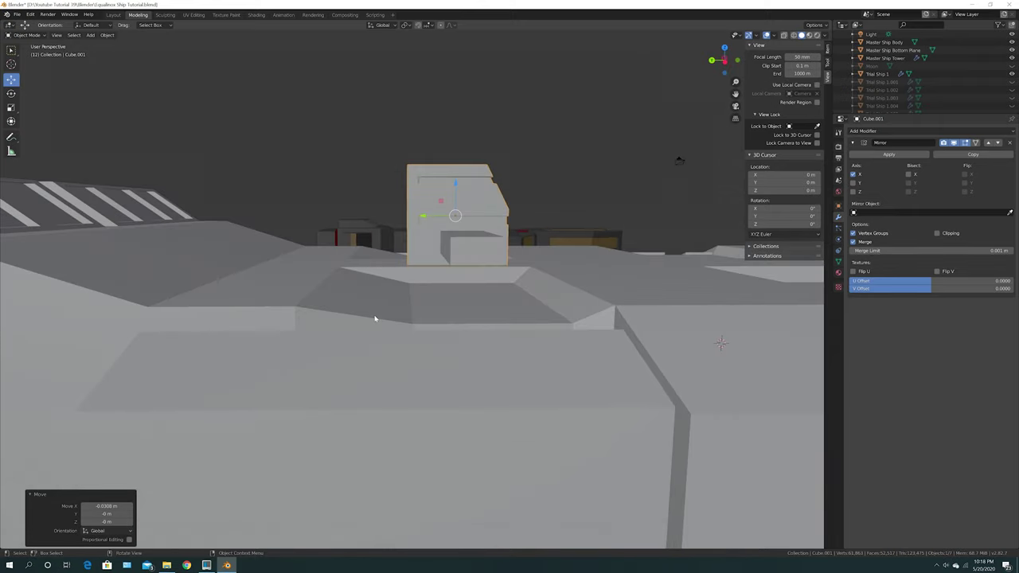
Step: In Edit Mode, subdivide the front face of the winged block's side arm with one cut
middle_click_drag(441, 325, 520, 255)
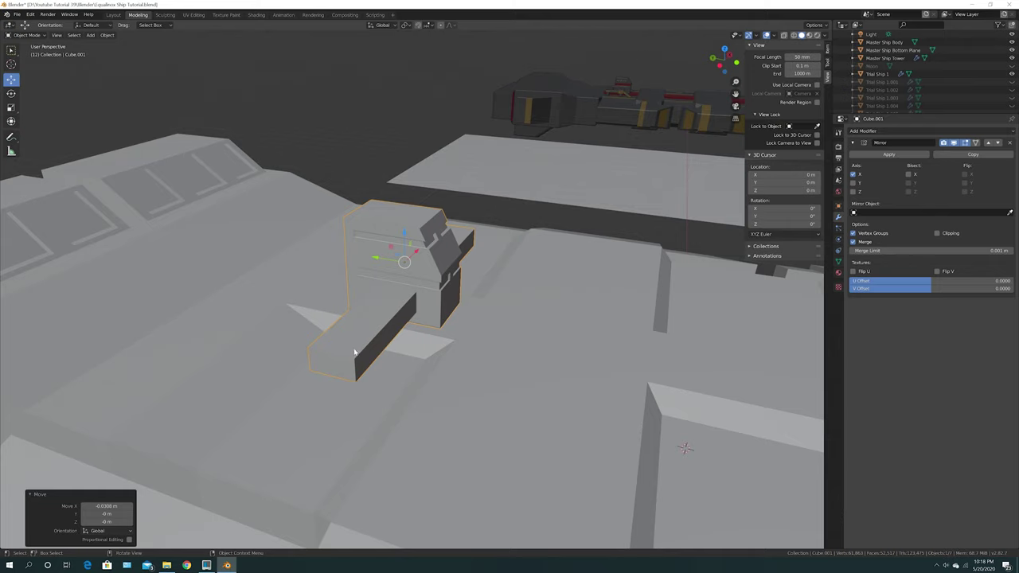
middle_click_drag(355, 352, 392, 340)
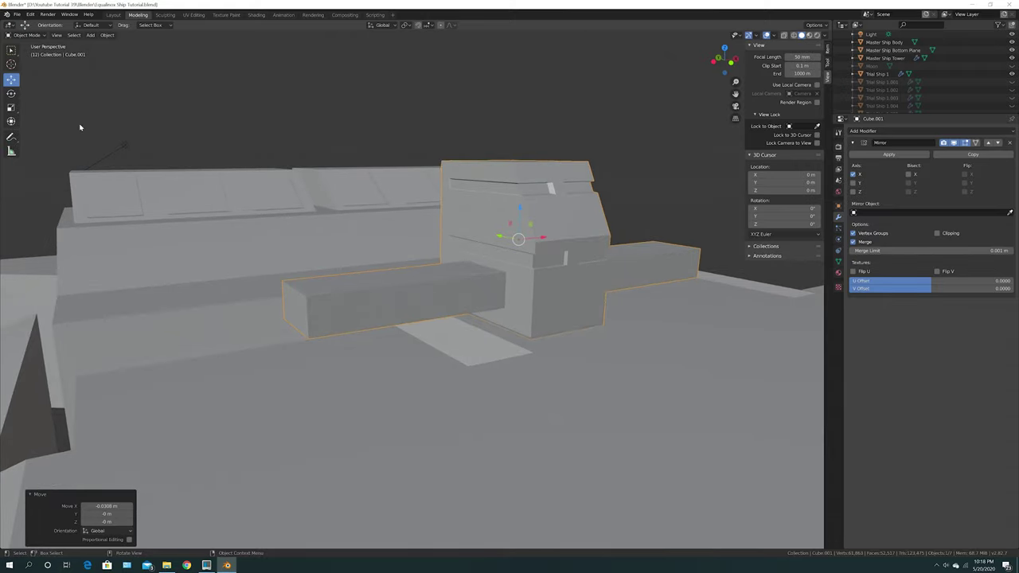
left_click(26, 34)
left_click(28, 46)
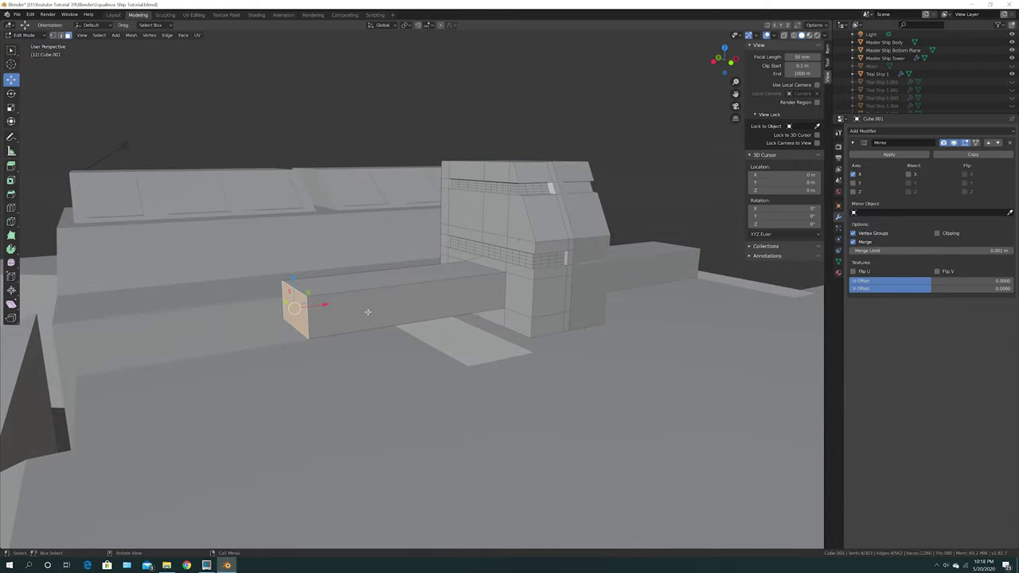
left_click(376, 312)
middle_click_drag(376, 312, 328, 322)
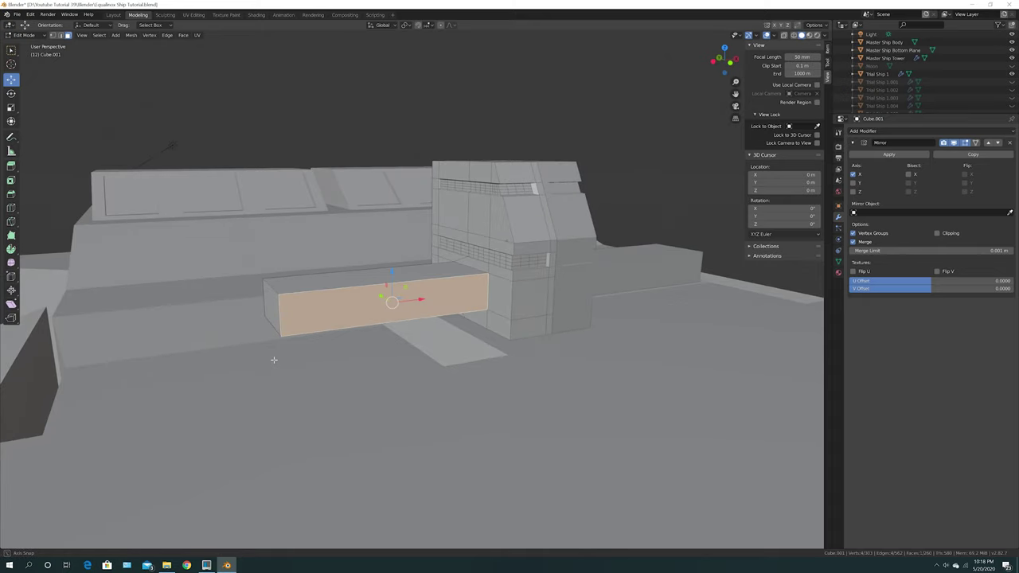
right_click(328, 322)
left_click(328, 322)
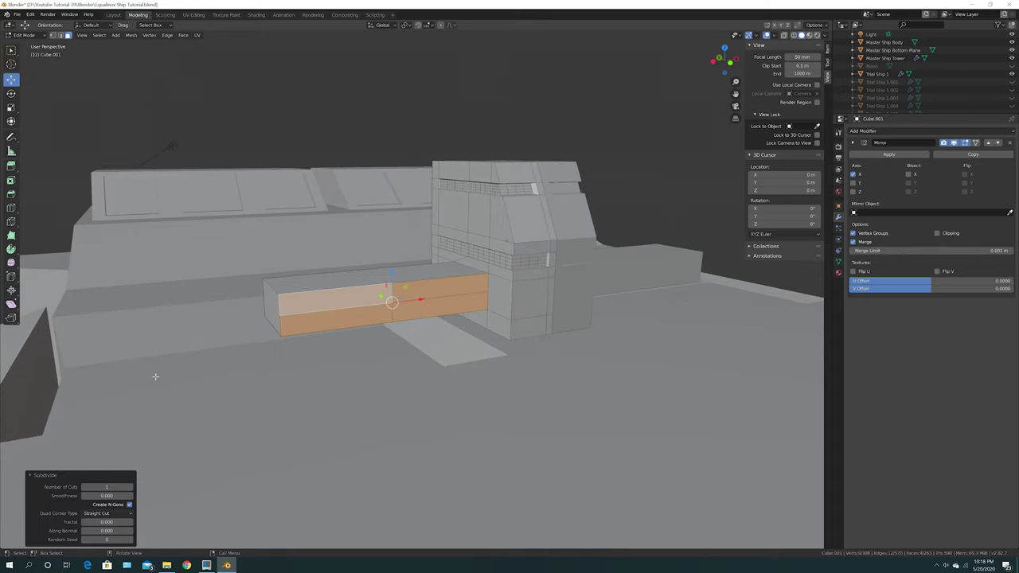
Step: Move the vertical dividing edges on the arm's front face about -0.643 m along X toward the arm's outer end
left_click(60, 35)
left_click(392, 316)
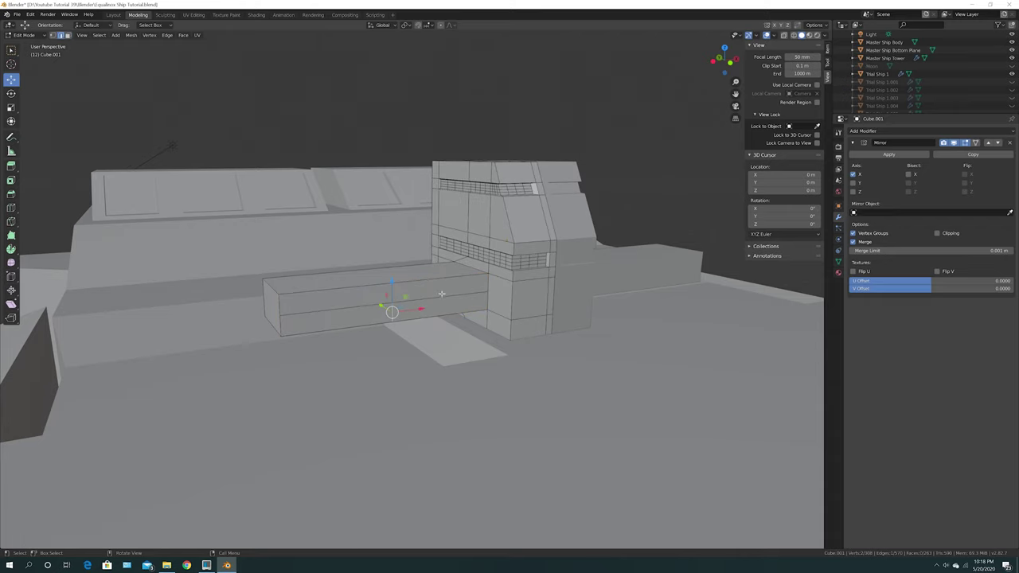
middle_click_drag(393, 289, 374, 301, "ctrl")
left_click(368, 287, "shift")
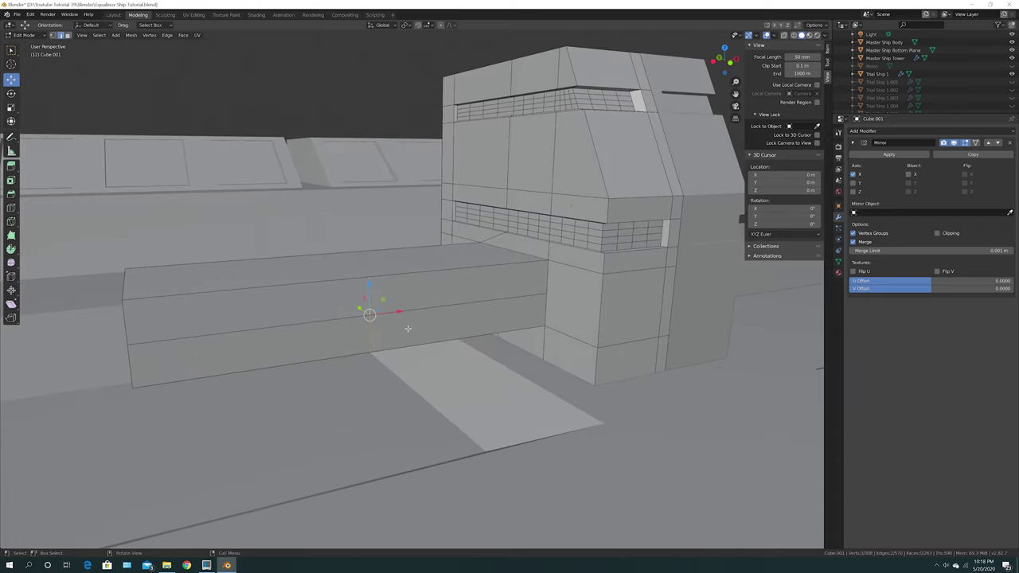
left_click_drag(398, 311, 284, 343)
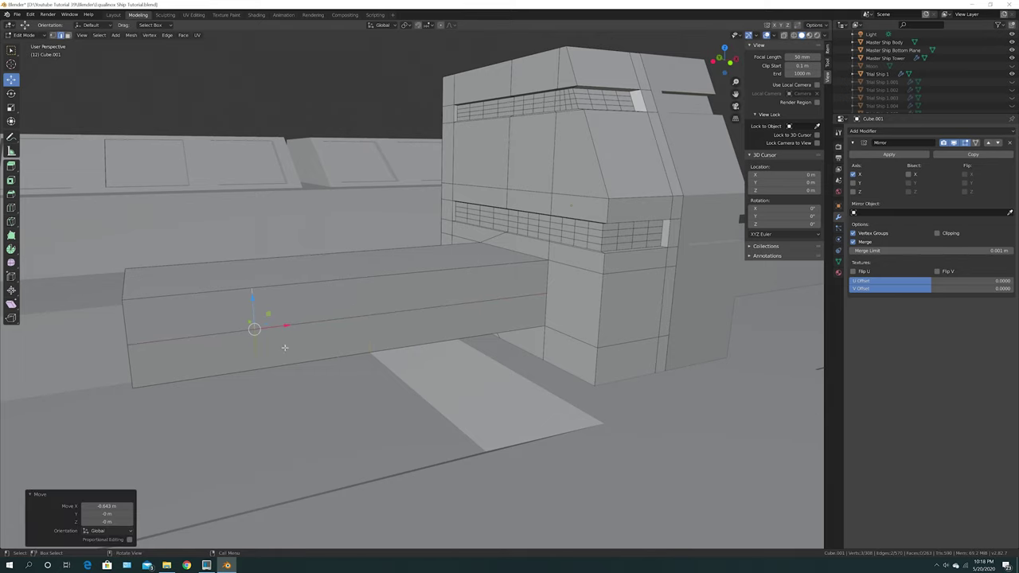
Step: Inset the two outer faces at the end of the arm's front side together by about 0.048 m
scroll(279, 416, "down", 2)
scroll(280, 417, "down", 2)
middle_click_drag(280, 413, 345, 364, "shift")
scroll(346, 367, "up", 4)
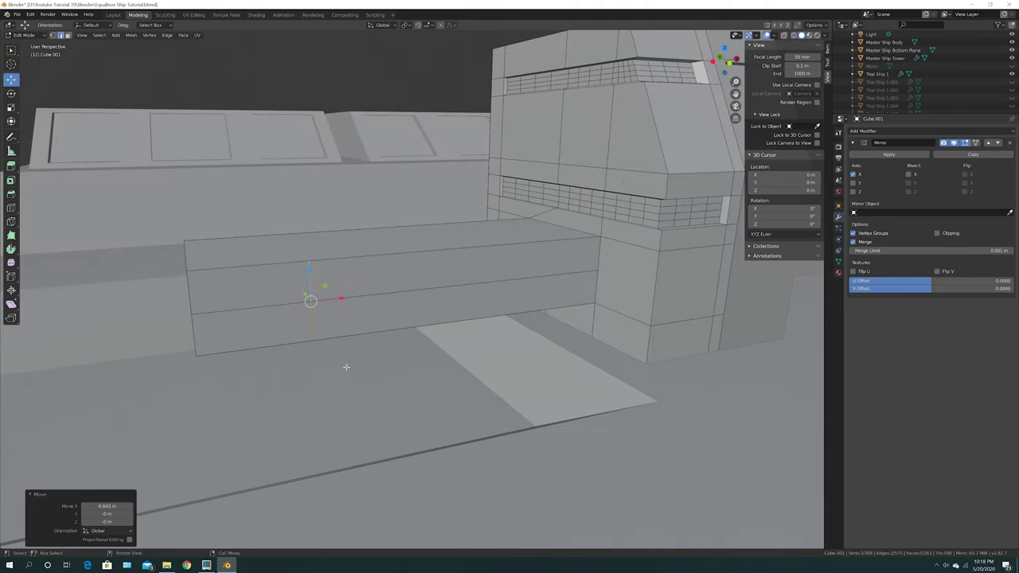
left_click(68, 36)
left_click(263, 278)
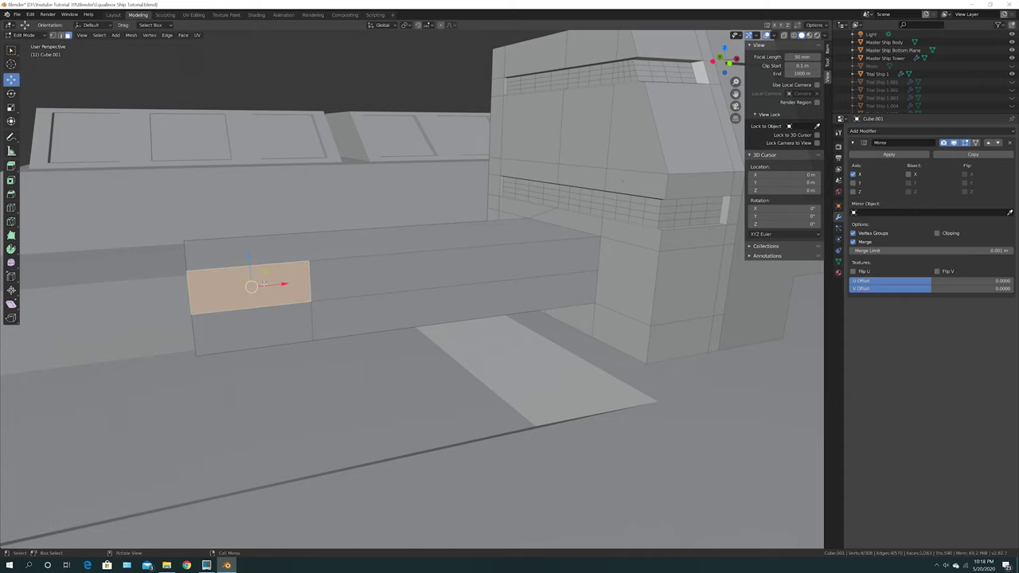
left_click(265, 329, "shift")
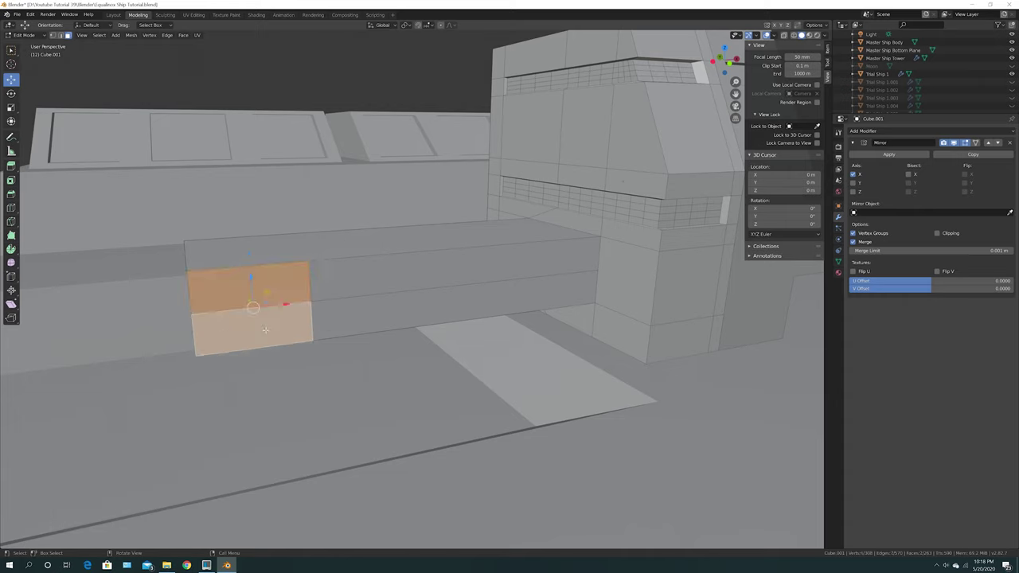
key("i")
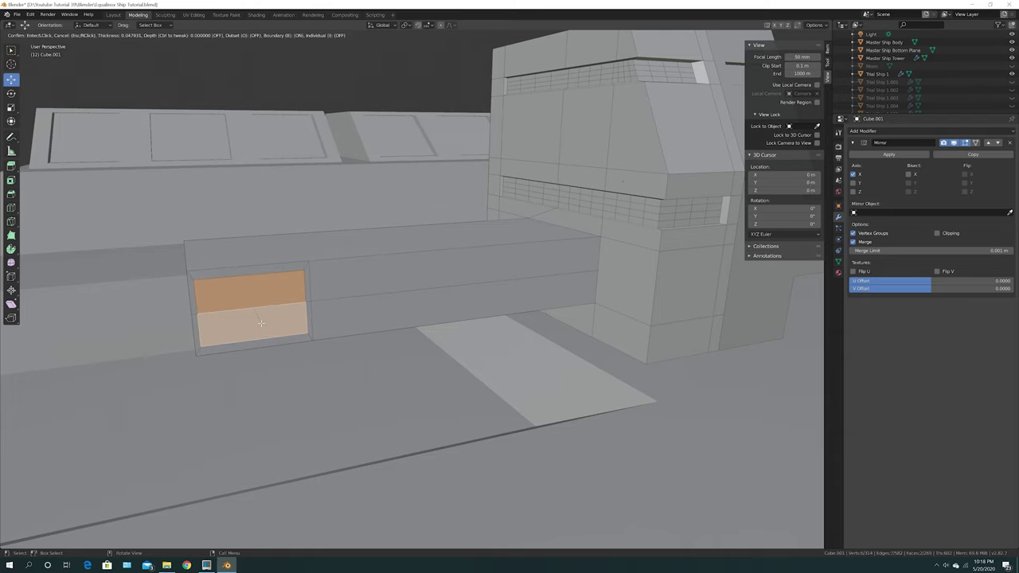
left_click(261, 322)
Step: Extrude the inset faces about 1.07 m forward from the side arm
scroll(260, 361, "down", 5)
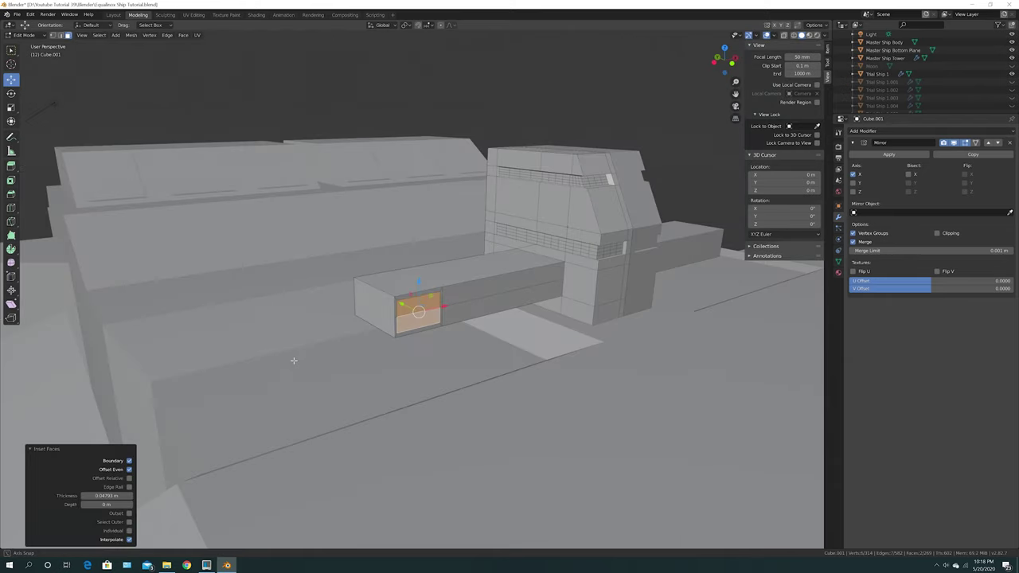
key("g")
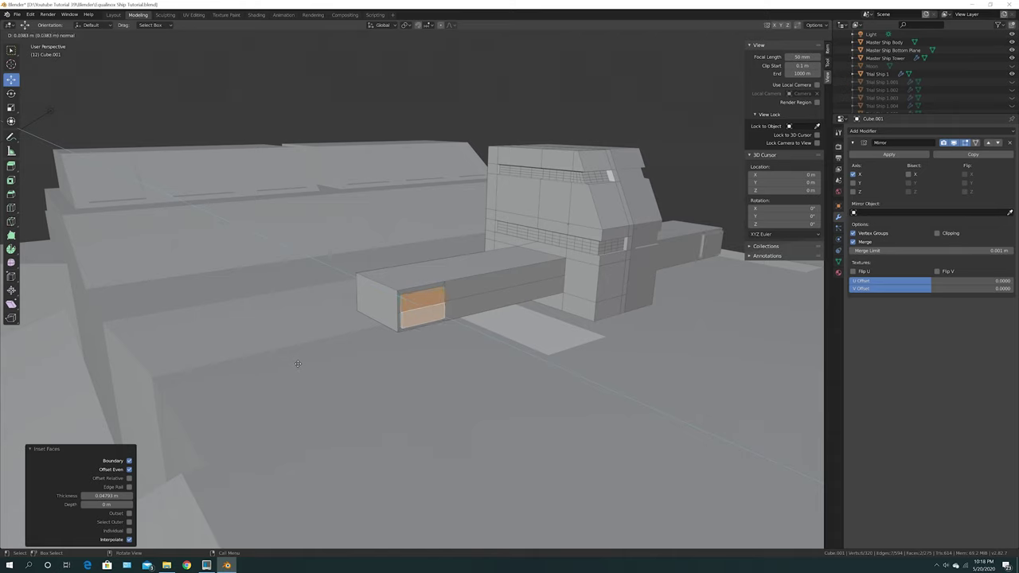
left_click(361, 402)
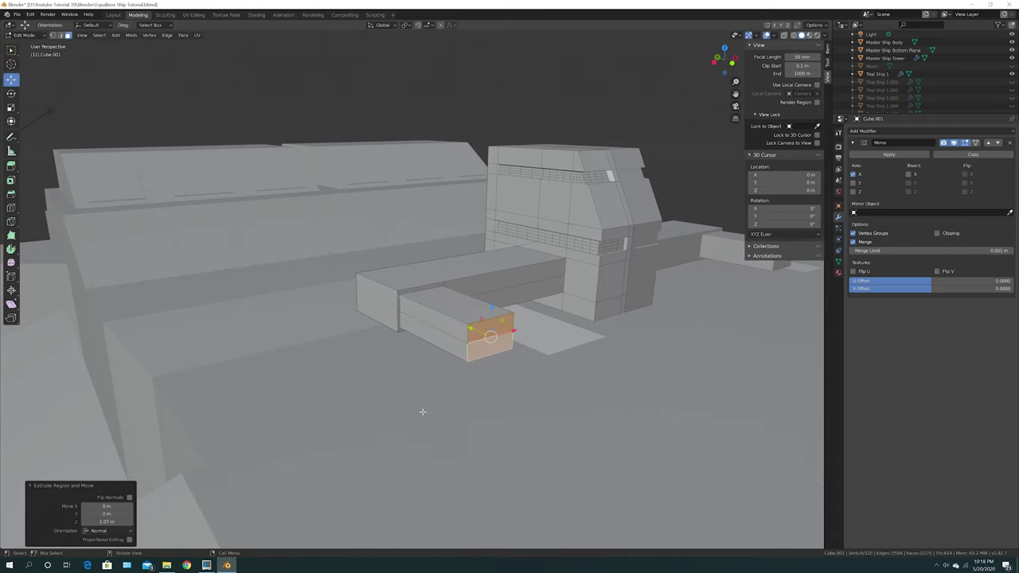
Step: Lower the end of the forward extrusion about 0.746 m along Z so it slopes down to the hull
middle_click_drag(420, 413, 593, 315)
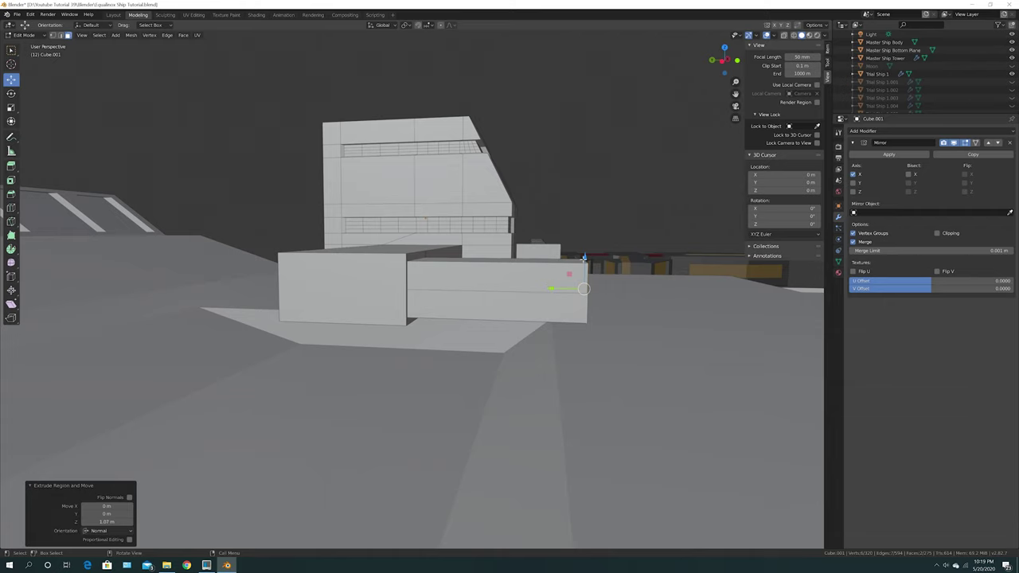
left_click_drag(583, 258, 509, 295)
left_click_drag(548, 256, 557, 380)
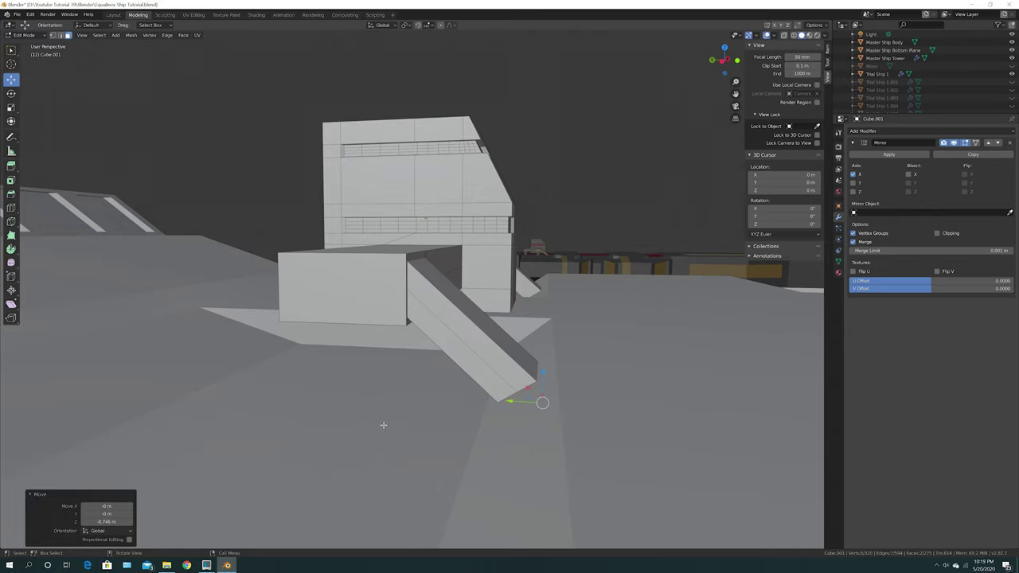
Step: Subdivide the rear face of the side arm with two cuts
middle_click_drag(383, 425, 393, 324)
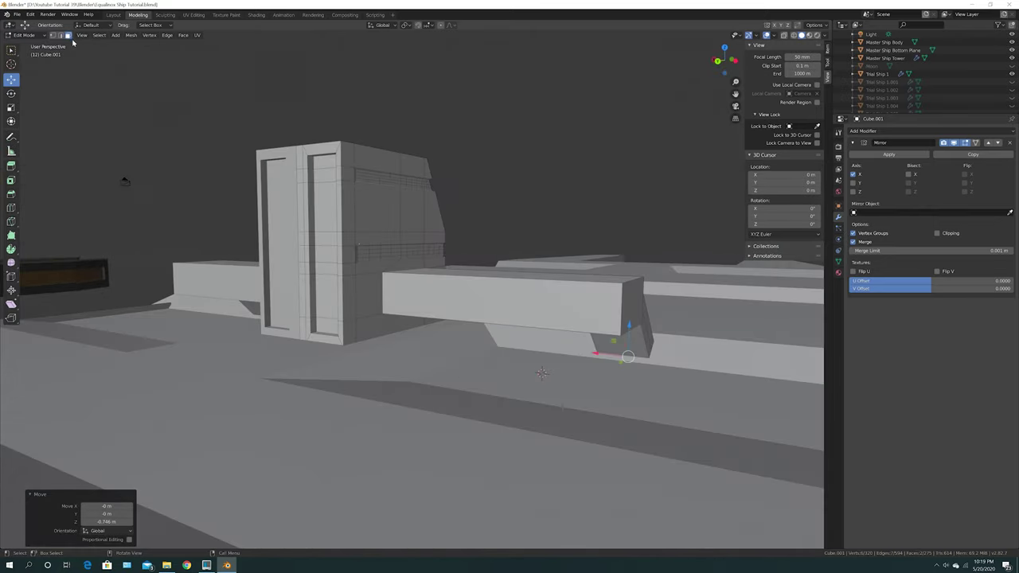
left_click(498, 302)
right_click(514, 302)
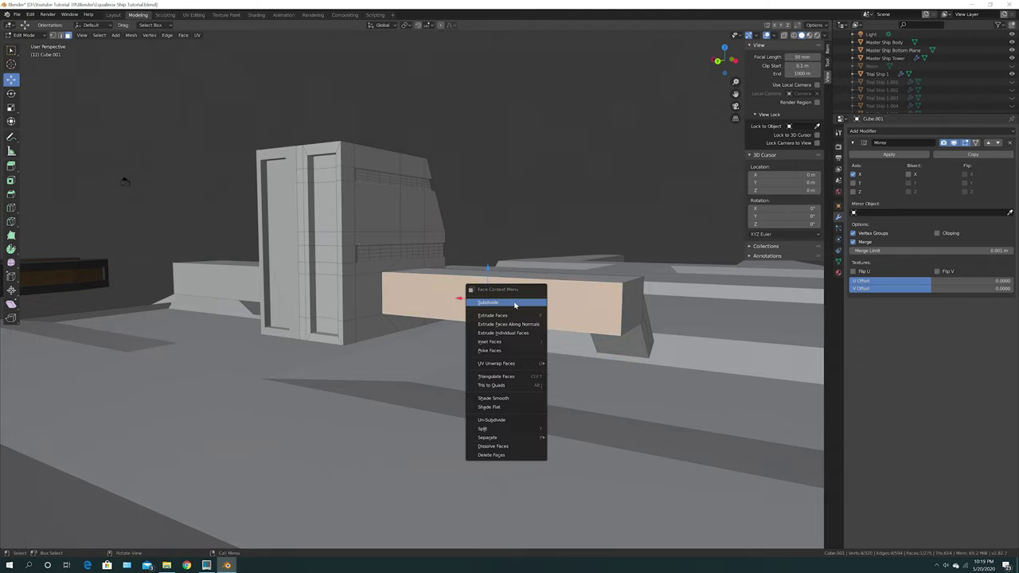
left_click(514, 303)
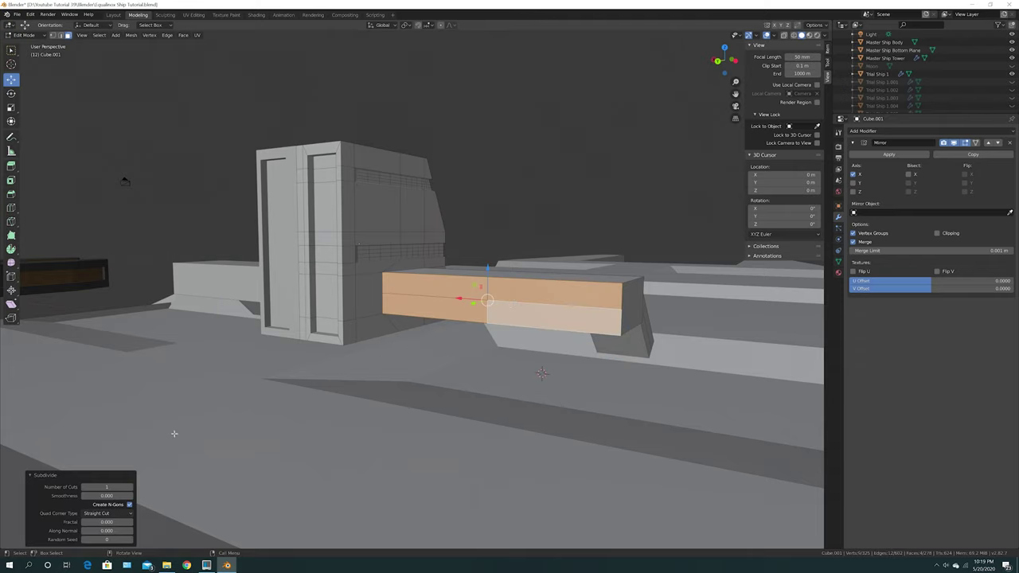
left_click(131, 488)
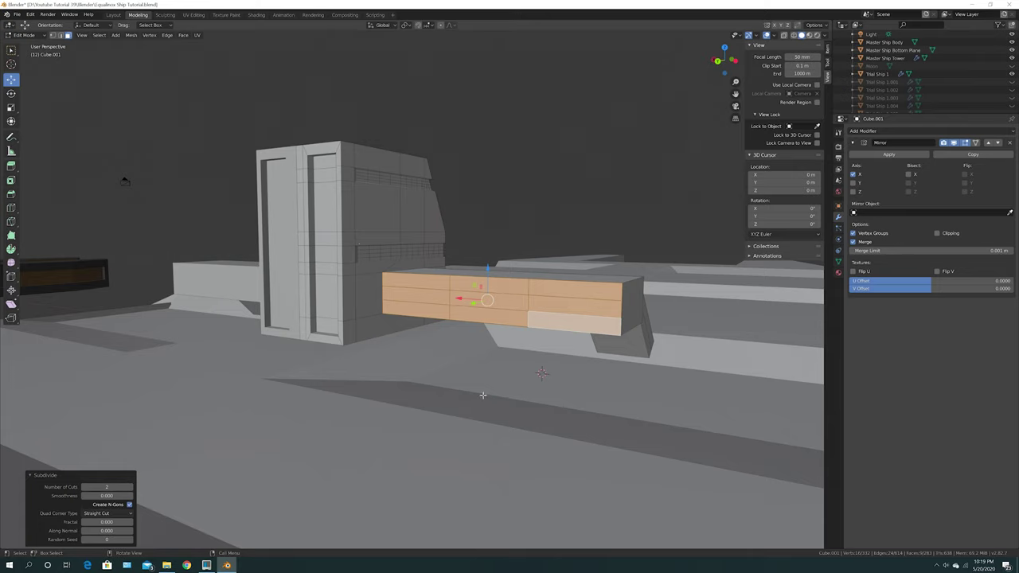
Step: Inset the middle column of three faces on the arm's rear side together by 0.035 m
middle_click_drag(482, 395, 543, 347)
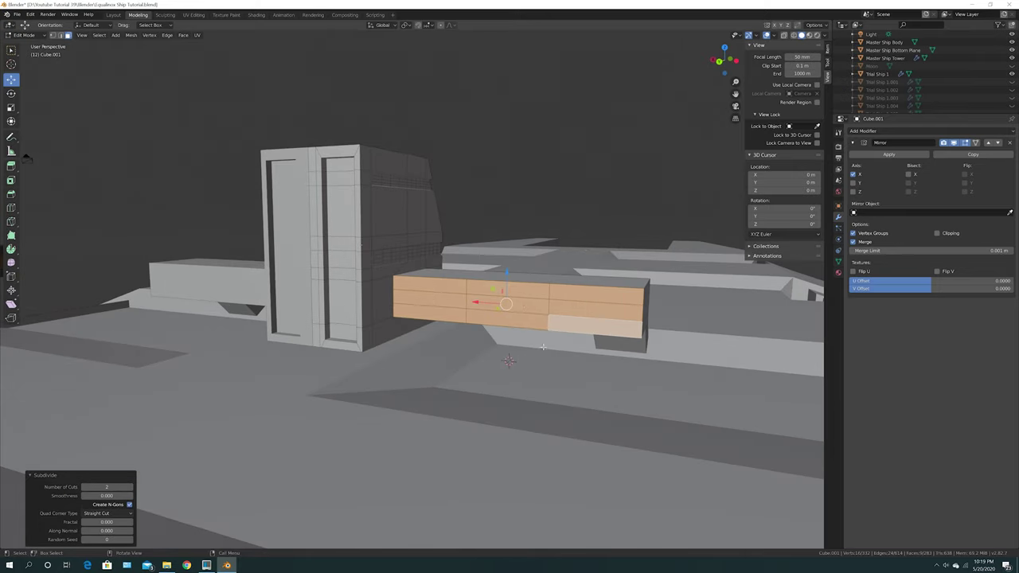
left_click(534, 288)
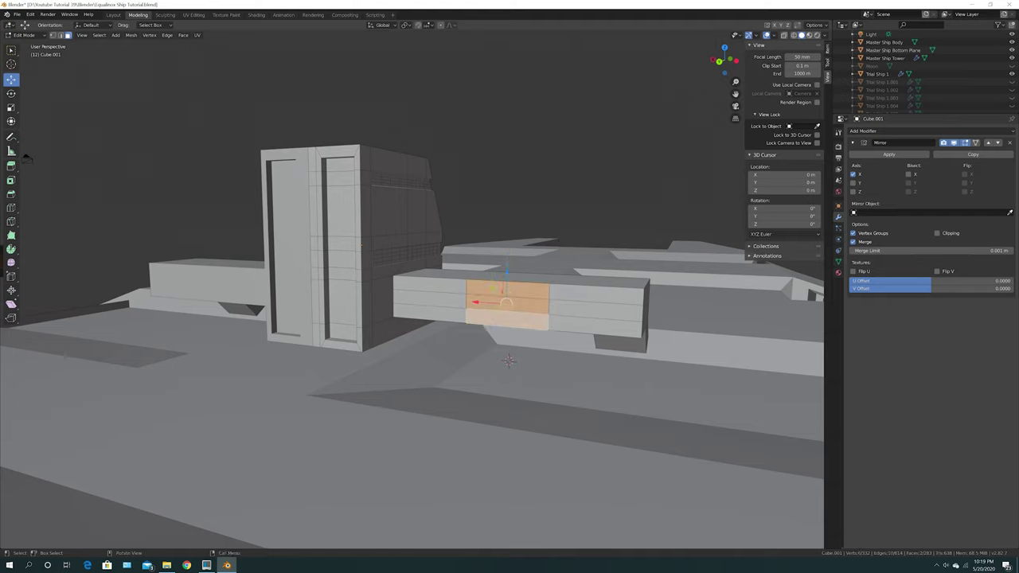
key("i")
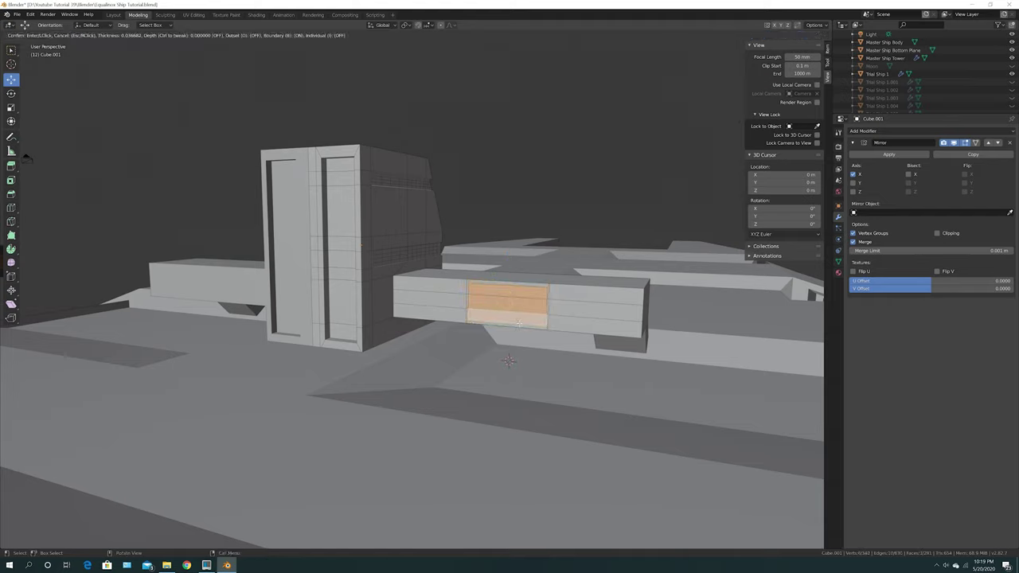
left_click(517, 320)
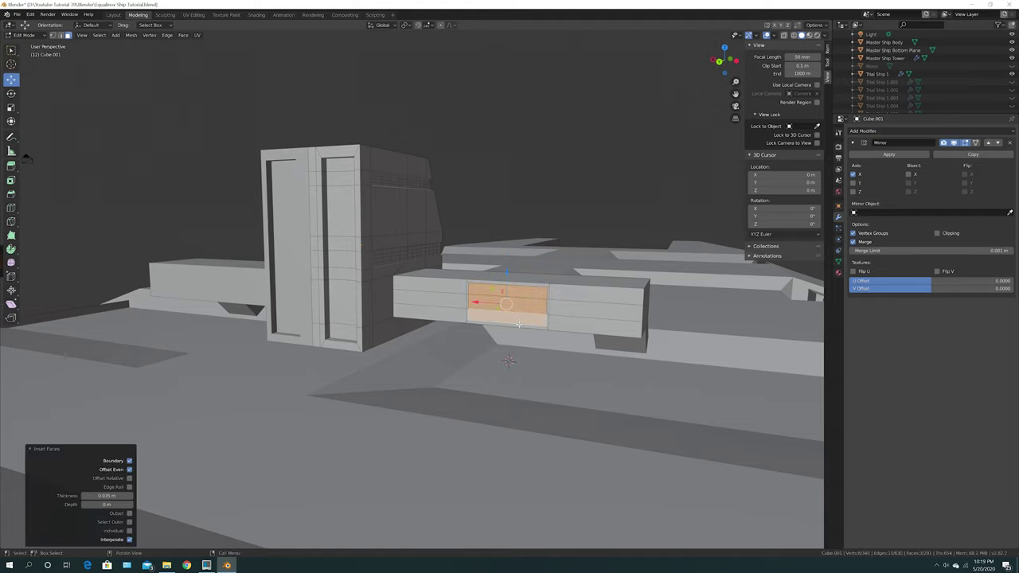
Step: Extrude the inset middle faces about 1.57 m backward from the side arm
middle_click_drag(517, 321, 433, 382)
key("e")
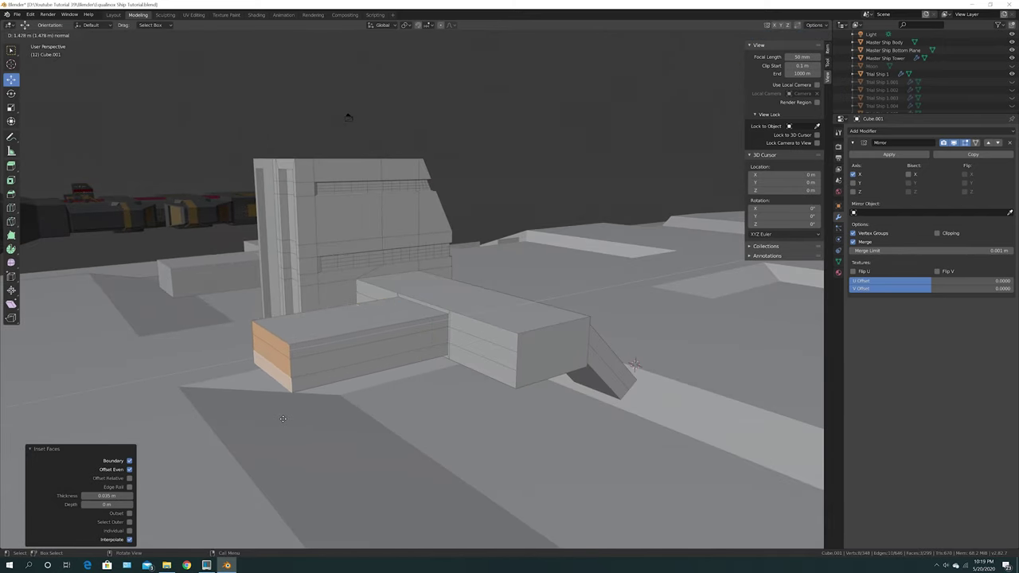
left_click(309, 419)
middle_click_drag(309, 418, 302, 363)
middle_click_drag(302, 366, 304, 360)
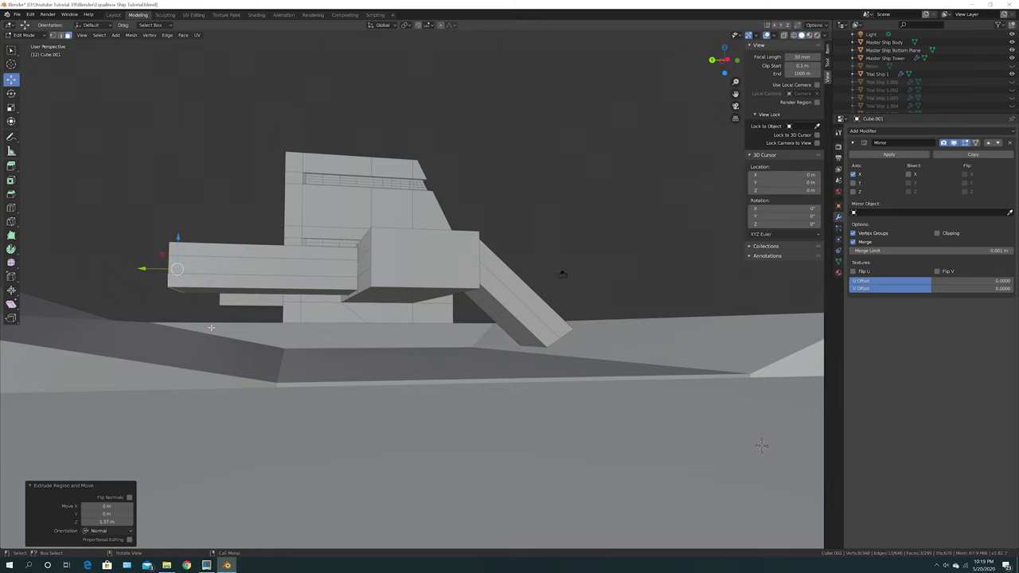
middle_click_drag(346, 355, 334, 431)
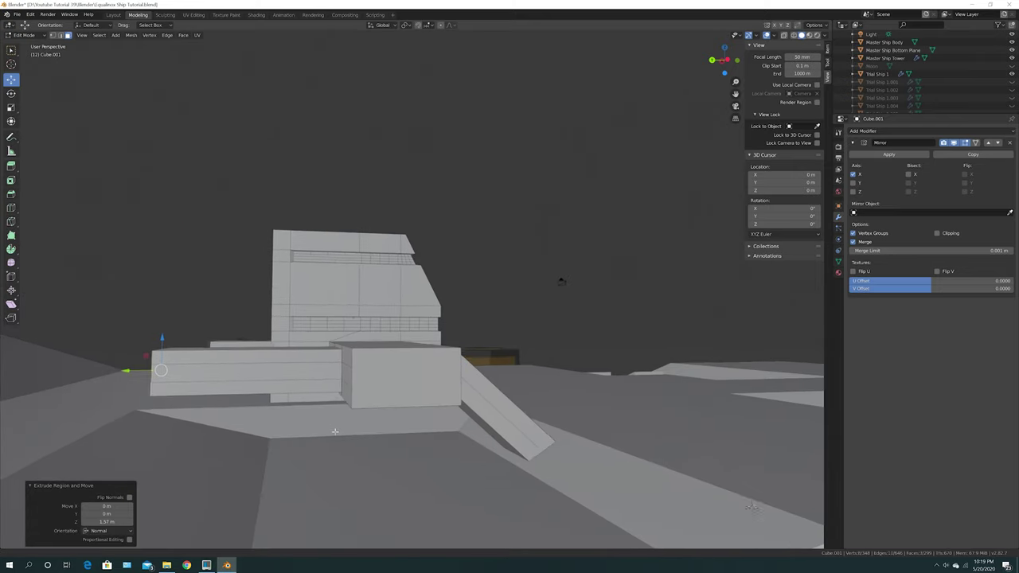
Step: Return to Object Mode and raise the winged block about 3.96 m above the hull
left_click(37, 36)
left_click(29, 45)
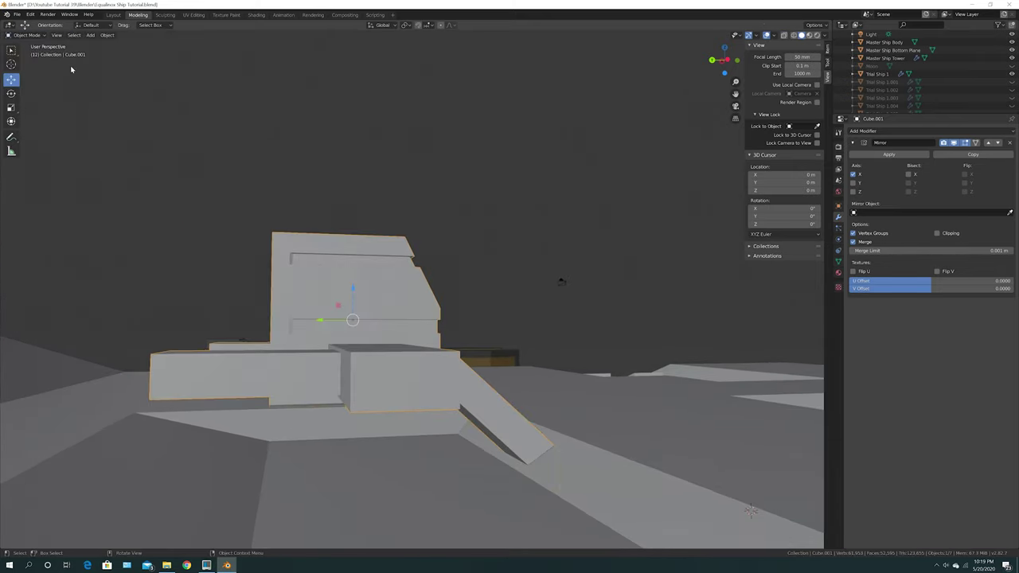
middle_click_drag(365, 325, 366, 337)
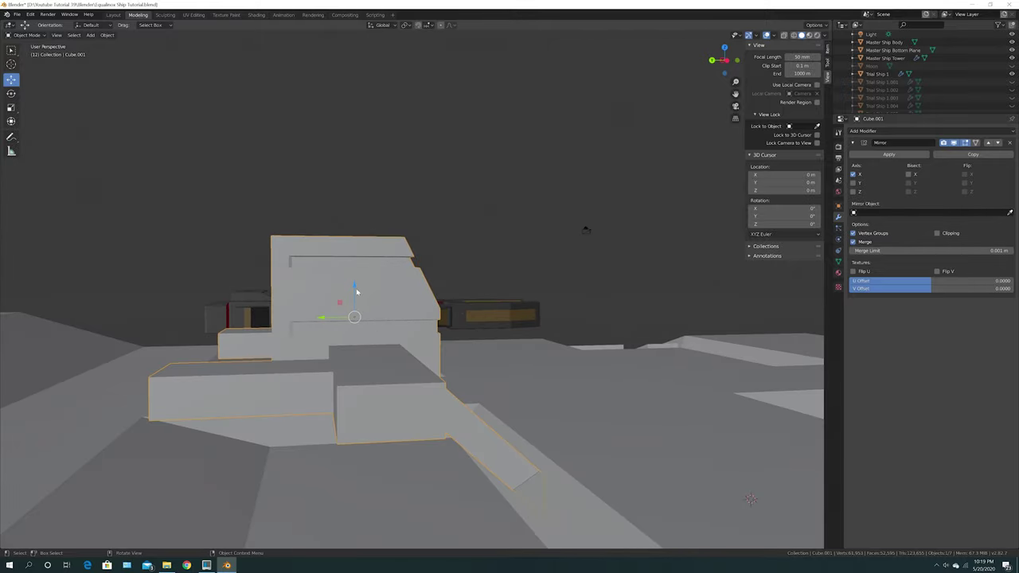
middle_click_drag(356, 292, 371, 386)
left_click_drag(366, 384, 393, 76)
Step: In Edit Mode, subdivide the underside face of the side arm's rear extension with two cuts
middle_click_drag(413, 220, 406, 419, "shift")
scroll(456, 431, "up", 3)
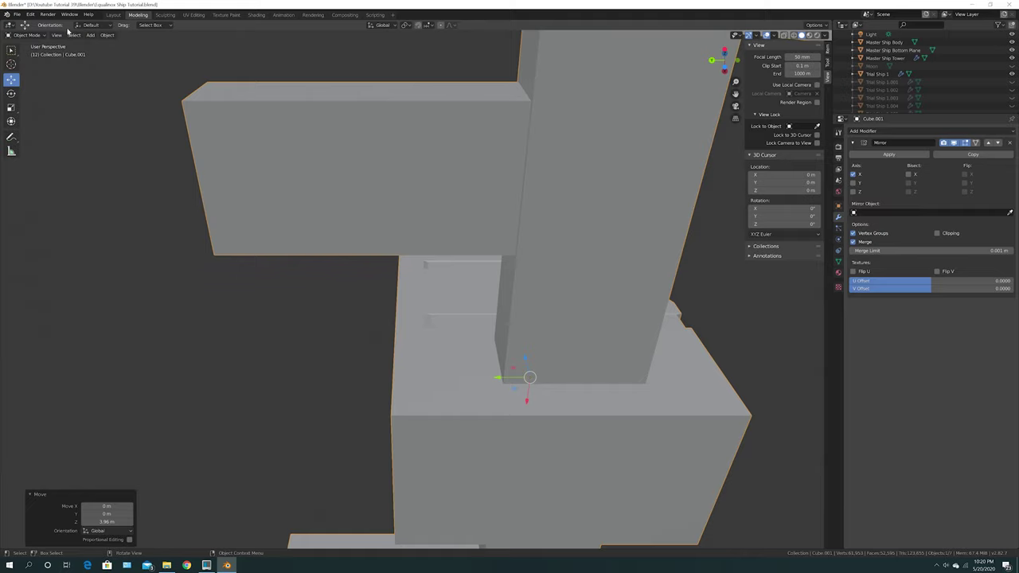
left_click(23, 35)
left_click(26, 50)
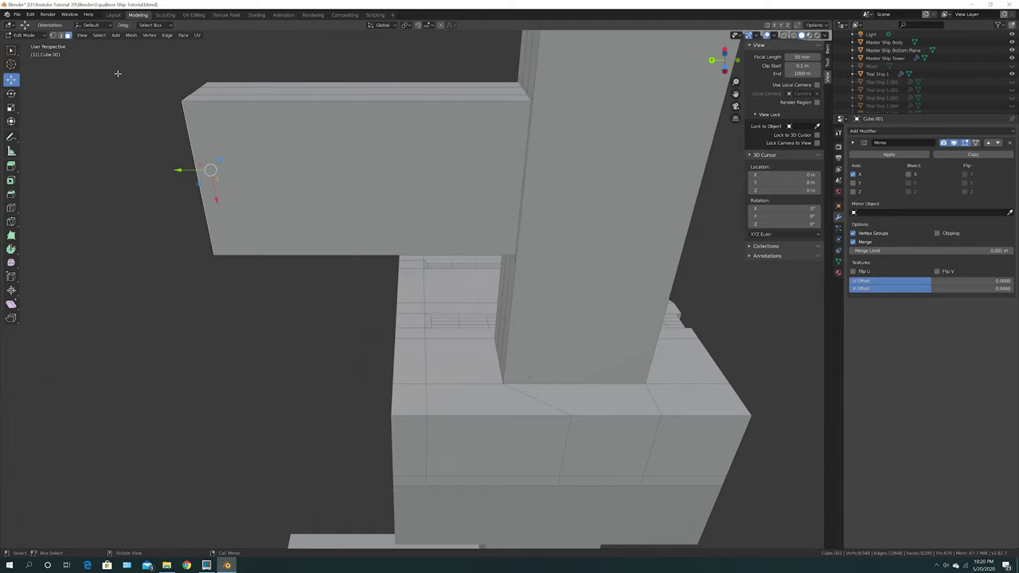
left_click(364, 175)
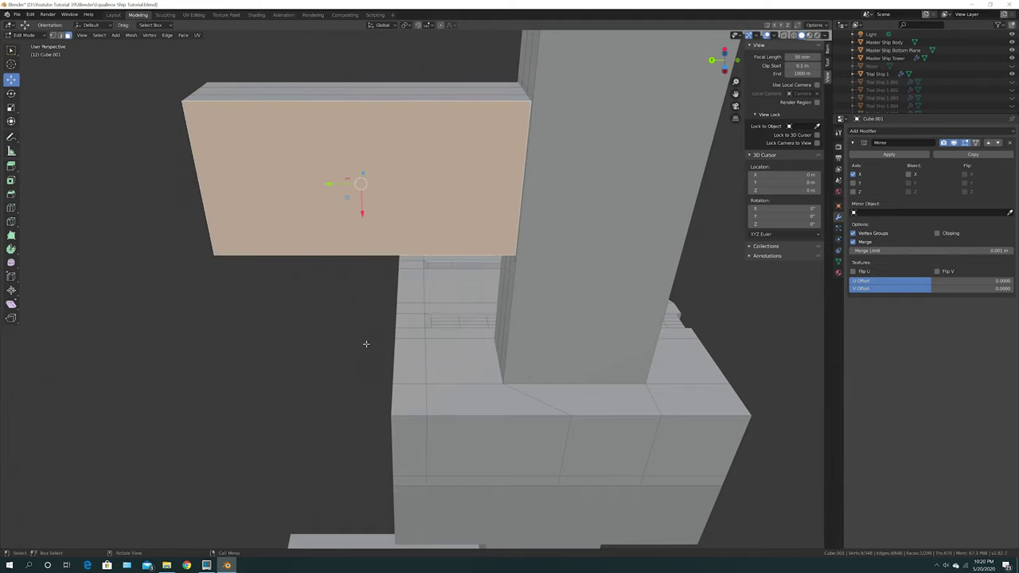
middle_click_drag(366, 343, 397, 315)
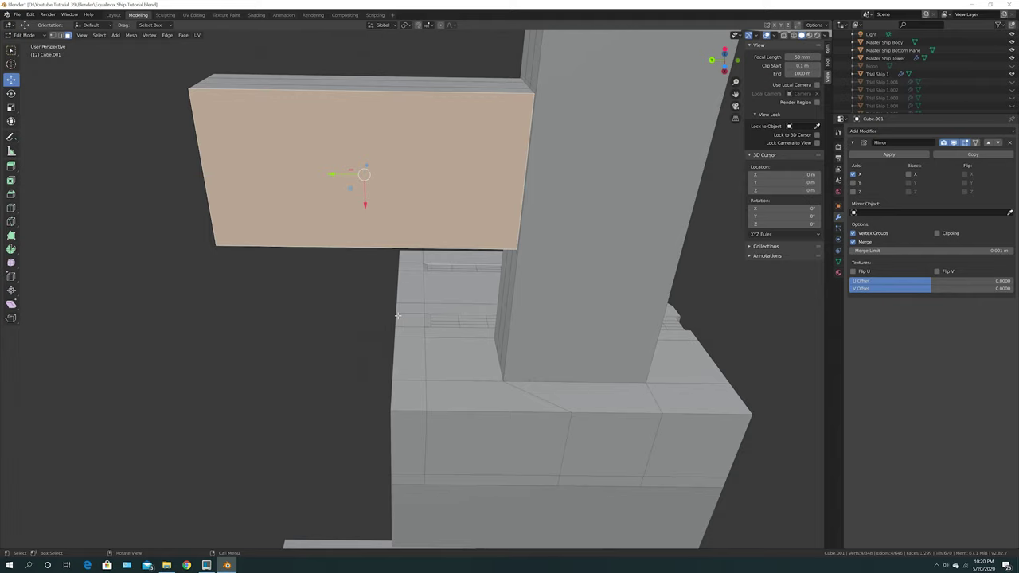
right_click(435, 207)
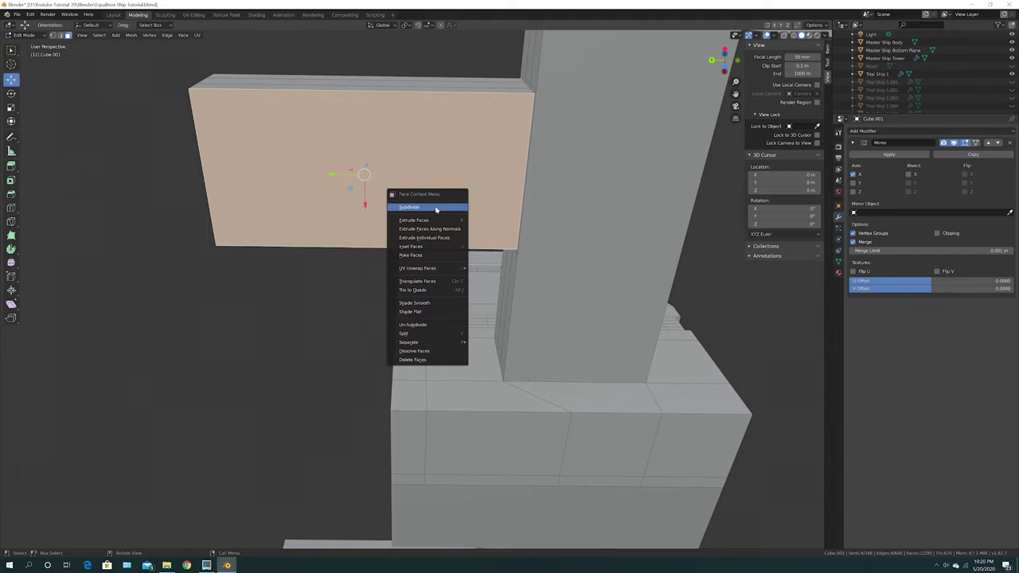
left_click(435, 208)
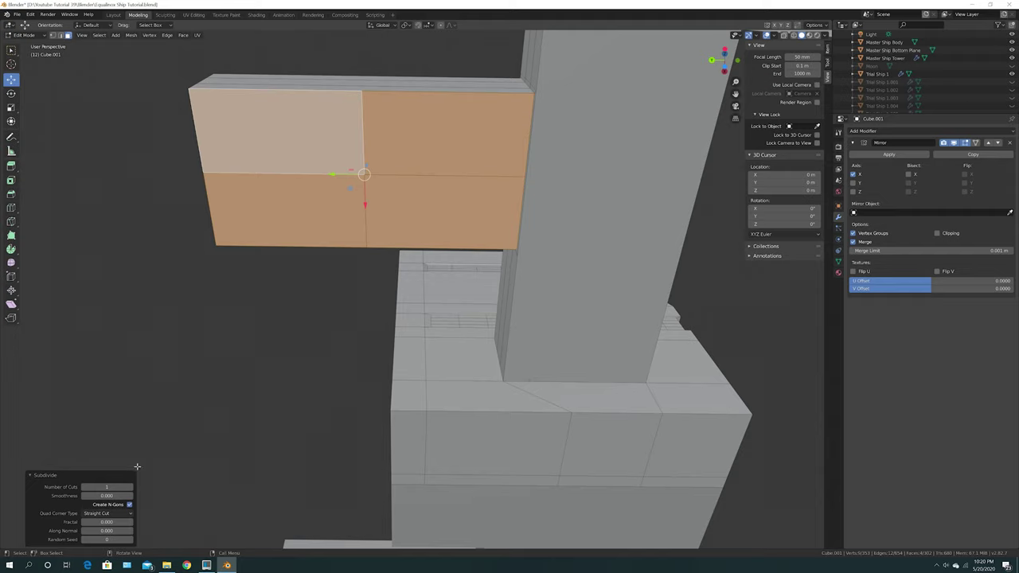
left_click(130, 486)
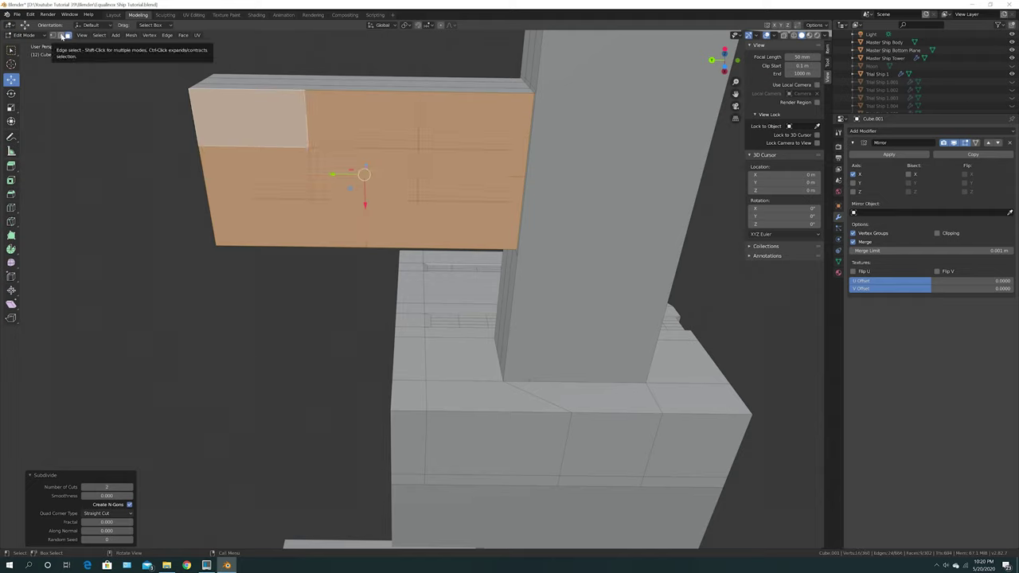
Step: Move both crosswise rows of edges on the rear extension's underside about 0.388 m along Y toward its rear end
left_click(62, 37)
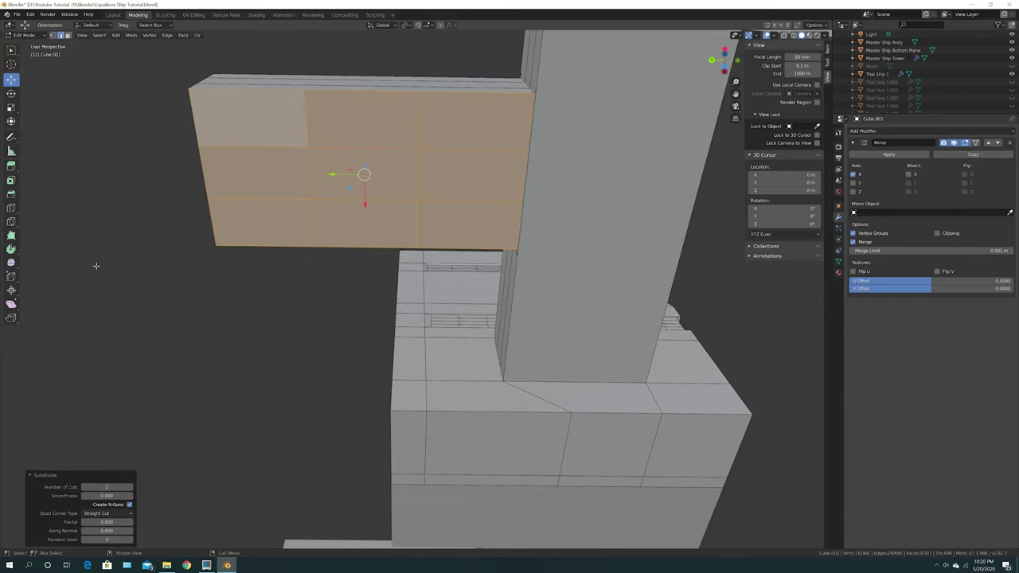
left_click(284, 300)
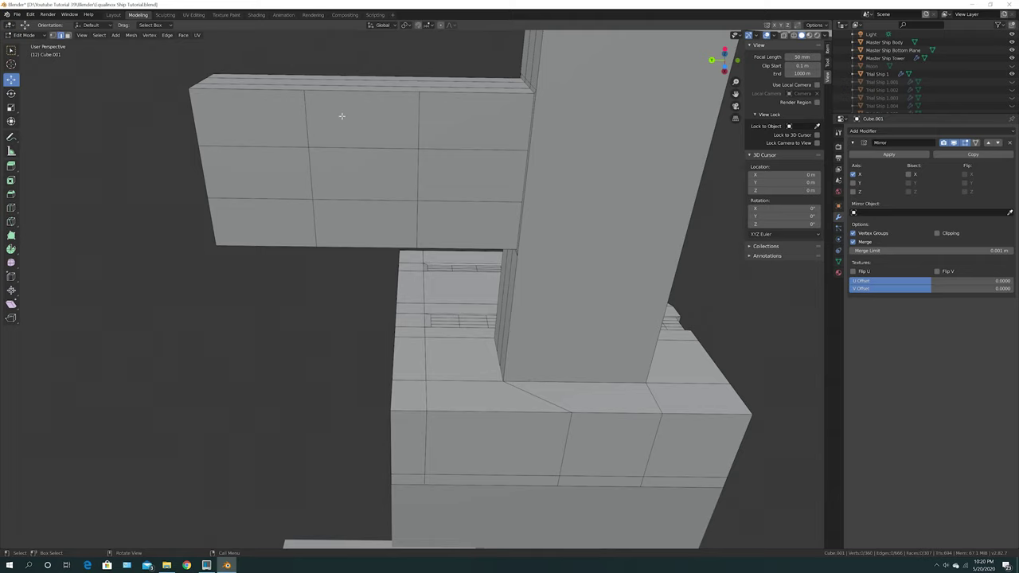
left_click(306, 123)
left_click(309, 174, "shift")
left_click(314, 225, "shift")
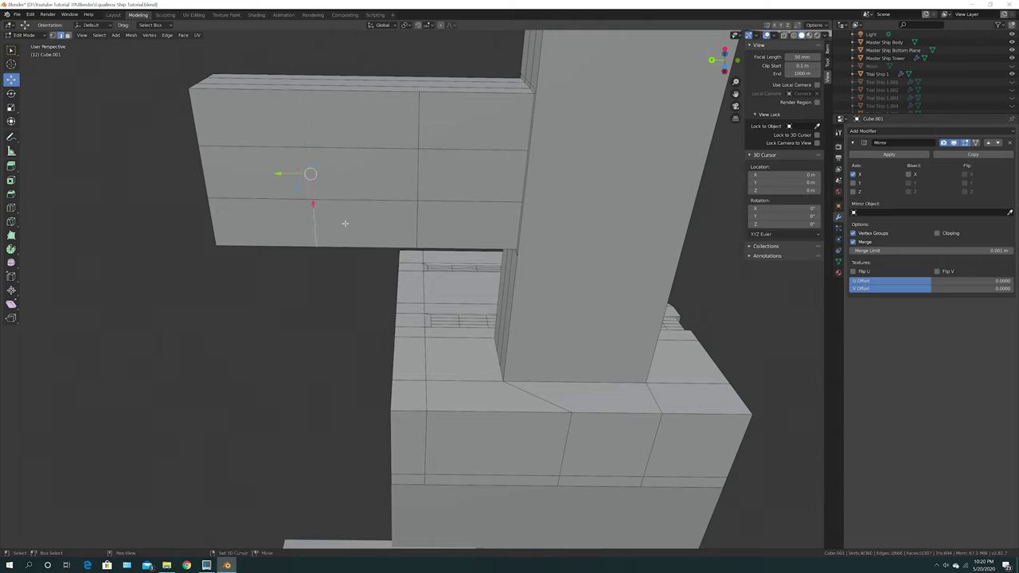
left_click(425, 115, "shift")
left_click(422, 174, "shift")
left_click(420, 223, "shift")
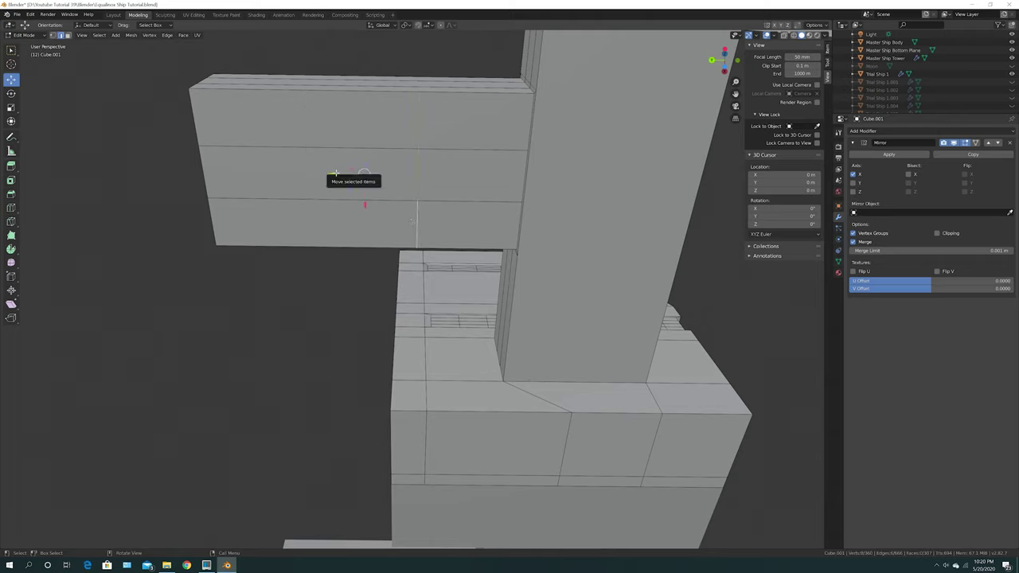
key("g")
key("x")
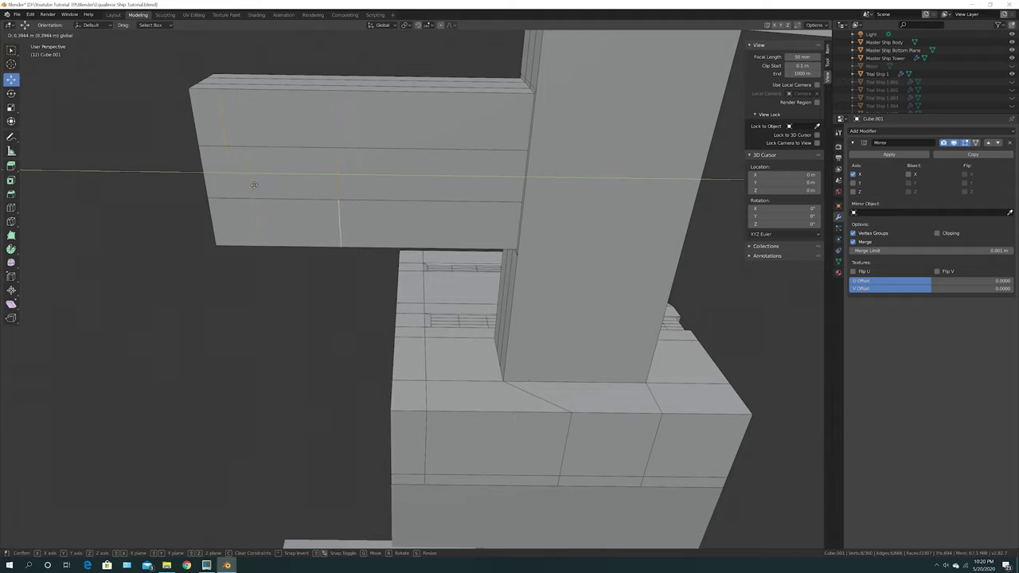
left_click(254, 184)
key("i")
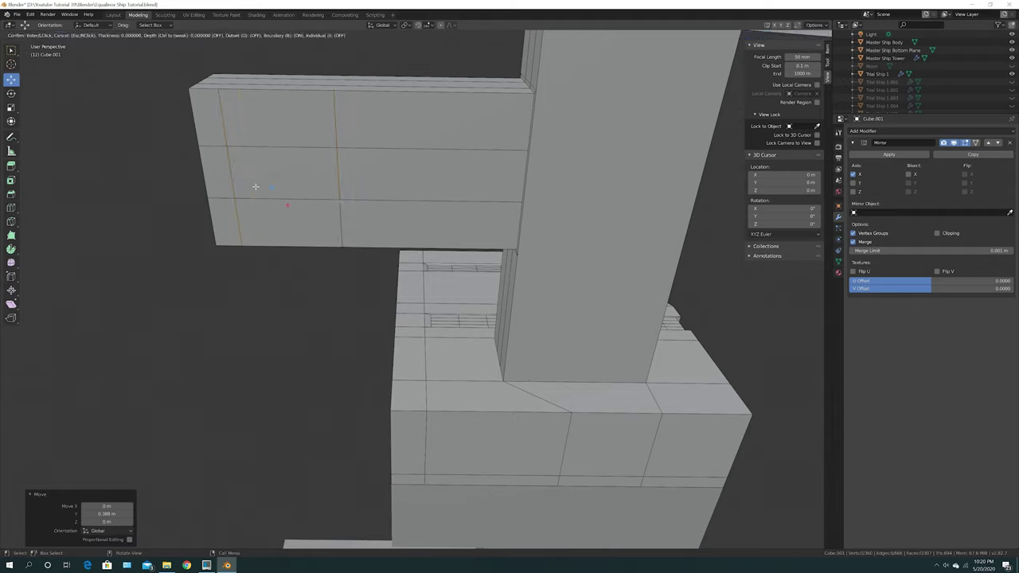
key("Escape")
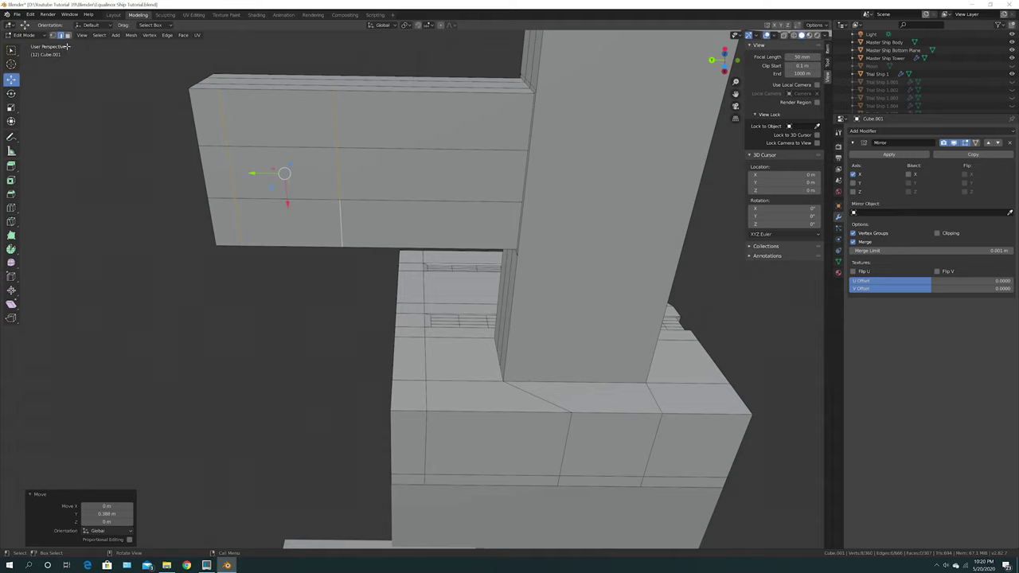
Step: Inset the three underside faces between the shifted edge rows together by about 0.045 m
left_click(279, 118)
left_click(283, 171, "shift")
left_click(285, 221, "shift")
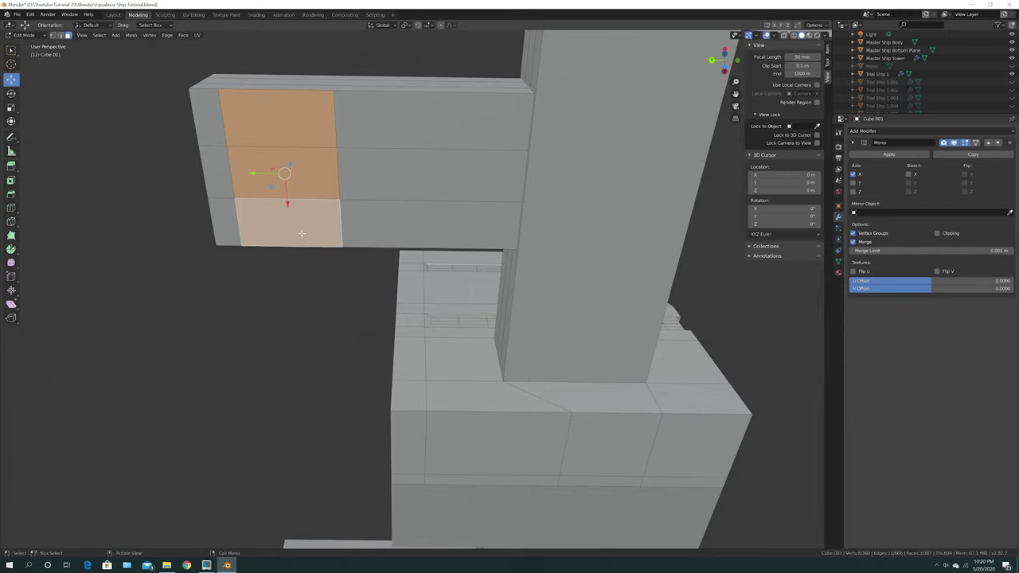
key("i")
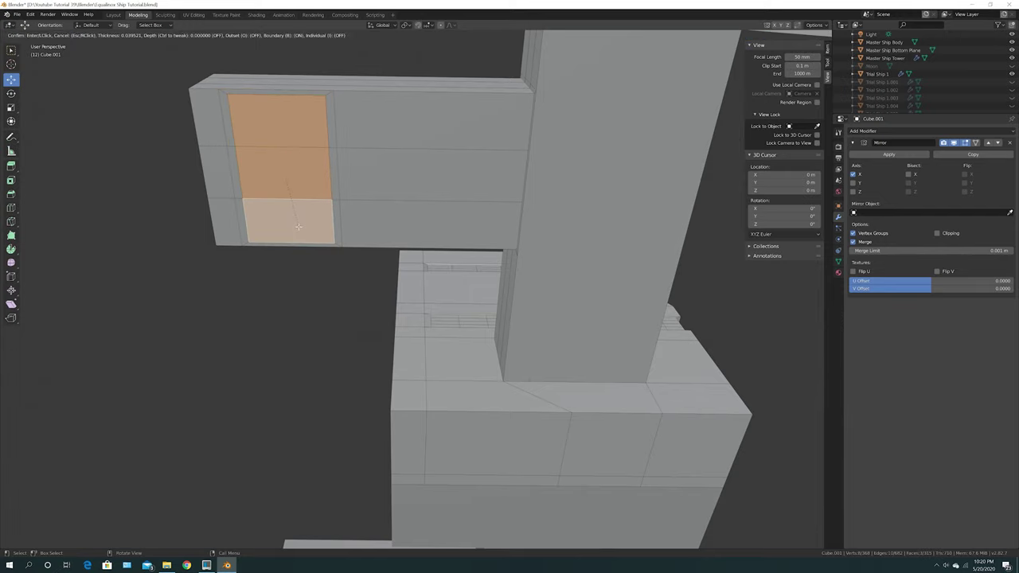
left_click(298, 226)
scroll(296, 305, "down", 3)
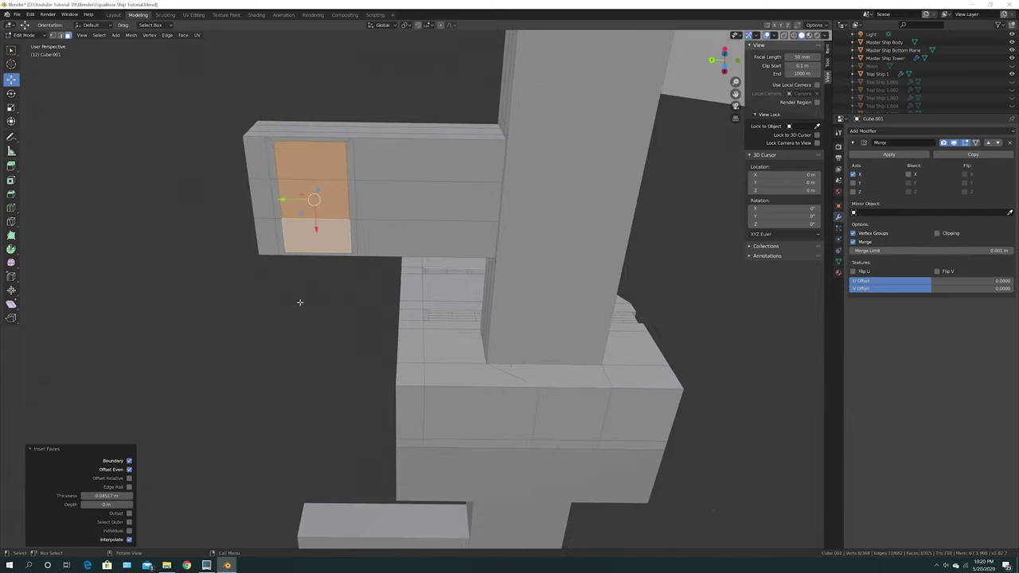
Step: Extrude the inset underside faces about 0.638 m downward to form a rear leg
middle_click_drag(298, 303, 310, 329)
key("e")
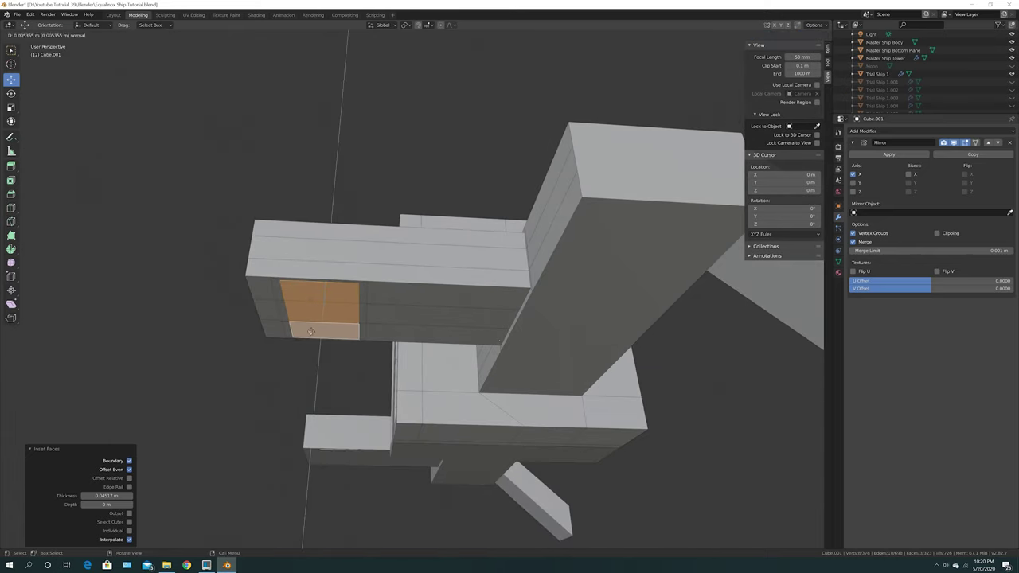
left_click(310, 422)
middle_click_drag(311, 422, 397, 343)
scroll(416, 409, "down", 2)
scroll(422, 401, "down", 3)
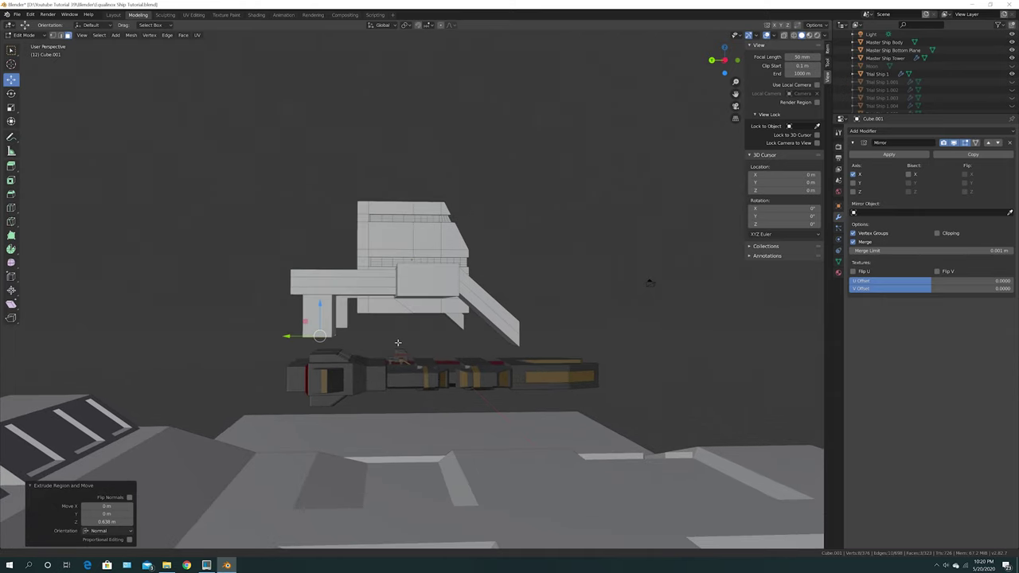
Step: Return to Object Mode and lower the winged block about 4 m along Z so its legs rest on the hull
left_click(29, 36)
left_click(30, 45)
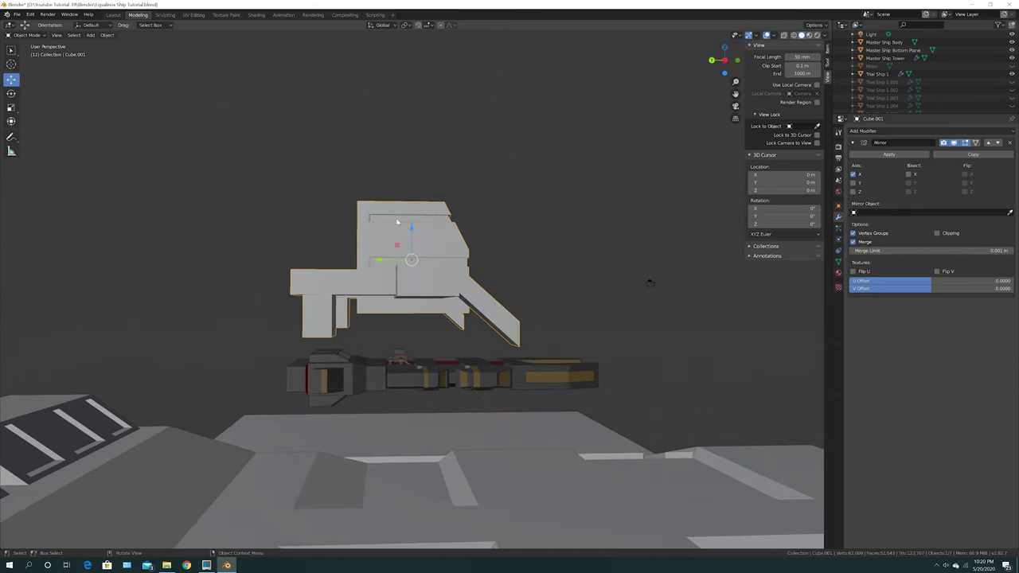
left_click_drag(413, 227, 482, 374)
middle_click_drag(483, 375, 449, 246)
key("g")
key("z")
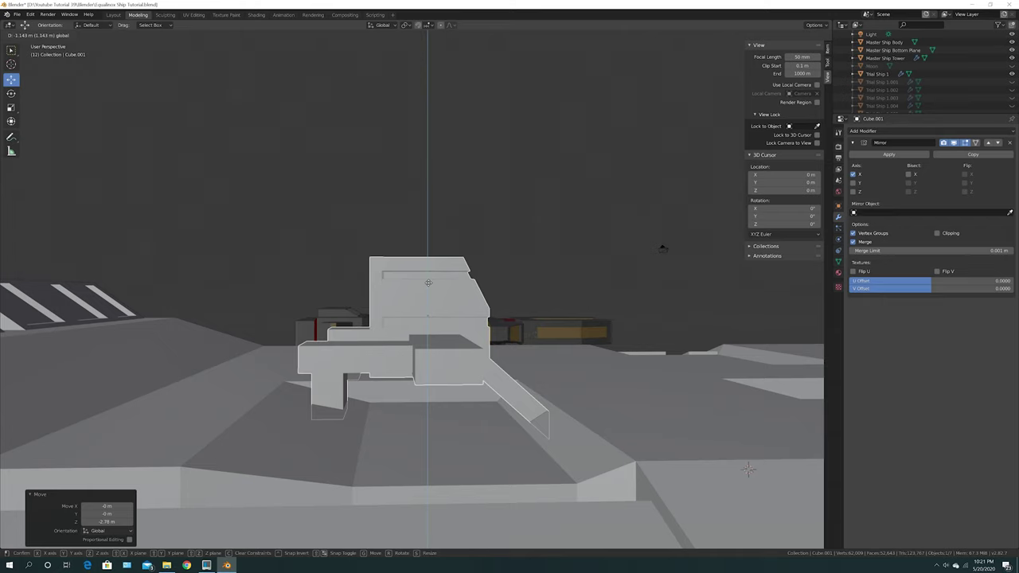
left_click(663, 249)
middle_click_drag(662, 248, 402, 303)
key("g")
key("z")
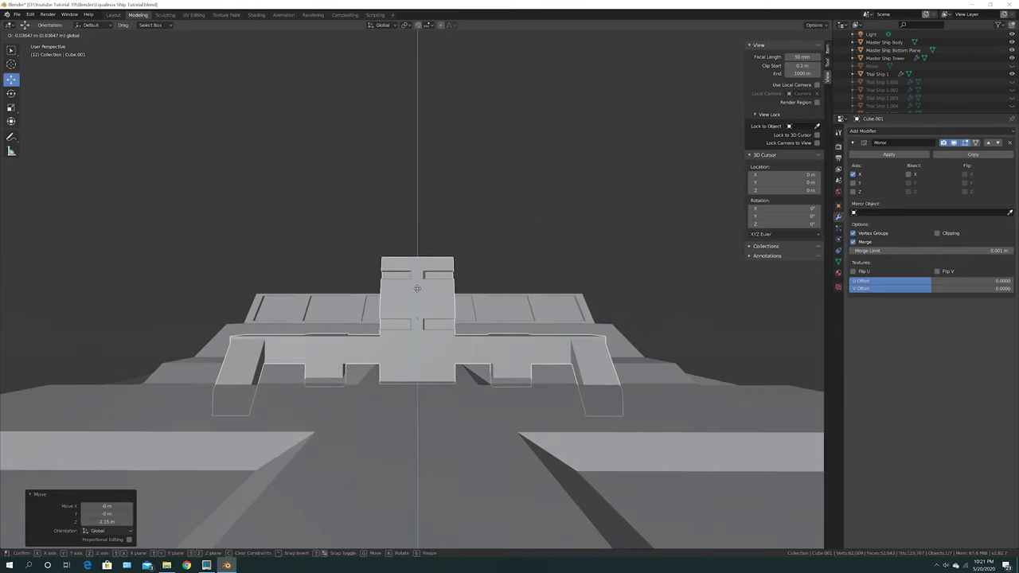
left_click(280, 378)
Step: Move the winged block 20 m along X, off the trial ship's hull
middle_click_drag(281, 379, 400, 401)
scroll(333, 419, "down", 3)
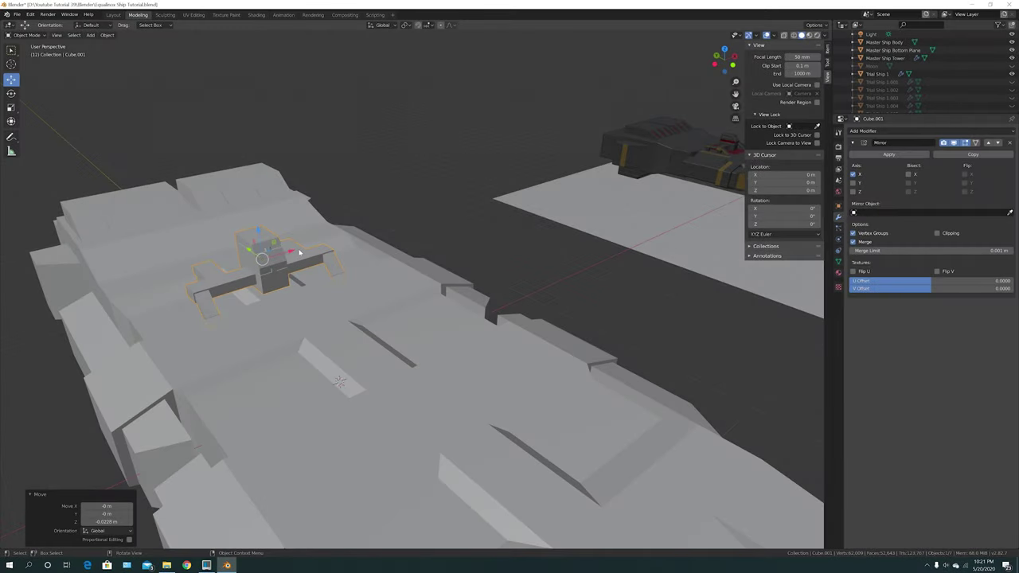
left_click_drag(293, 251, 597, 165, "ctrl")
middle_click_drag(507, 278, 48, 427, "shift")
scroll(238, 356, "up", 2)
scroll(238, 356, "down", 2)
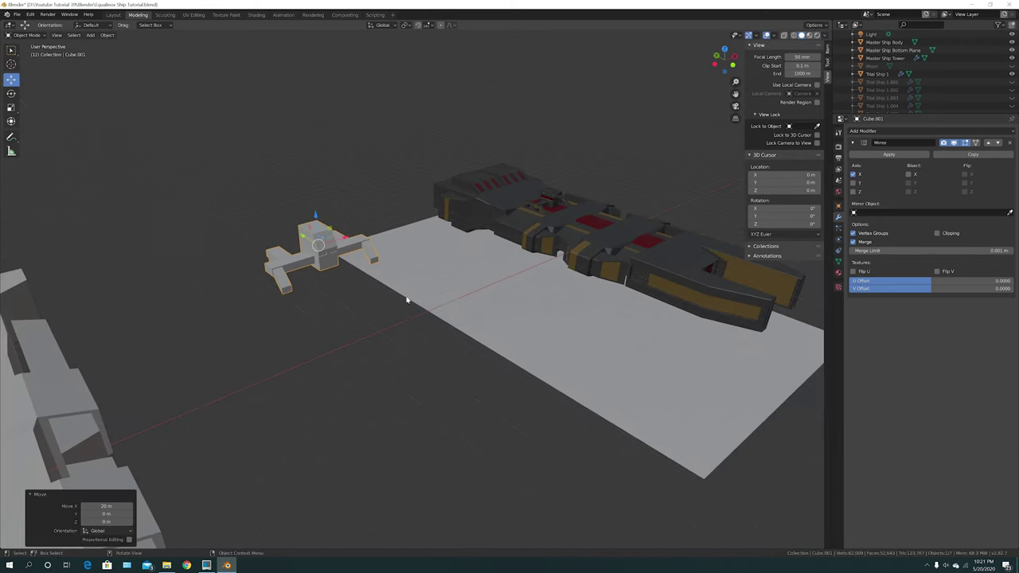
Step: Examine the winged block's tower, side arms and recessed window strips from several angles and distances
middle_click_drag(406, 299, 216, 543)
middle_click_drag(393, 359, 396, 112, "shift")
scroll(274, 471, "up", 3)
scroll(352, 338, "down", 5)
middle_click_drag(385, 347, 430, 300)
scroll(284, 400, "down", 3)
mouse_move(291, 394)
middle_mouse_down("shift")
mouse_move(416, 377)
mouse_move(386, 359)
mouse_move(323, 364)
mouse_move(447, 359)
mouse_move(243, 357)
mouse_move(234, 409)
mouse_move(267, 369)
mouse_move(321, 400)
mouse_move(234, 411)
mouse_move(279, 404)
middle_mouse_up("shift")
scroll(415, 375, "up", 4)
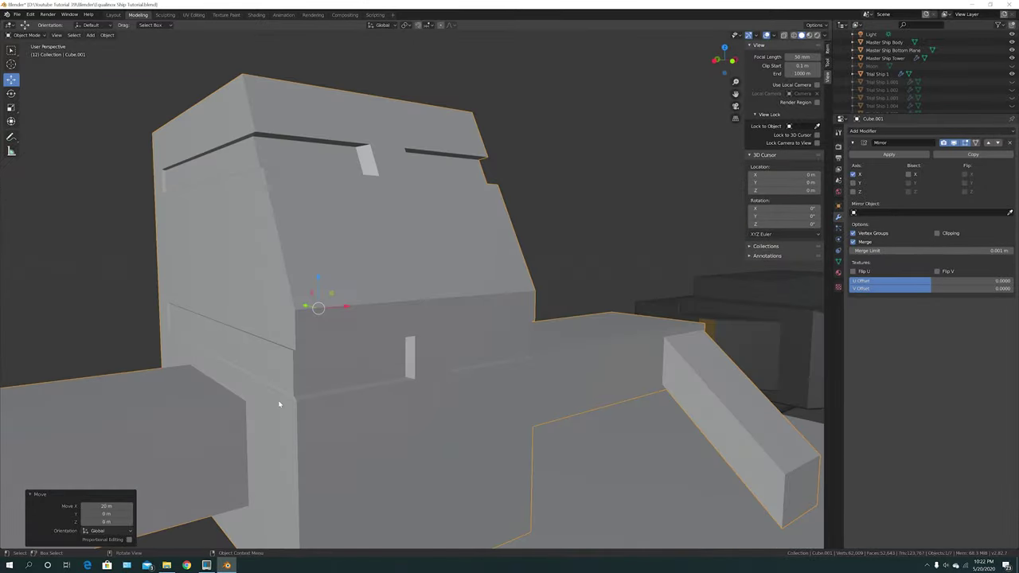
scroll(300, 382, "down", 3)
mouse_move(366, 375)
middle_mouse_down()
mouse_move(391, 369)
mouse_move(353, 377)
mouse_move(391, 371)
mouse_move(370, 359)
middle_mouse_up()
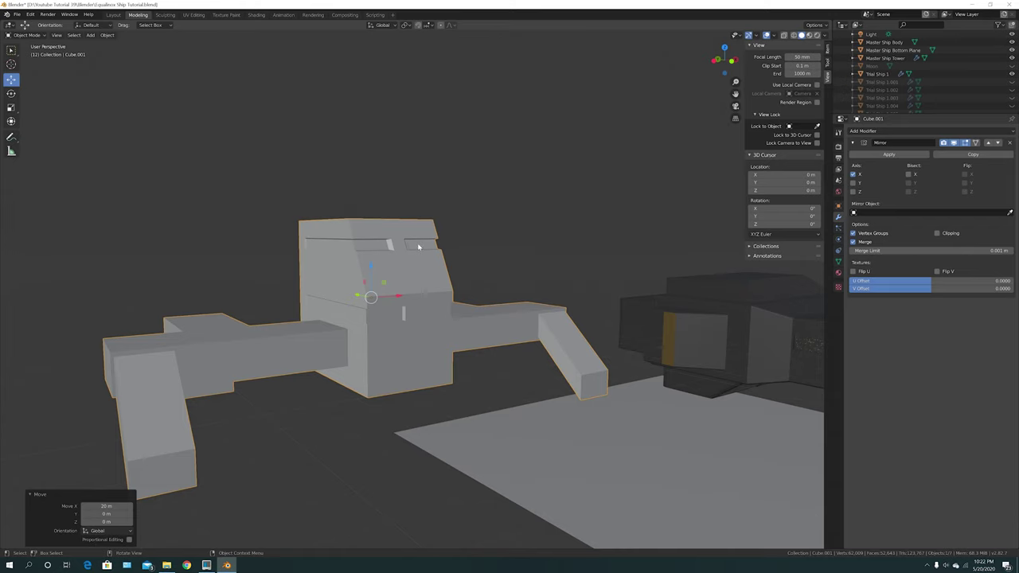
Step: Enter Edit Mode and select a middle-row face near the rear of the tower's upper recessed side strip
left_click(23, 35)
left_click(31, 54)
middle_click_drag(394, 269, 335, 343, "shift")
scroll(334, 342, "up", 4)
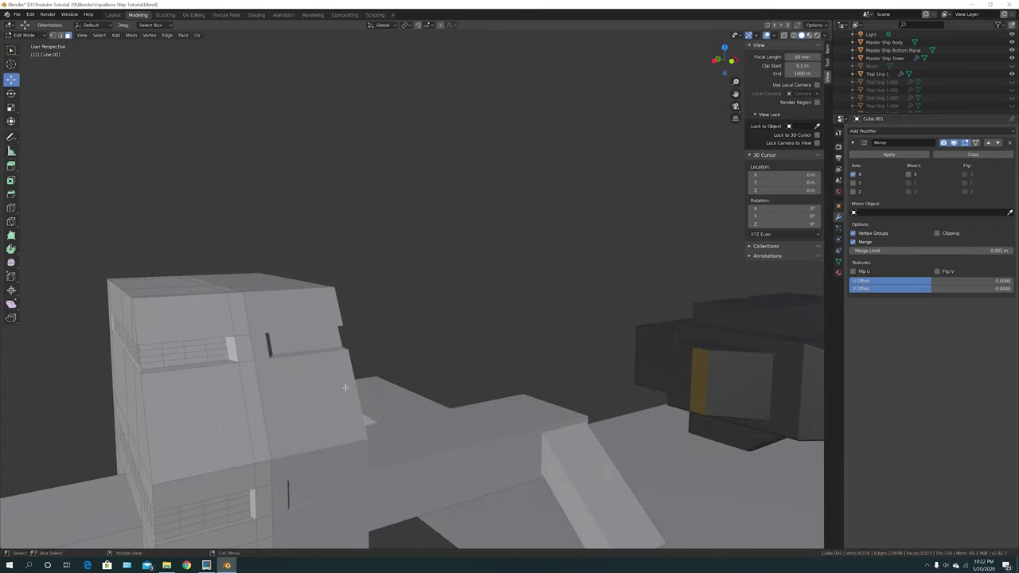
middle_click_drag(264, 398, 187, 257)
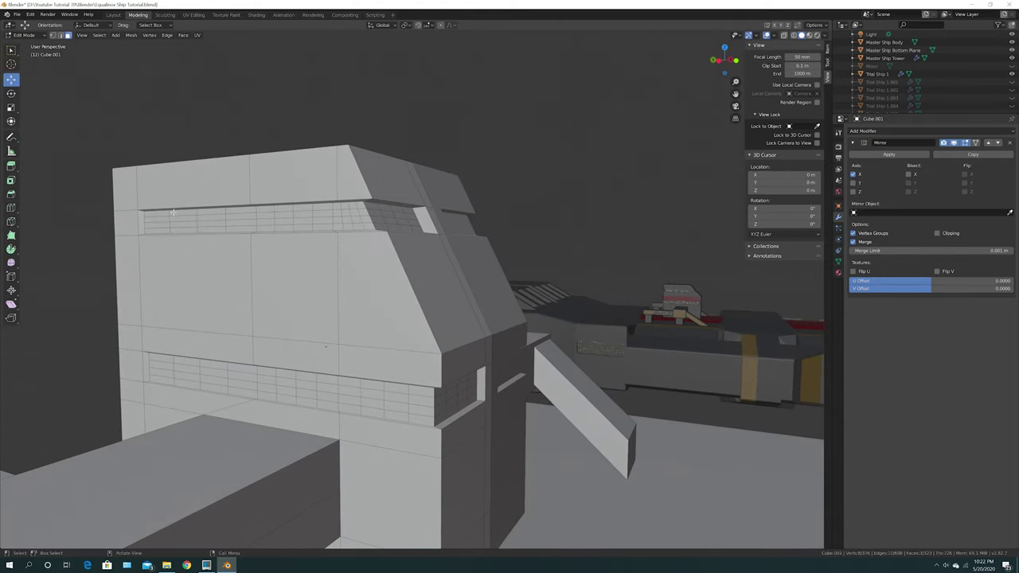
middle_click_drag(340, 297, 345, 298)
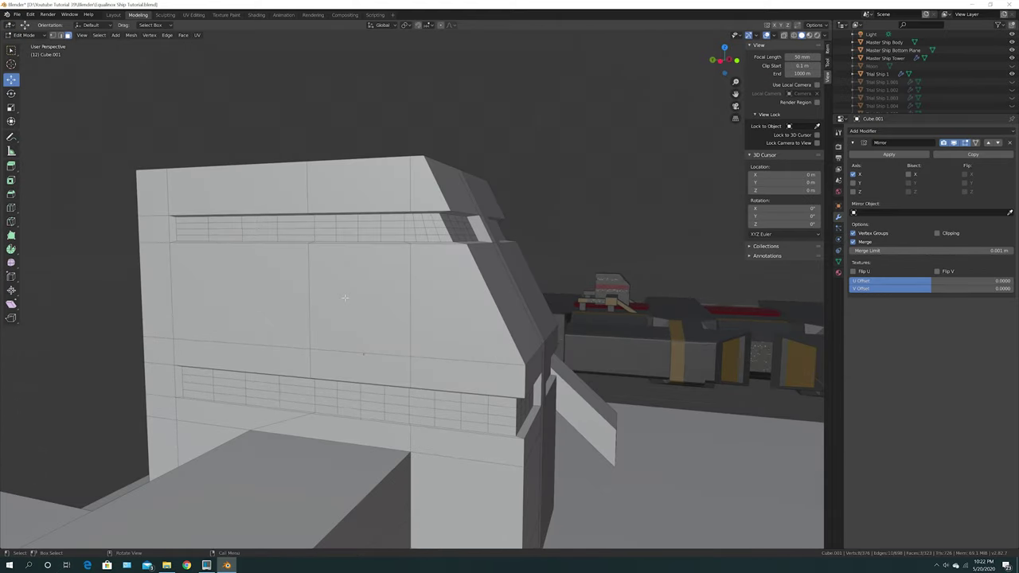
left_click(190, 224)
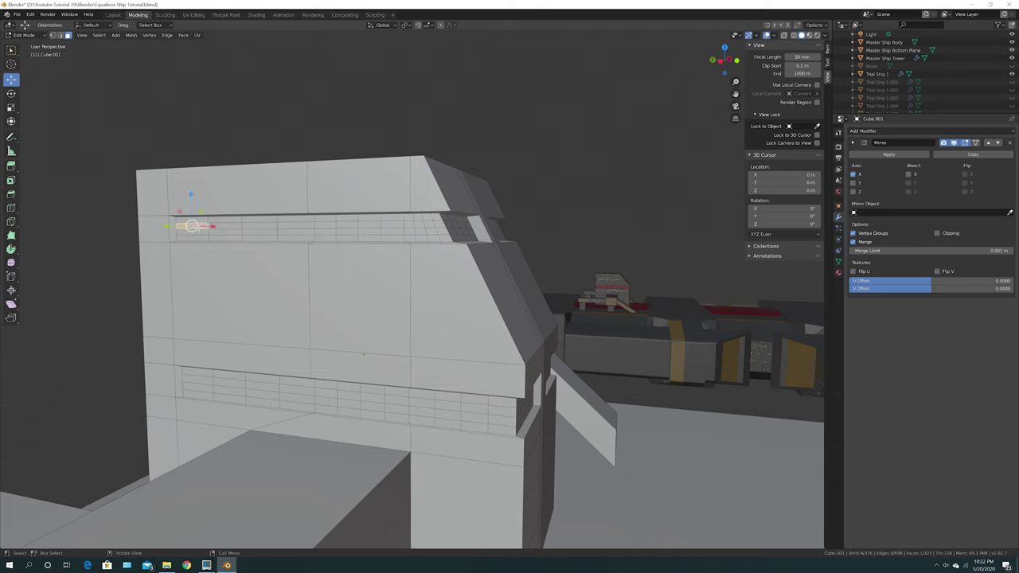
left_click(254, 224)
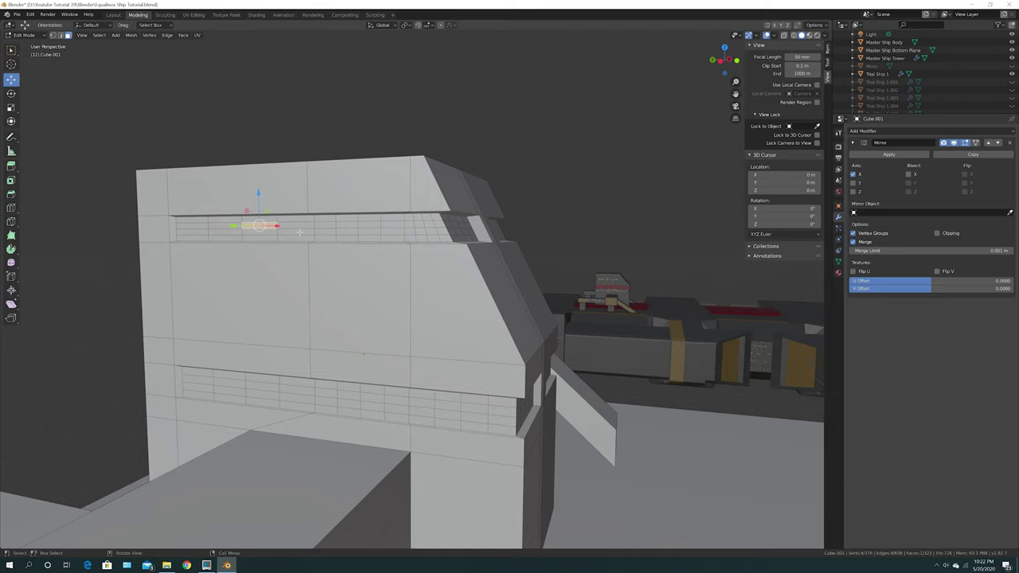
middle_click_drag(339, 264, 328, 269)
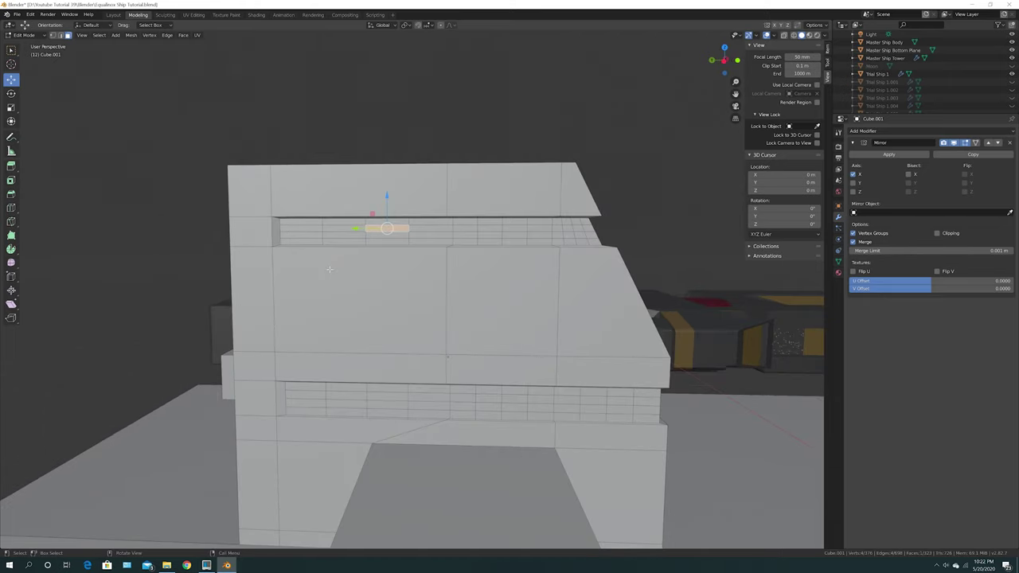
left_click(321, 228)
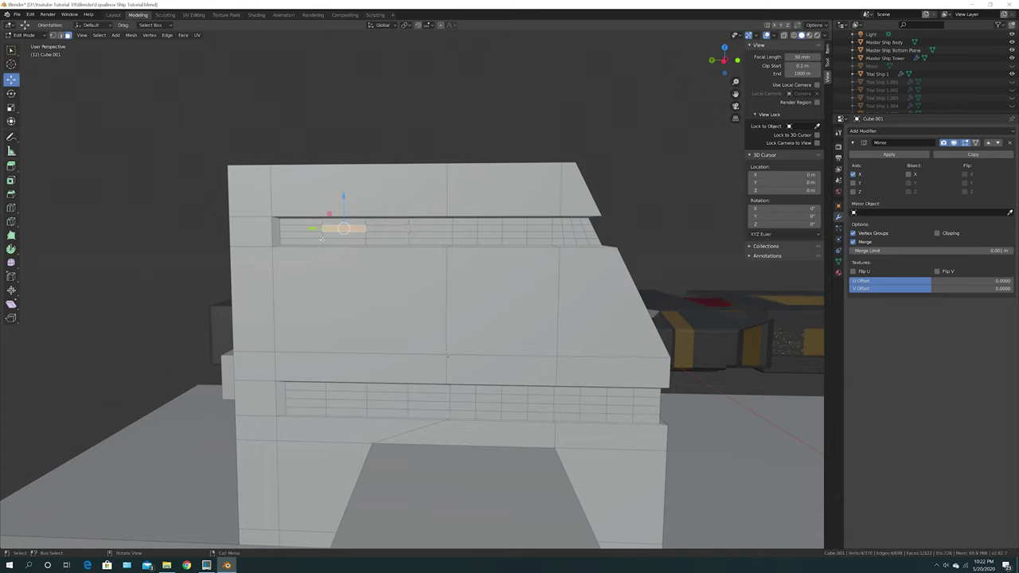
Step: Try moving a short vertical edge in the tower's upper recessed strip about 0.09 m along Y, then undo the move
left_click(62, 36)
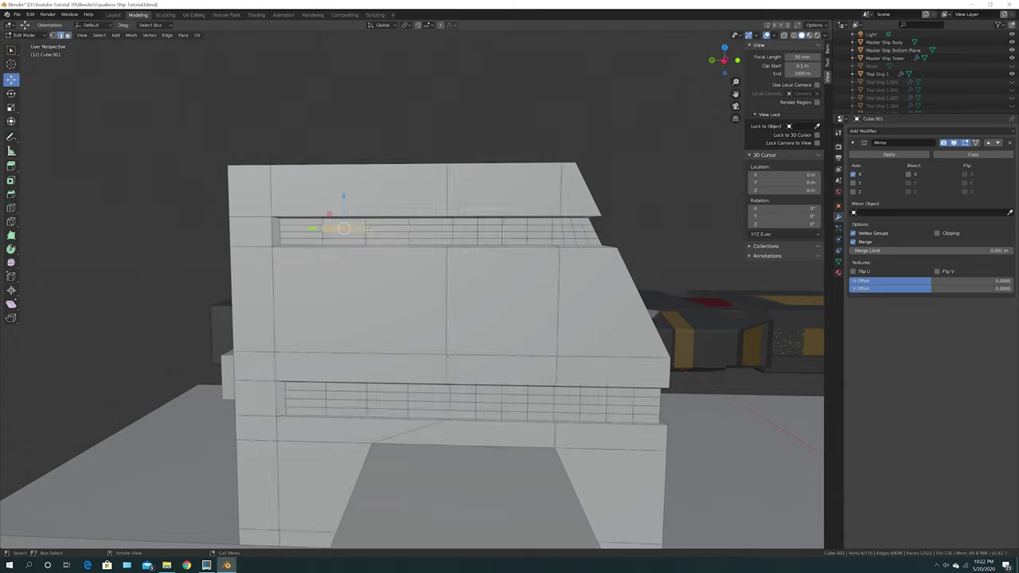
left_click(363, 229)
key("g")
key("y")
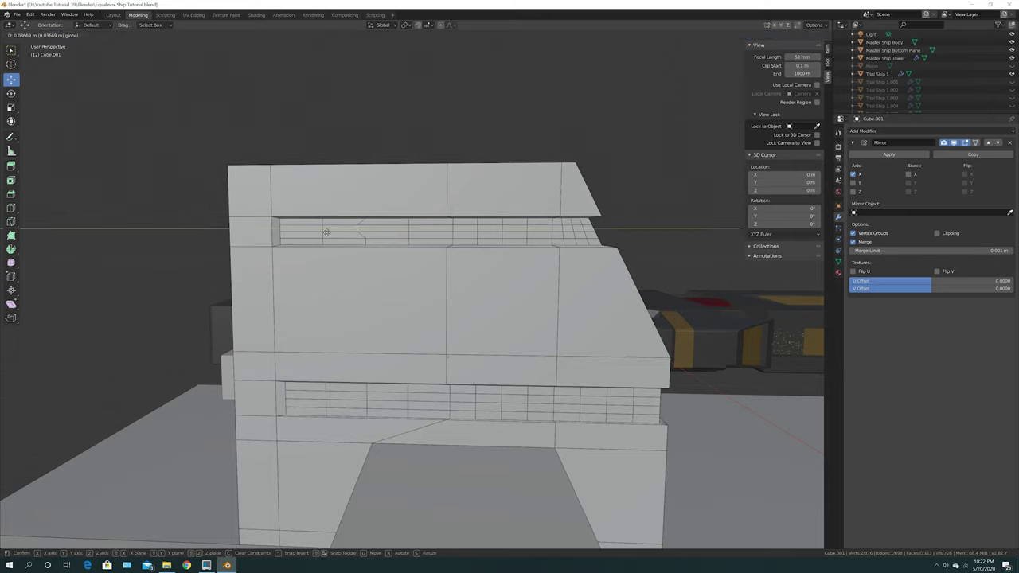
left_click(315, 234)
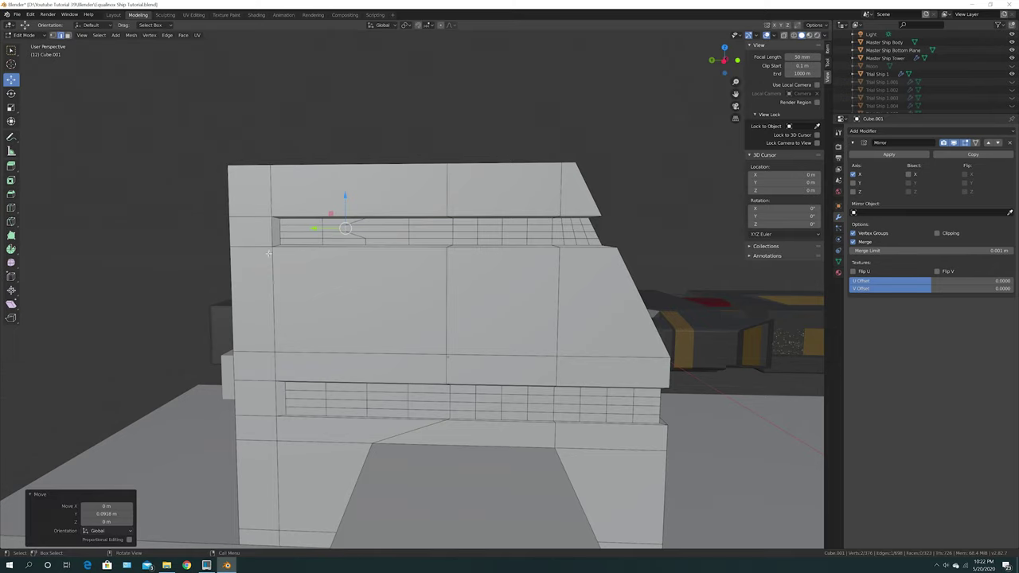
left_click(31, 15)
left_click(44, 24)
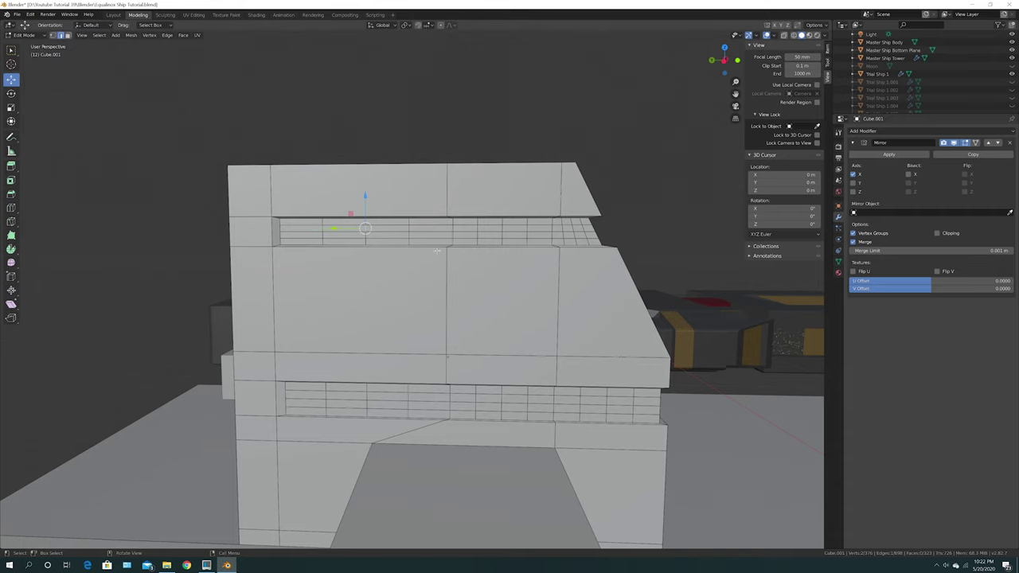
Step: Knife-cut a vertical line through the rearmost column of the tower's upper recessed strip, then return to face selection with the Move tool
middle_click_drag(376, 253, 367, 241)
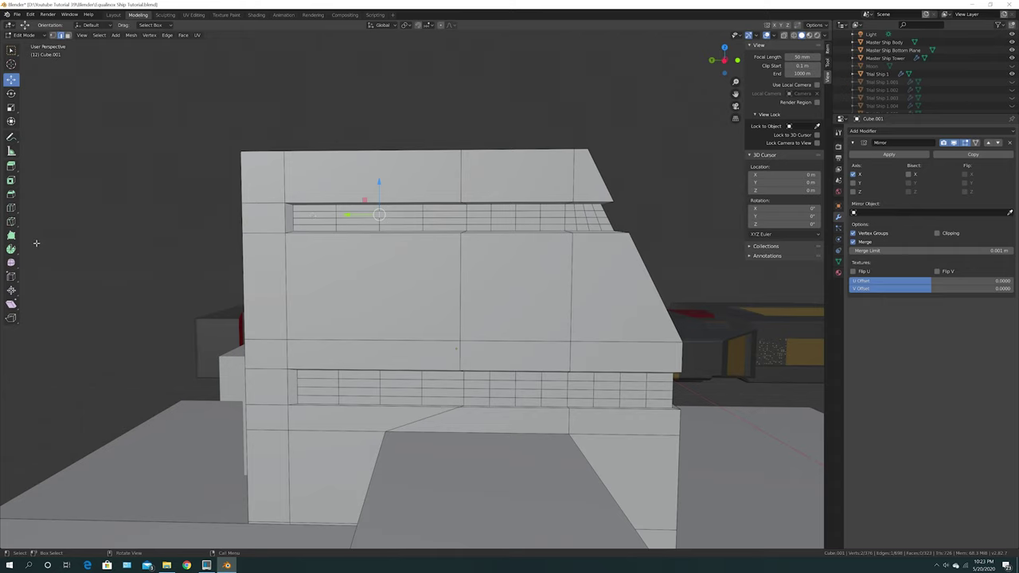
left_click(12, 221)
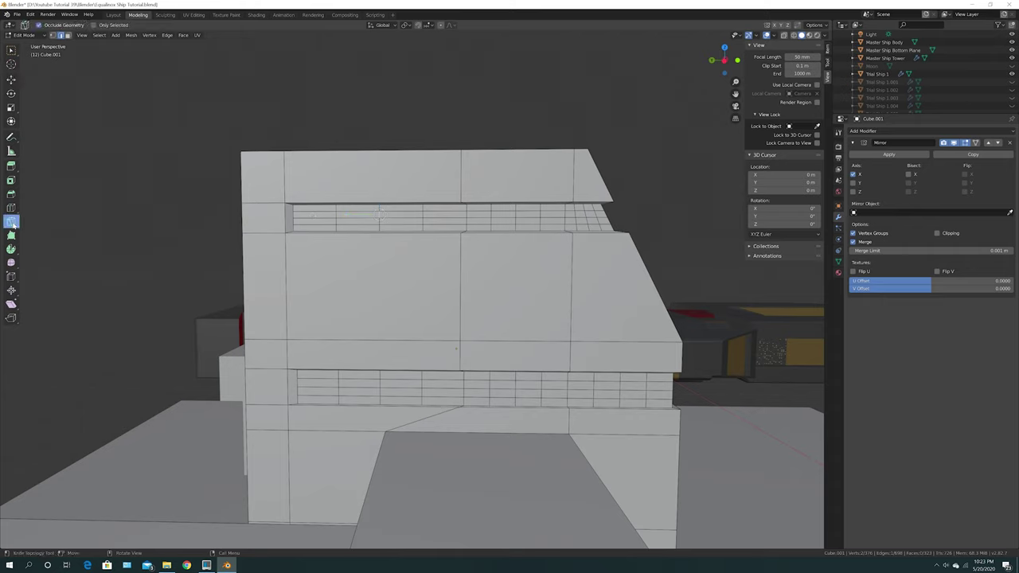
left_click(314, 205)
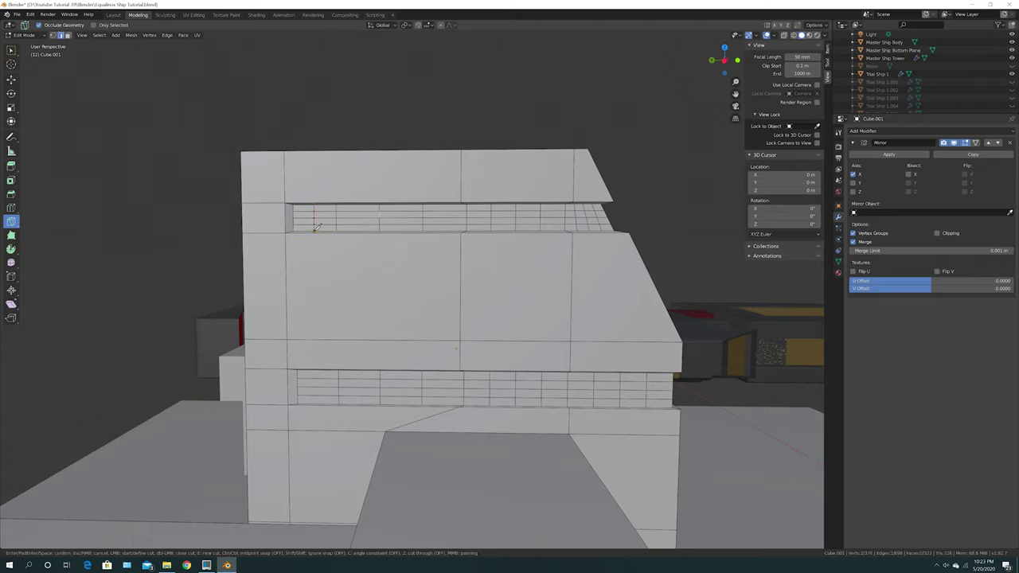
key("Return")
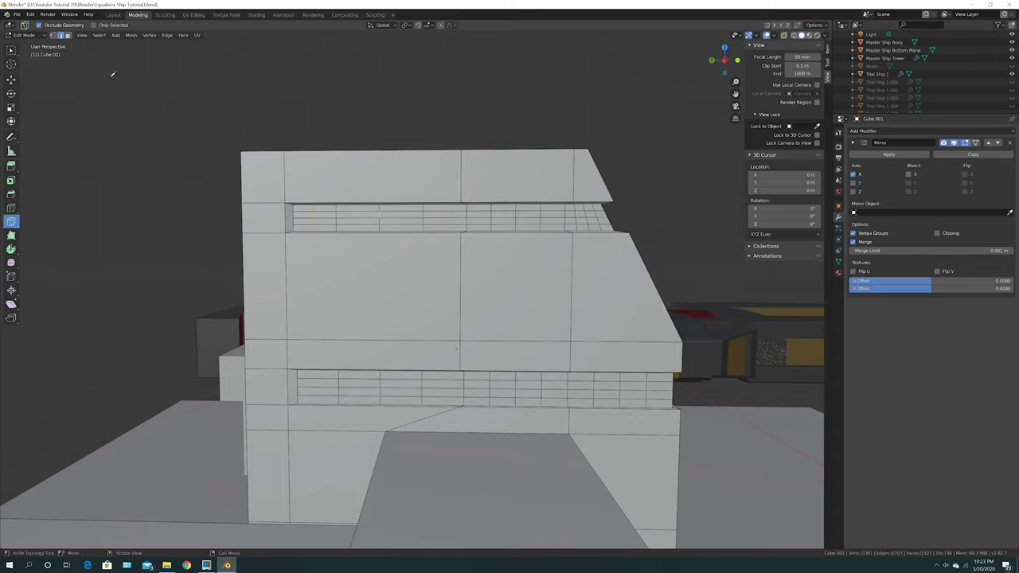
left_click(69, 36)
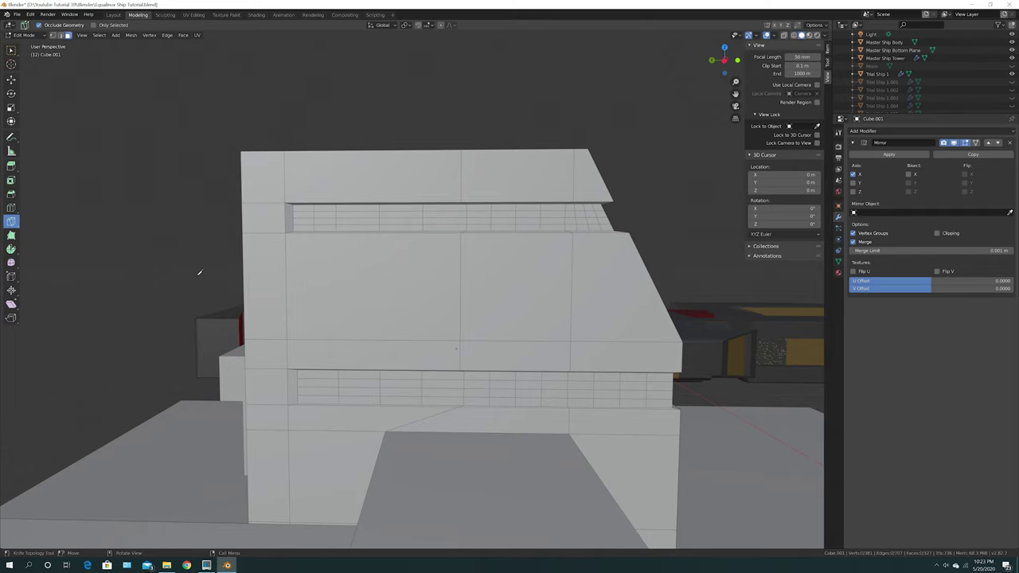
scroll(198, 271, "down", 5)
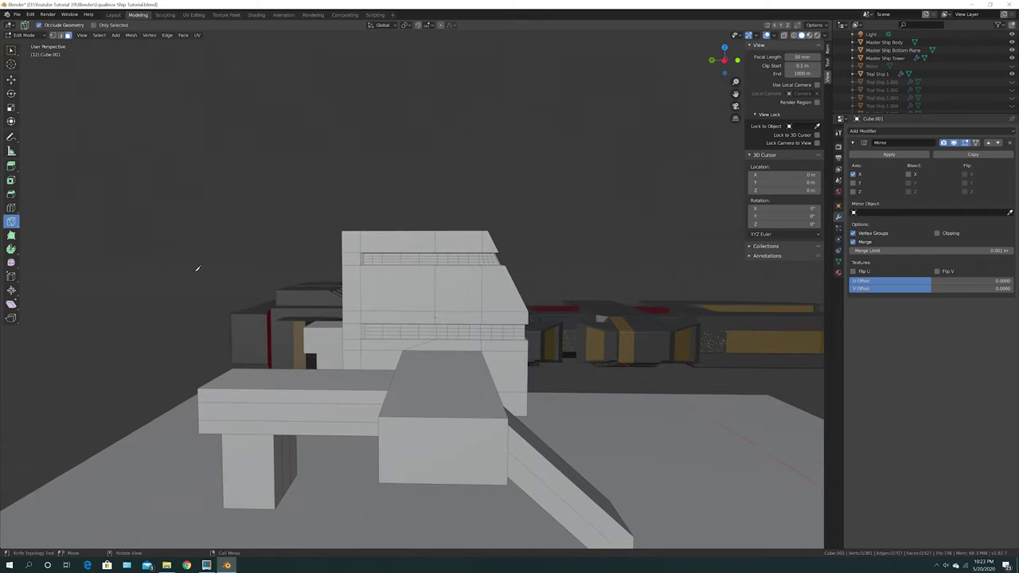
left_click(11, 80)
Step: Examine the tower's upper and lower recessed window strips, sloped front and side arms from close up and farther away
middle_click_drag(302, 319, 355, 320)
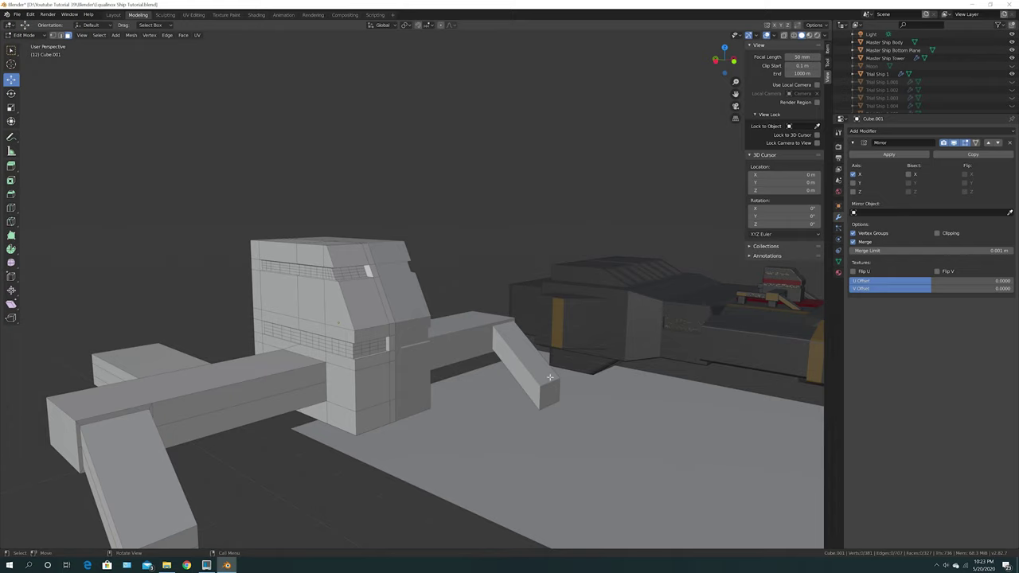
scroll(351, 404, "up", 15)
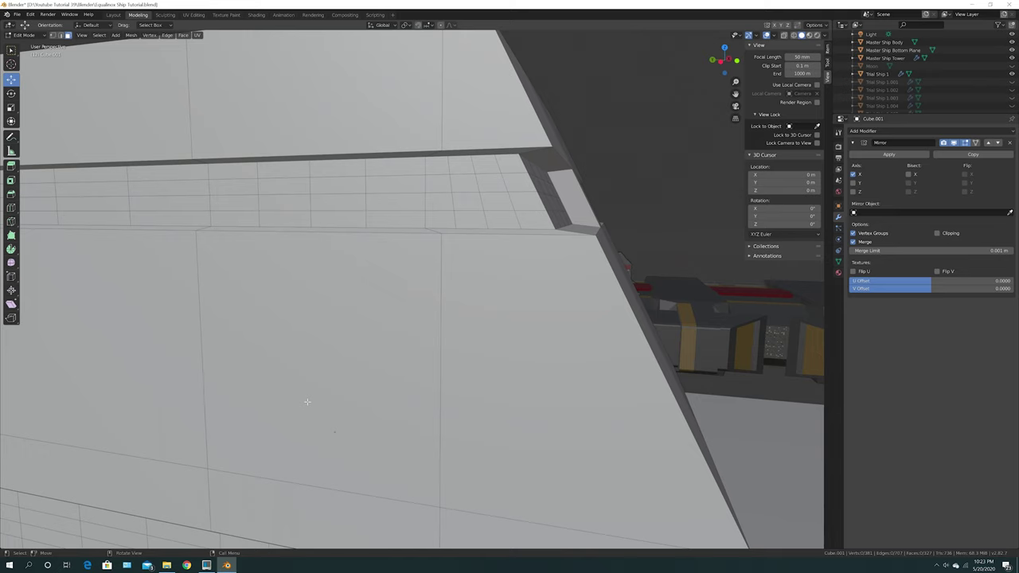
scroll(316, 401, "down", 2)
scroll(352, 397, "down", 10)
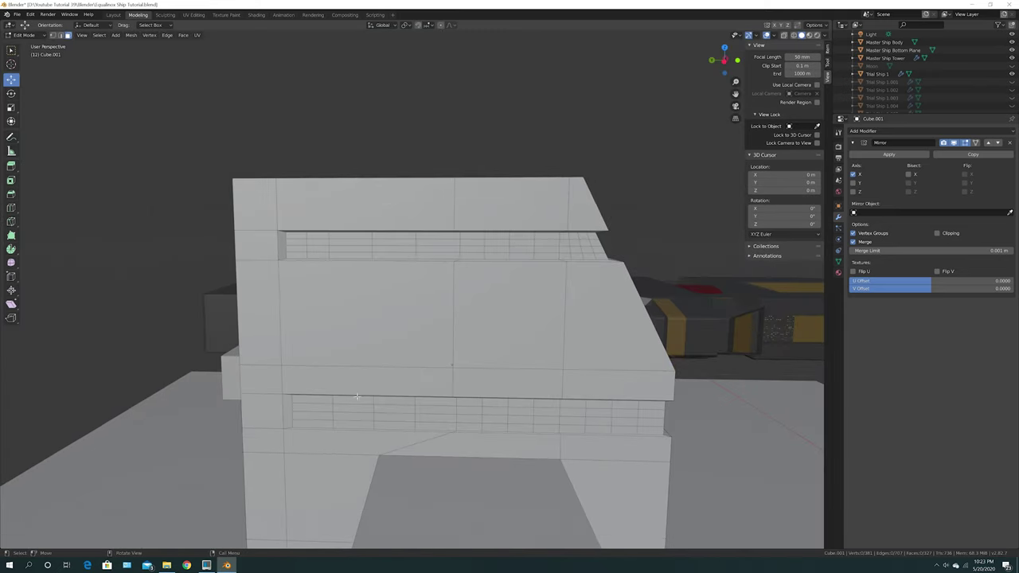
middle_click_drag(383, 393, 376, 389)
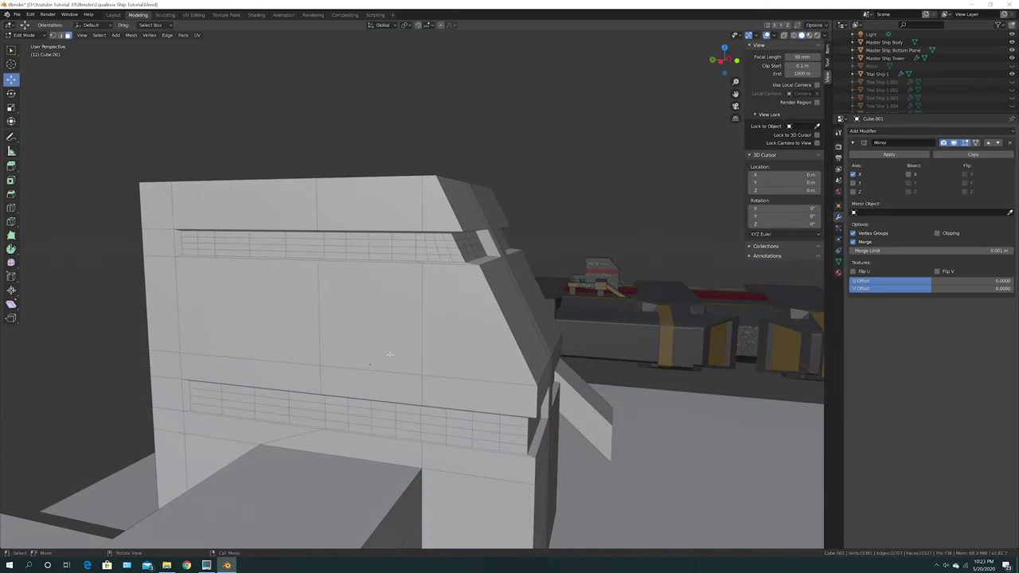
scroll(389, 353, "up", 10)
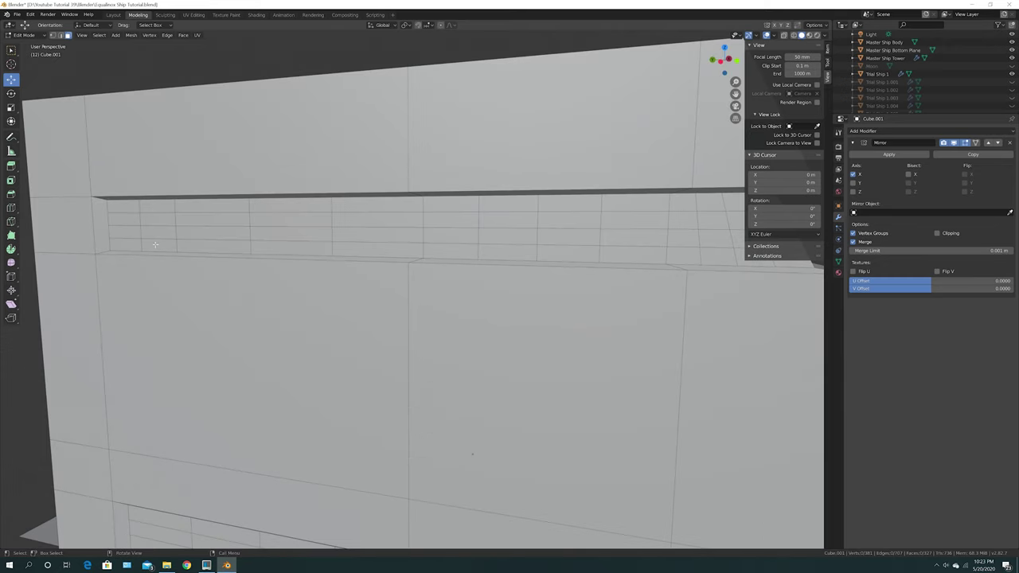
scroll(377, 382, "down", 4)
middle_click_drag(465, 392, 433, 398)
scroll(464, 395, "down", 8)
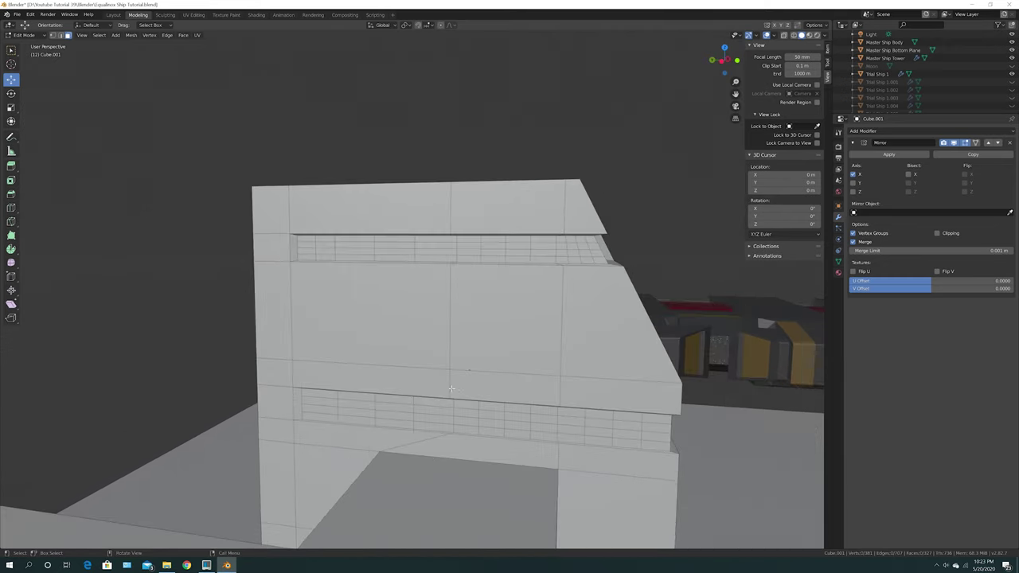
middle_click_drag(453, 382, 436, 345, "shift")
scroll(447, 323, "down", 2)
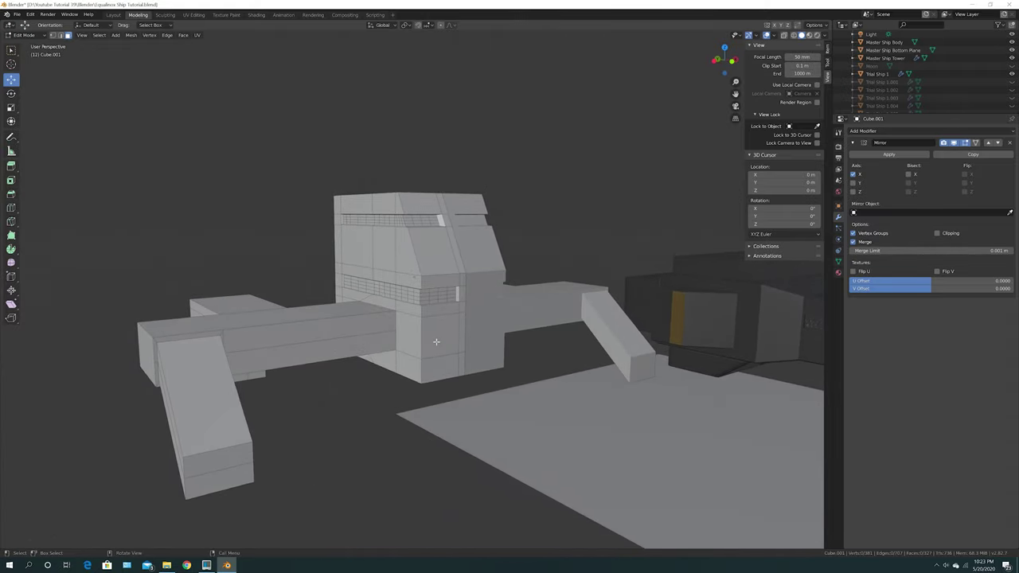
Step: Return to Object Mode and add a material slot with a new material to the tower object
left_click(25, 35)
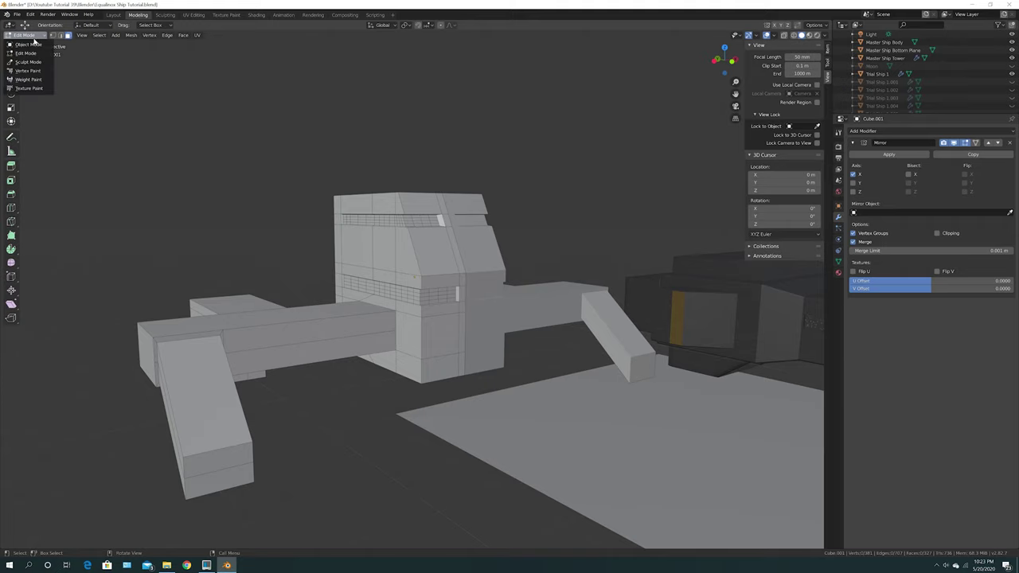
left_click(29, 45)
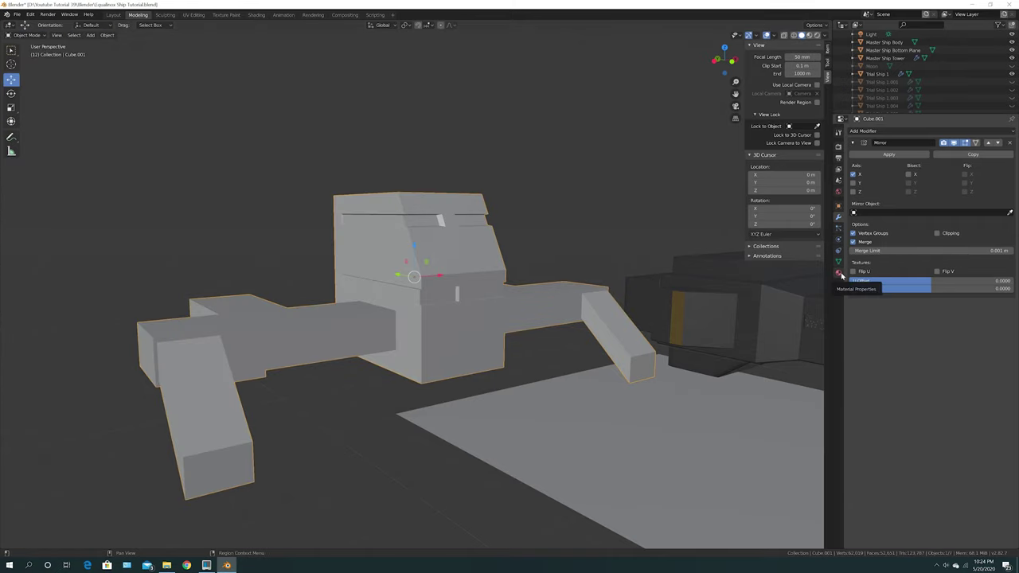
left_click(838, 272)
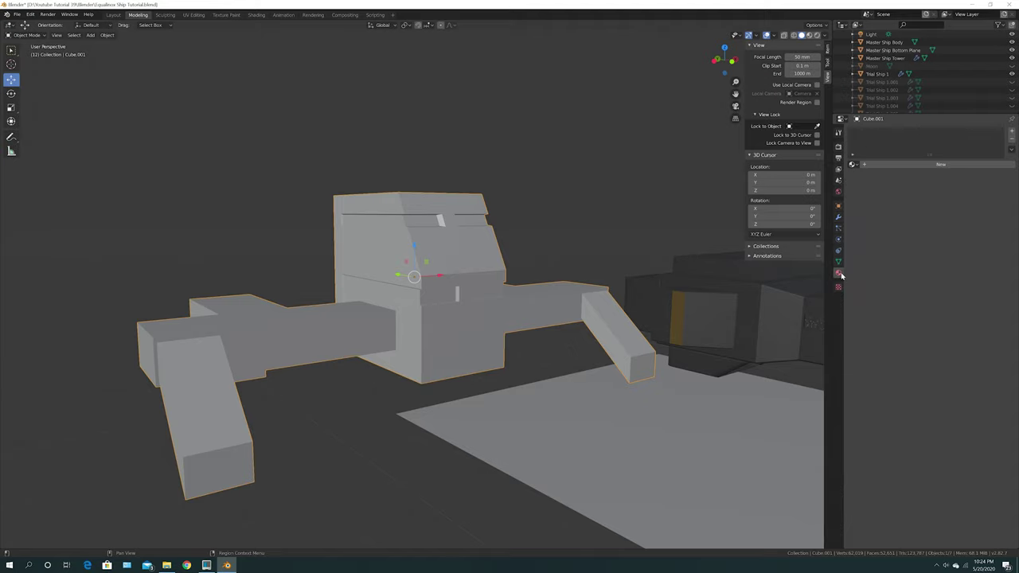
left_click(1013, 132)
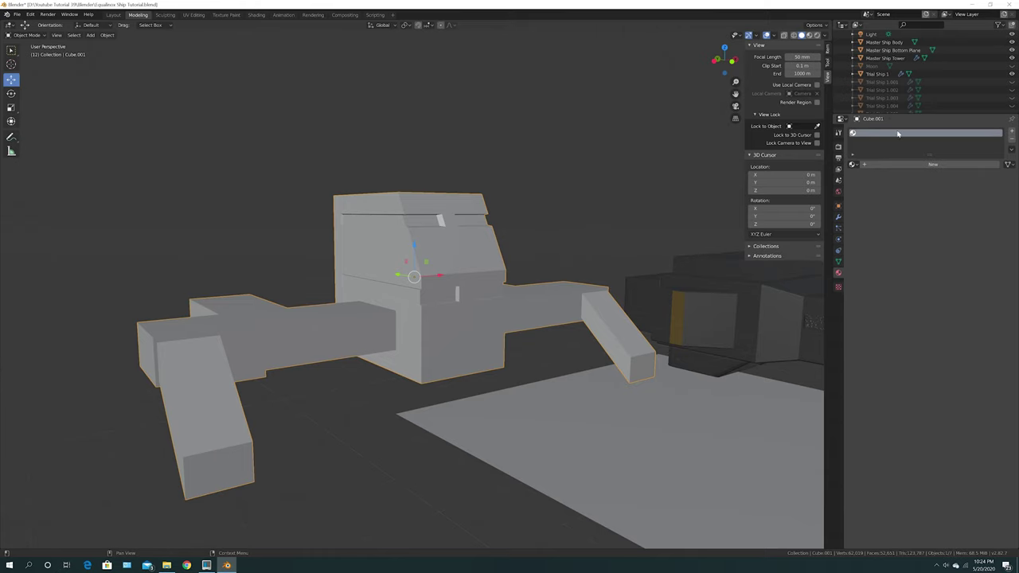
left_click(935, 163)
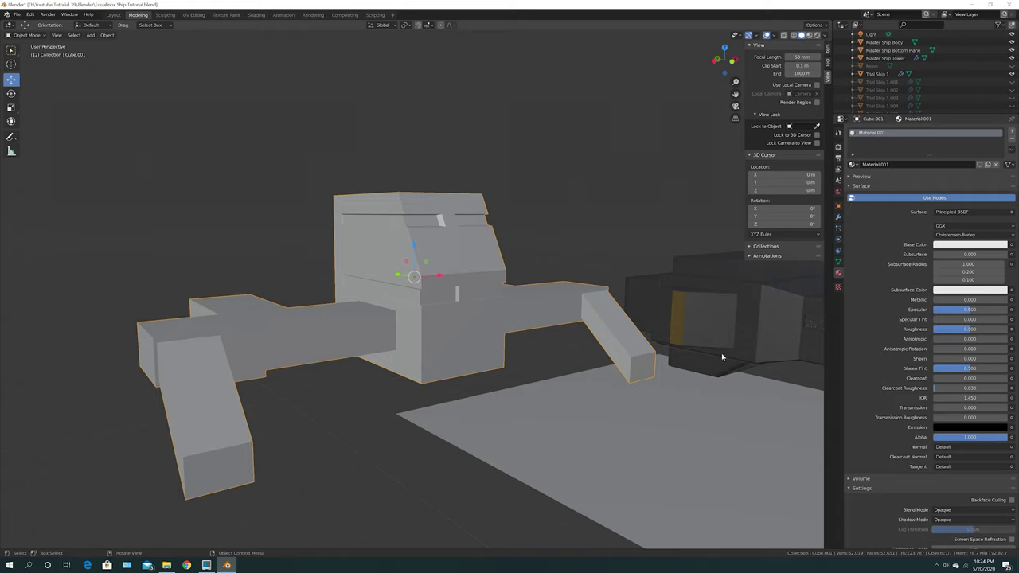
Step: Darken the material's base color to gray and sample that same gray for the subsurface color
left_click(977, 245)
left_click_drag(1000, 158, 1000, 167)
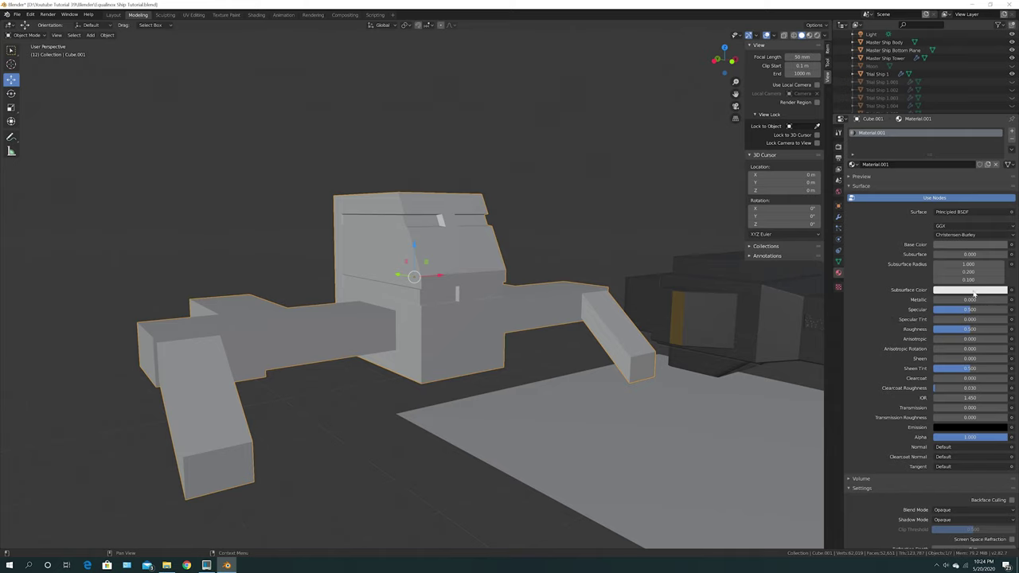
left_click(974, 291)
left_click(960, 295)
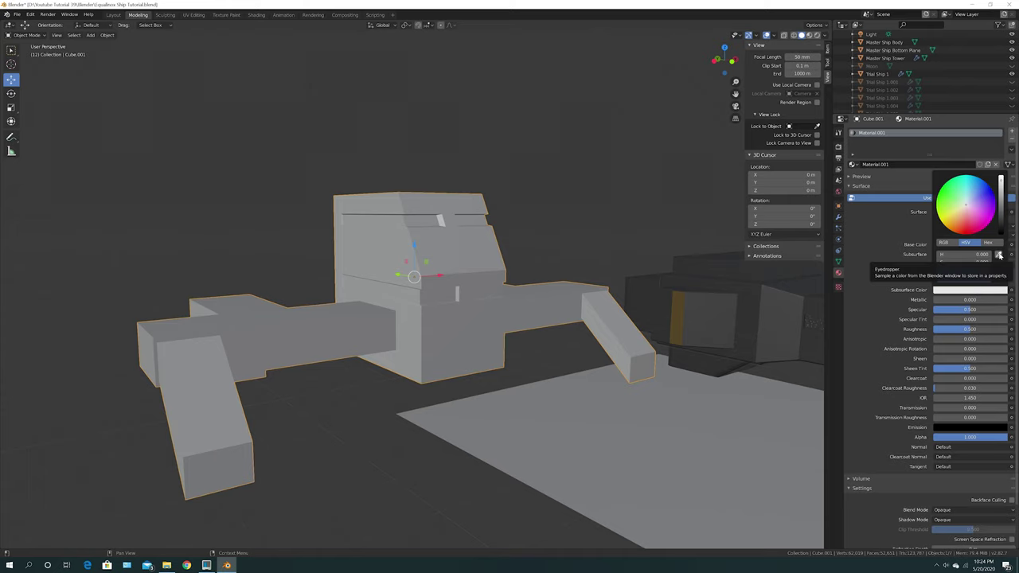
left_click(1000, 255)
left_click(980, 238)
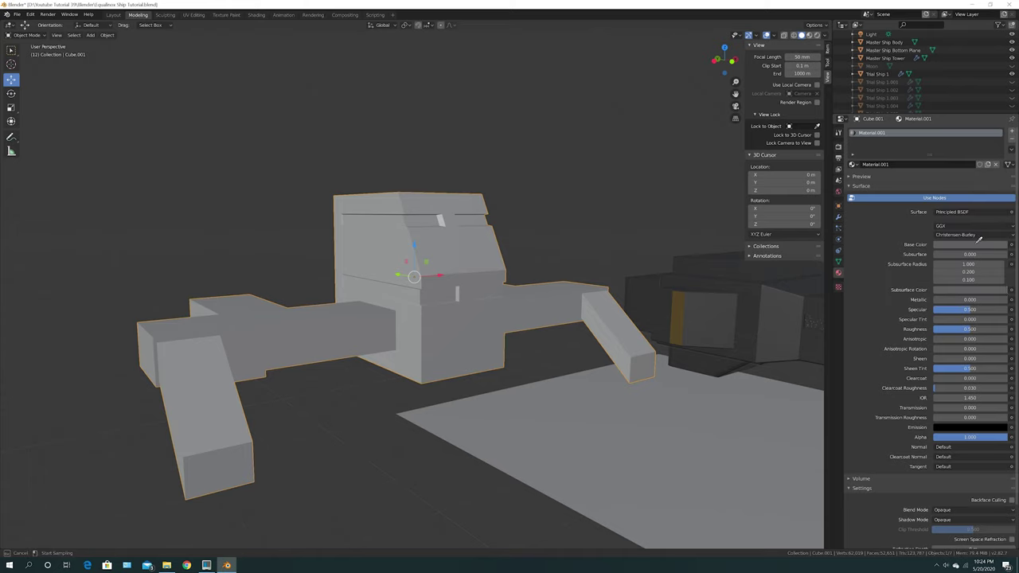
Step: Set the material's viewport display color by sampling the gray of its subsurface color
scroll(907, 335, "down", 2)
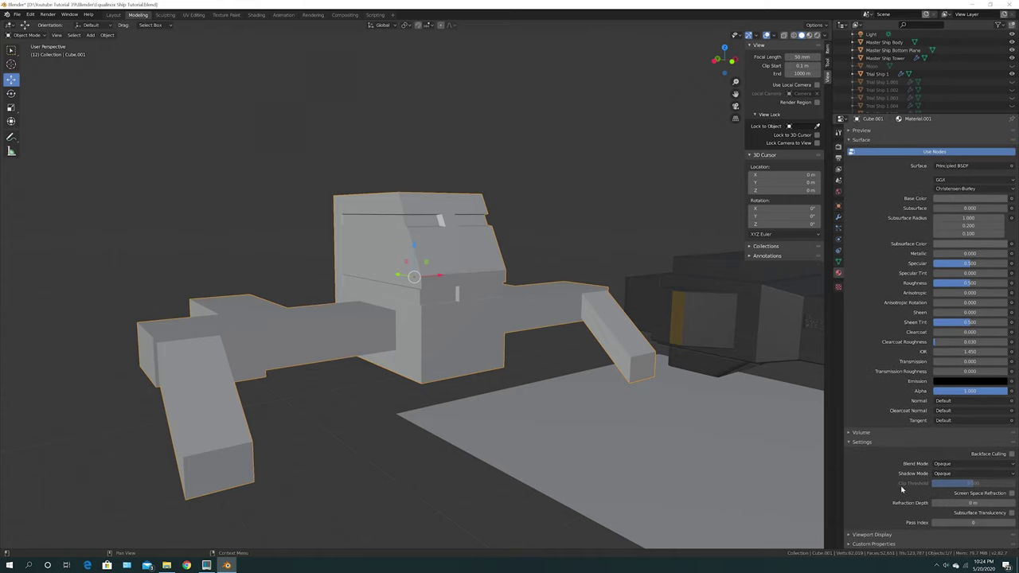
left_click(848, 443)
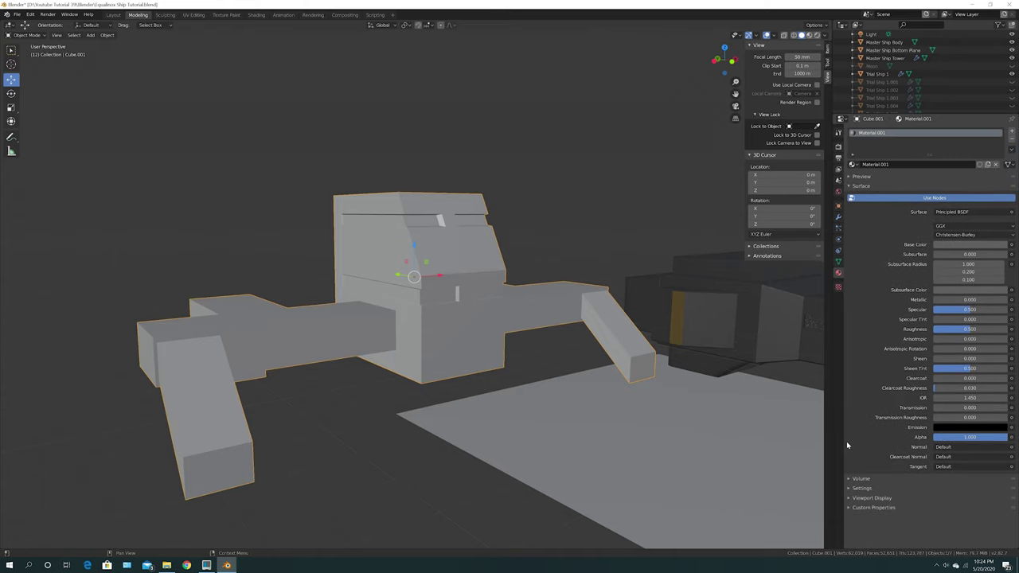
left_click(849, 498)
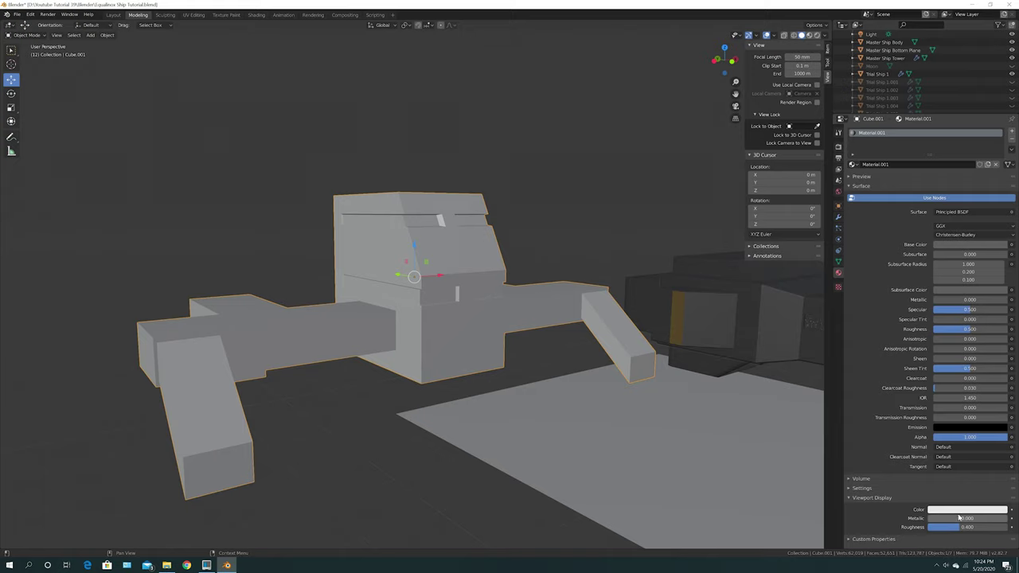
left_click(963, 509)
left_click(1001, 475)
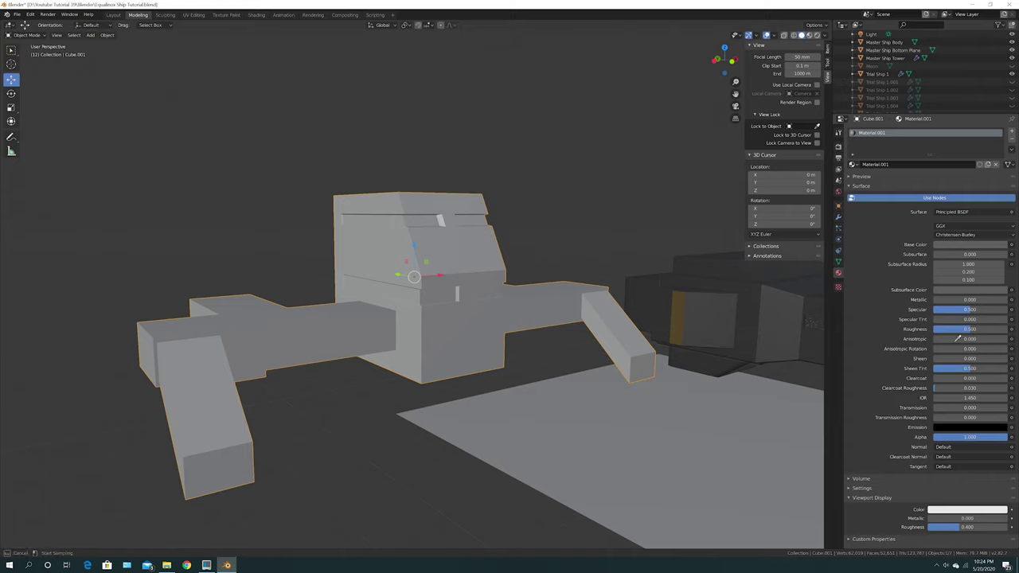
left_click(957, 289)
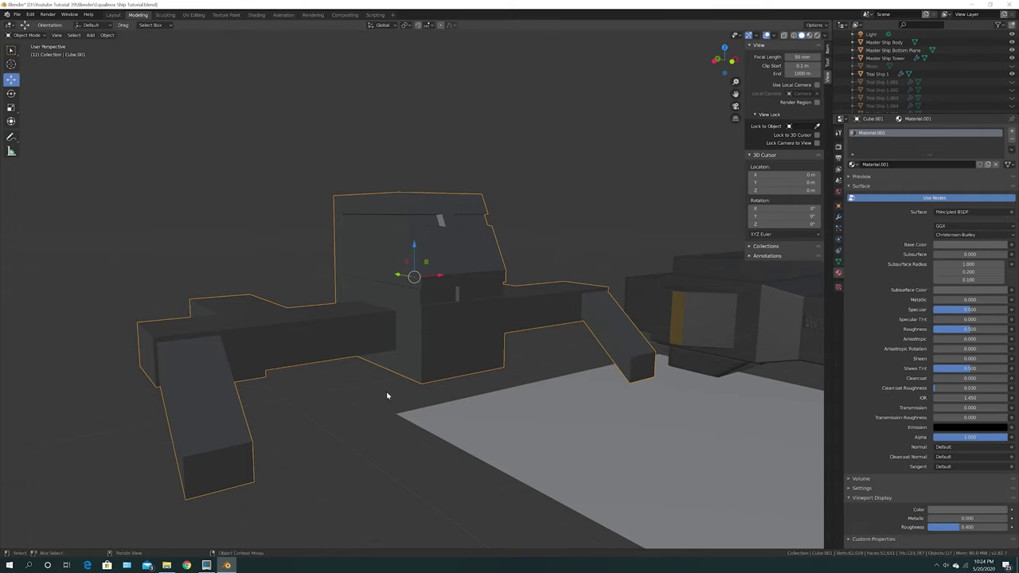
middle_click_drag(311, 403, 645, 336)
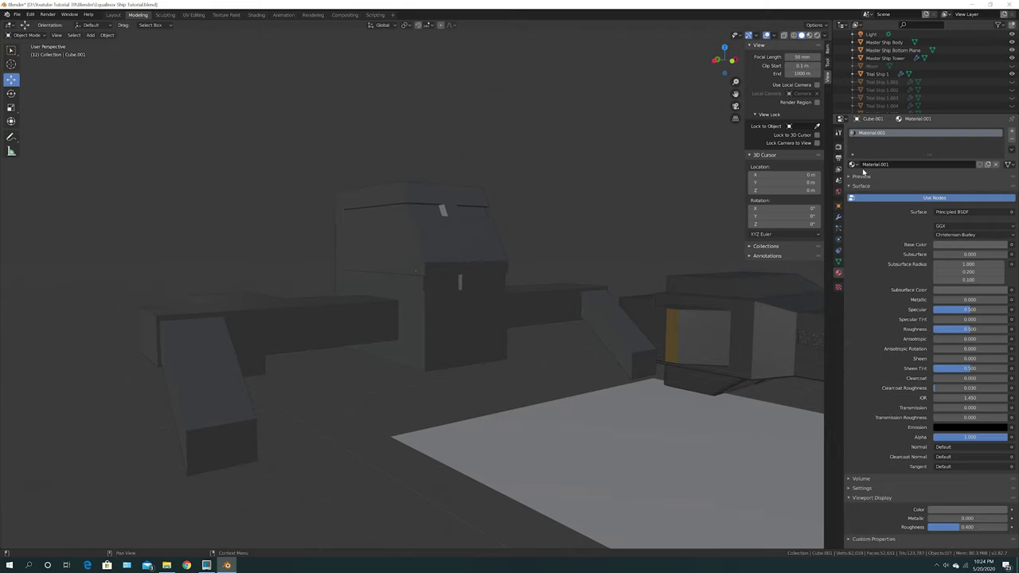
Step: Rename the tower's gray material to Tower Color
double_click(873, 164)
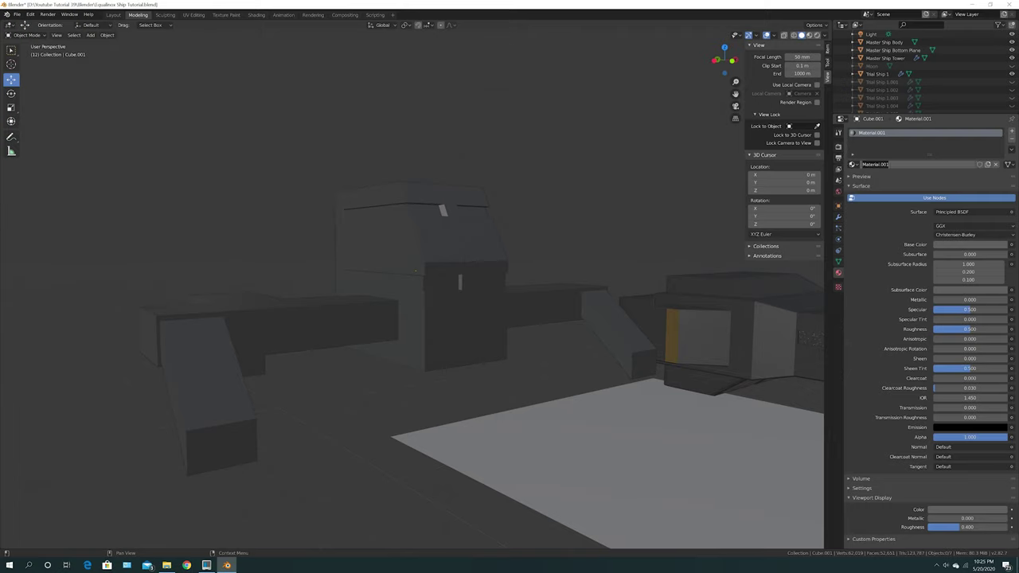
type("Tower Color")
key("Return")
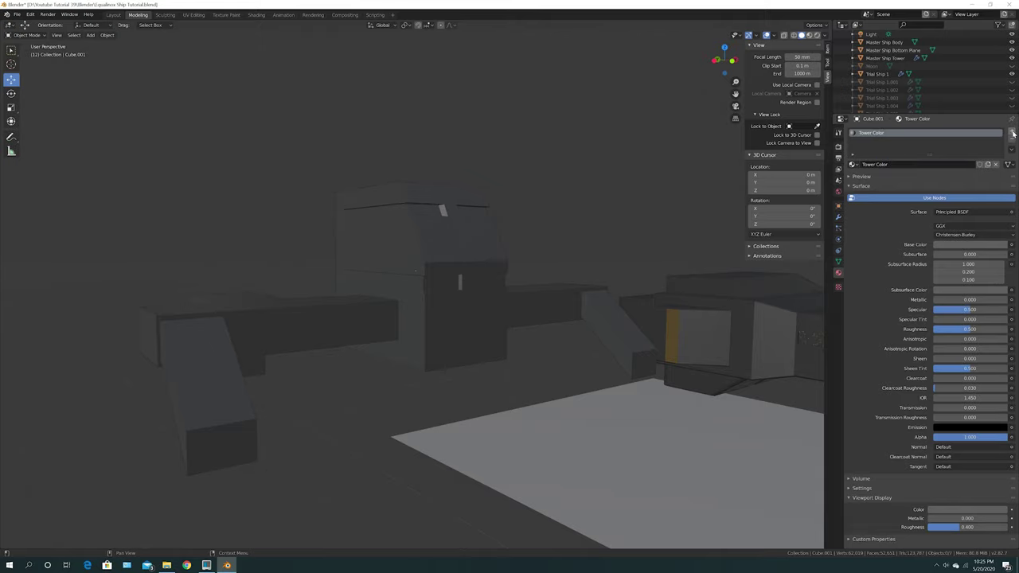
Step: Add a second material slot with a new material and name it Windows
left_click(1011, 131)
left_click(921, 180)
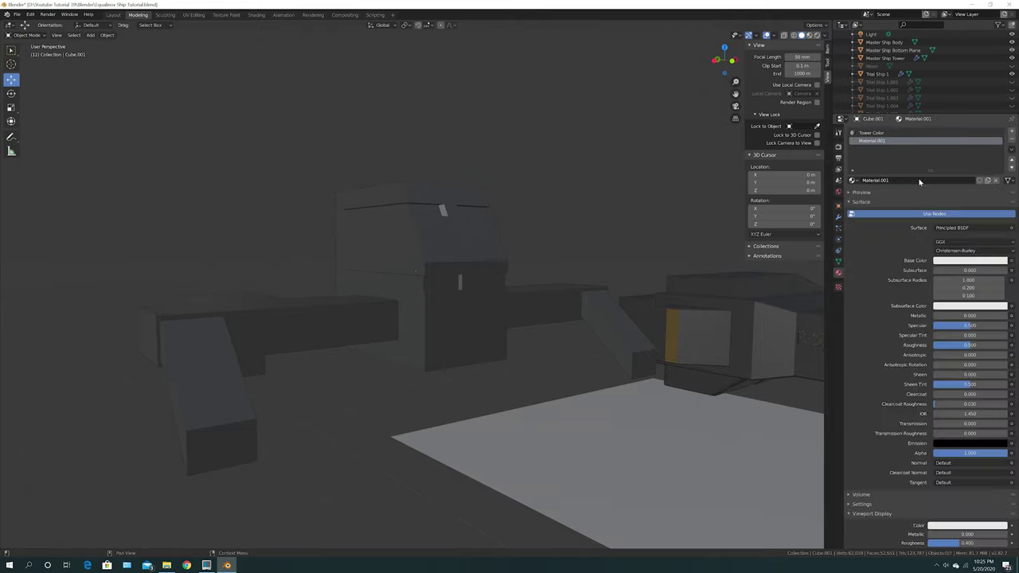
double_click(918, 180)
type("Windows")
key("Return")
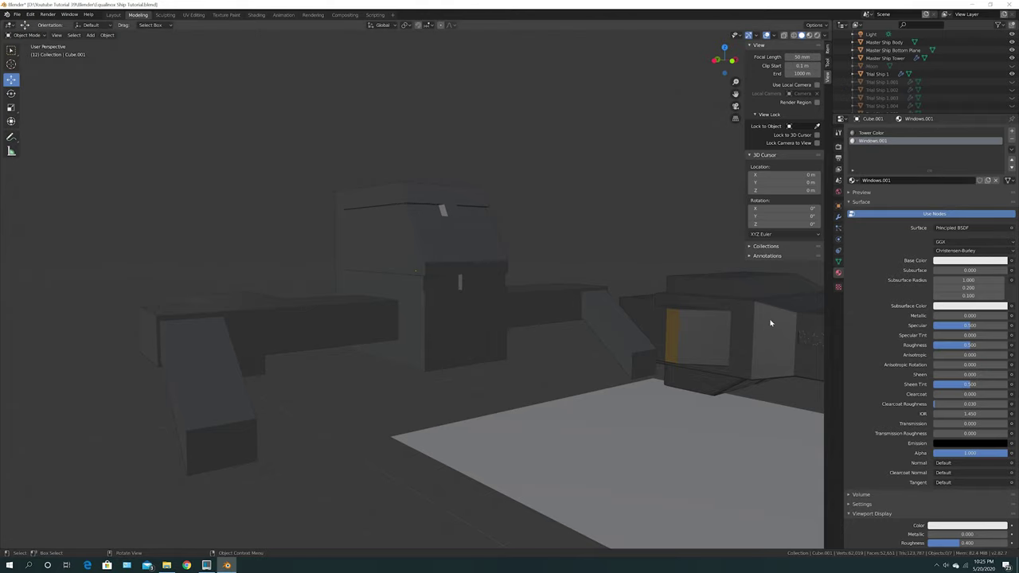
Step: Change the second material's name to Windows New ship
left_click(875, 181)
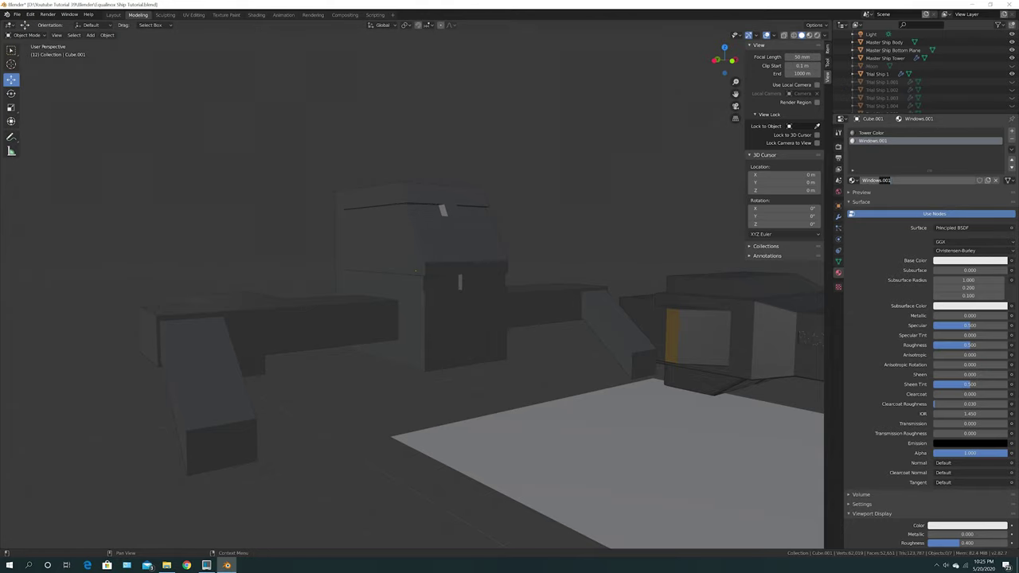
key("BackSpace")
type("m")
type("ew ship")
key("Return")
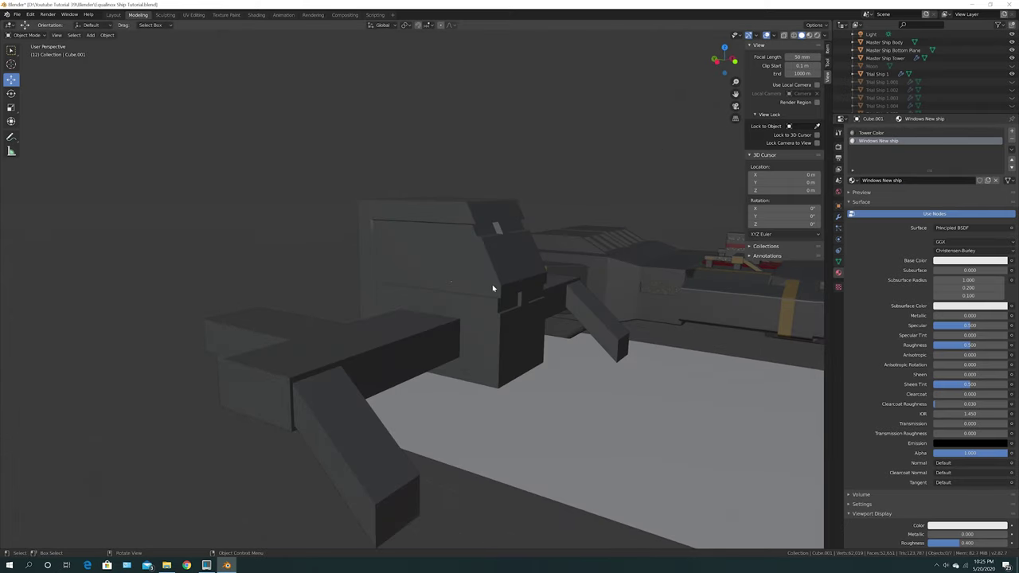
Step: In Edit Mode, select a scattered pattern of small faces along the side of the tower's upper window strip
left_click(495, 288)
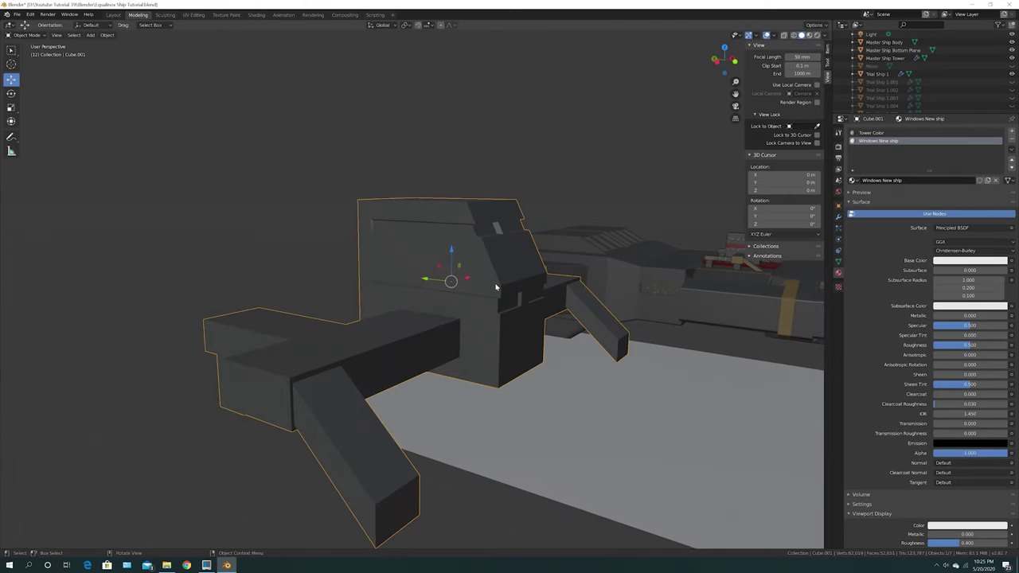
left_click(36, 36)
left_click(36, 48)
scroll(326, 271, "up", 5)
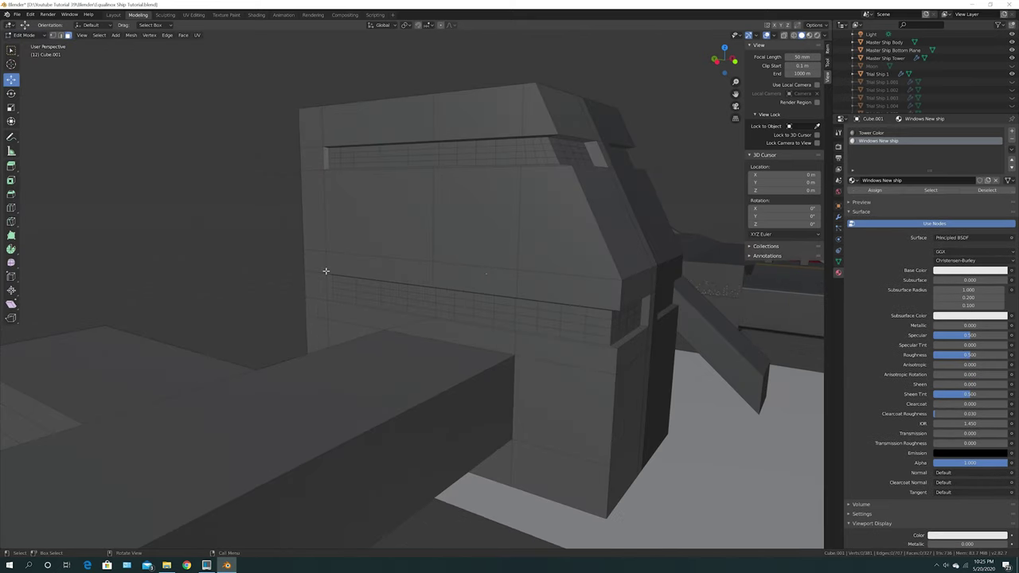
middle_click_drag(366, 210, 379, 207)
left_click(358, 150)
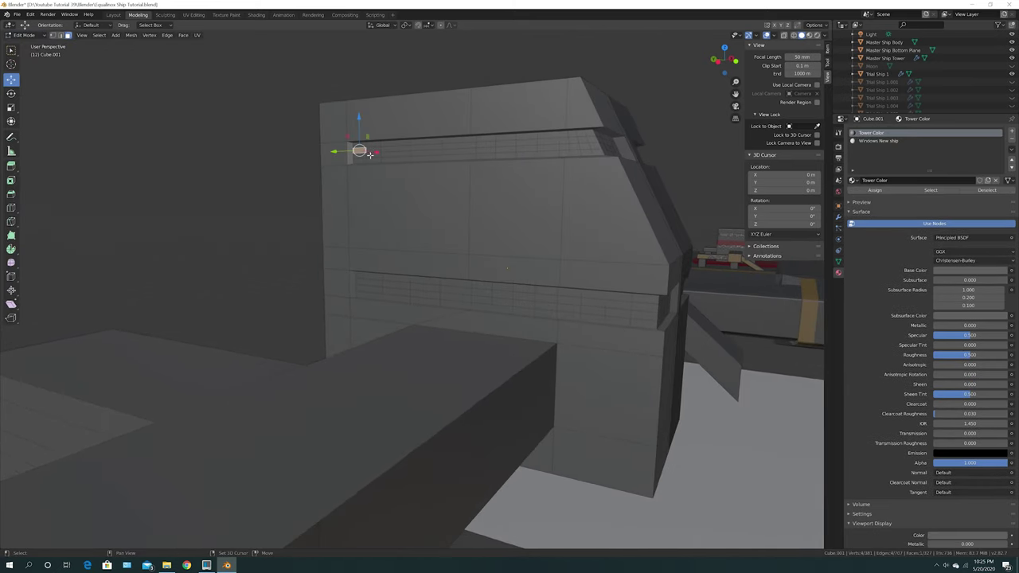
left_click(399, 156, "shift")
left_click(428, 143, "shift")
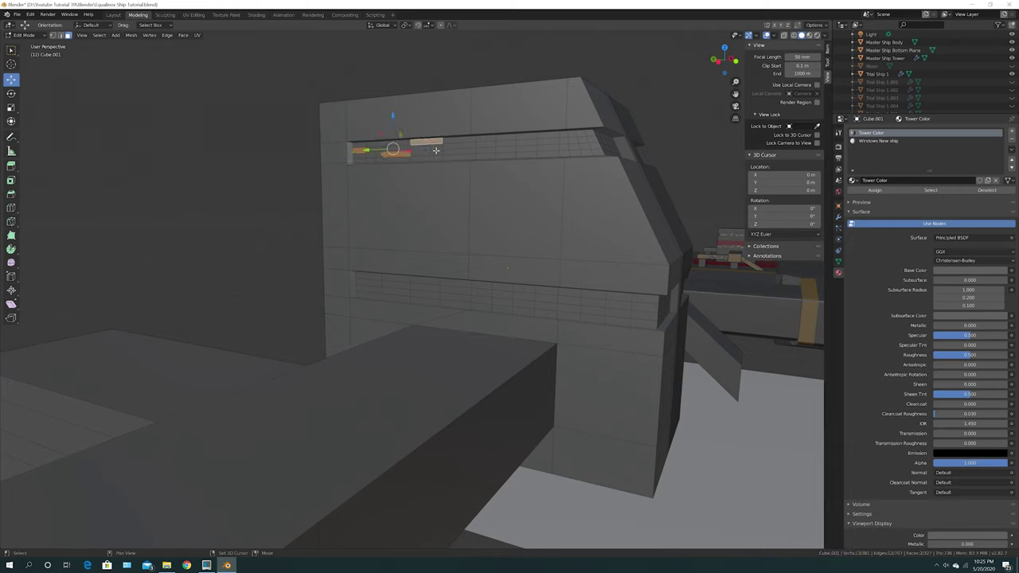
left_click(458, 153, "shift")
left_click(503, 142, "shift")
left_click(526, 149, "shift")
left_click(547, 140, "shift")
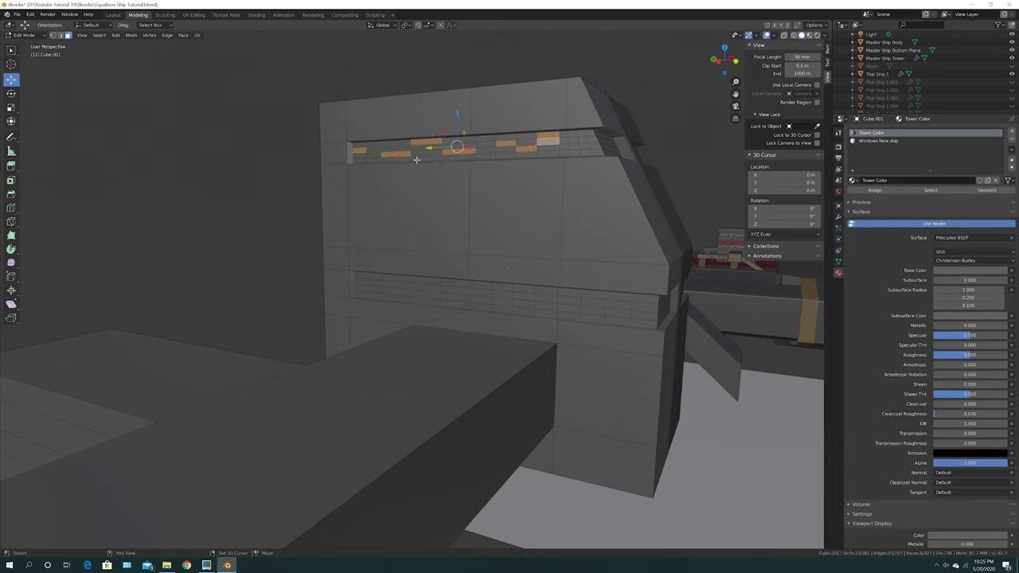
left_click(575, 141, "shift")
left_click(594, 148, "shift")
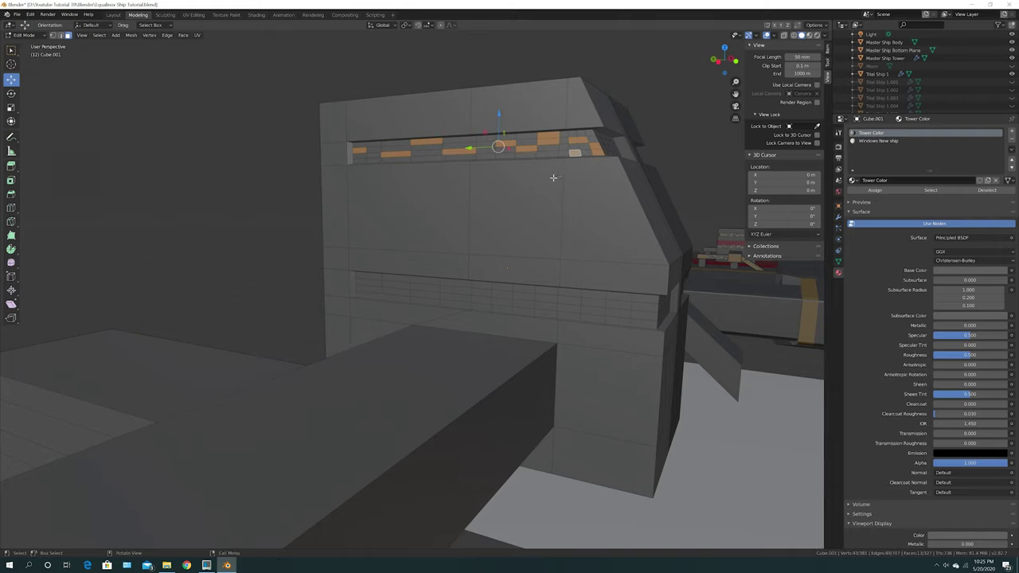
Step: Extend the selection with small faces in two rows on the front of the upper window strip
middle_click_drag(492, 145, 476, 178)
left_click(427, 172, "shift")
left_click(441, 173, "shift")
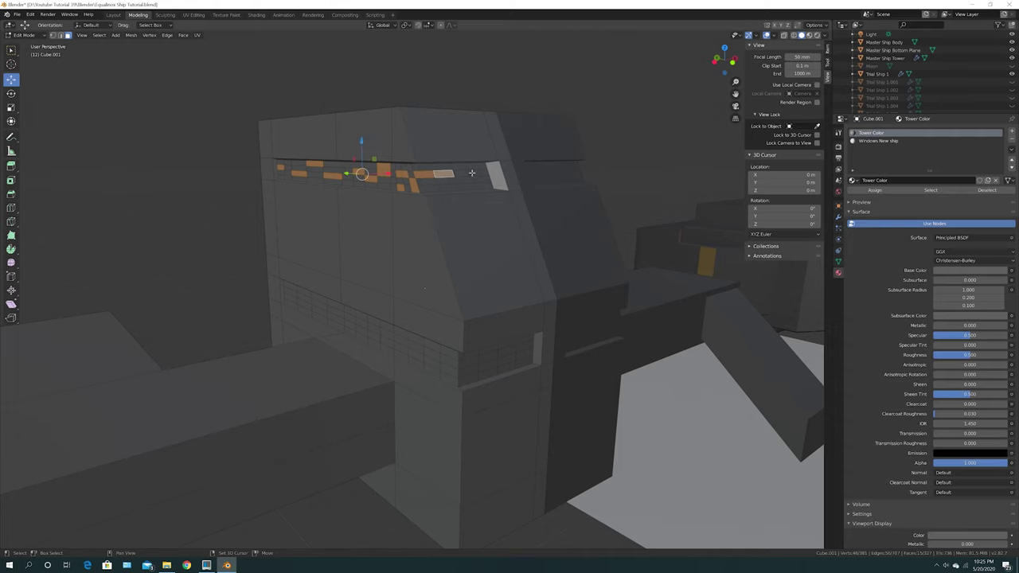
left_click(475, 173, "shift")
left_click(462, 175, "shift")
left_click(447, 187, "shift")
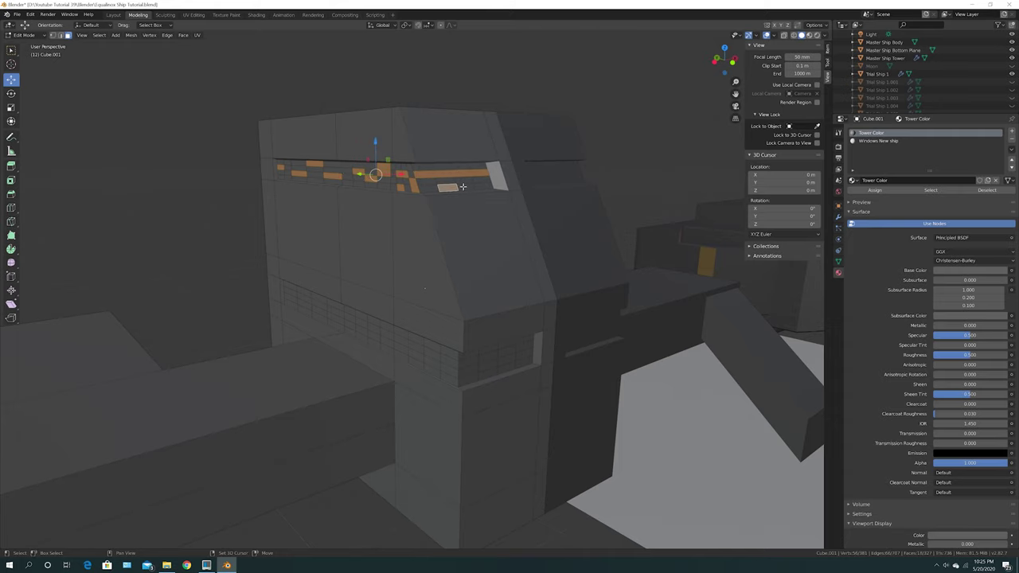
left_click(466, 187, "shift")
Step: Add a few more scattered faces on the side of the upper window strip to the selection
middle_click_drag(437, 209, 461, 205)
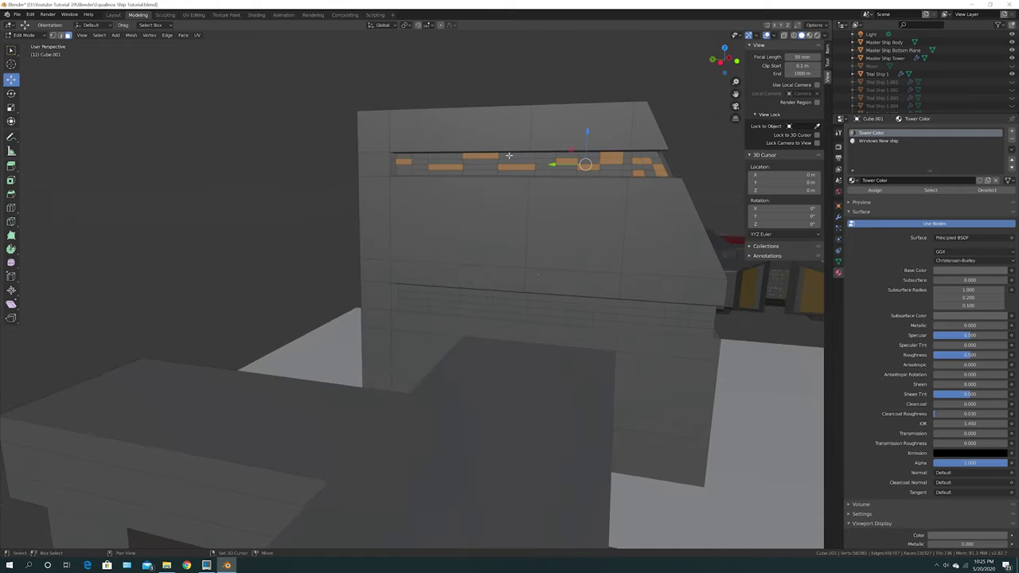
left_click(514, 156, "shift")
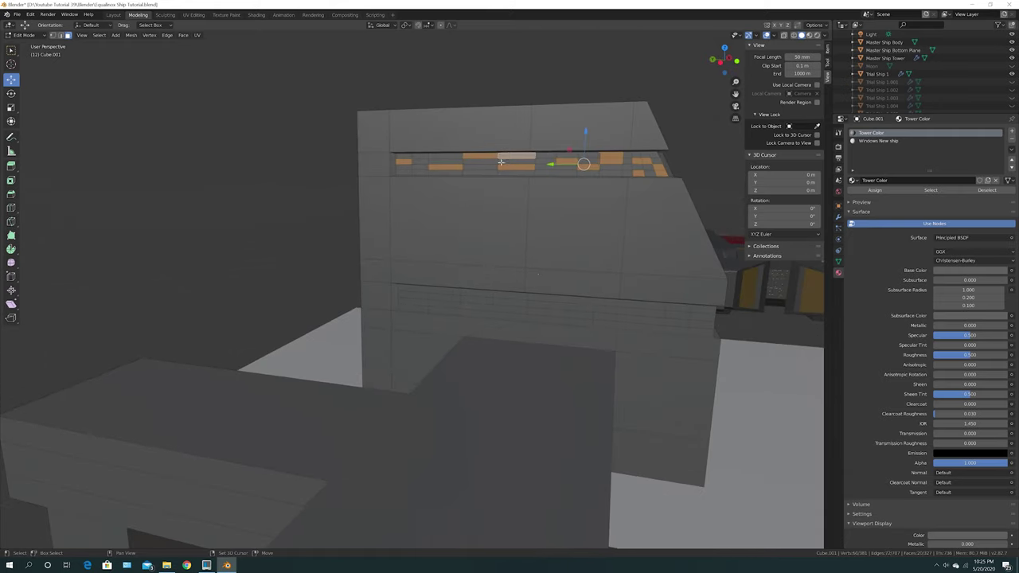
left_click(420, 171, "shift")
left_click(422, 157, "shift")
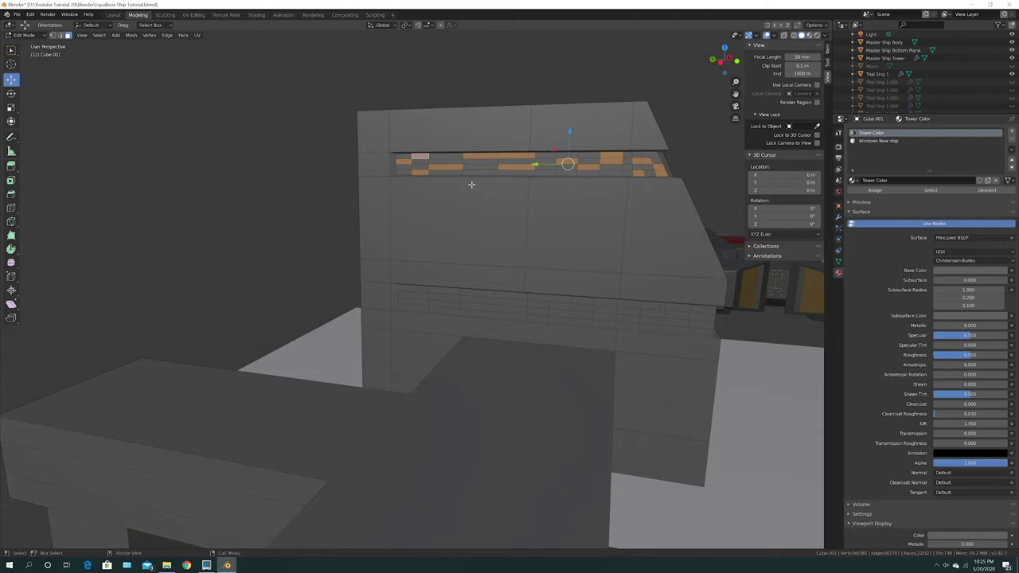
middle_click_drag(470, 184, 485, 180)
left_click(477, 174, "shift")
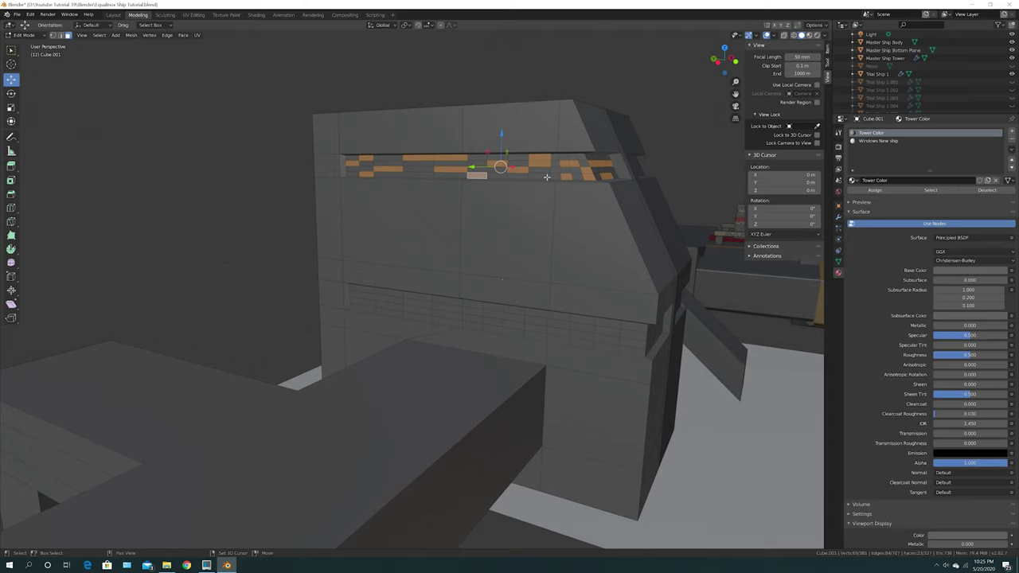
left_click(546, 176, "shift")
Step: Assign the Windows New ship material to the selected window faces and clear the selection
middle_click_drag(546, 176, 575, 187)
left_click(877, 141)
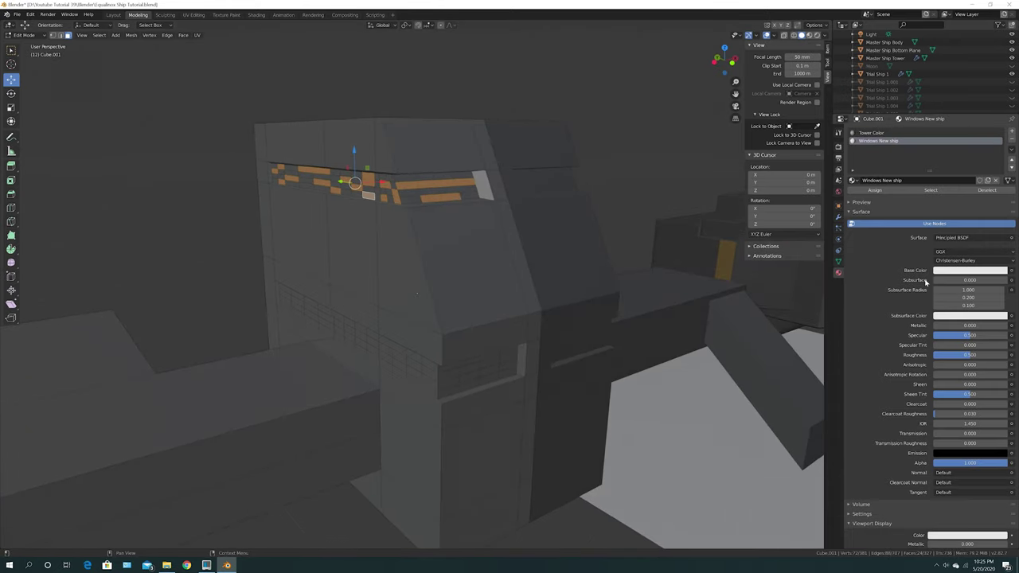
left_click(873, 191)
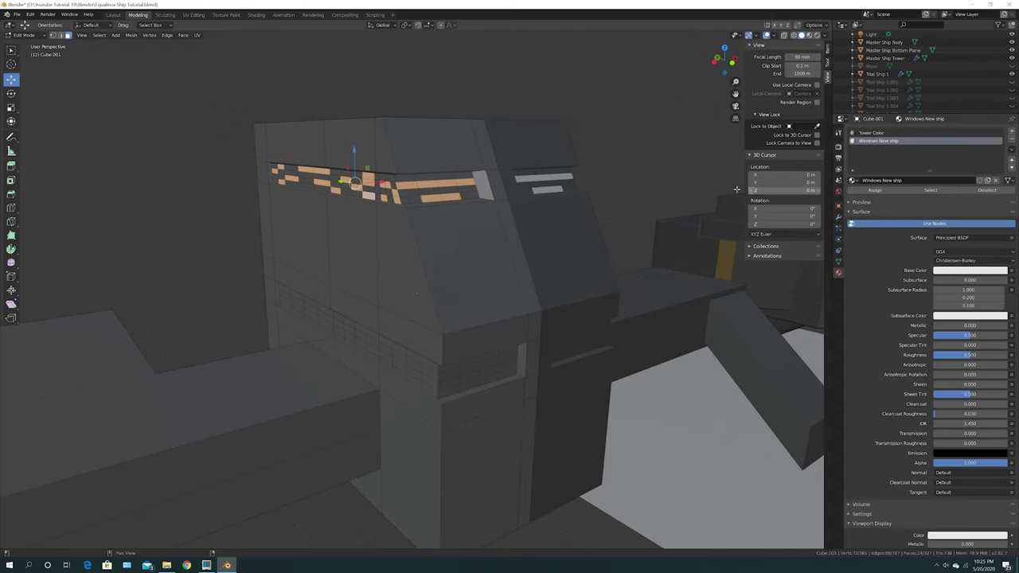
key("alt+a")
middle_click_drag(592, 191, 611, 189)
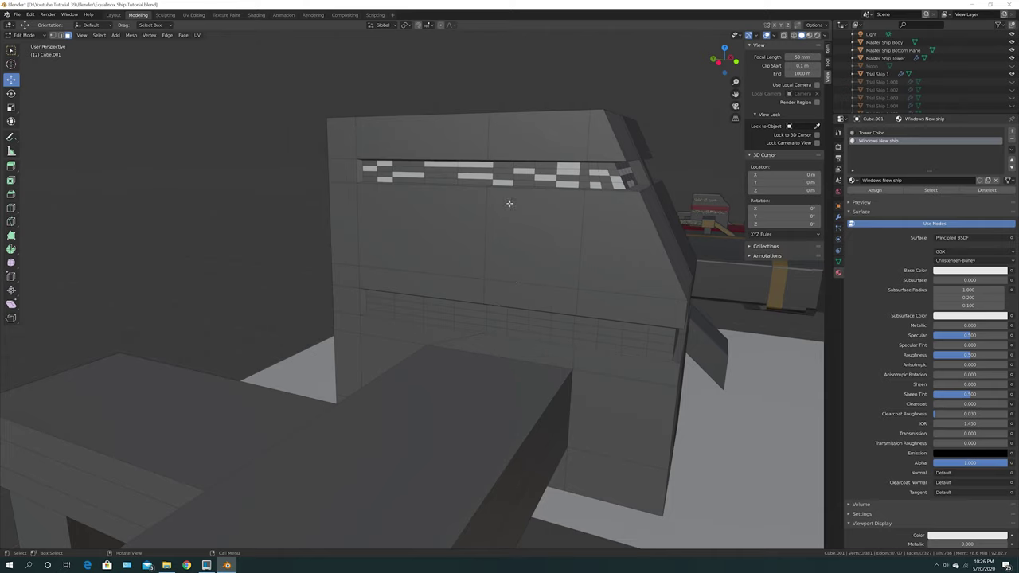
Step: Change the Windows New ship material's surface shader to Emission with a strength of 10
middle_click_drag(500, 211, 485, 215)
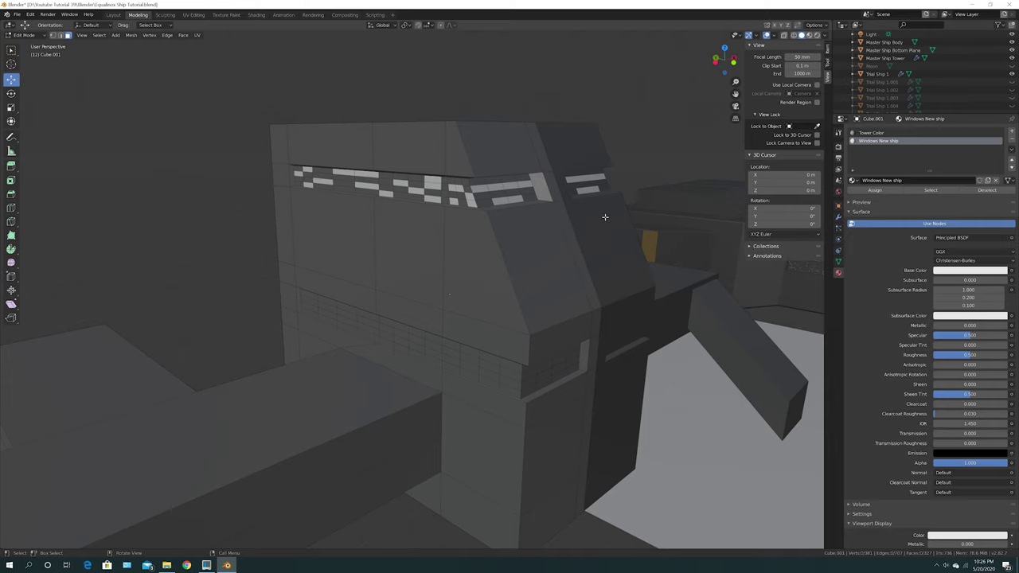
left_click(961, 238)
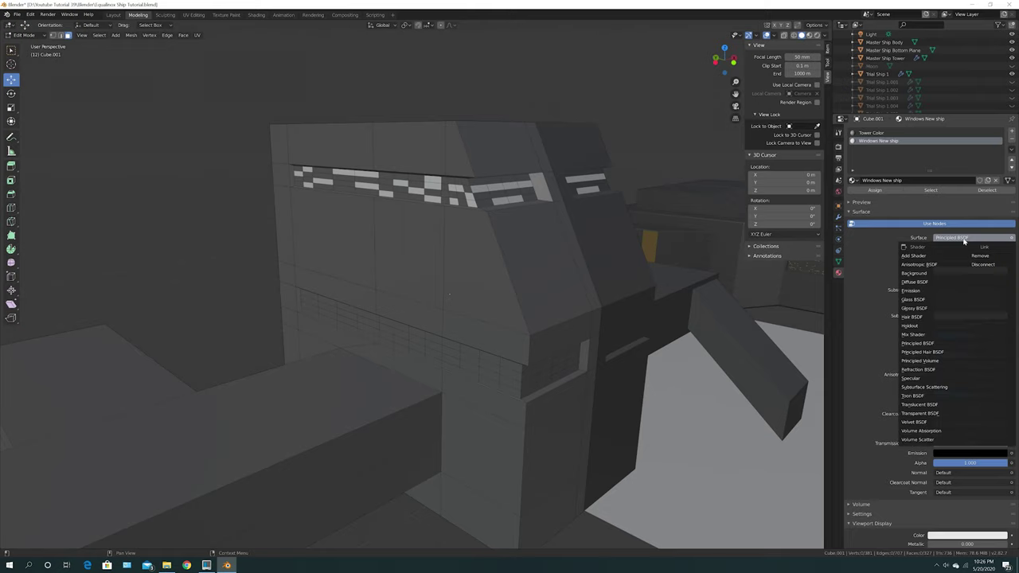
left_click(923, 290)
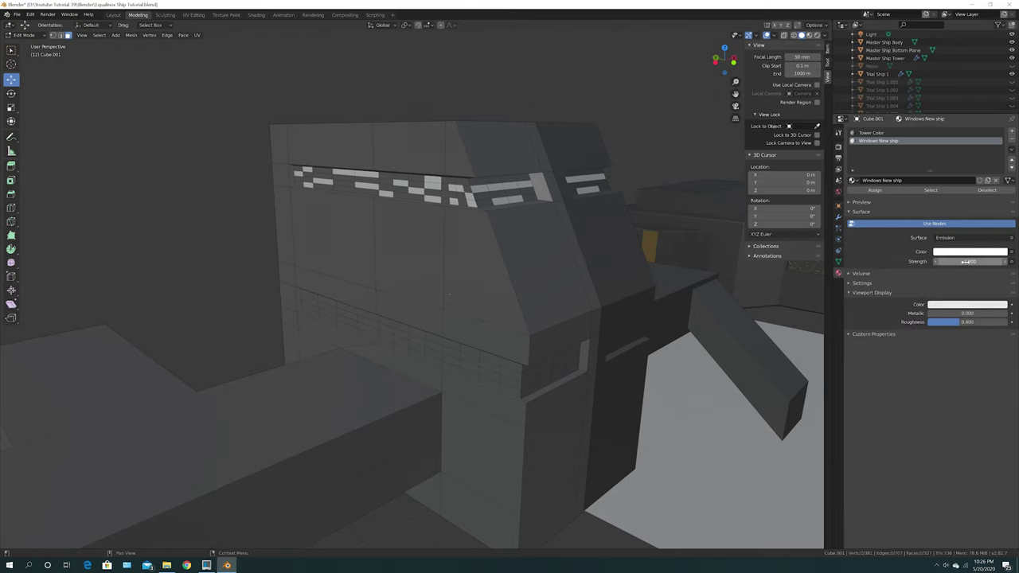
left_click(940, 262)
type("10")
key("Return")
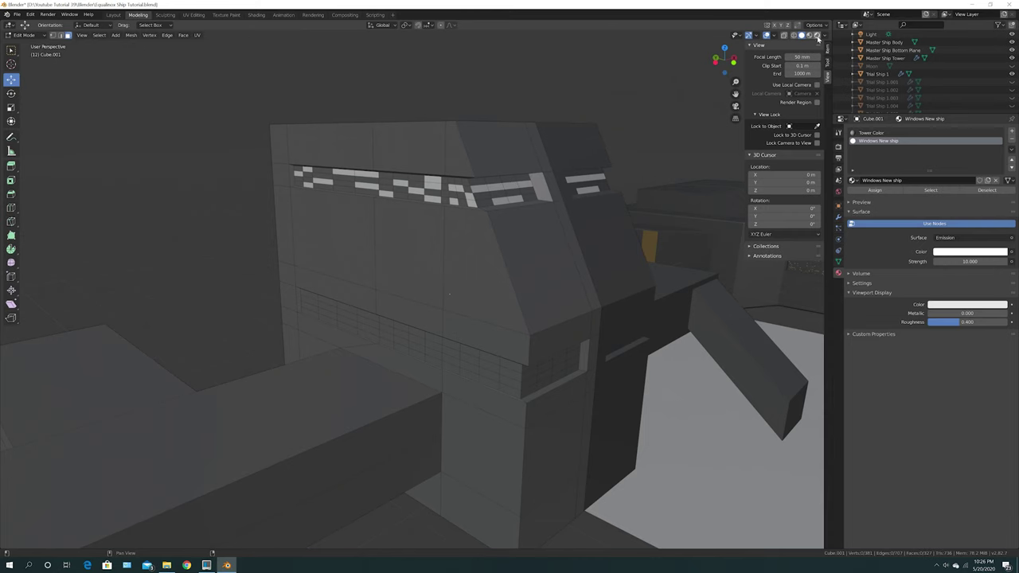
Step: Switch the viewport to rendered shading and check the glowing windows from near and far
left_click(816, 35)
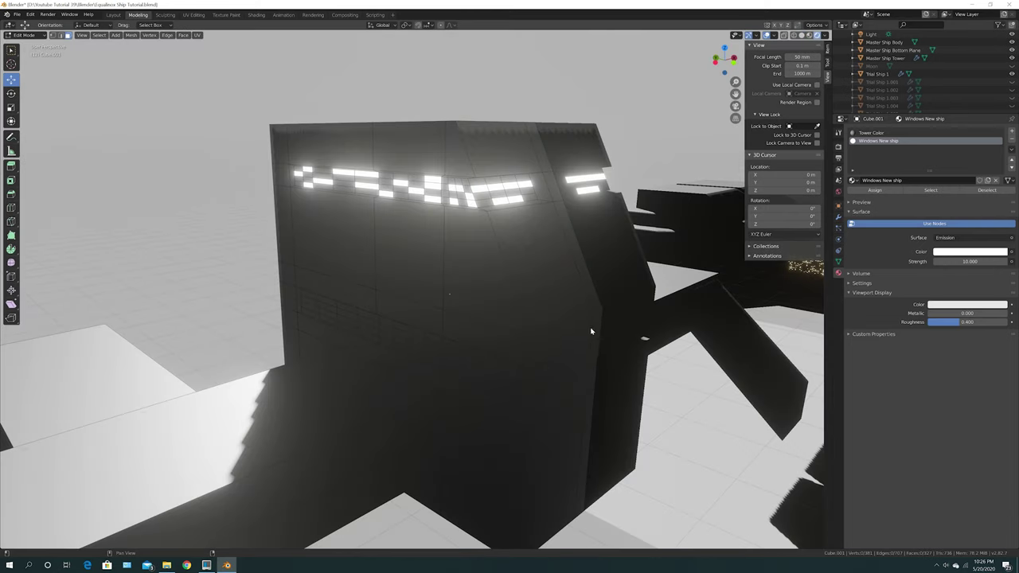
middle_click_drag(597, 319, 627, 304)
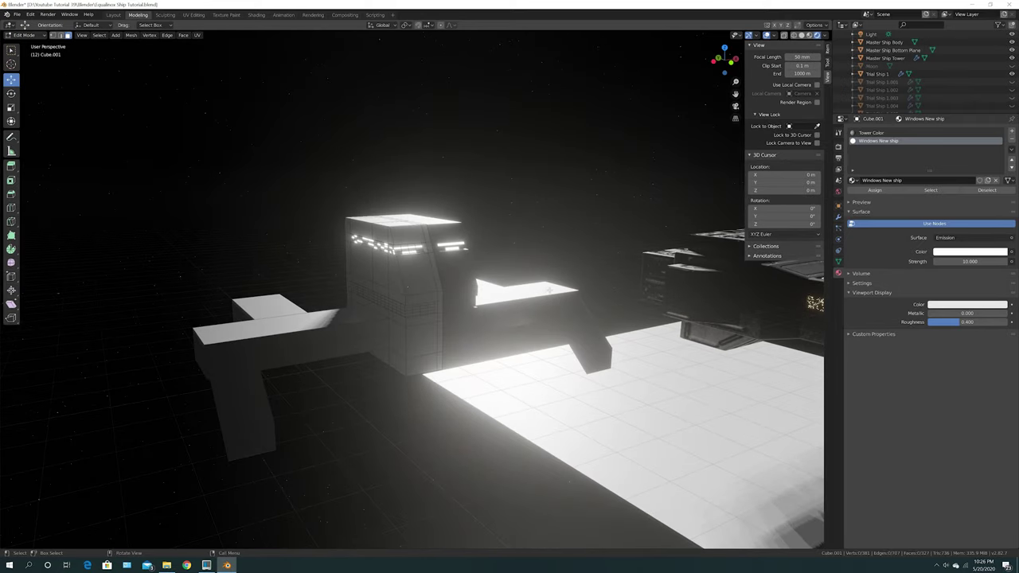
scroll(642, 310, "down", 8)
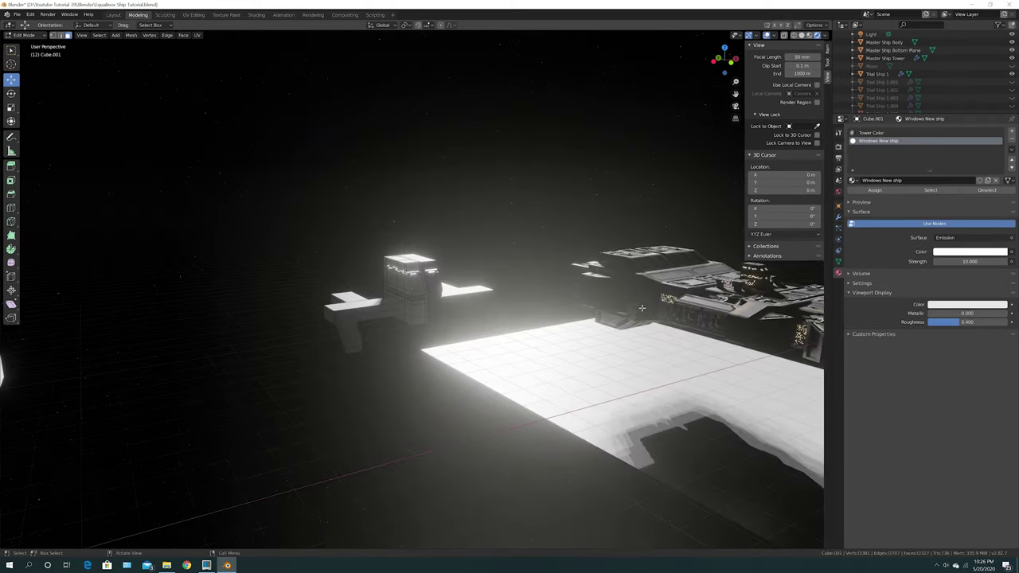
middle_click_drag(716, 307, 673, 302)
scroll(514, 300, "up", 7)
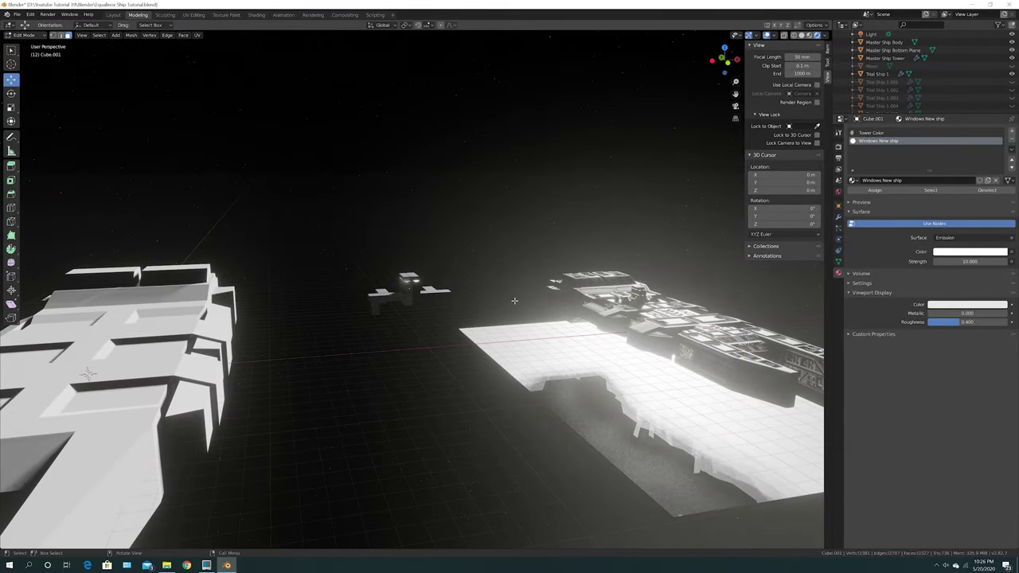
scroll(450, 299, "up", 6)
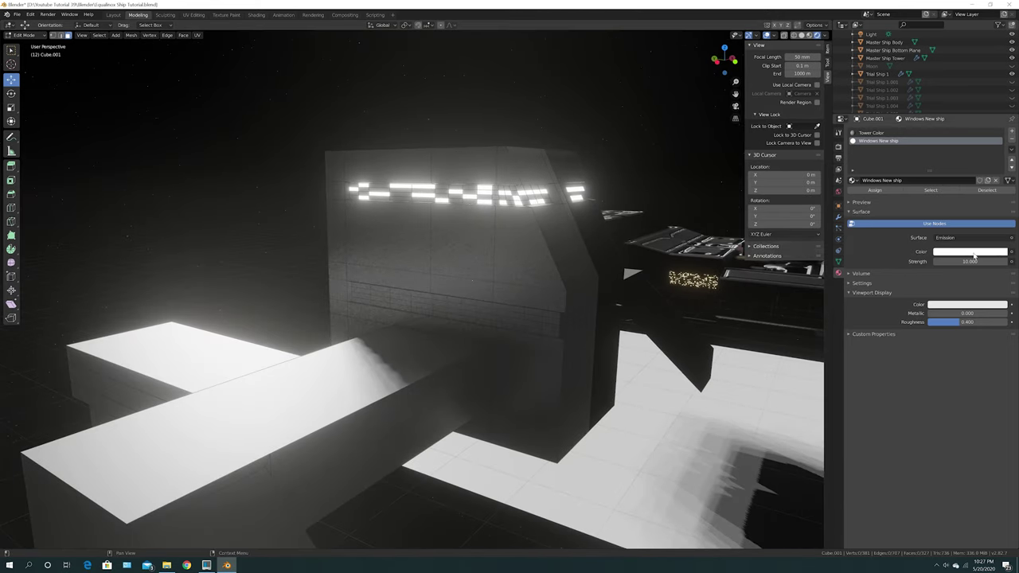
Step: Tint the Windows New ship emission color pale warm yellow and sample that color for its viewport display color
left_click(974, 253)
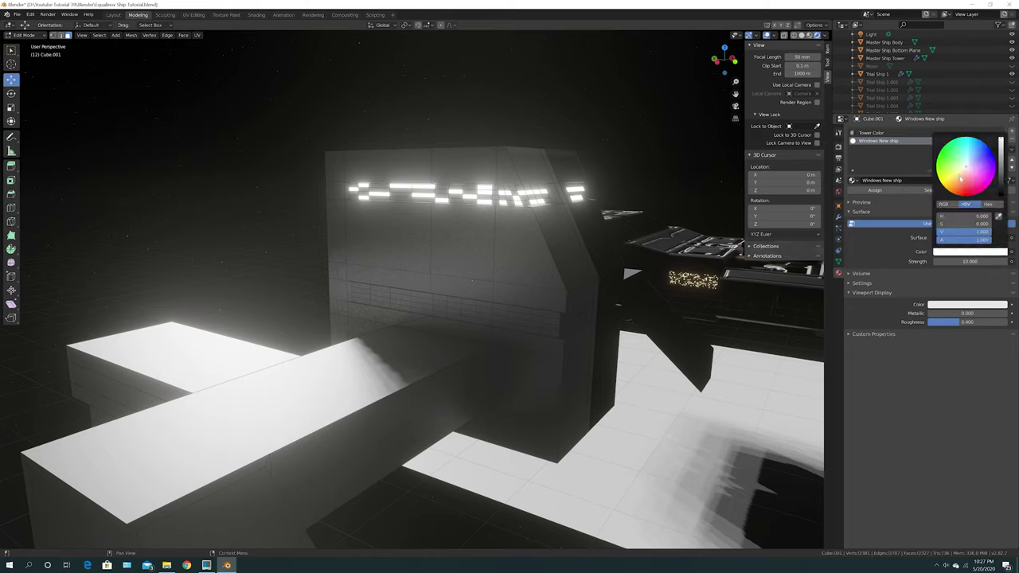
left_click(966, 253)
left_click(963, 177)
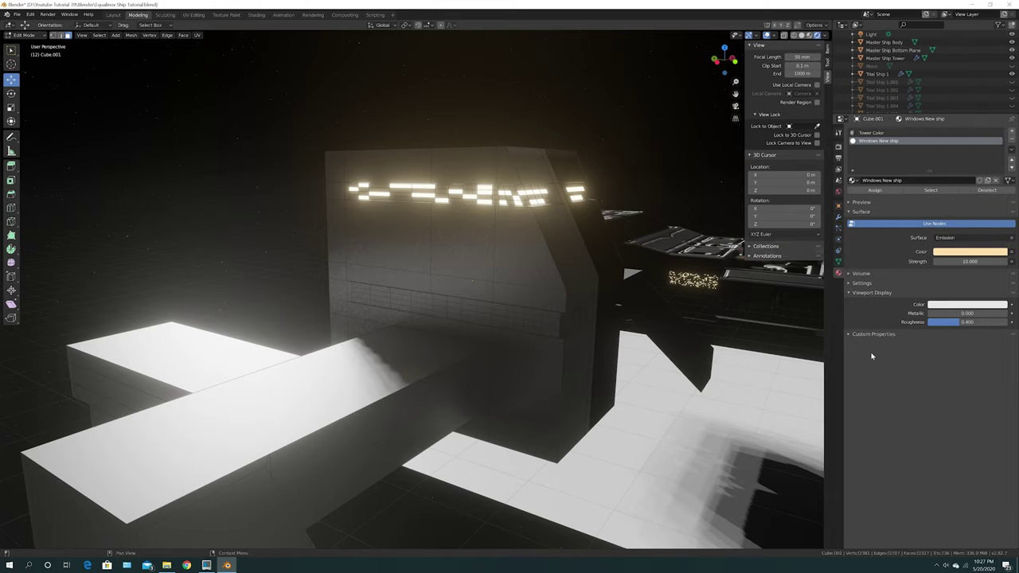
left_click(979, 305)
left_click(998, 269)
left_click(973, 251)
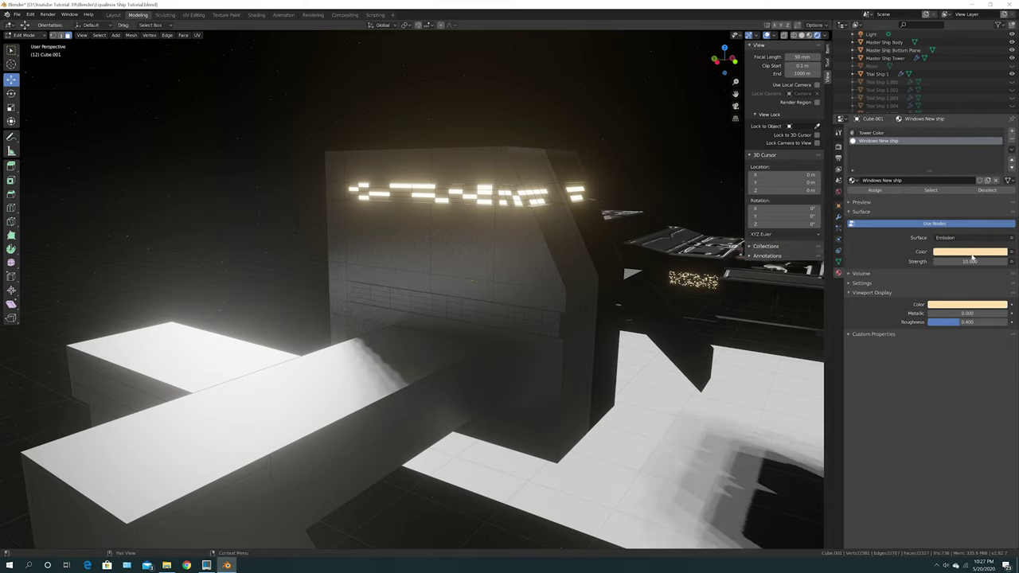
Step: Select a scattered pattern of small faces along the rear half of the lower window strip on the tower's side
mouse_move(592, 367)
middle_mouse_down()
mouse_move(501, 369)
mouse_move(591, 370)
middle_mouse_up()
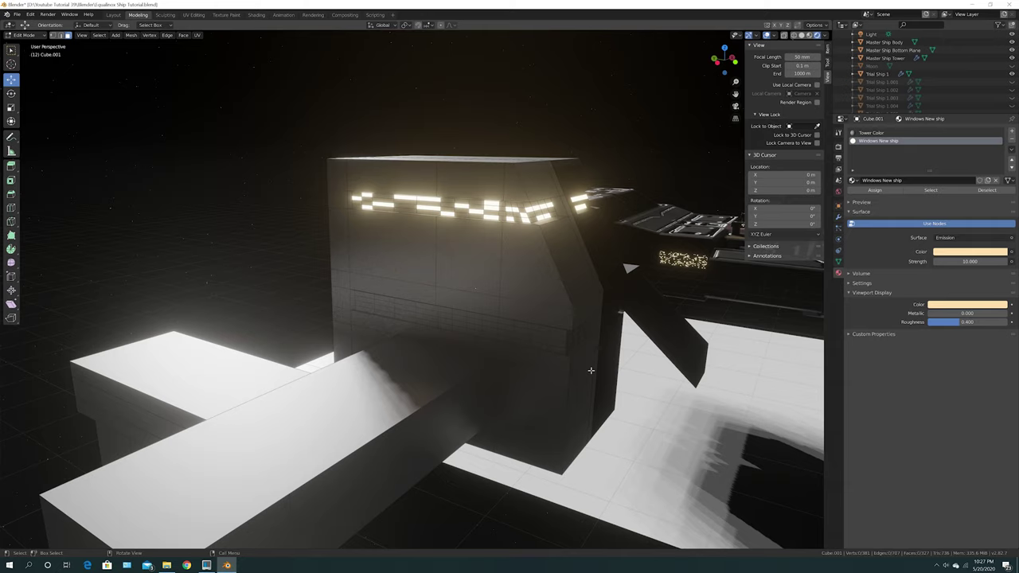
middle_click_drag(591, 370, 430, 313)
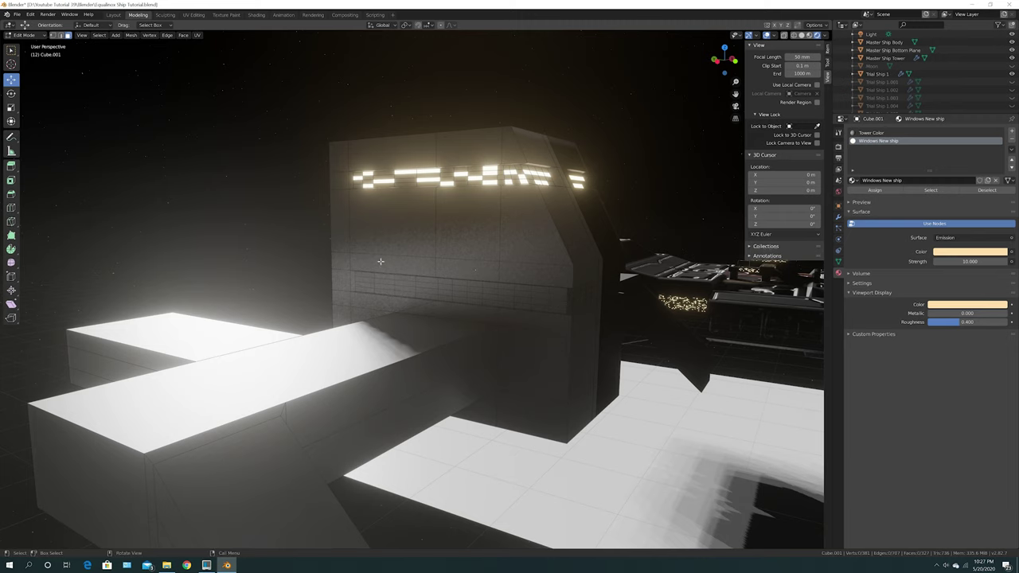
left_click(363, 278)
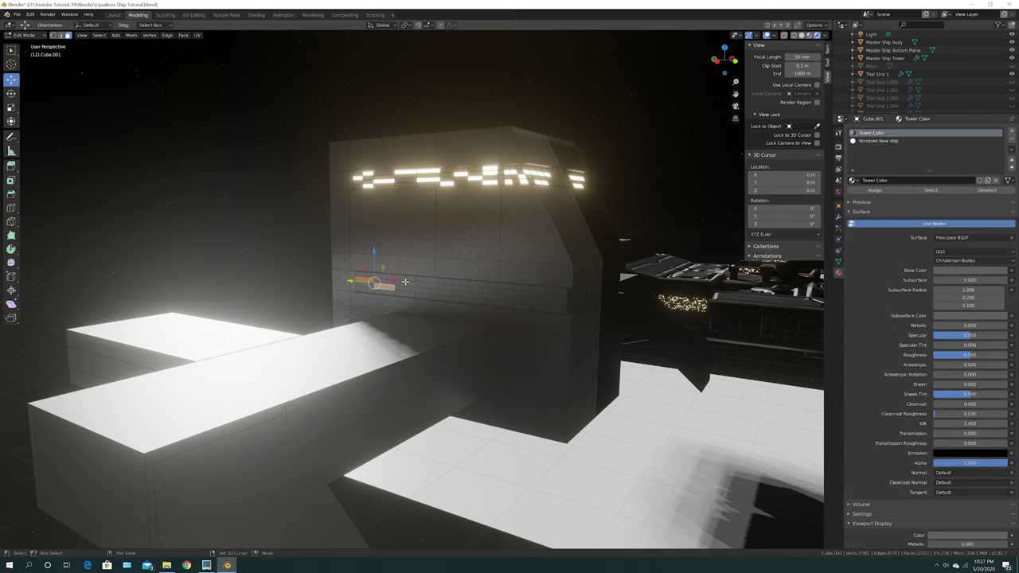
left_click(408, 290, "shift")
left_click(424, 295, "shift")
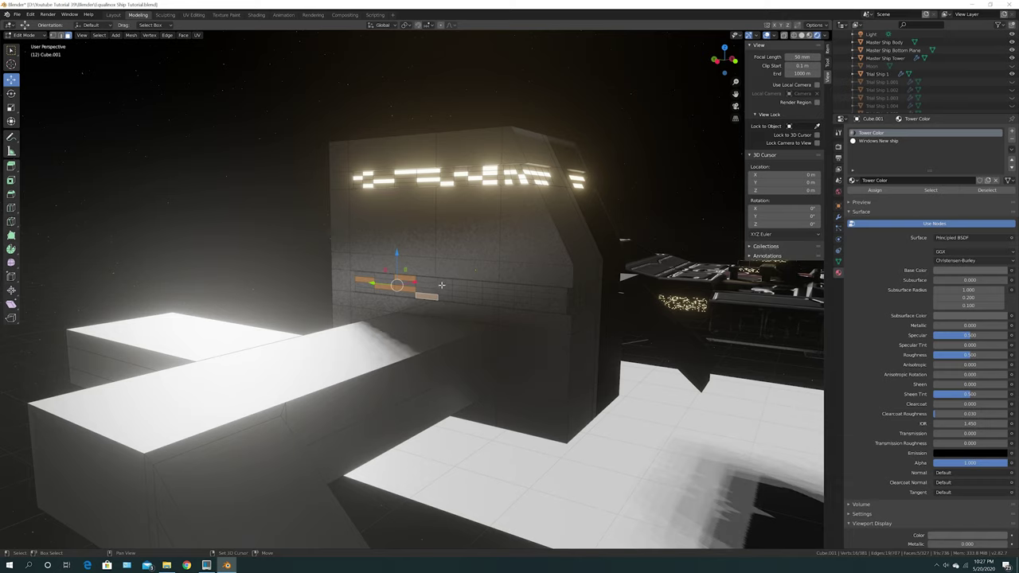
left_click(444, 282, "shift")
left_click(446, 286, "shift")
left_click(461, 290, "shift")
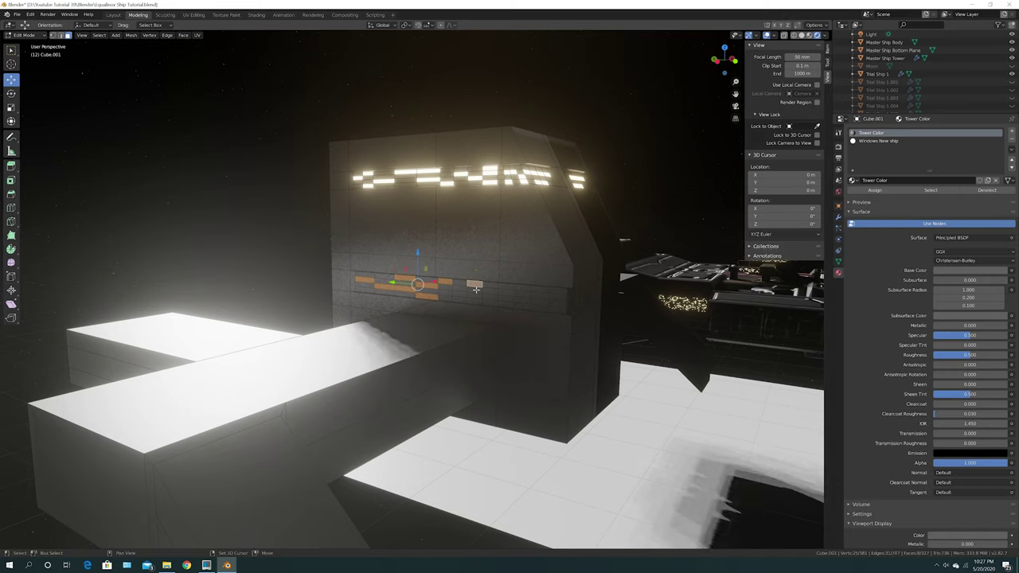
Step: Extend the selection with scattered faces along the side of the lower window strip toward the tower's front corner
left_click(462, 291, "shift")
left_click(462, 298, "shift")
left_click(488, 303, "shift")
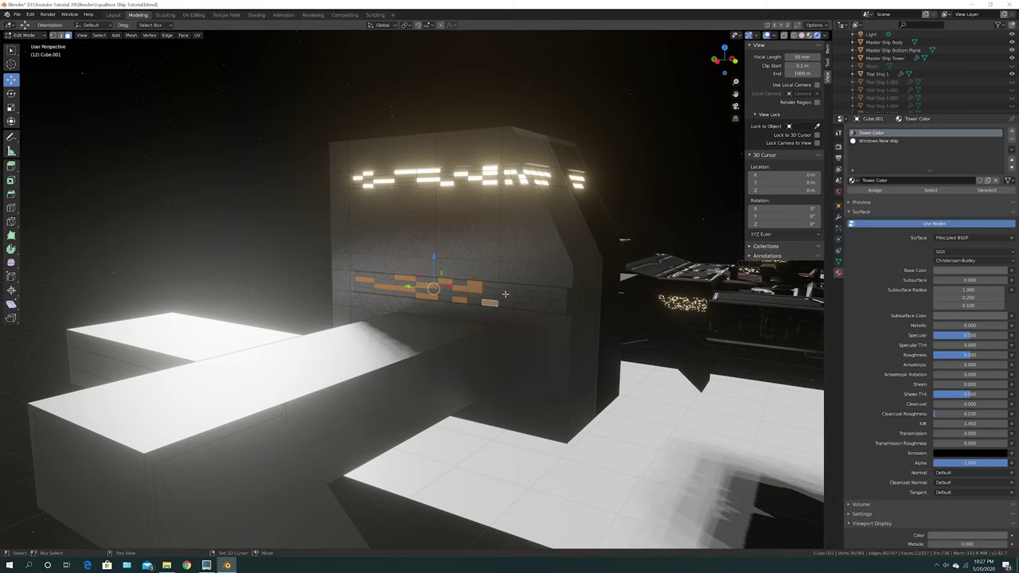
left_click(506, 294, "shift")
left_click(526, 290, "shift")
left_click(523, 304, "shift")
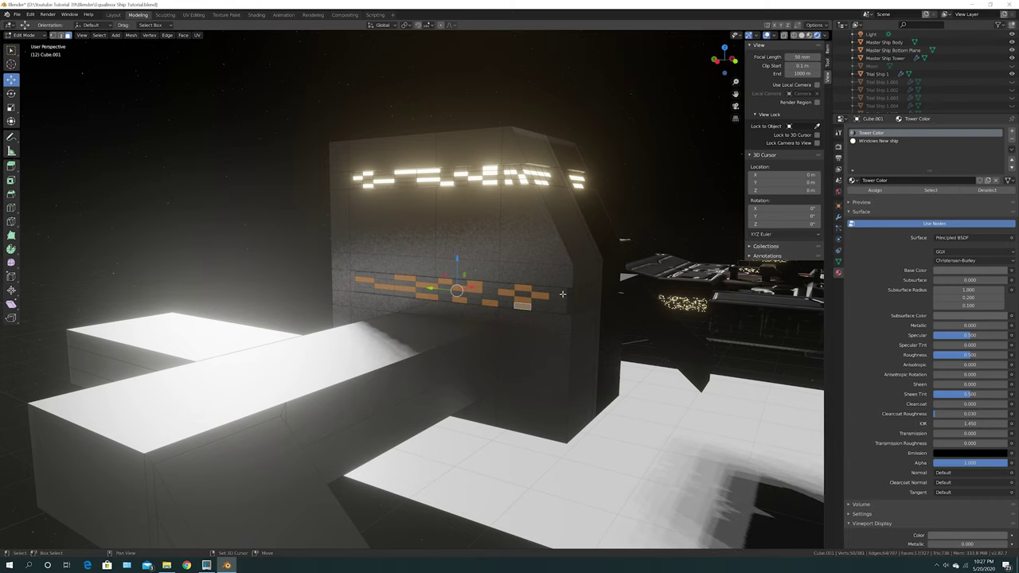
left_click(558, 293, "shift")
Step: Add small faces in two rows on the front of the lower window strip to the selection
middle_click_drag(561, 303, 505, 292)
left_click(468, 275, "shift")
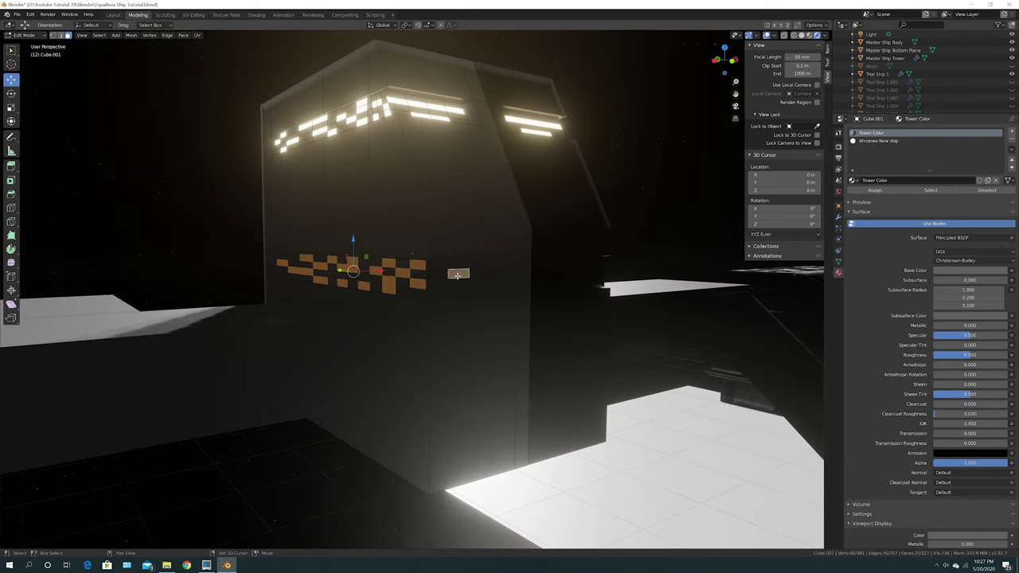
left_click(453, 278, "shift")
left_click(479, 273, "shift")
left_click(498, 273, "shift")
left_click(478, 292, "shift")
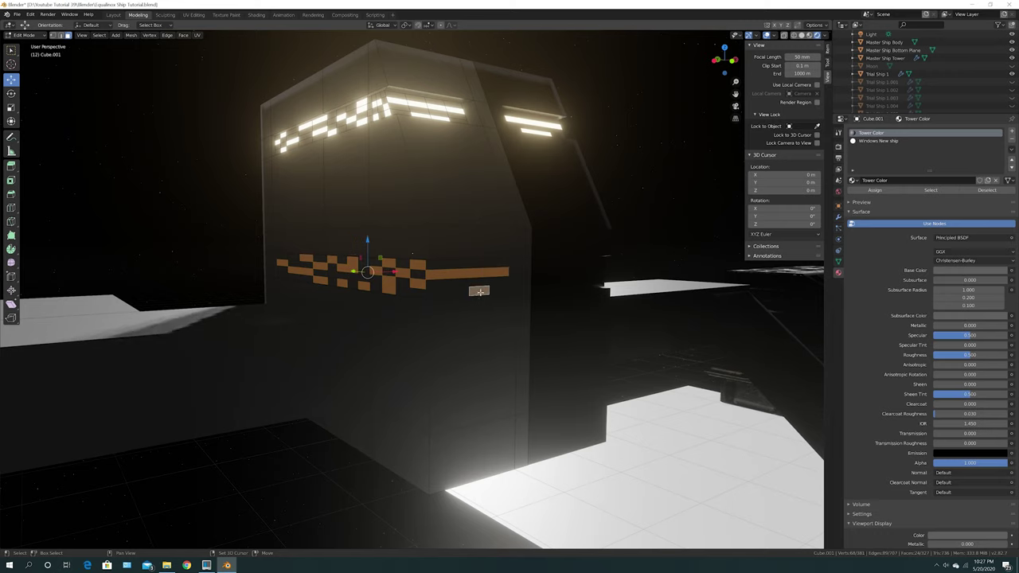
left_click(463, 295, "shift")
Step: Assign the Windows New ship material to the selected lower strip faces and clear the selection
scroll(473, 314, "down", 3)
middle_click_drag(482, 327, 498, 327)
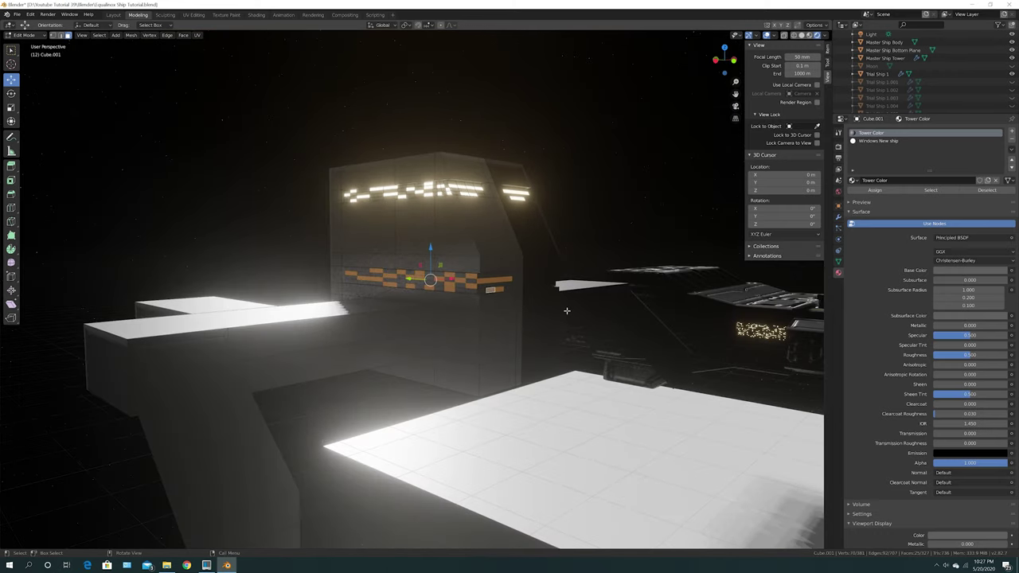
left_click(889, 141)
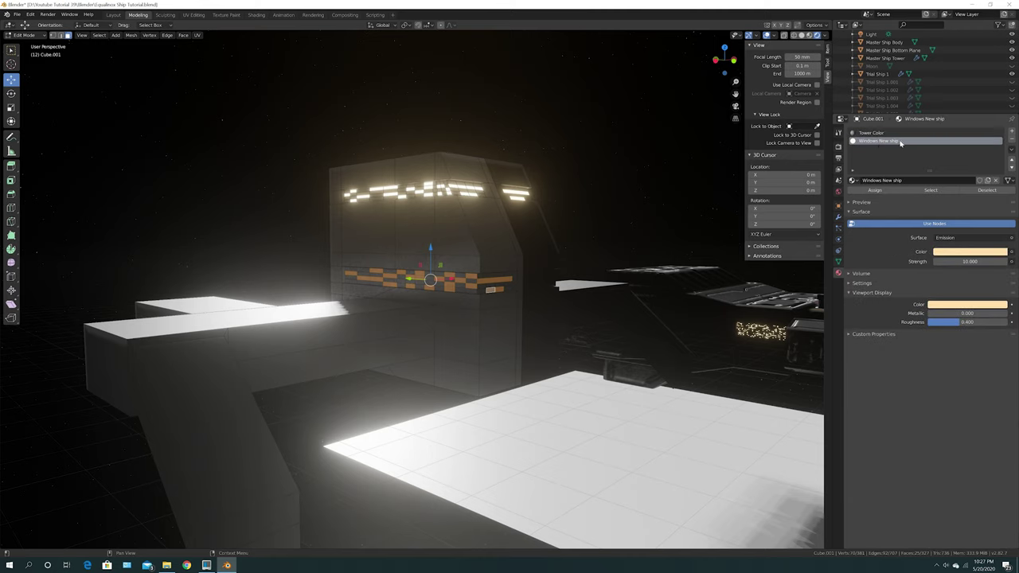
left_click(874, 191)
key("alt+a")
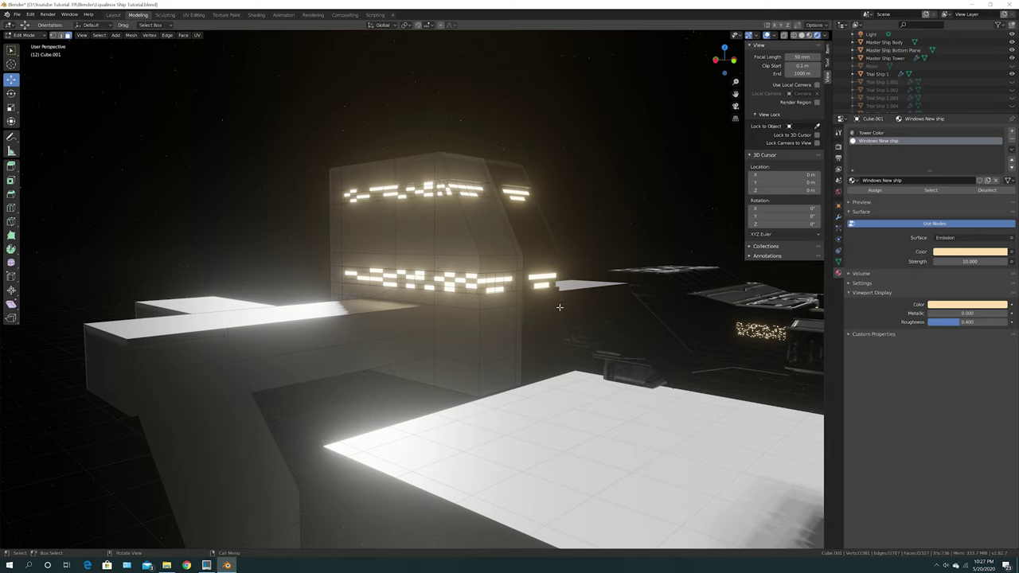
Step: Subdivide the long upper side face of the arm extending from the tower with 6 cuts
middle_click_drag(559, 308, 406, 286)
left_click(375, 244)
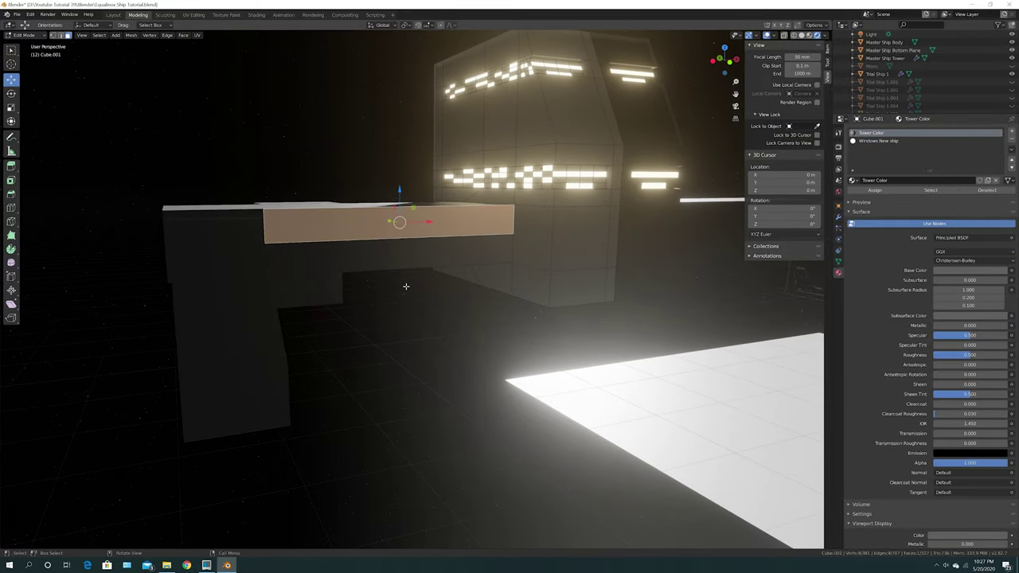
right_click(345, 231)
left_click(347, 230)
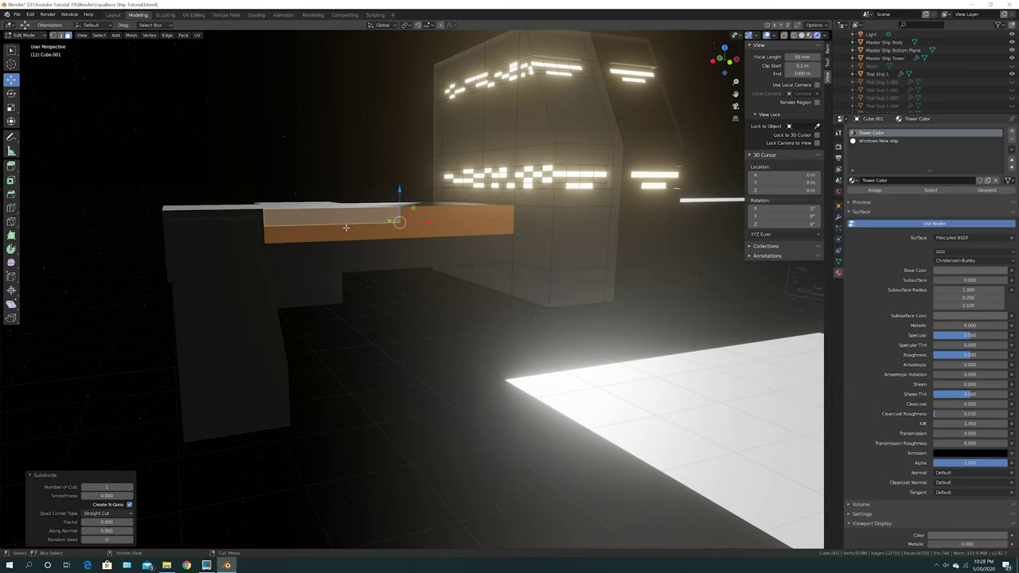
left_click(131, 486)
left_click(131, 487)
left_click(131, 486)
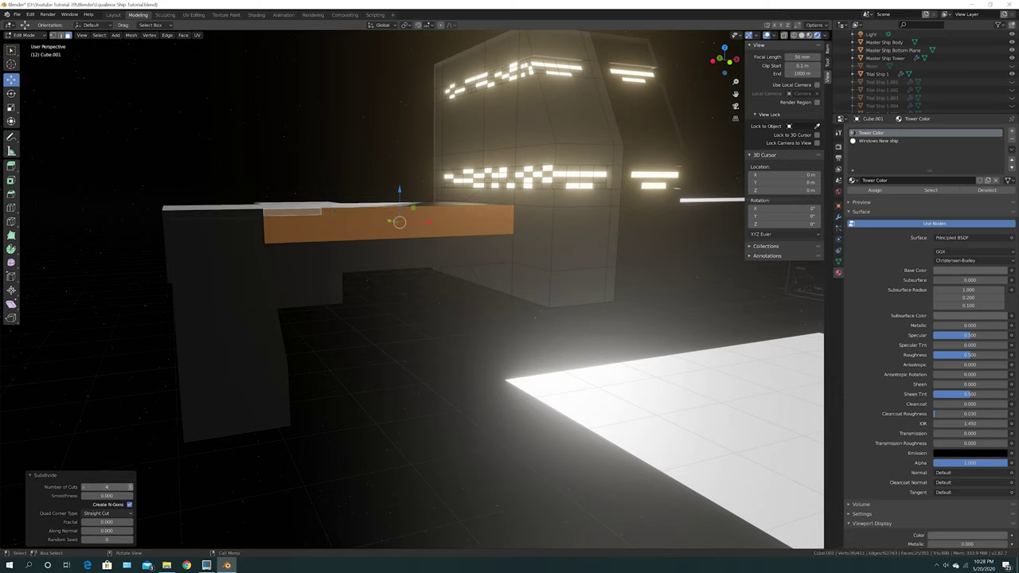
left_click(131, 486)
left_click(130, 486)
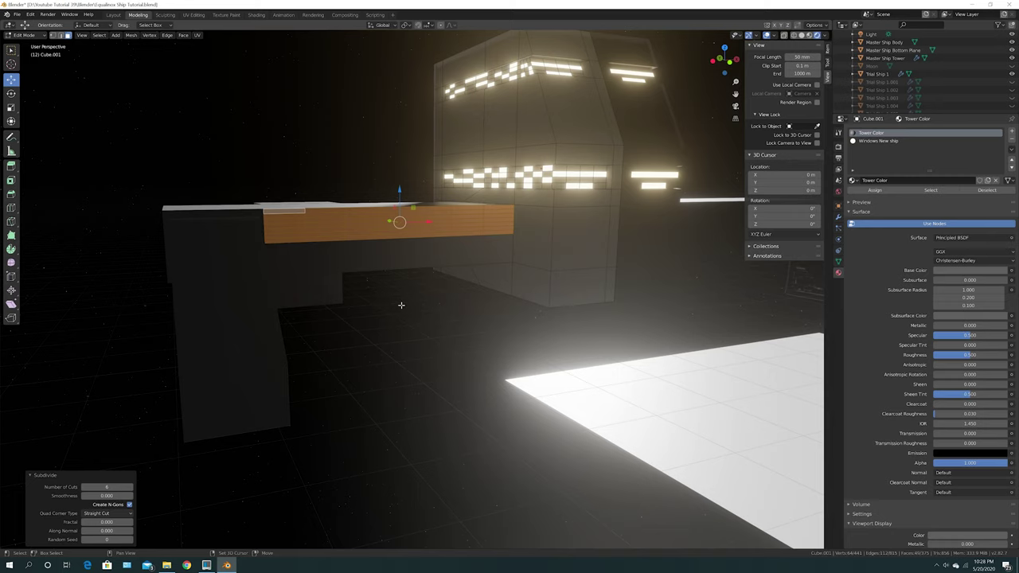
Step: Clear the selection and select a few staggered small faces along the subdivided side of the arm
middle_click_drag(403, 298, 448, 337)
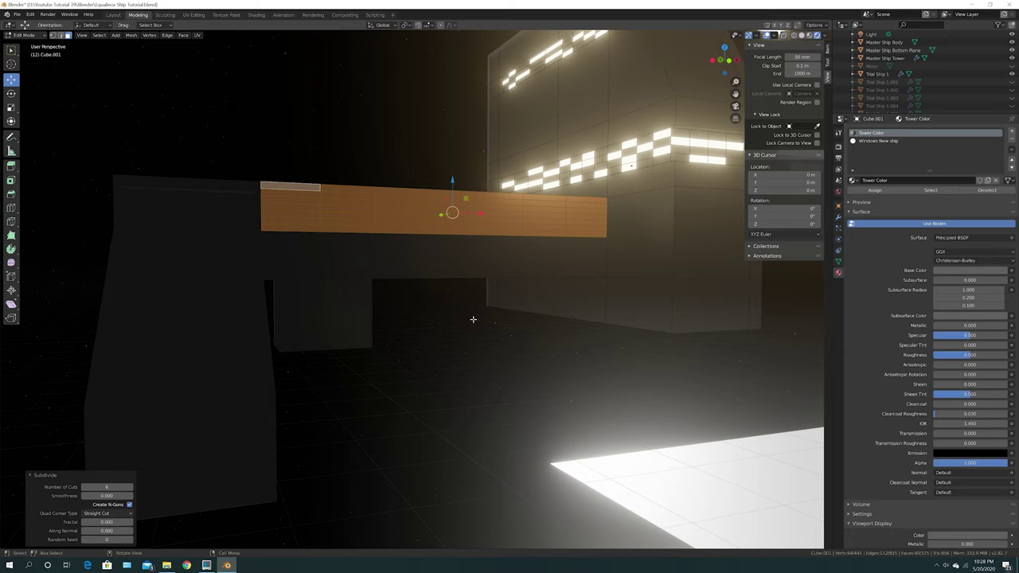
middle_click_drag(472, 319, 476, 336)
left_click(434, 354)
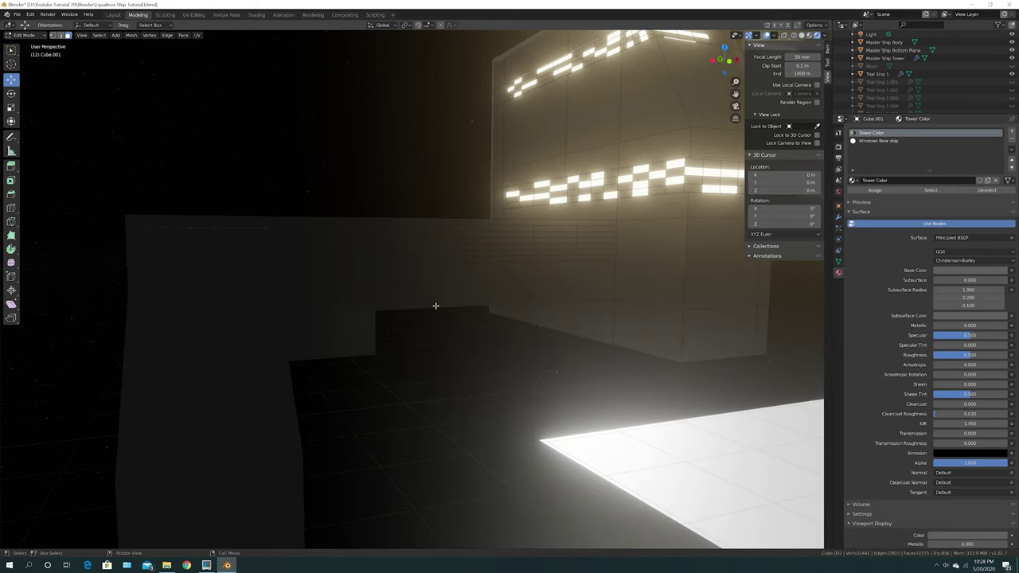
middle_click_drag(435, 306, 349, 257)
middle_click_drag(547, 269, 554, 291)
middle_click_drag(364, 268, 402, 271)
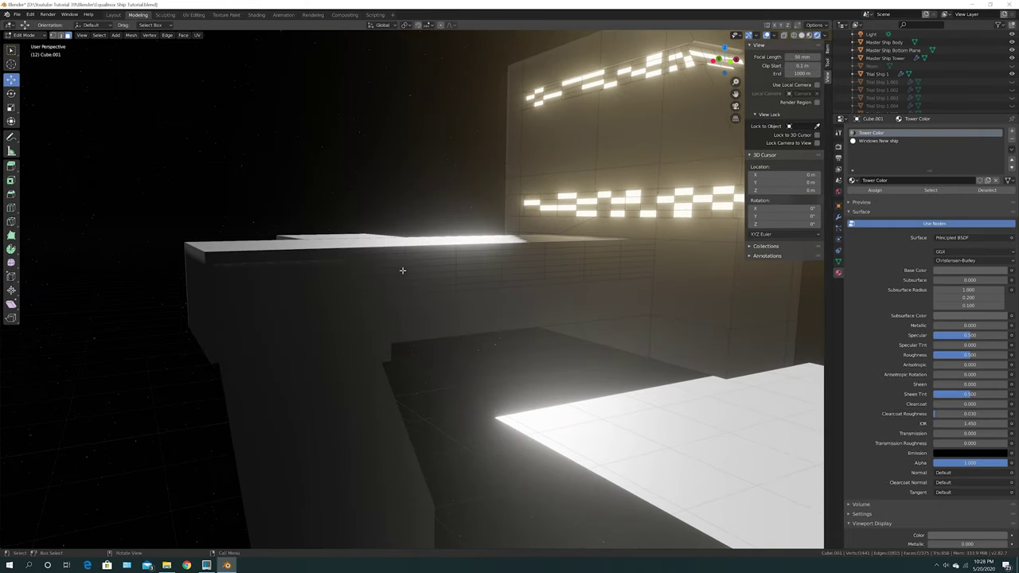
left_click(392, 264)
left_click(424, 270, "shift")
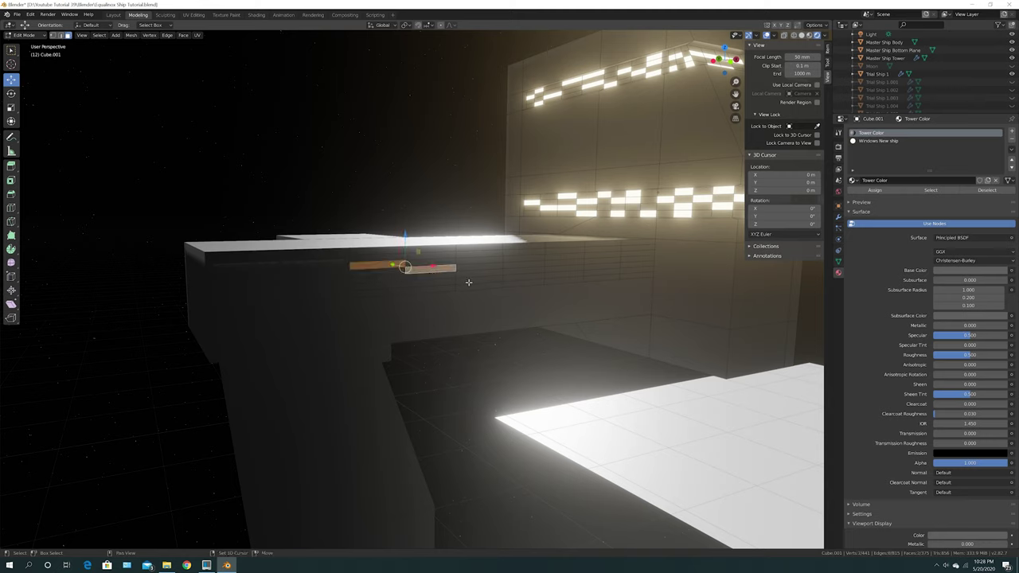
left_click(475, 274, "shift")
left_click(525, 254, "shift")
left_click(573, 250, "shift")
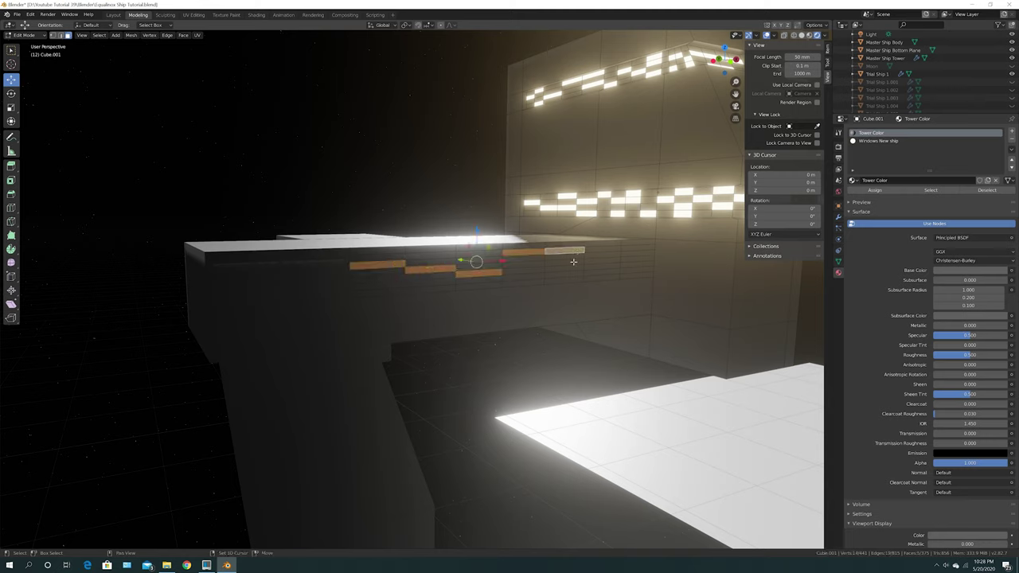
Step: Add more staggered small faces along the arm's subdivided side, up to the end nearest the tower, to the selection
left_click(573, 262, "shift")
left_click(570, 277, "shift")
left_click(430, 289, "shift")
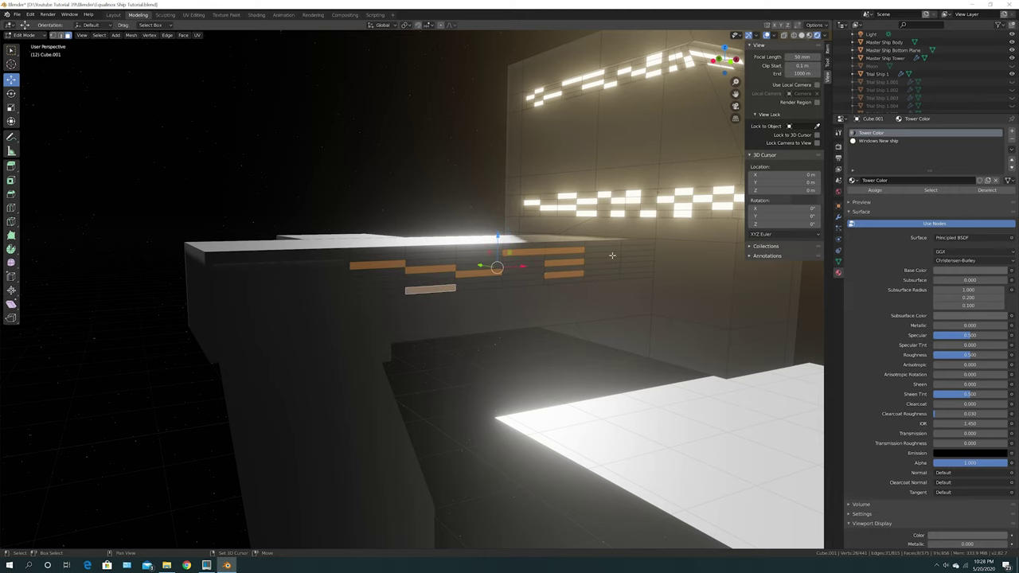
left_click(626, 248, "shift")
left_click(625, 249, "shift")
left_click(628, 252, "shift")
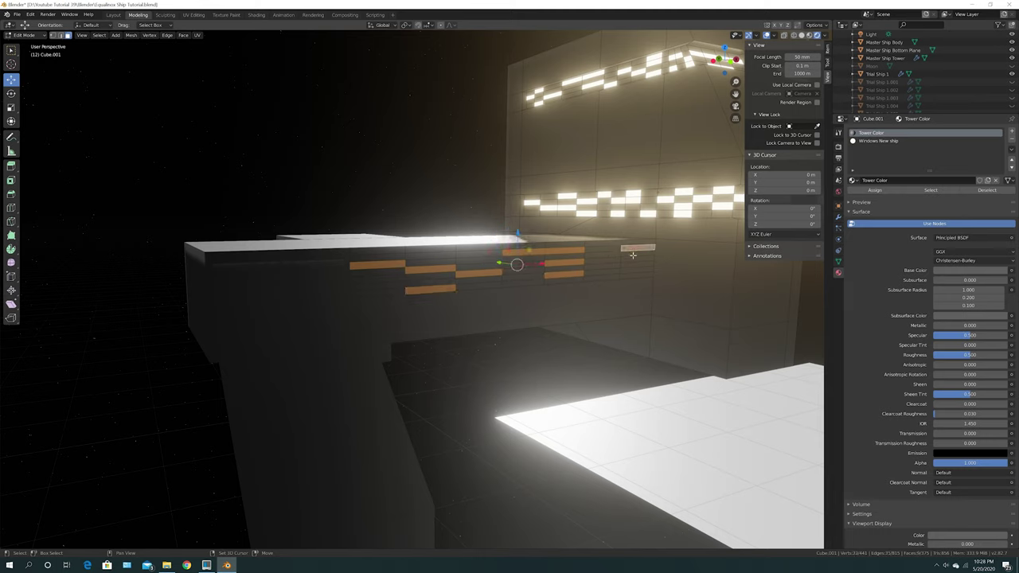
left_click(607, 244, "shift")
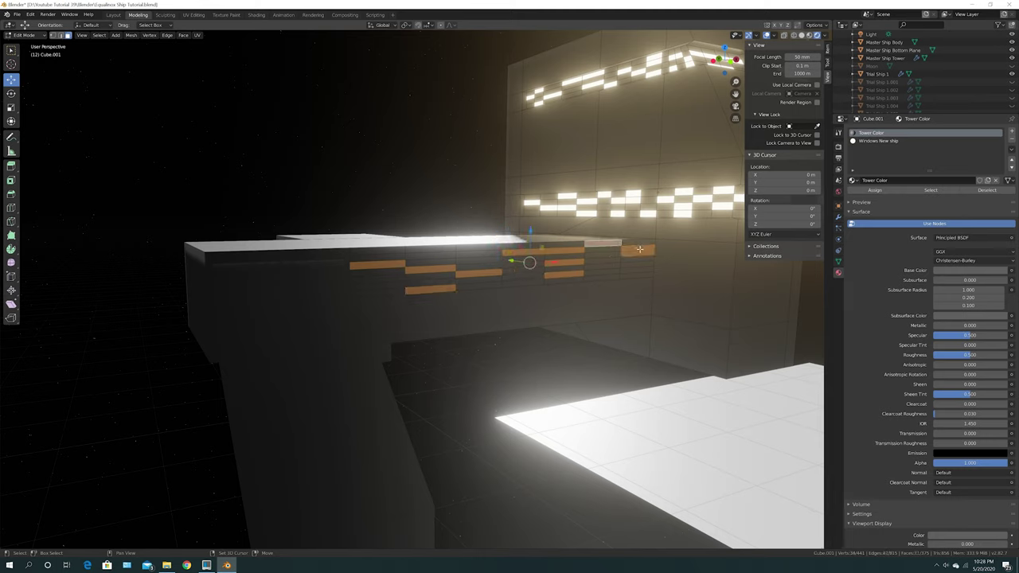
left_click(618, 263, "shift")
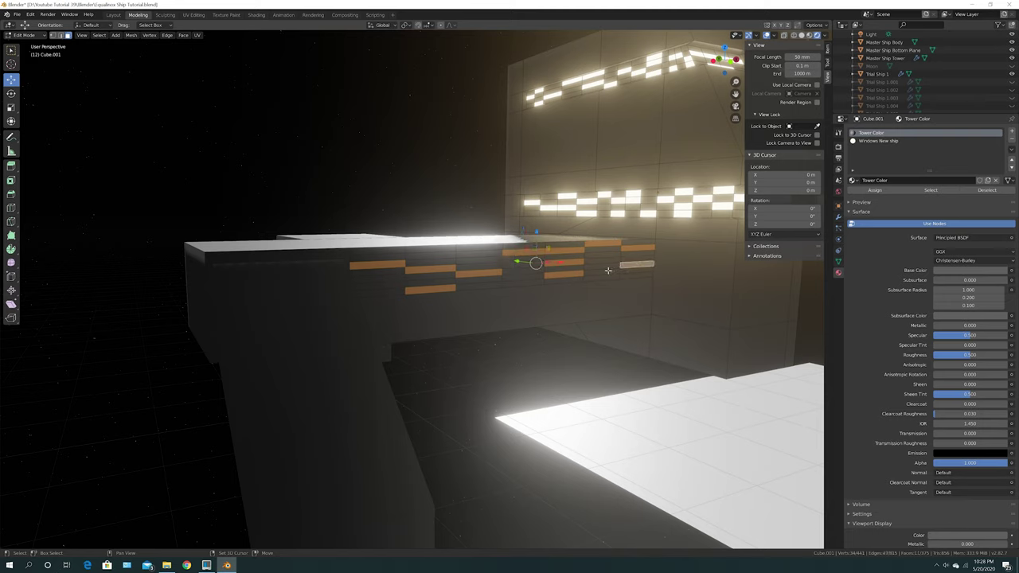
left_click(623, 276, "shift")
Step: Fill out the selection with small faces on the middle and outer part of the arm's subdivided side
left_click(501, 280, "shift")
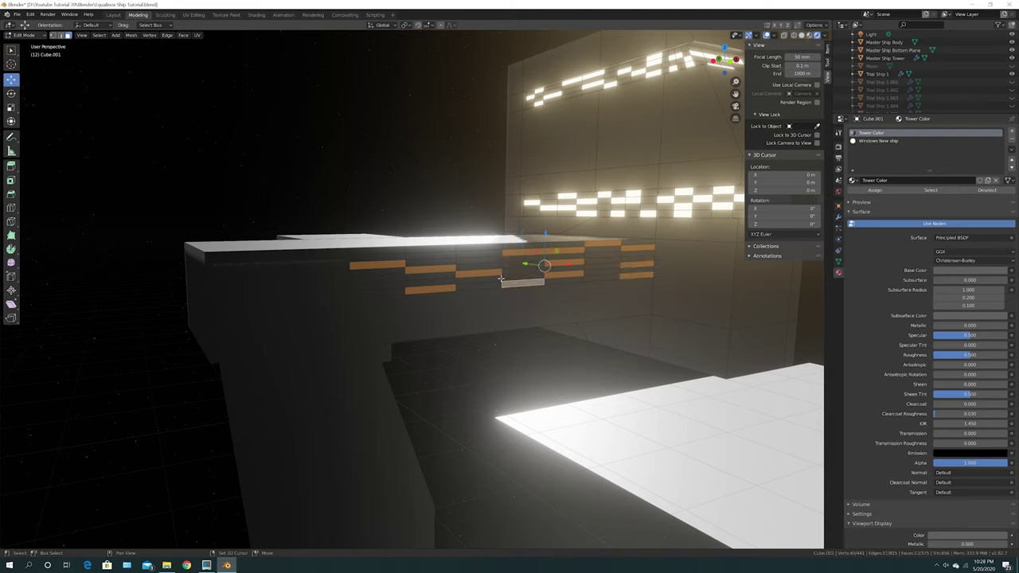
left_click(475, 260, "shift")
left_click(398, 251, "shift")
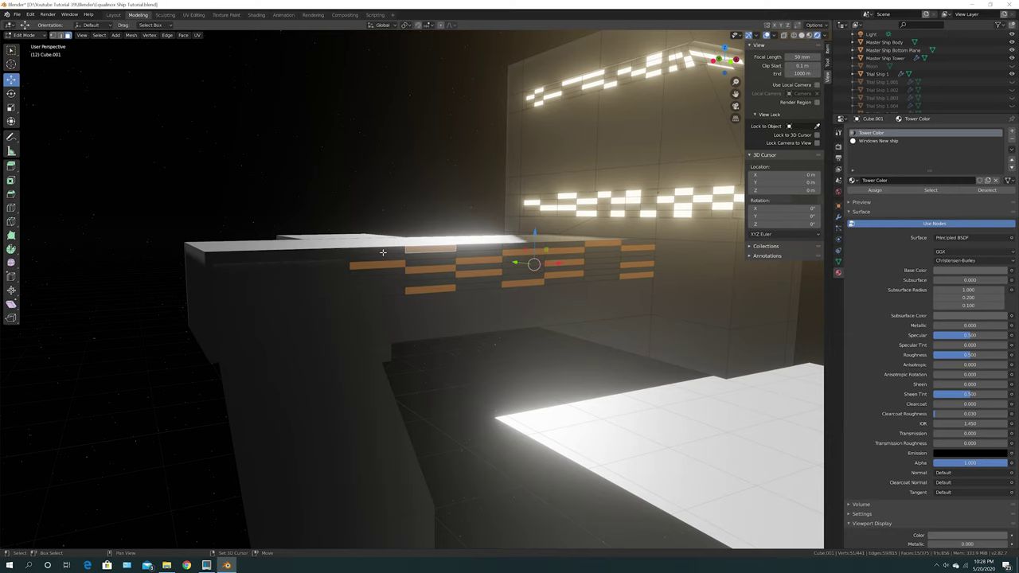
left_click(383, 252, "shift")
left_click(384, 255, "shift")
left_click(388, 288, "shift")
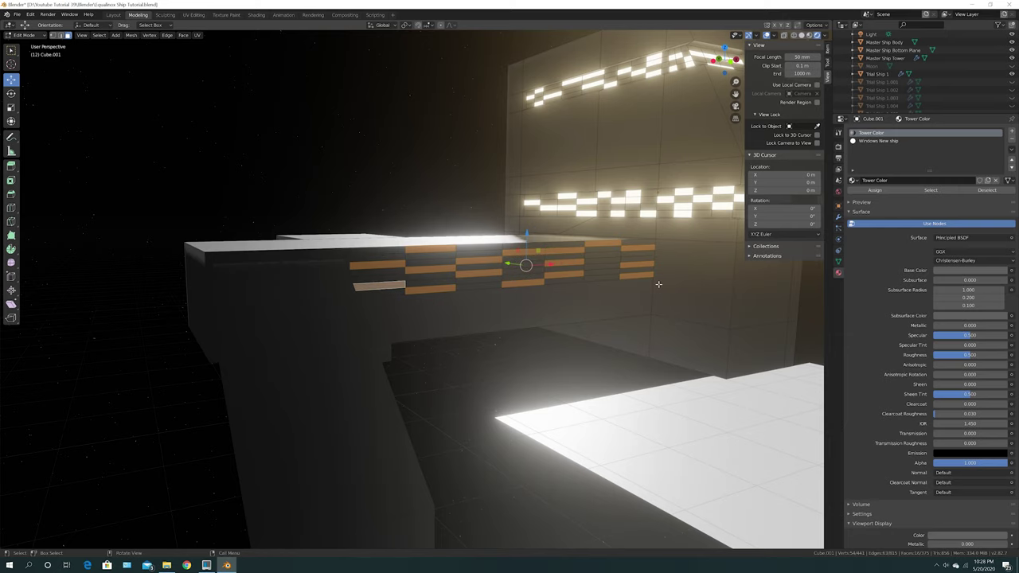
Step: Assign the Windows New ship material to the selected faces on the arm's side
middle_click_drag(658, 284, 660, 296)
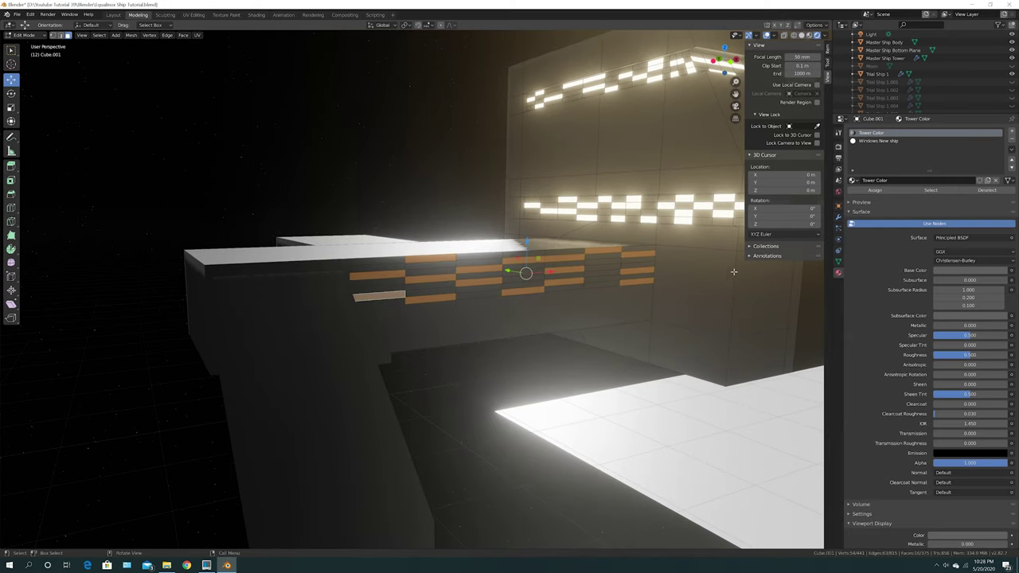
left_click(878, 141)
left_click(874, 190)
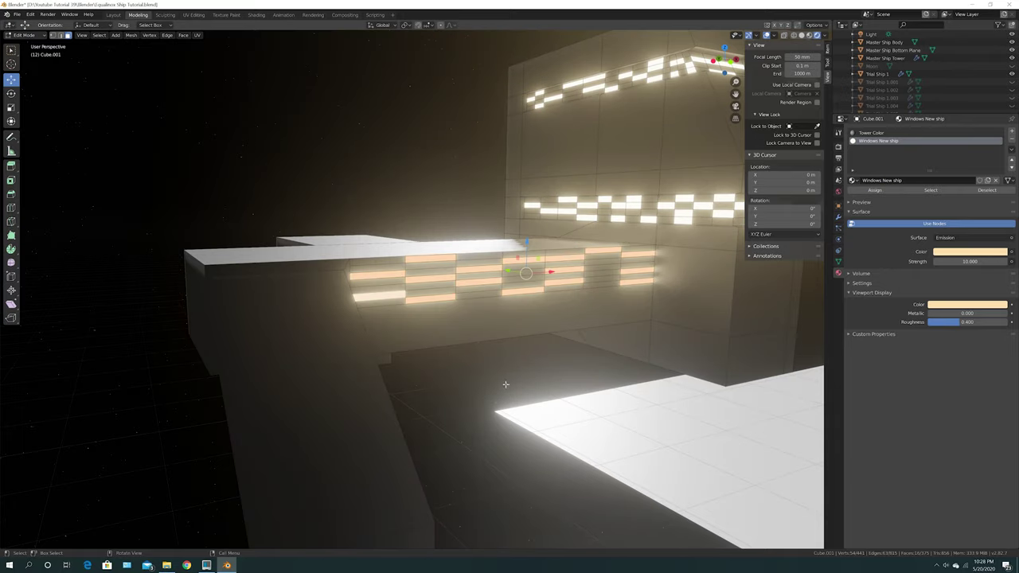
Step: Subdivide the long middle face on the arm's outer end, above the leg, with 5 cuts
middle_click_drag(505, 384, 641, 337)
left_click(641, 336)
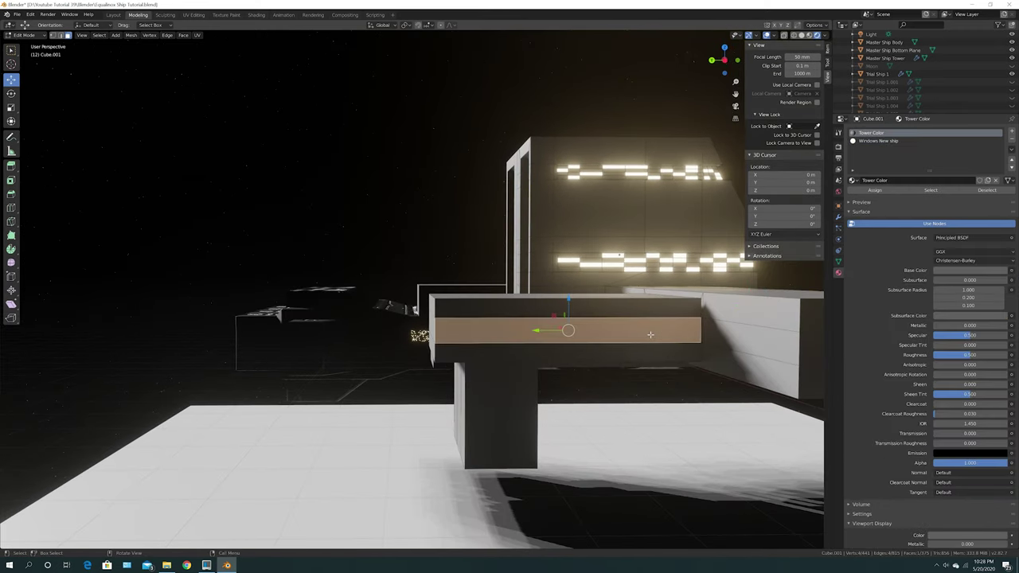
right_click(639, 333)
left_click(637, 342)
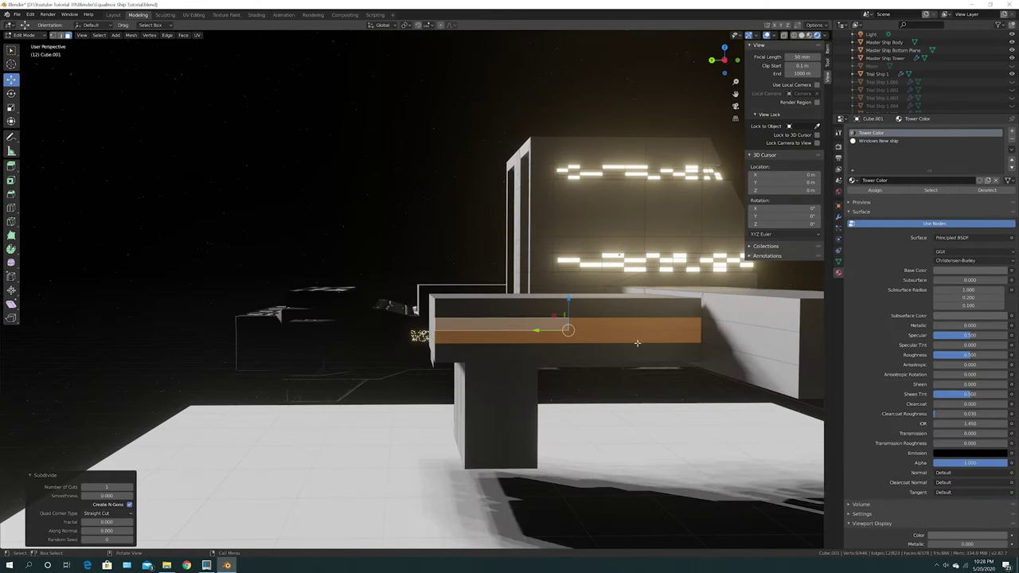
left_click(130, 488)
left_click(130, 488)
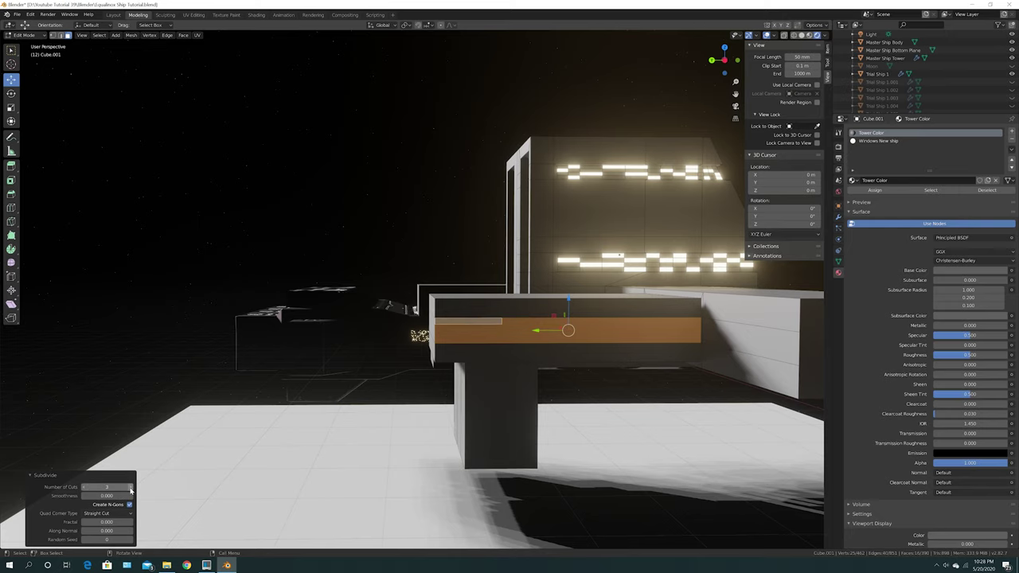
left_click(131, 489)
left_click_drag(159, 491, 580, 473)
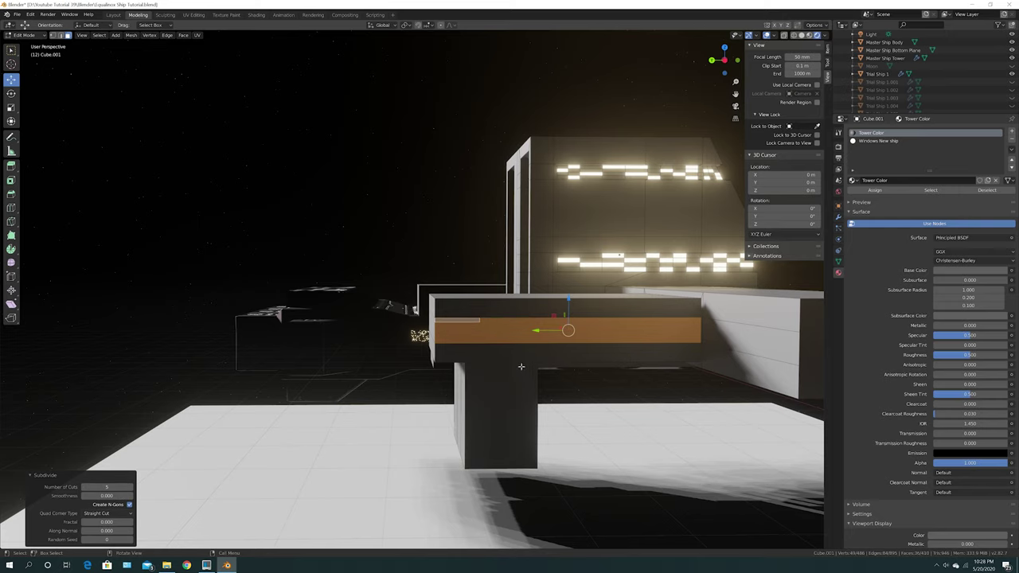
Step: Clear the selection and select staggered small faces from the far corner to past the middle of the arm's subdivided outer face
left_click(434, 251)
scroll(516, 368, "up", 1)
left_click(496, 337)
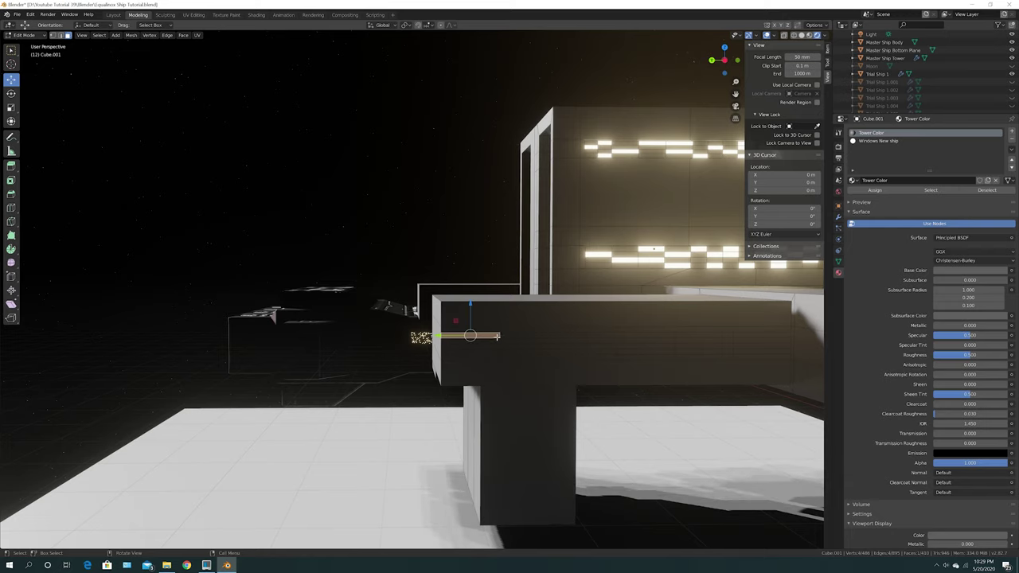
left_click(530, 341, "shift")
left_click(579, 330, "shift")
left_click(587, 341, "shift")
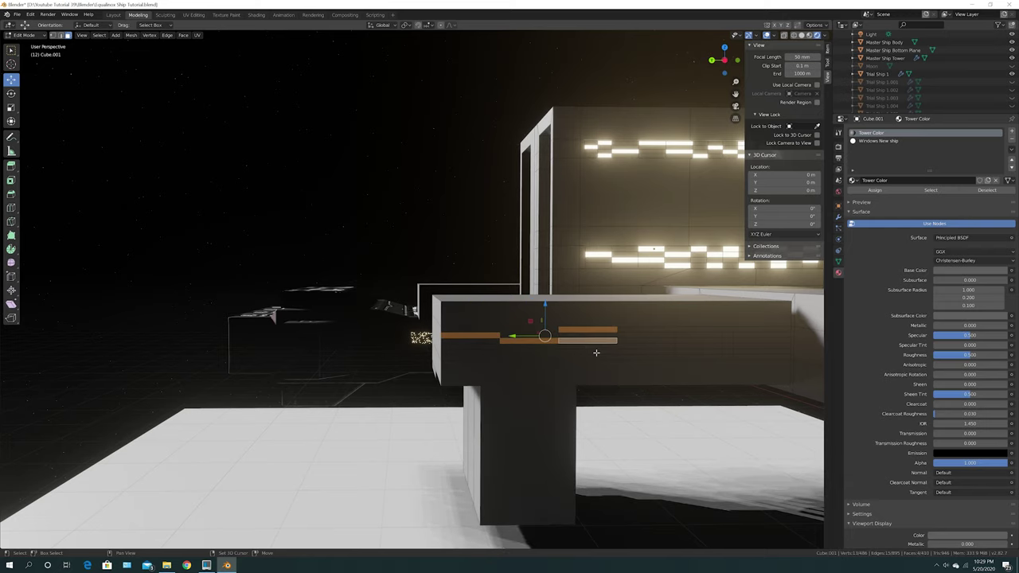
left_click(595, 351, "shift")
left_click(645, 347, "shift")
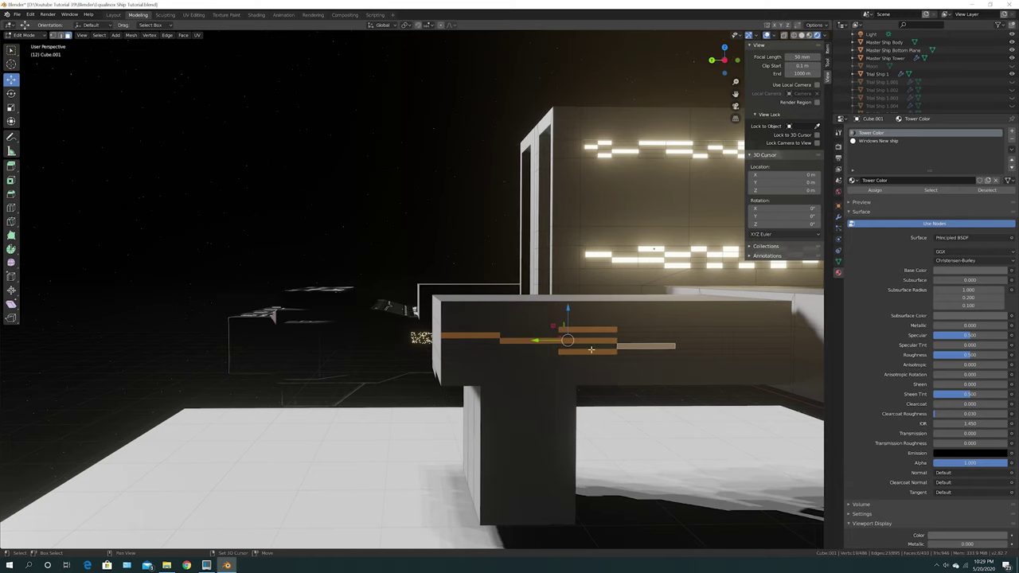
left_click(489, 358, "shift")
Step: Extend the window selection with staggered small faces across the remaining part of the arm's outer face
left_click(690, 329, "shift")
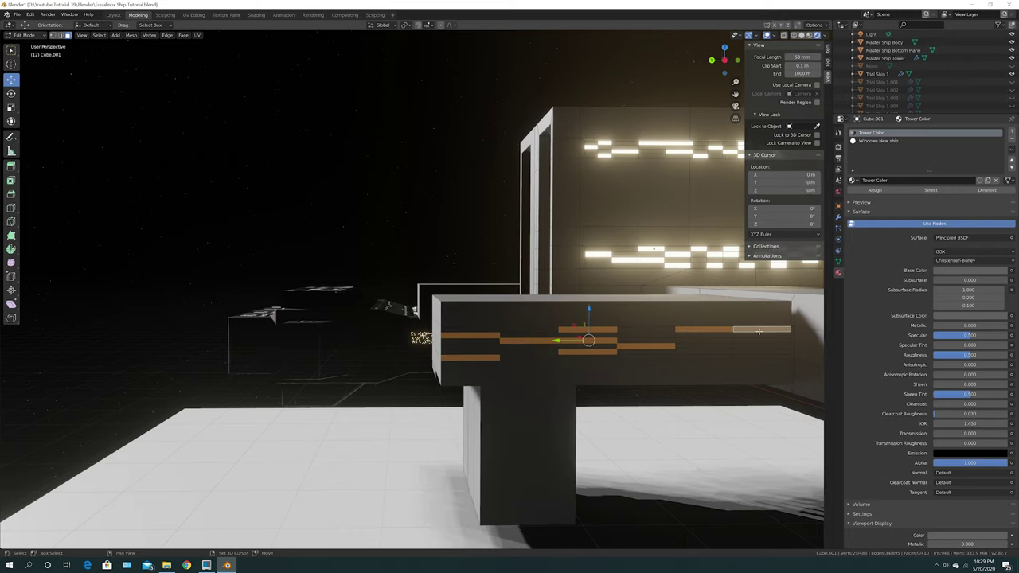
left_click(756, 340, "shift")
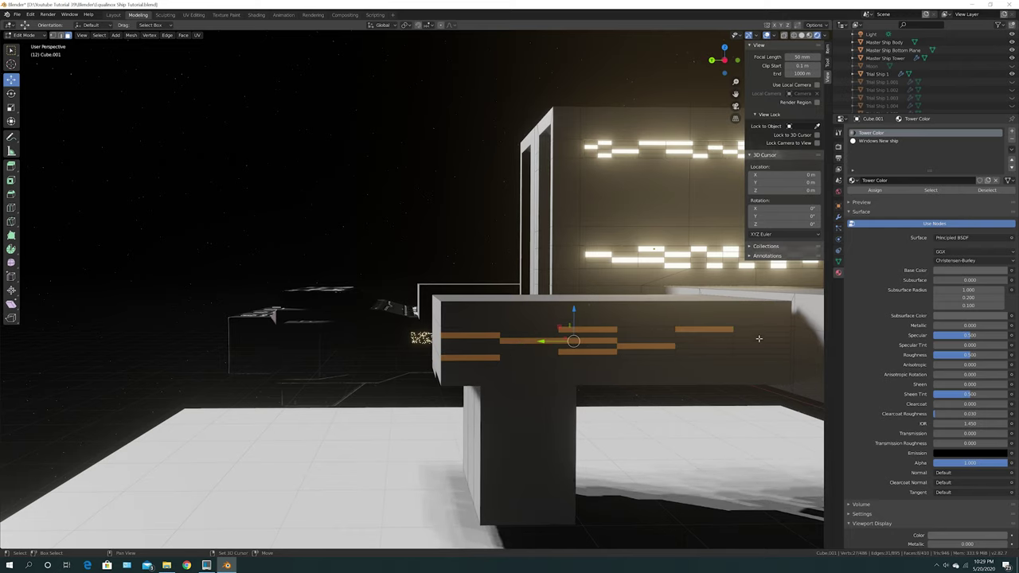
left_click(709, 356, "shift")
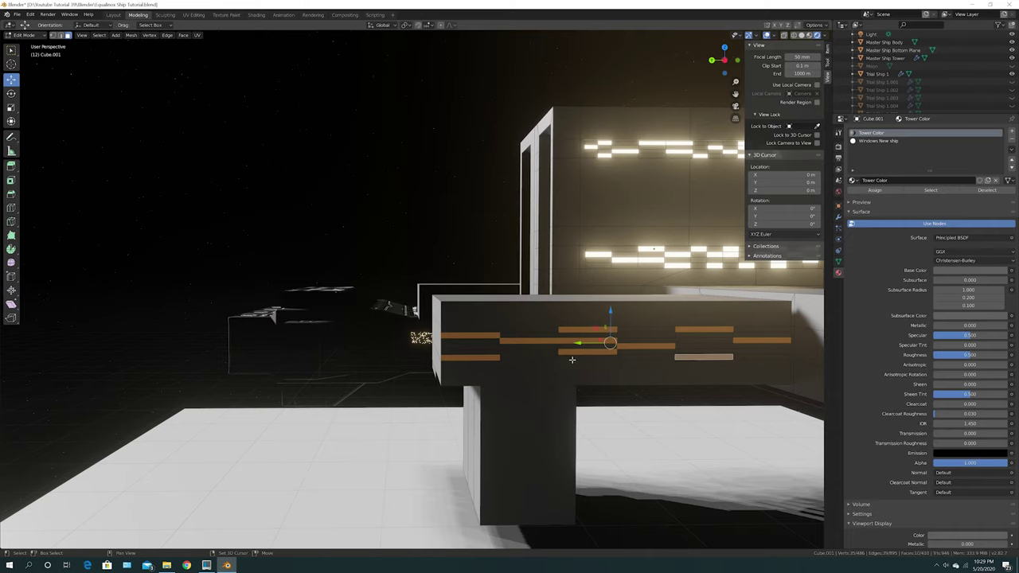
left_click(756, 351, "shift")
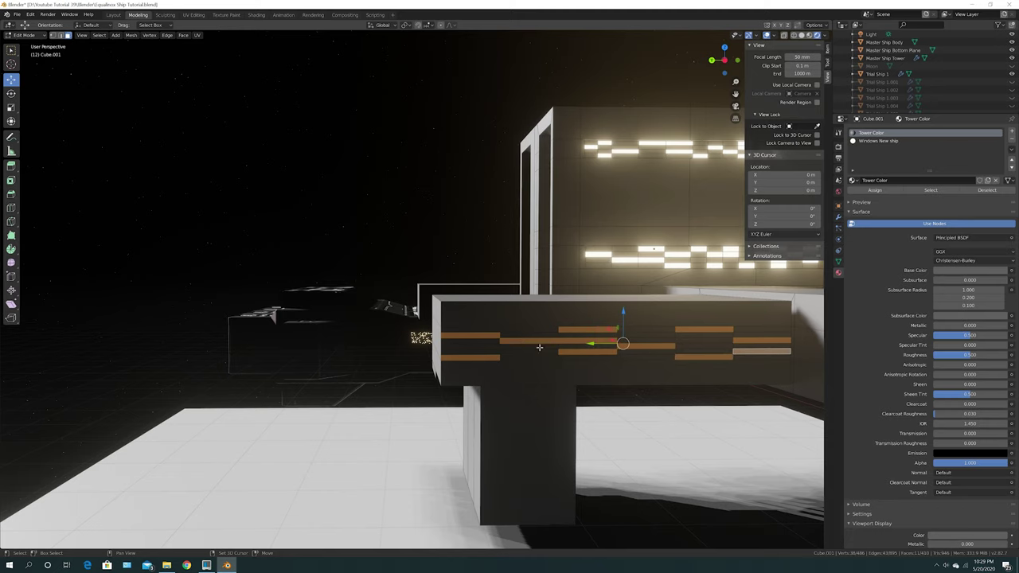
middle_click_drag(627, 372, 617, 354)
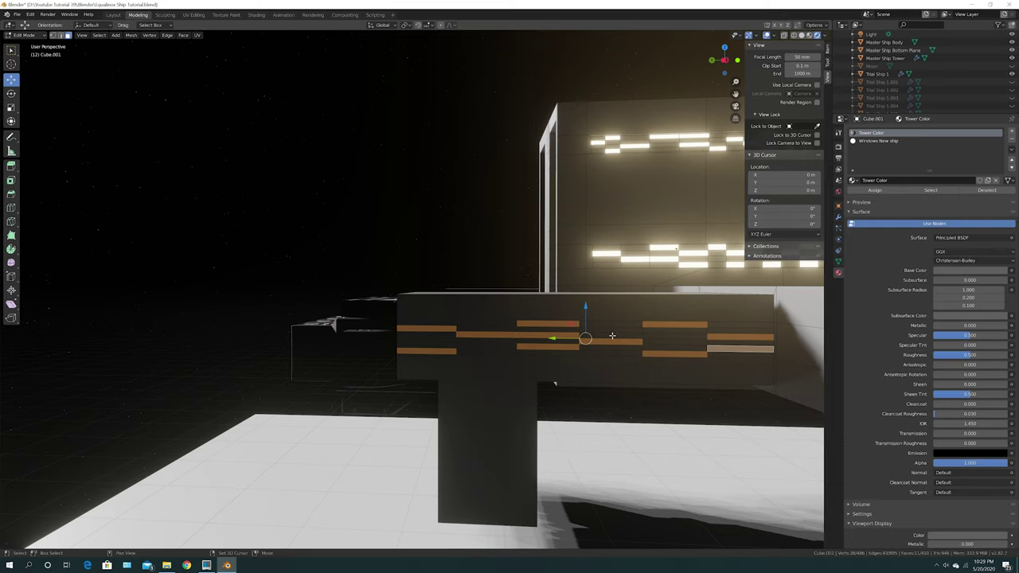
left_click(667, 337, "shift")
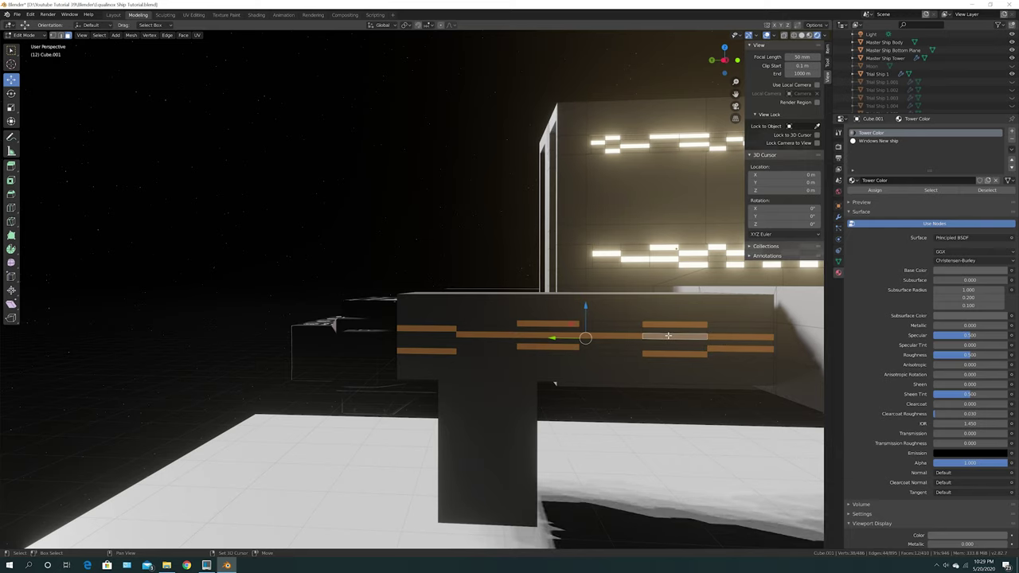
left_click(734, 331, "shift")
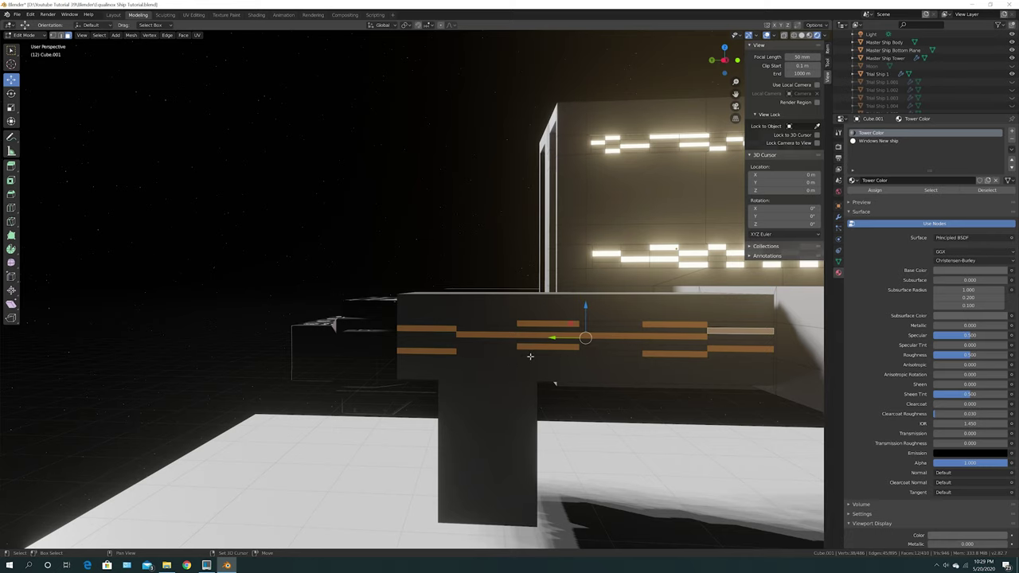
Step: Assign the Windows New ship material to the selected faces of the arm's outer face and save the file
middle_click_drag(569, 374, 599, 373)
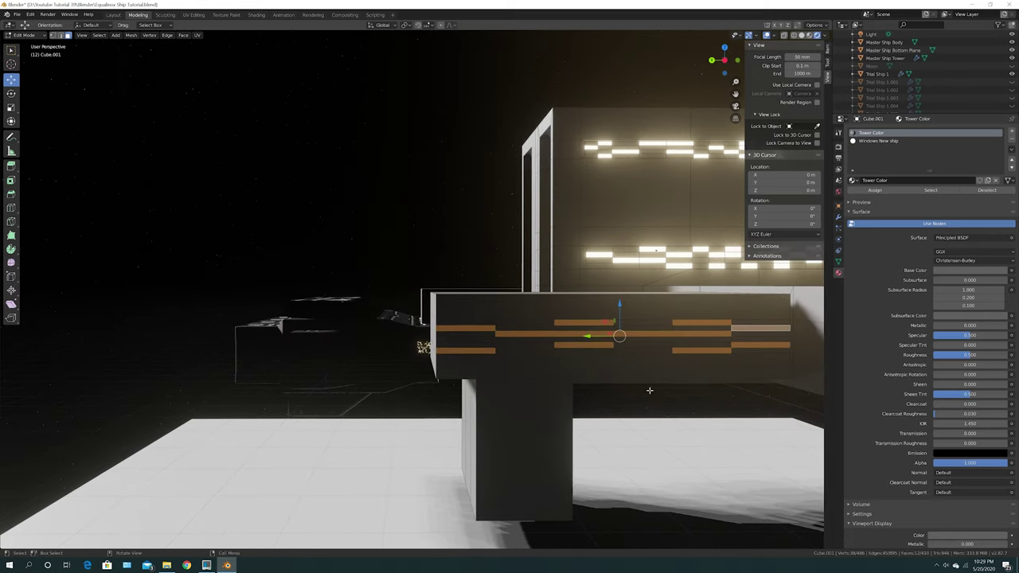
left_click(879, 140)
left_click(874, 190)
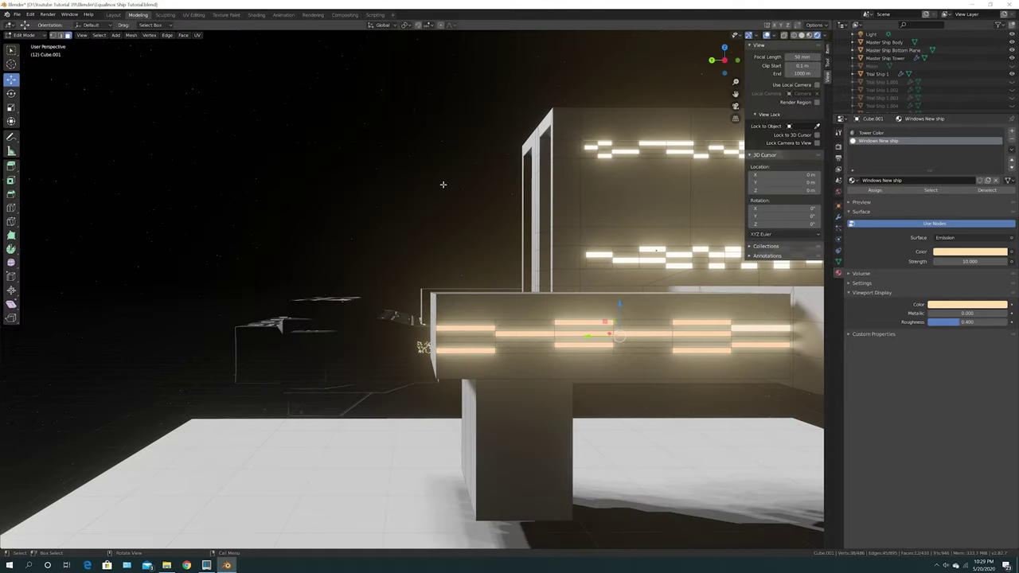
middle_click_drag(504, 252, 475, 284)
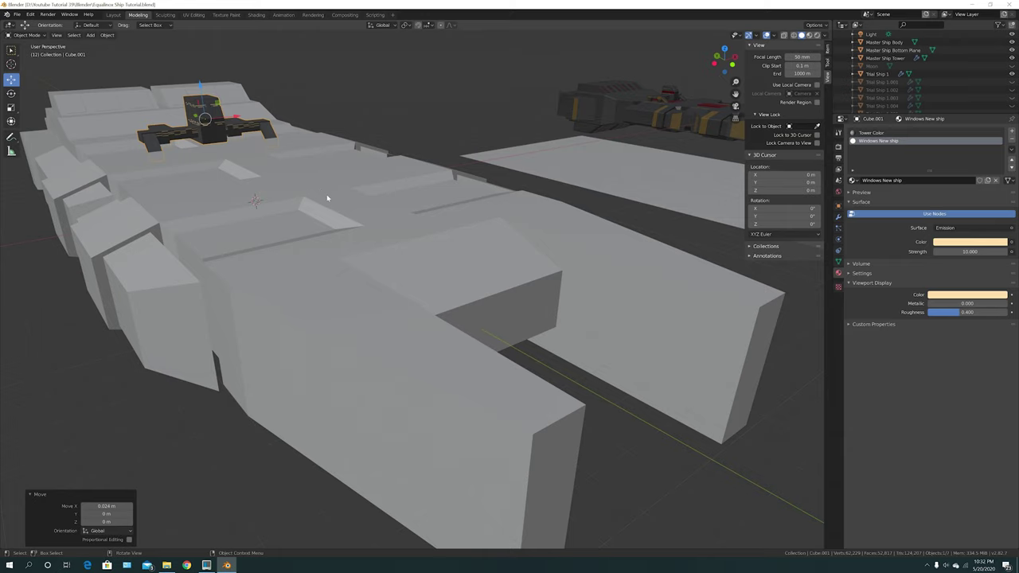
key("ctrl+s")
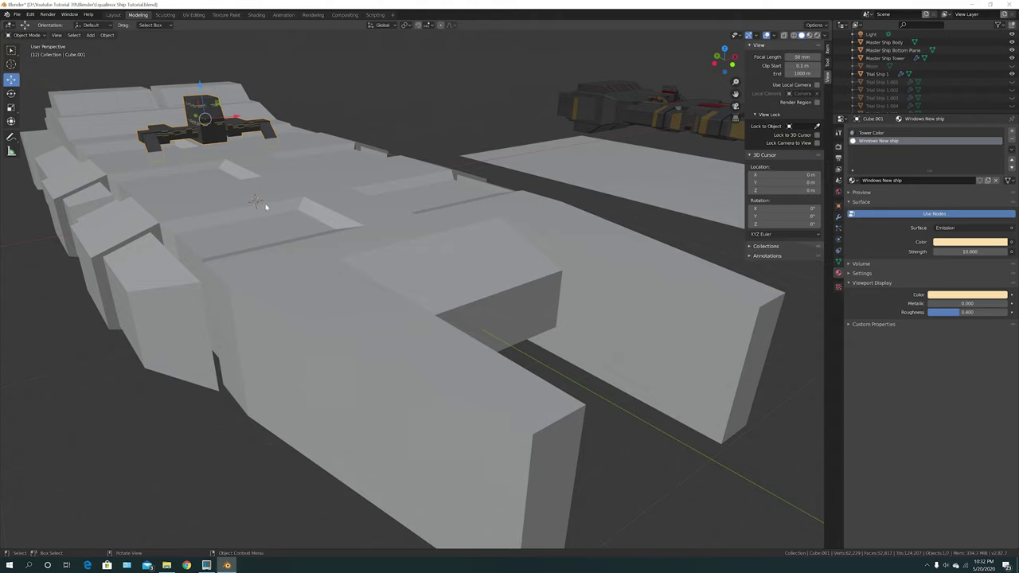
Step: Select the main ship hull, Trial Ship 1, and switch it to Edit Mode
left_click(315, 270)
middle_click_drag(313, 268, 322, 233, "shift")
scroll(307, 206, "down", 2)
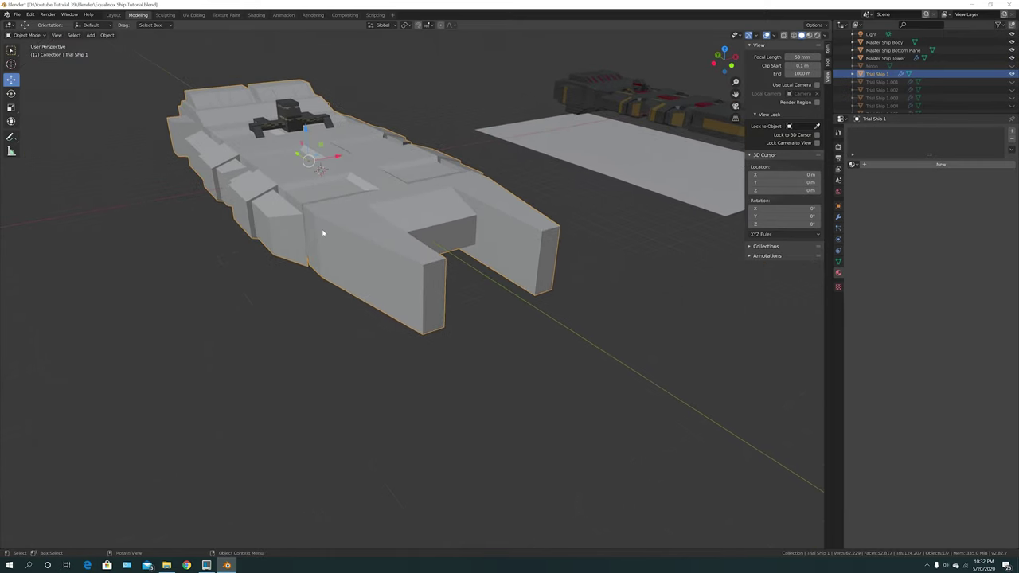
scroll(324, 236, "up", 2)
scroll(310, 245, "up", 1)
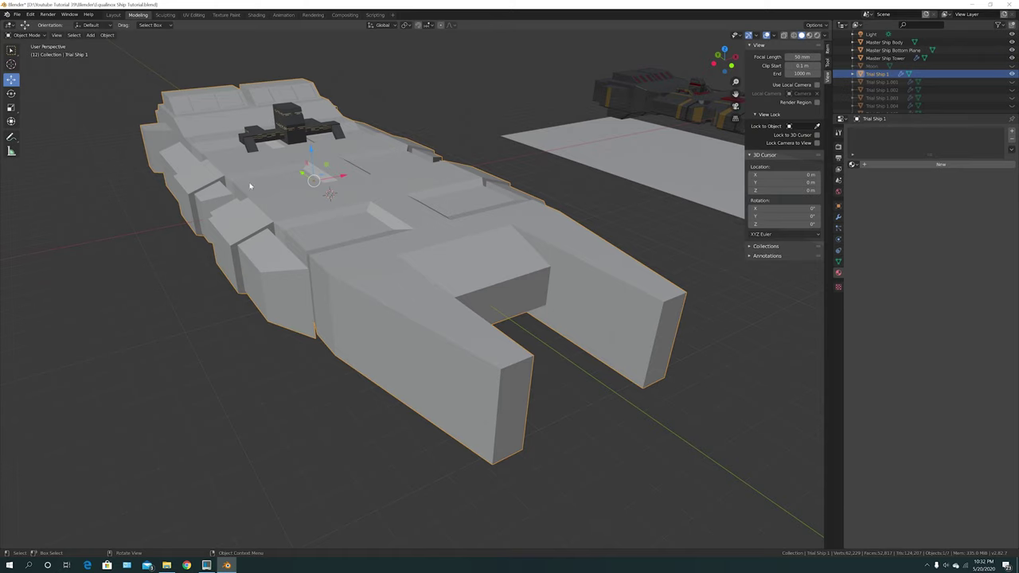
scroll(367, 296, "up", 5)
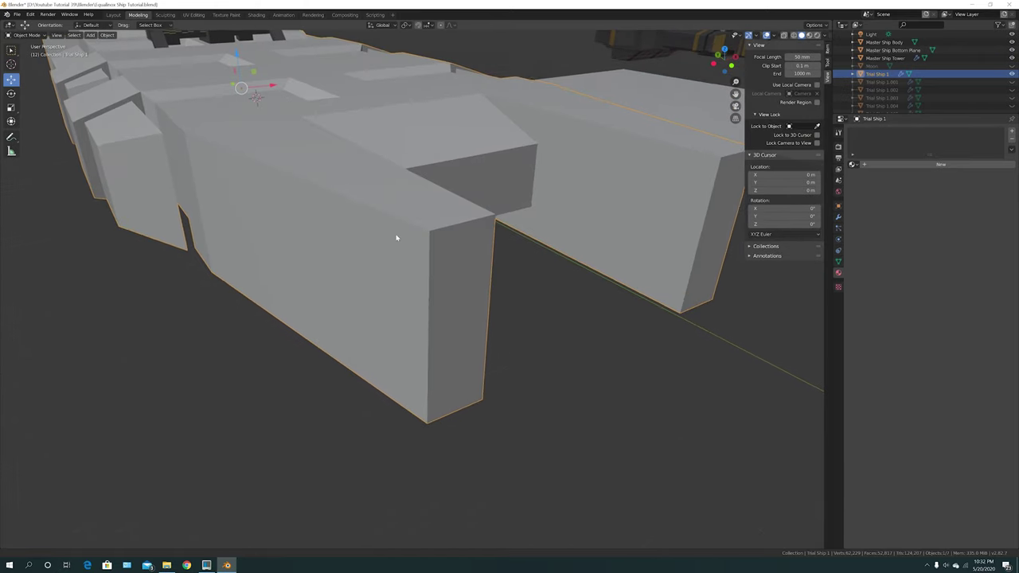
middle_click_drag(387, 248, 386, 250)
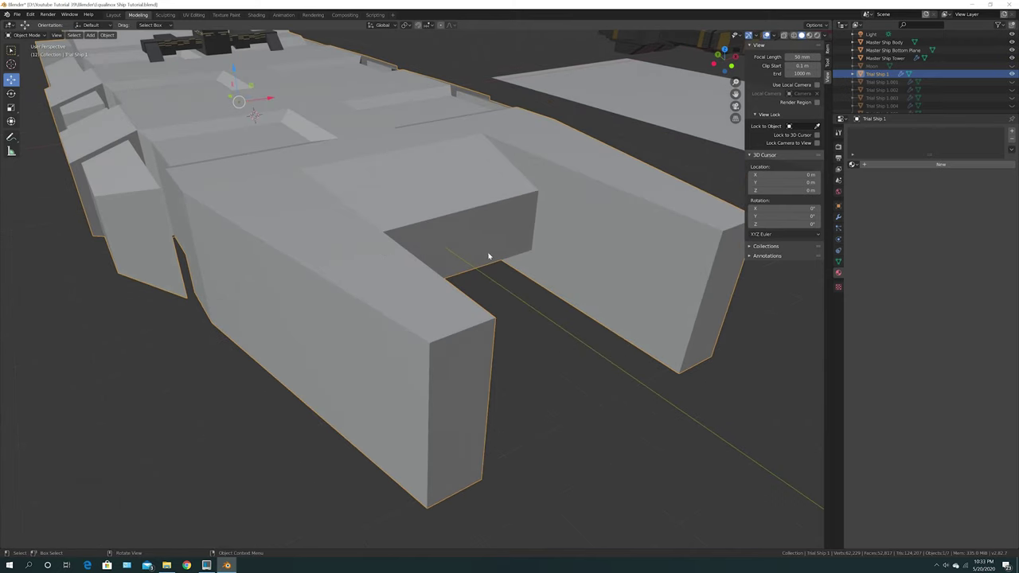
left_click(27, 35)
left_click(26, 35)
left_click(32, 53)
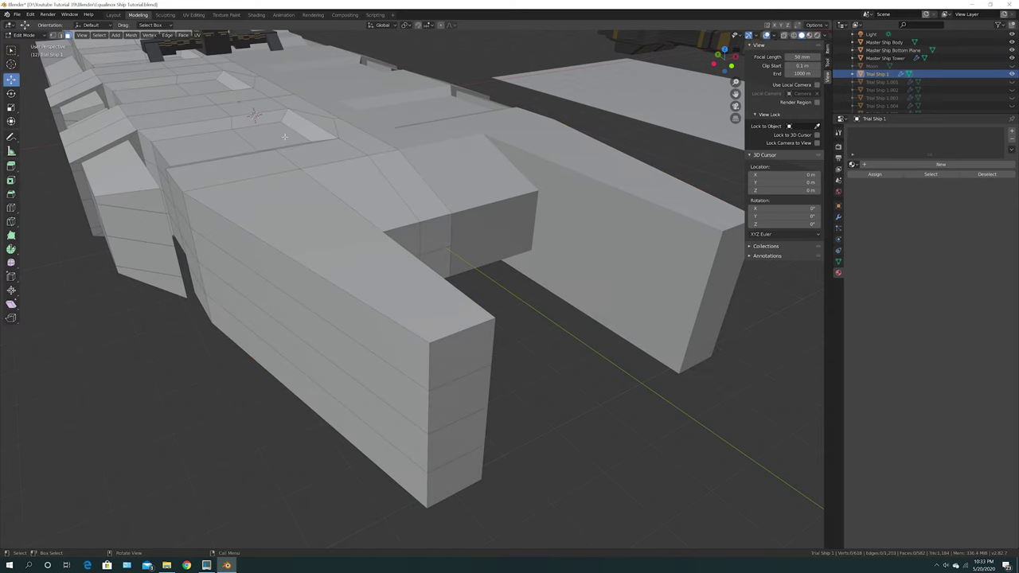
Step: Add a Bevel modifier to the ship hull and inspect its edges up close
left_click(837, 217)
left_click(884, 132)
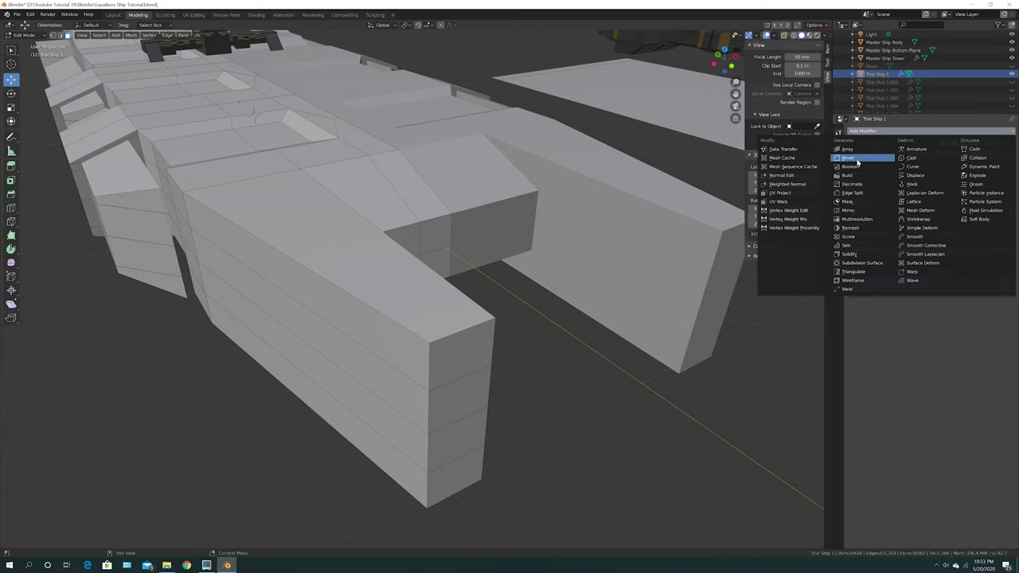
left_click(856, 159)
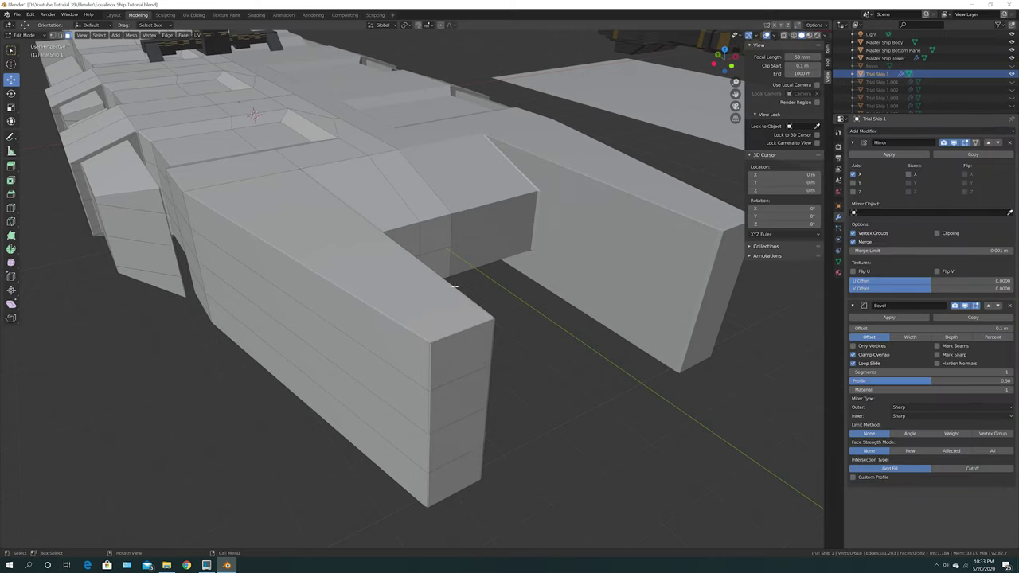
middle_click_drag(320, 299, 443, 289)
scroll(350, 286, "up", 3)
scroll(353, 287, "down", 3)
scroll(320, 268, "up", 3)
scroll(443, 289, "down", 3)
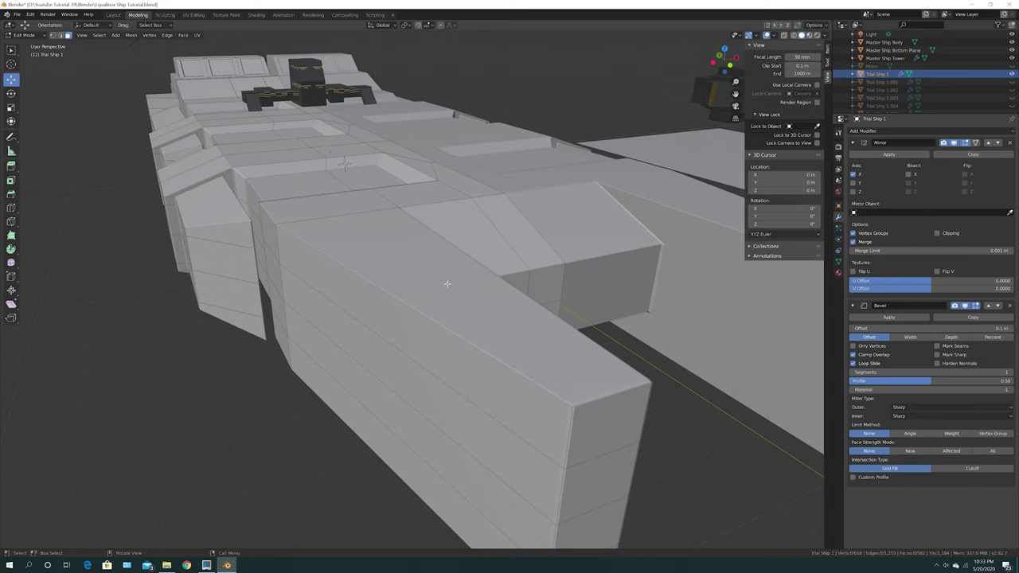
Step: Add a cube in Object Mode and move it about 13.5 m along negative X, beside the ship hull
scroll(447, 284, "down", 5)
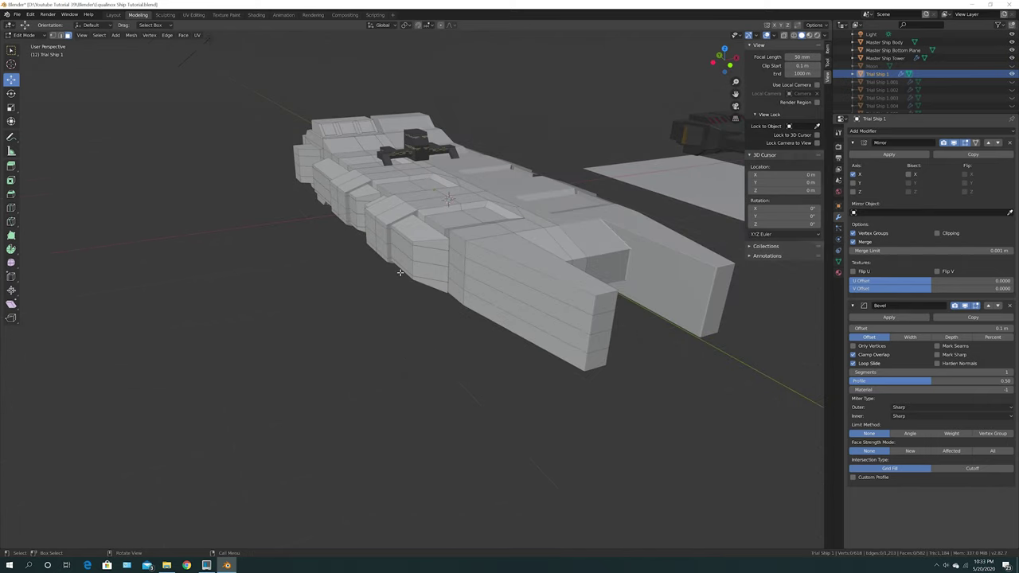
left_click(32, 36)
left_click(32, 46)
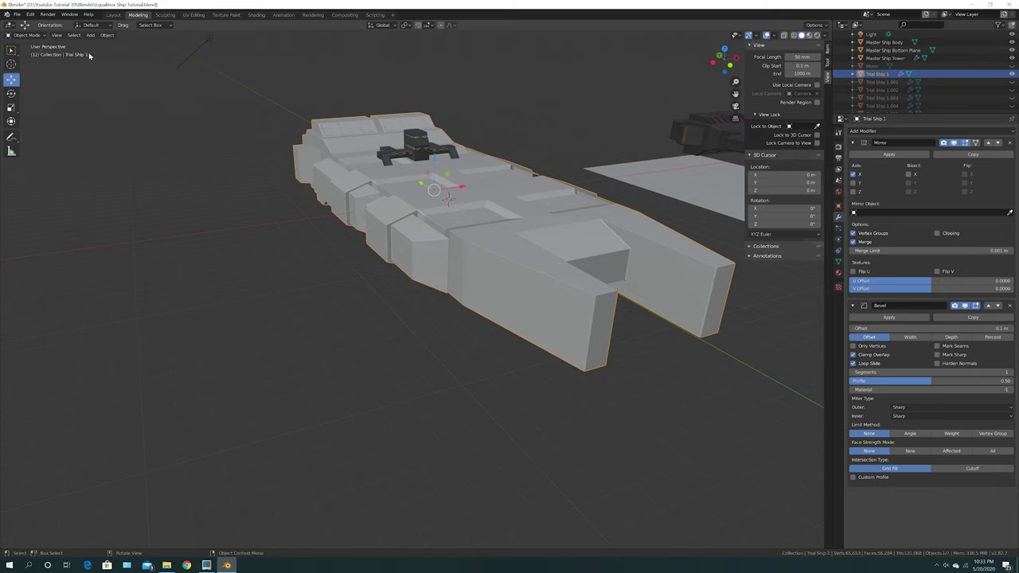
left_click(90, 35)
mouse_move(93, 44)
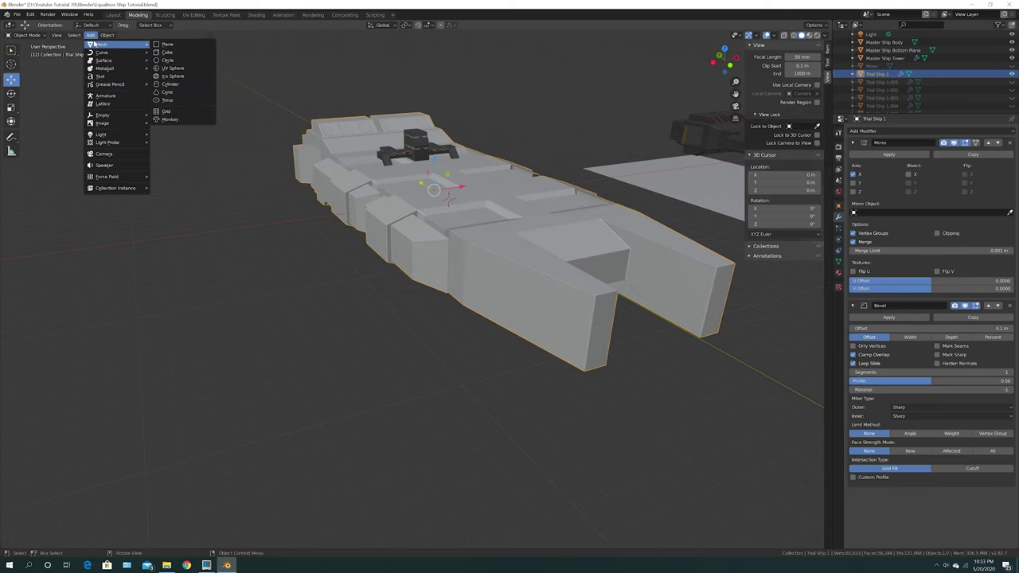
left_click(167, 52)
left_click_drag(478, 197, 284, 227)
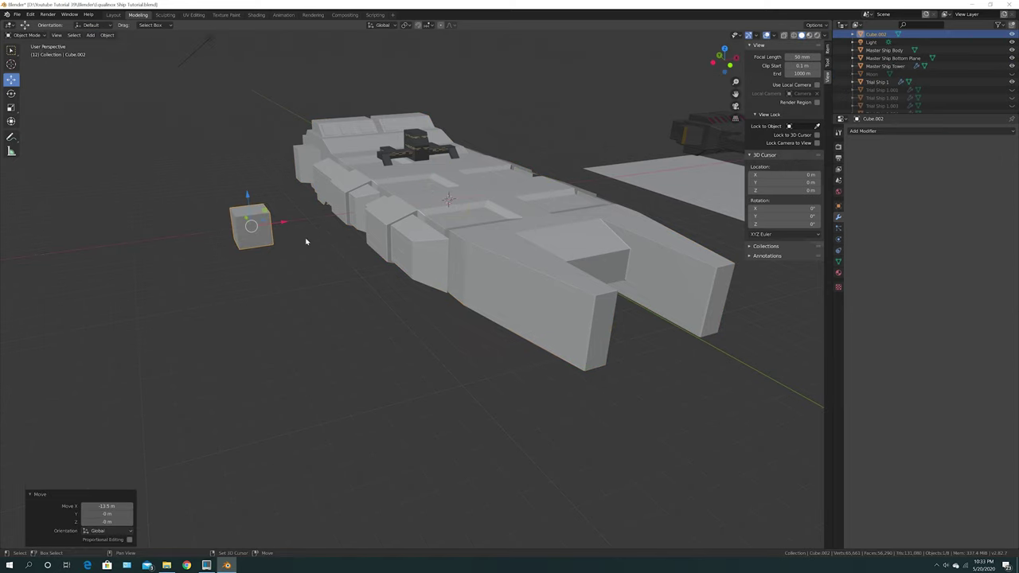
Step: Add a Bevel modifier to the cube while in Edit Mode
middle_click_drag(305, 239, 443, 278, "shift")
scroll(434, 289, "up", 7)
scroll(434, 291, "down", 5)
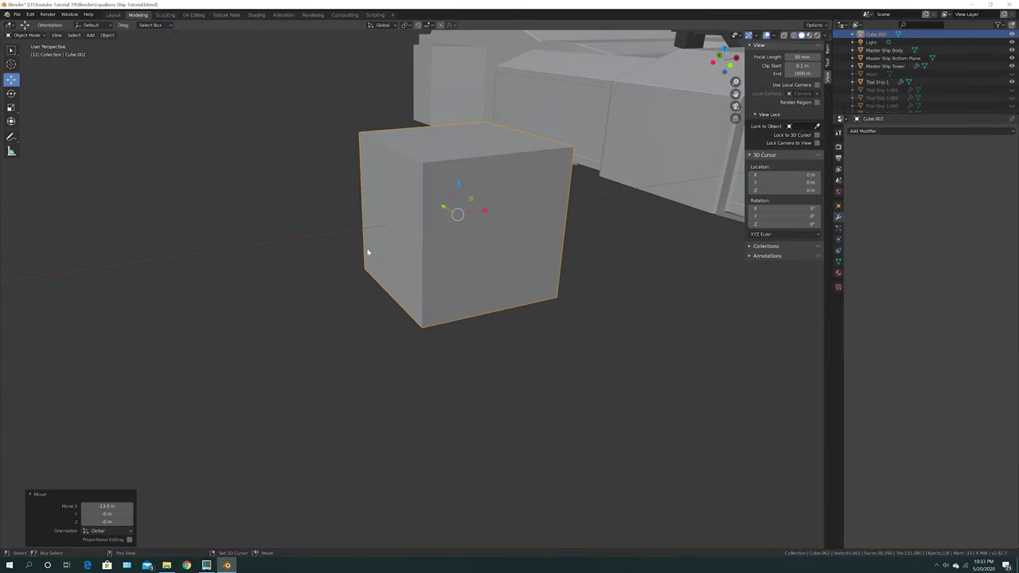
mouse_move(366, 255)
middle_mouse_down()
mouse_move(311, 257)
mouse_move(371, 270)
middle_mouse_up()
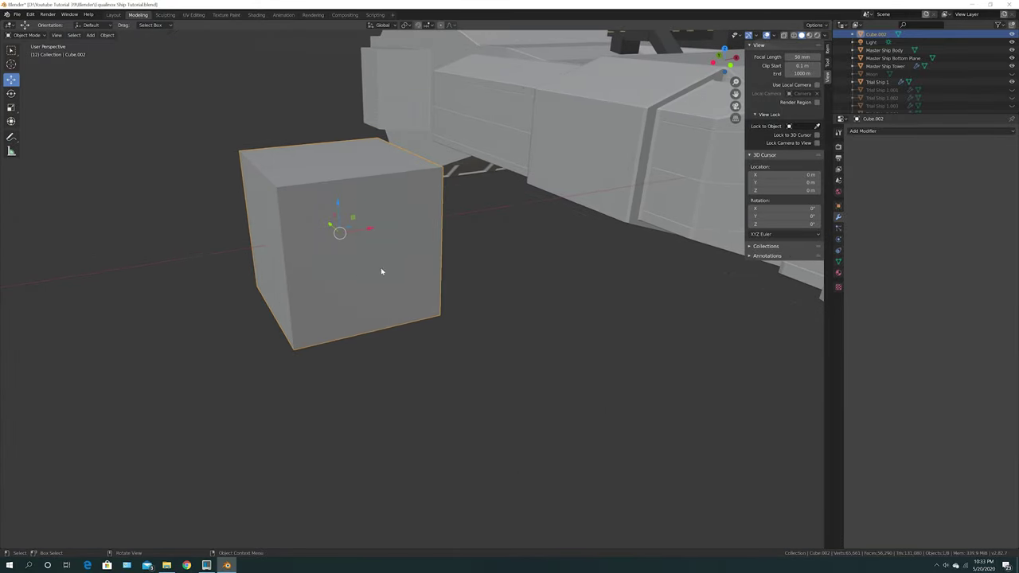
left_click(26, 35)
left_click(35, 56)
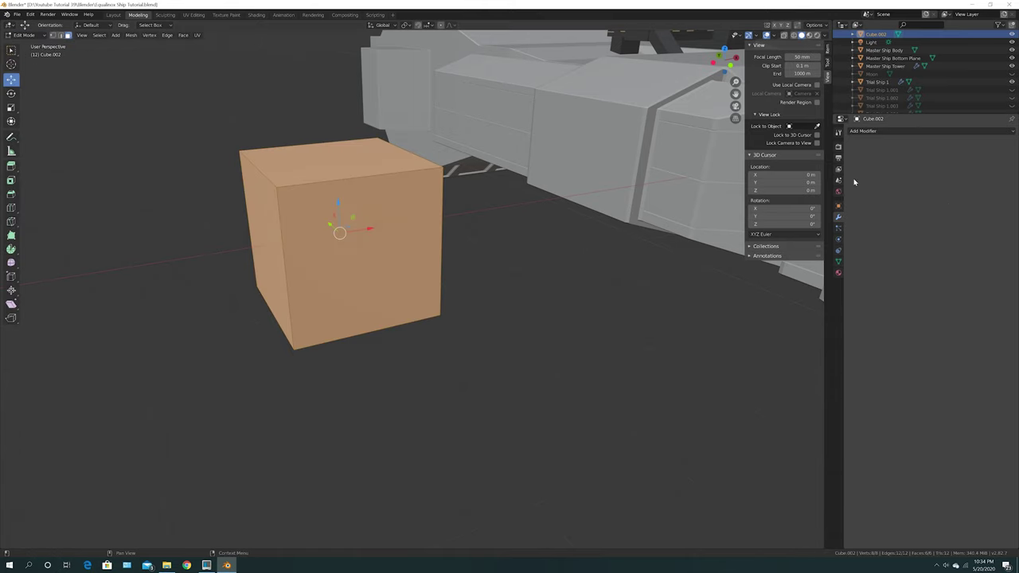
left_click(911, 132)
left_click(864, 159)
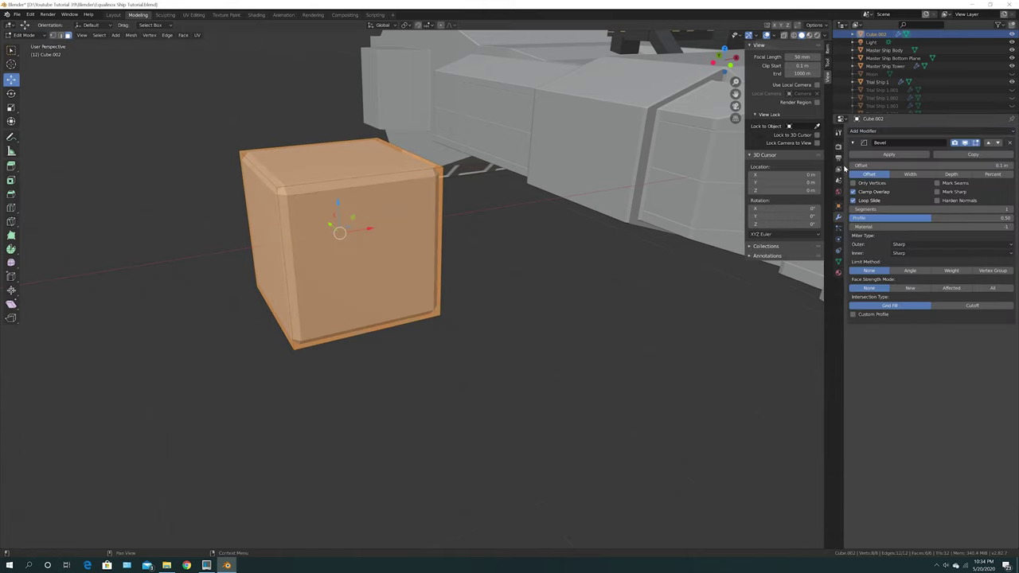
Step: Return the cube to Object Mode and examine its beveled edges
middle_click_drag(370, 277, 123, 105)
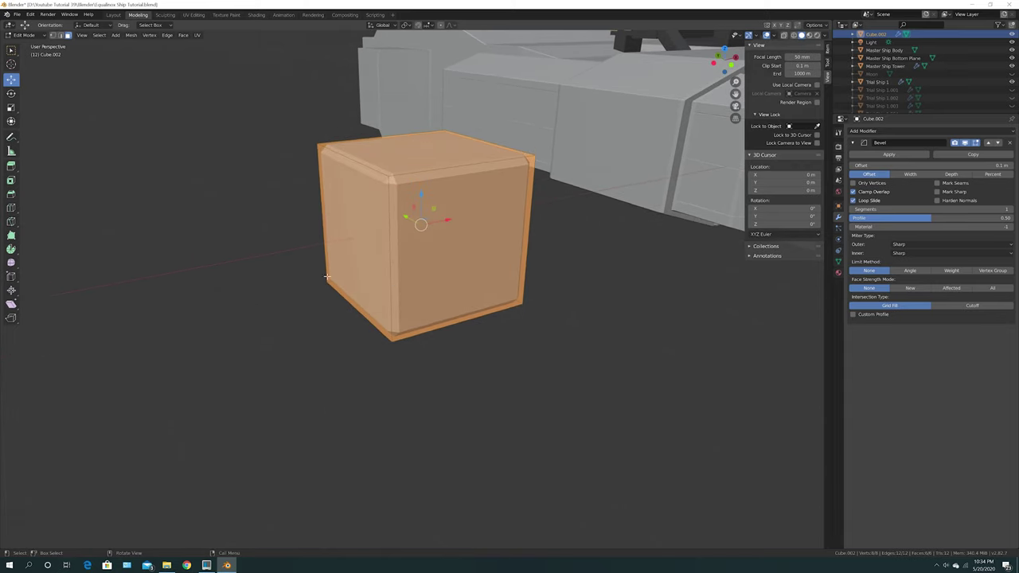
left_click(24, 35)
left_click(32, 45)
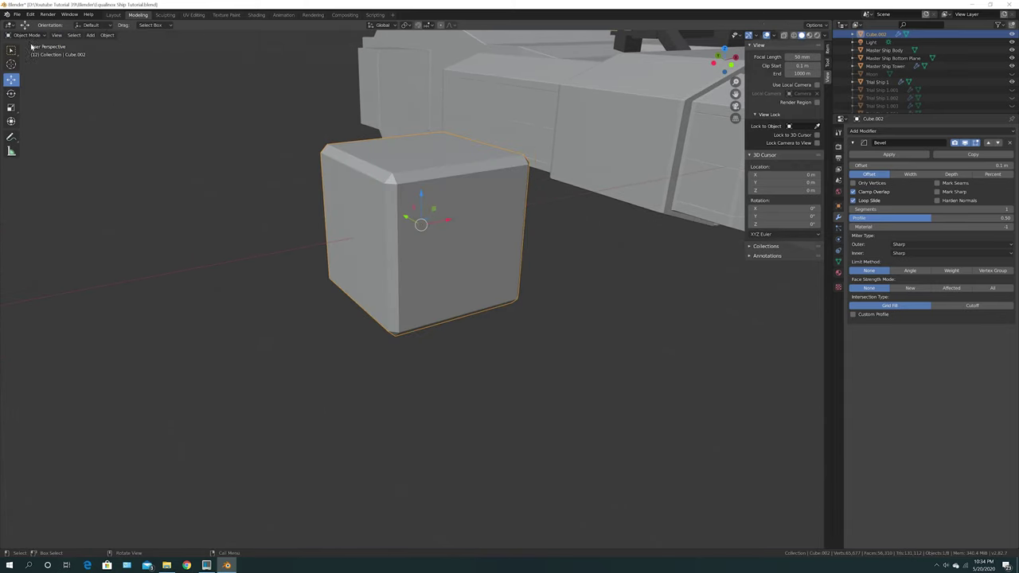
middle_click_drag(224, 220, 219, 220)
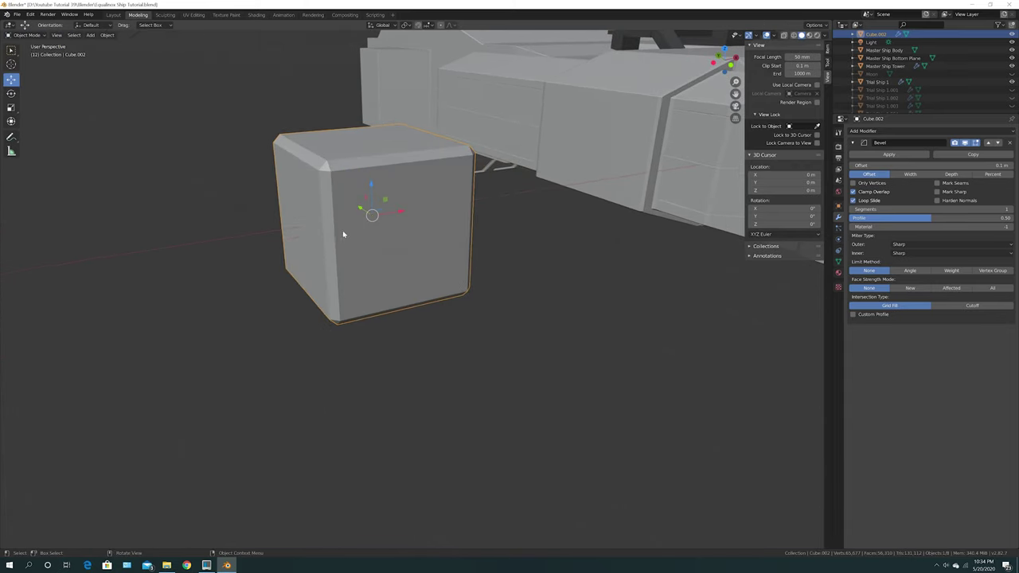
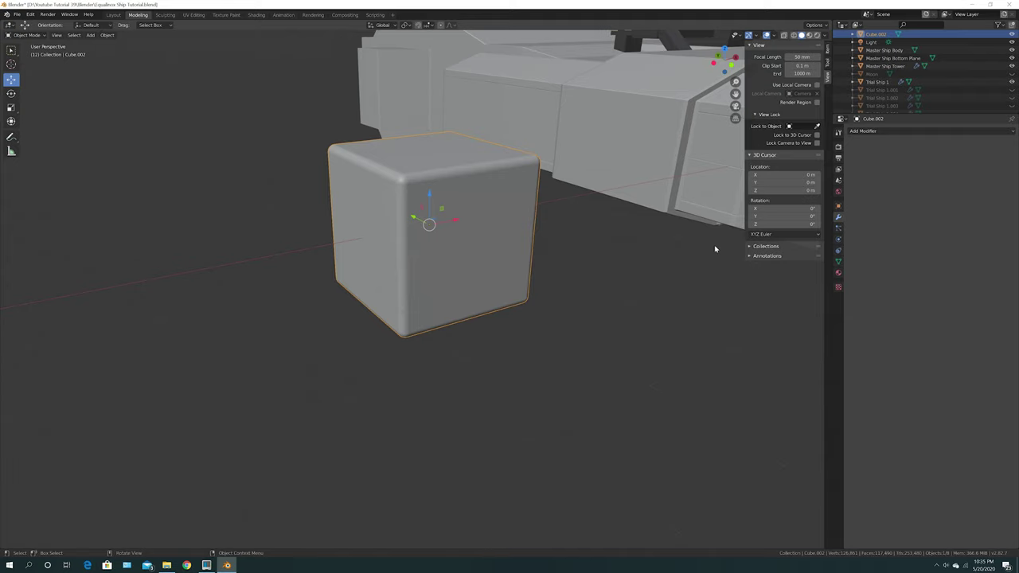
Step: In Edit Mode, select one large side face of the beveled cube and move it about 0.71 m along negative Y
left_click(24, 35)
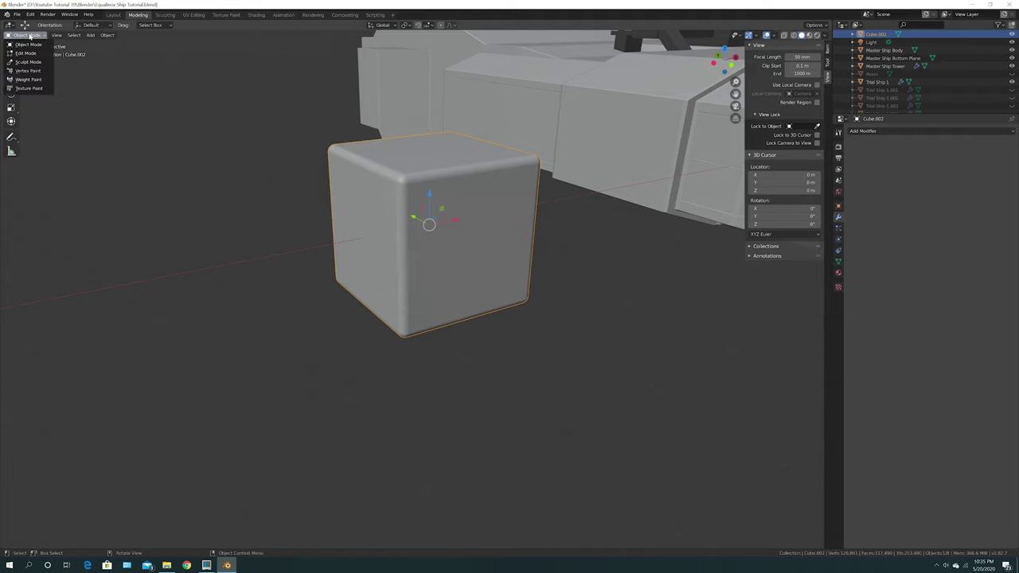
left_click(24, 55)
scroll(357, 237, "up", 6)
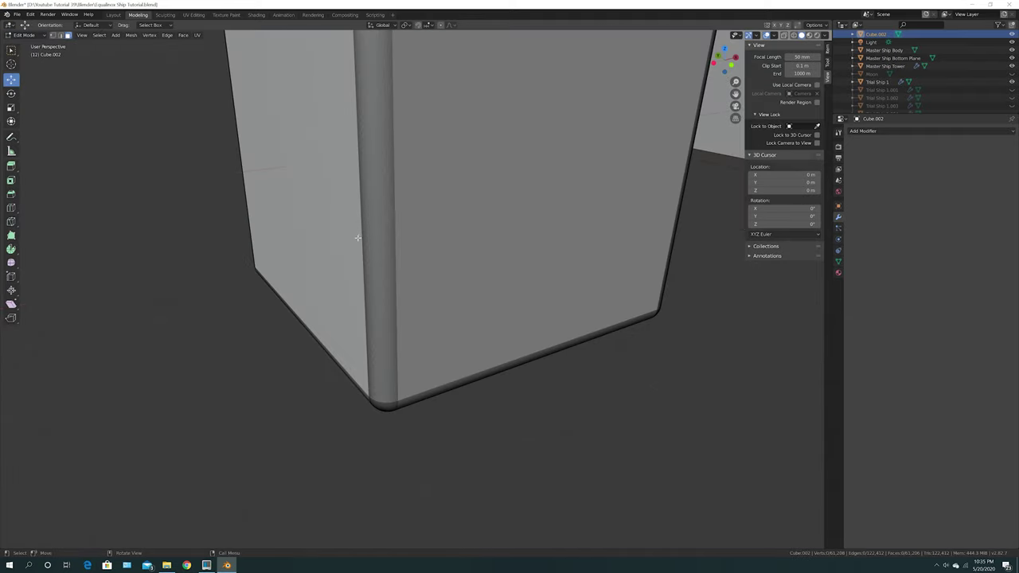
left_click(430, 189)
scroll(442, 255, "down", 7)
middle_click_drag(450, 277, 376, 247, "shift")
left_click_drag(360, 229, 371, 242)
mouse_move(300, 241)
middle_mouse_down()
mouse_move(313, 250)
mouse_move(302, 246)
middle_mouse_up()
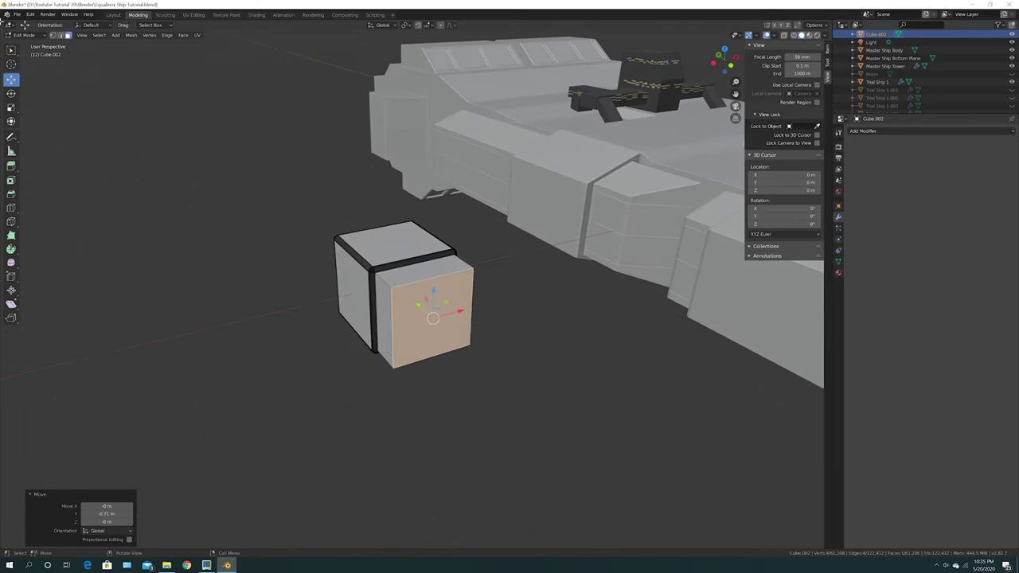
Step: Undo the cube's recent edits back to before its Bevel modifier was applied, and delete the cube
left_click(29, 14)
left_click(37, 28)
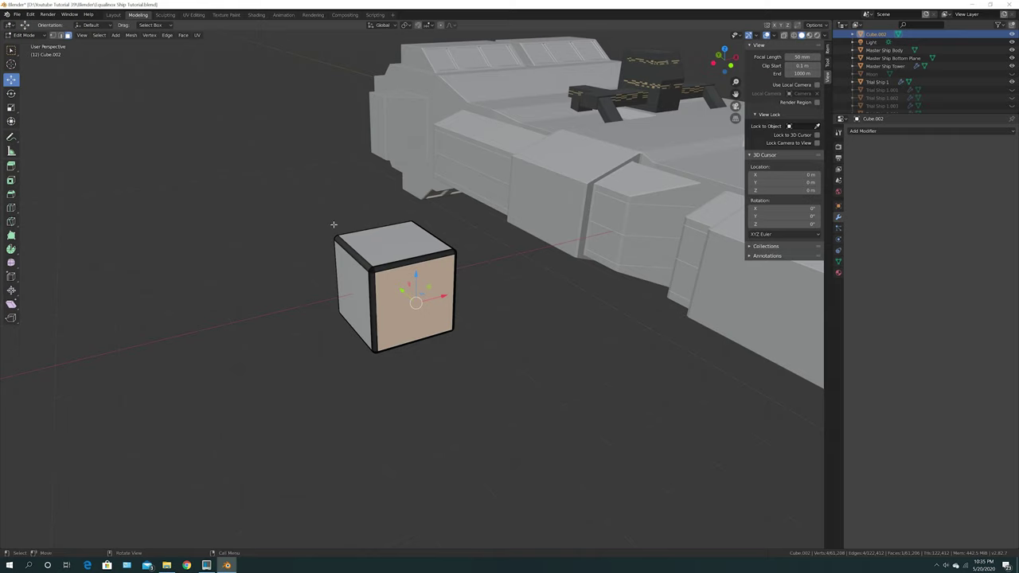
left_click(30, 14)
left_click(34, 24)
left_click(29, 15)
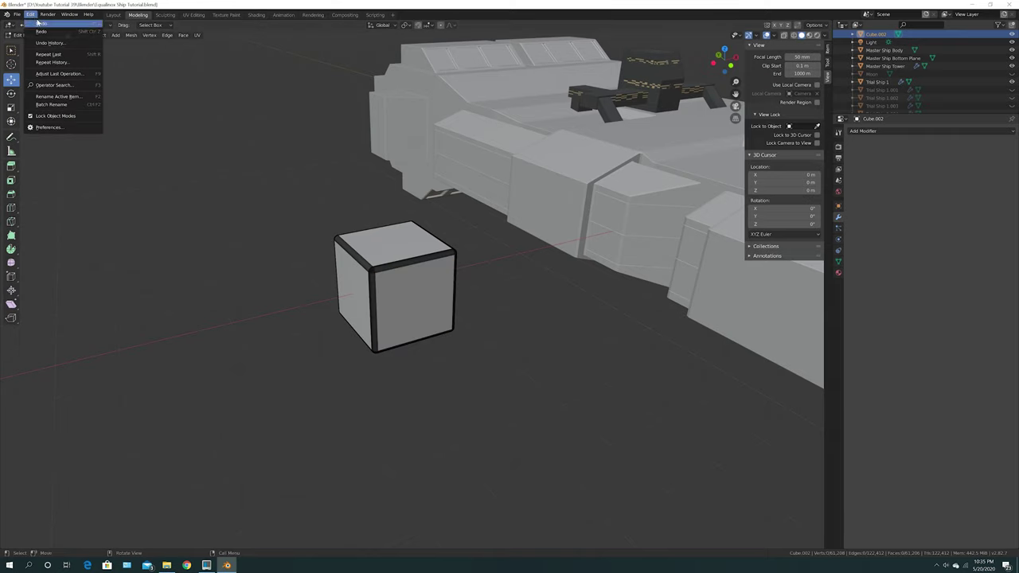
left_click(35, 25)
left_click(30, 14)
left_click(36, 25)
left_click(29, 14)
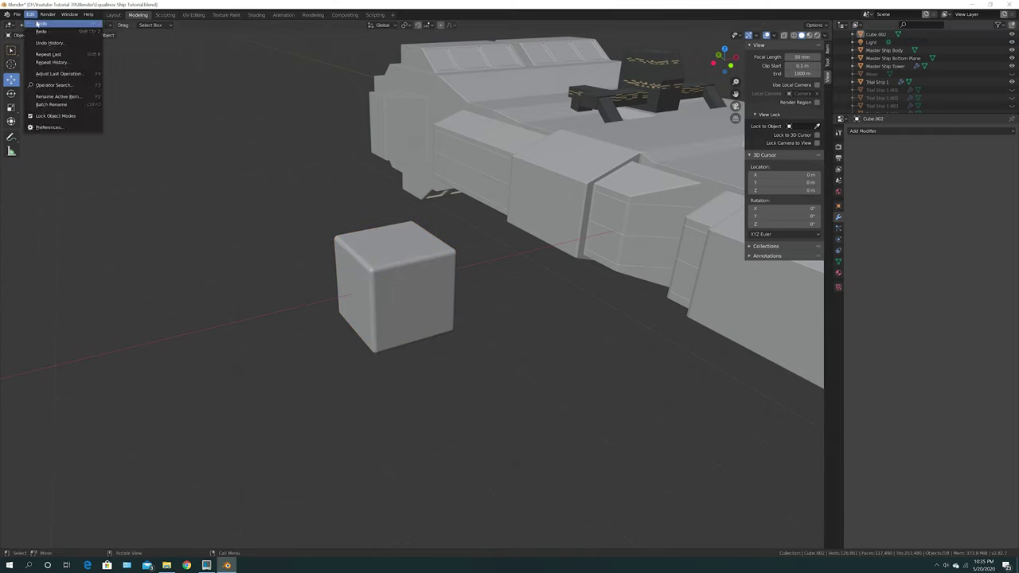
left_click(36, 25)
left_click(30, 14)
left_click(35, 24)
left_click(30, 14)
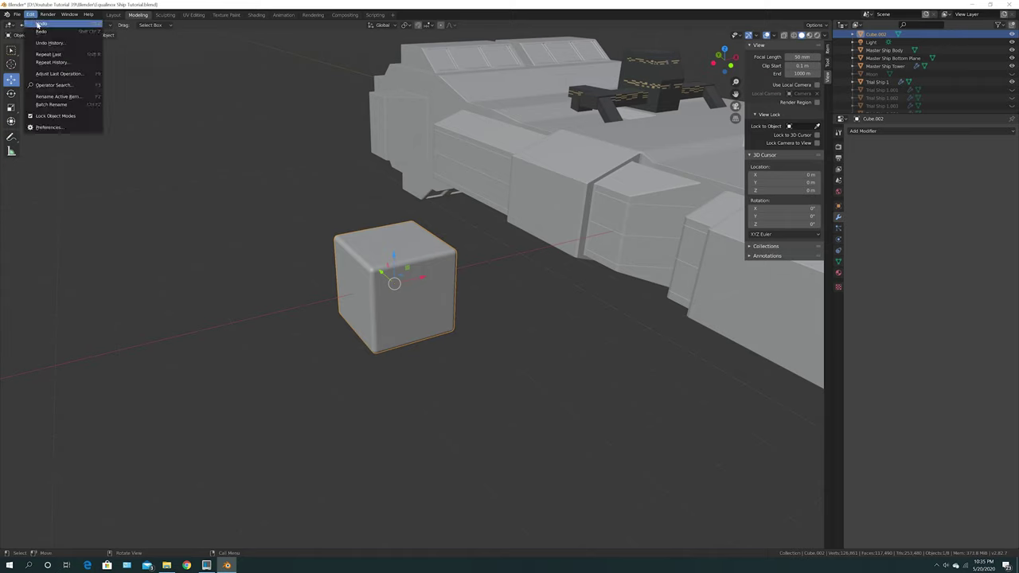
left_click(36, 25)
left_click(30, 15)
left_click(36, 24)
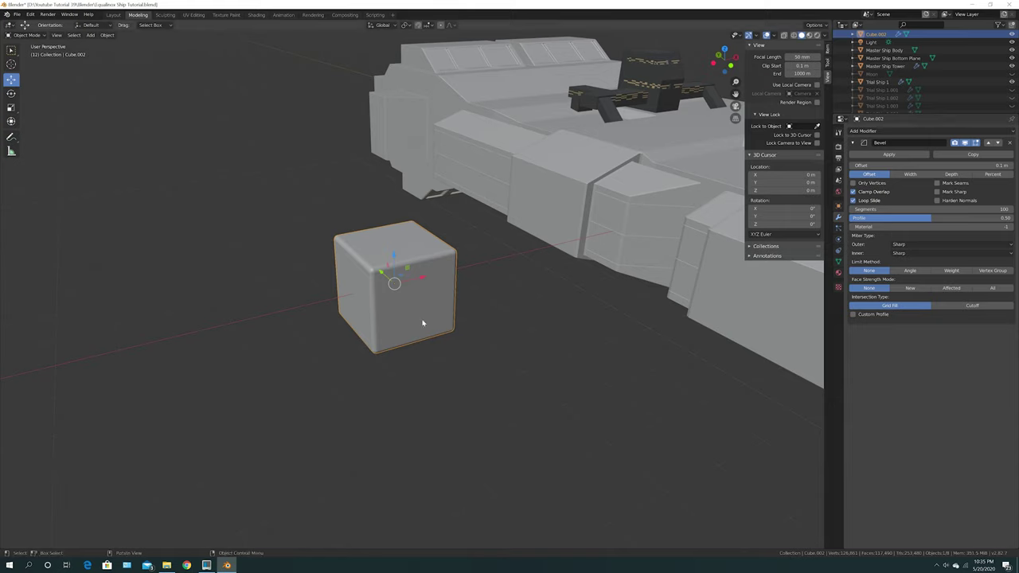
key("Delete")
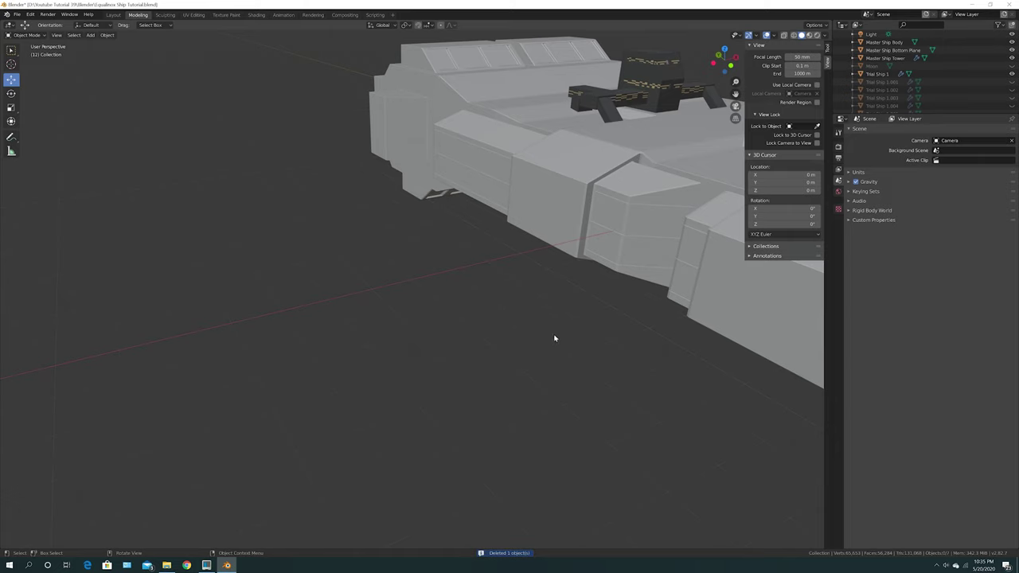
Step: Select the main ship hull, Trial Ship 1, and set its Bevel modifier's profile to 1.00
middle_click_drag(555, 337, 416, 393)
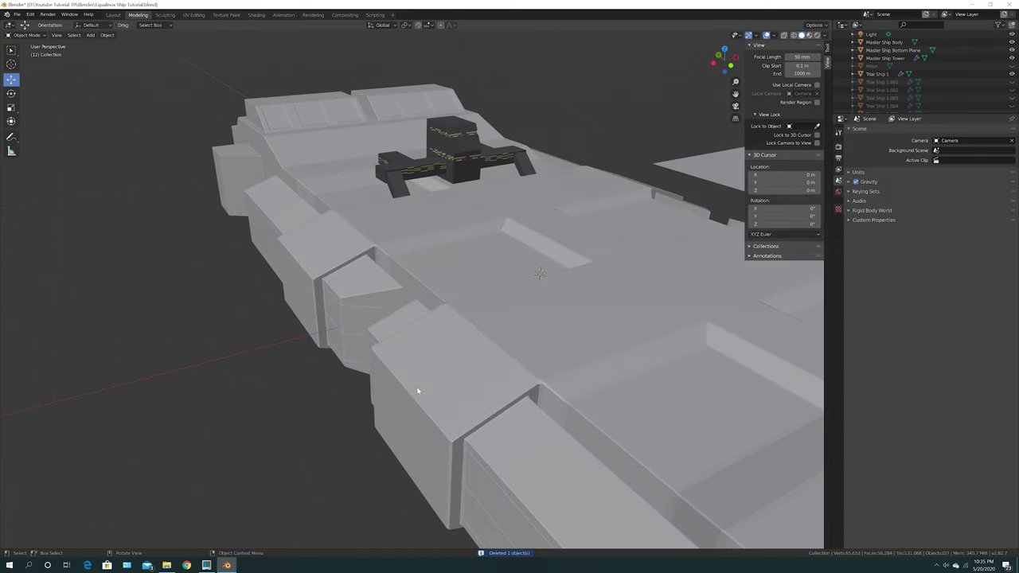
middle_click_drag(546, 347, 407, 326, "shift")
scroll(407, 326, "down", 2)
middle_click_drag(535, 358, 488, 307, "shift")
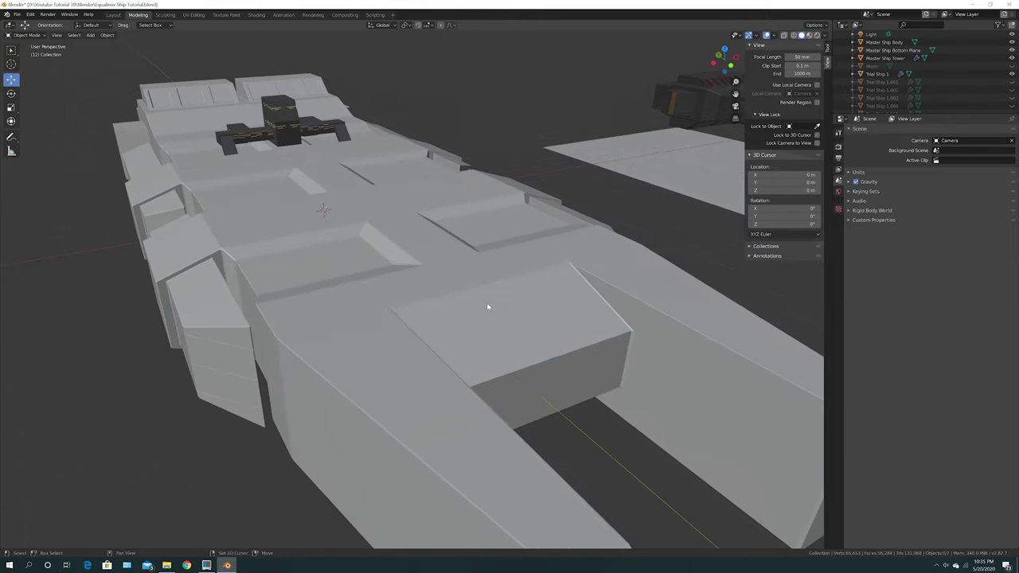
left_click(390, 345)
middle_click_drag(391, 346, 451, 340)
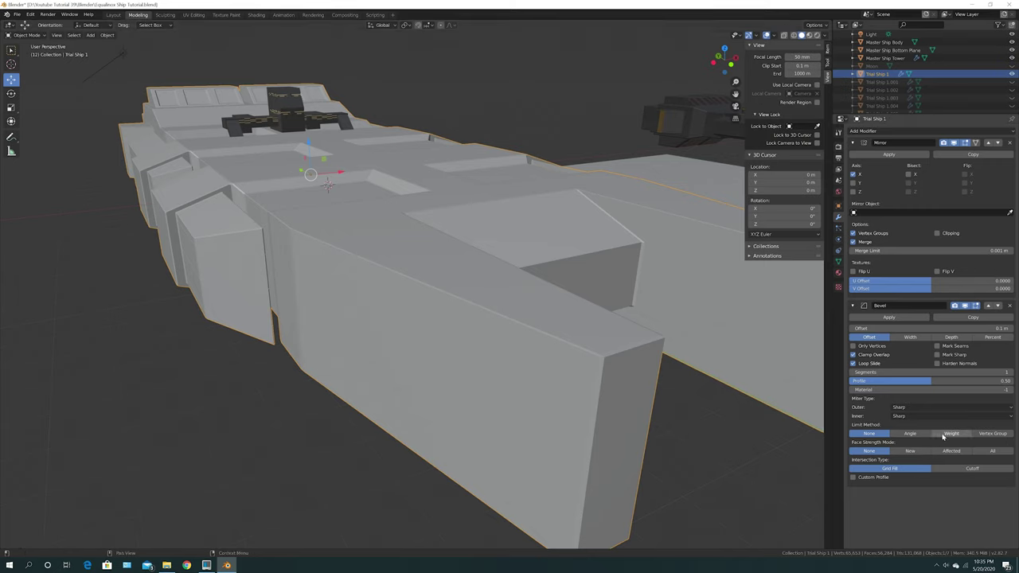
left_click_drag(1005, 382, 939, 372)
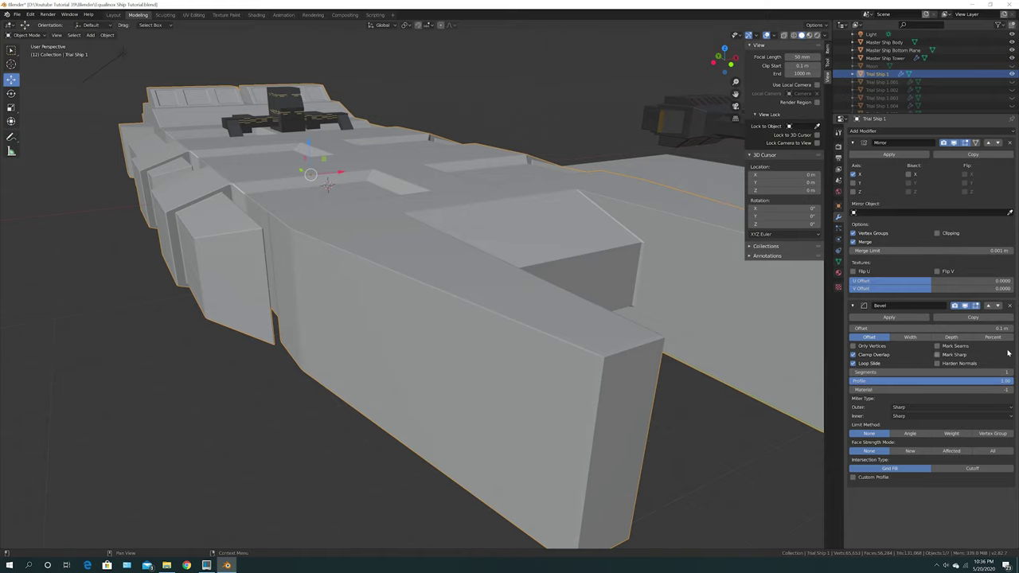
Step: Remove the Bevel modifier from the ship hull and switch the hull to Edit Mode
left_click(1010, 307)
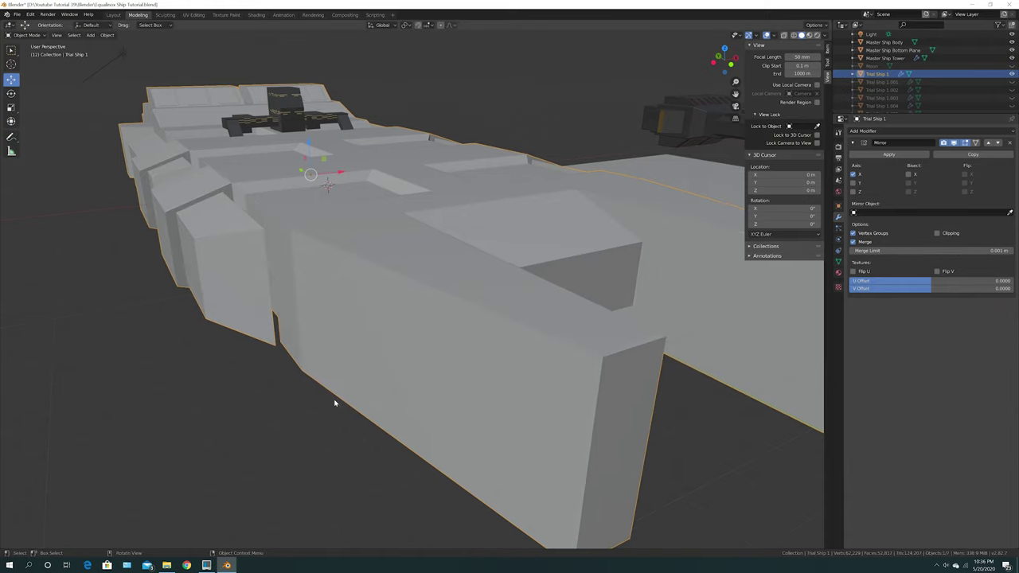
left_click(23, 35)
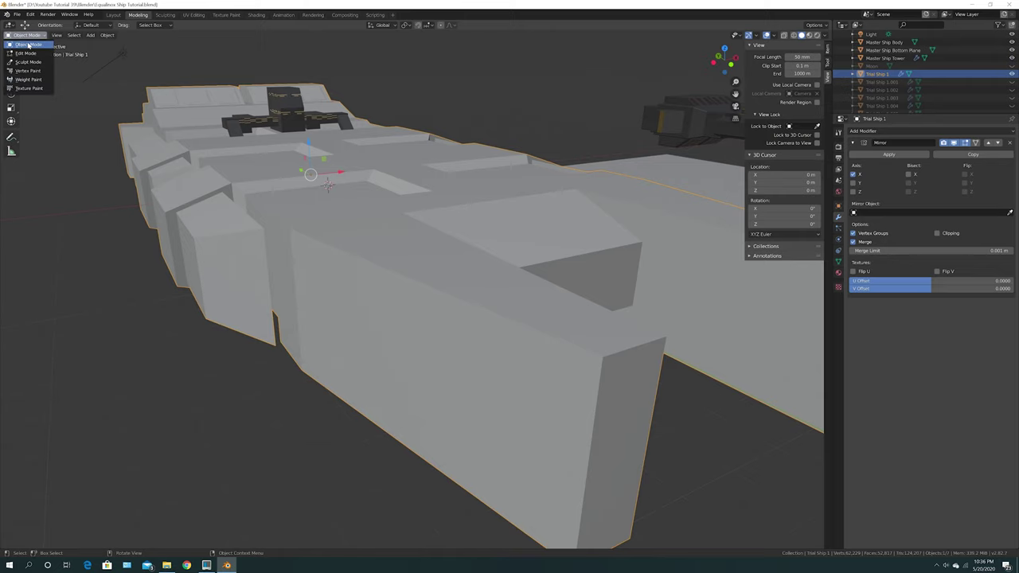
left_click(29, 51)
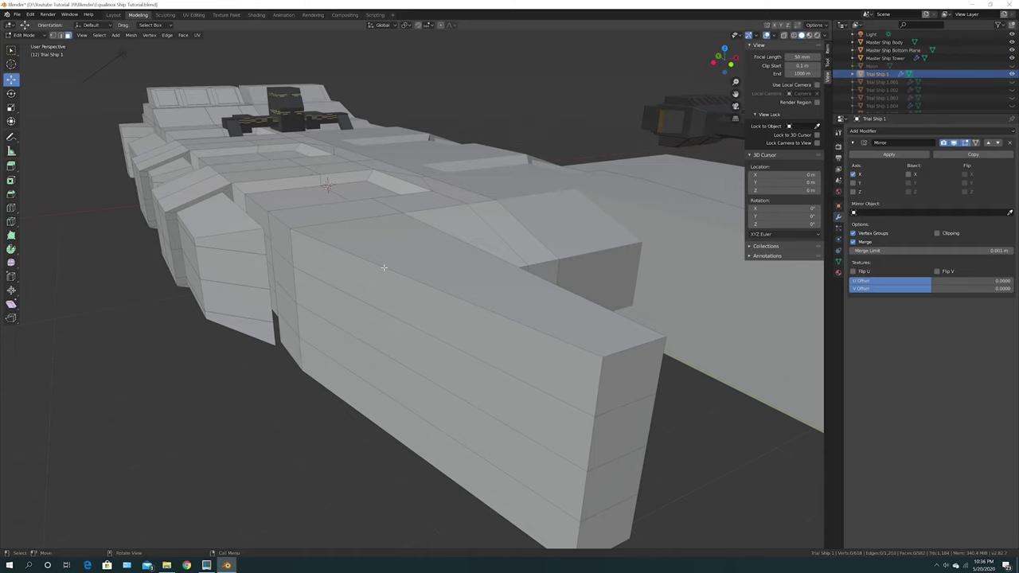
Step: Show the hidden hull copy Trial Ship 1.005 briefly, hide it again, and examine the main hull's front arms
scroll(383, 267, "down", 10)
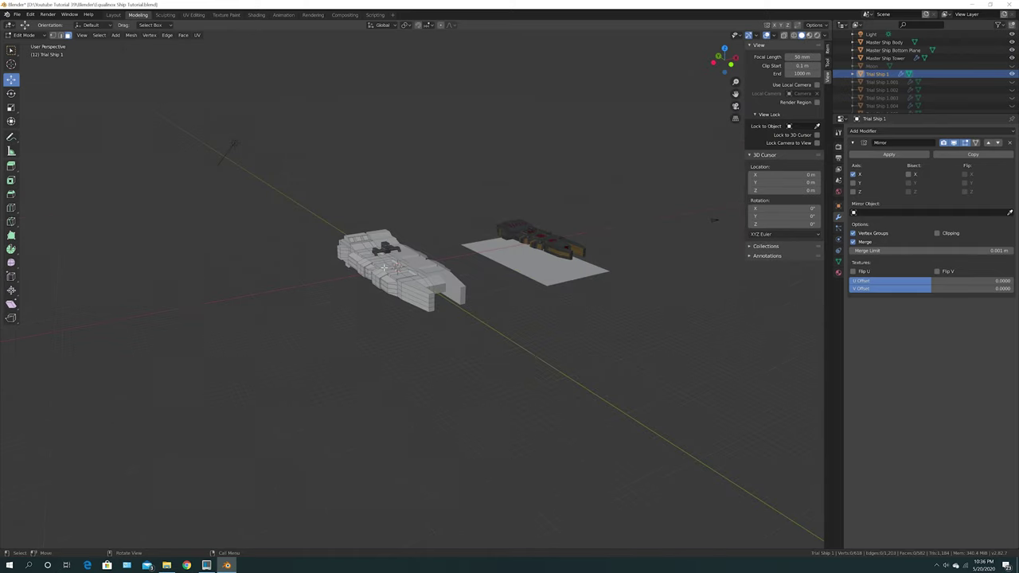
middle_click_drag(229, 330, 351, 306, "shift")
scroll(453, 281, "down", 4)
middle_click_drag(453, 282, 448, 288)
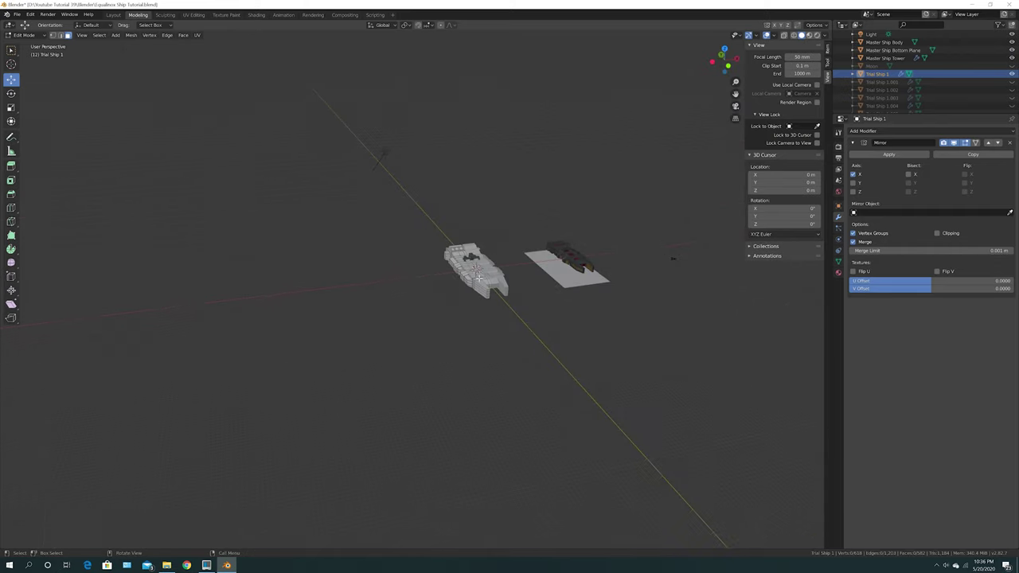
scroll(918, 100, "down", 1)
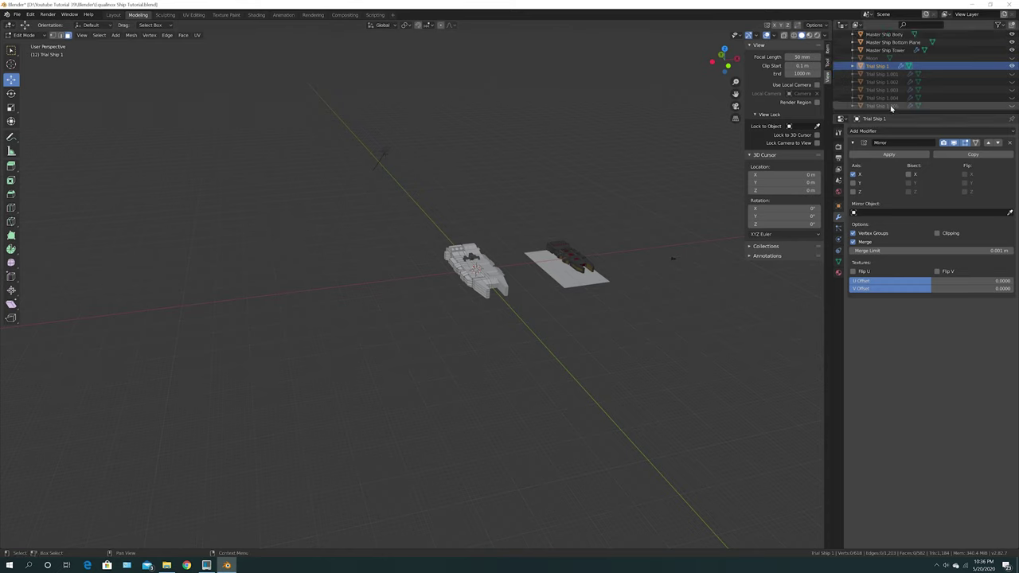
left_click(891, 106)
left_click(1010, 107)
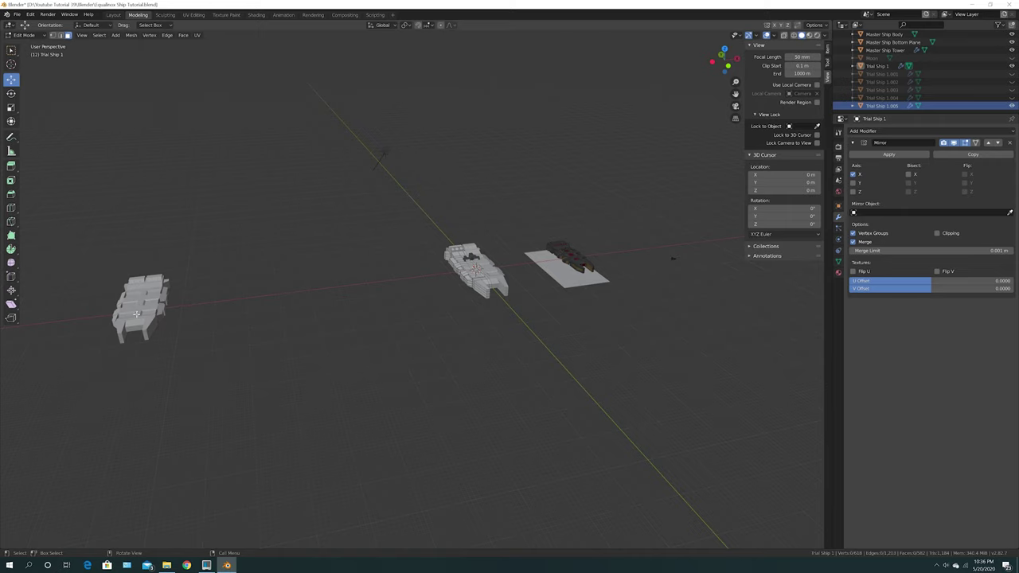
left_click(1012, 106)
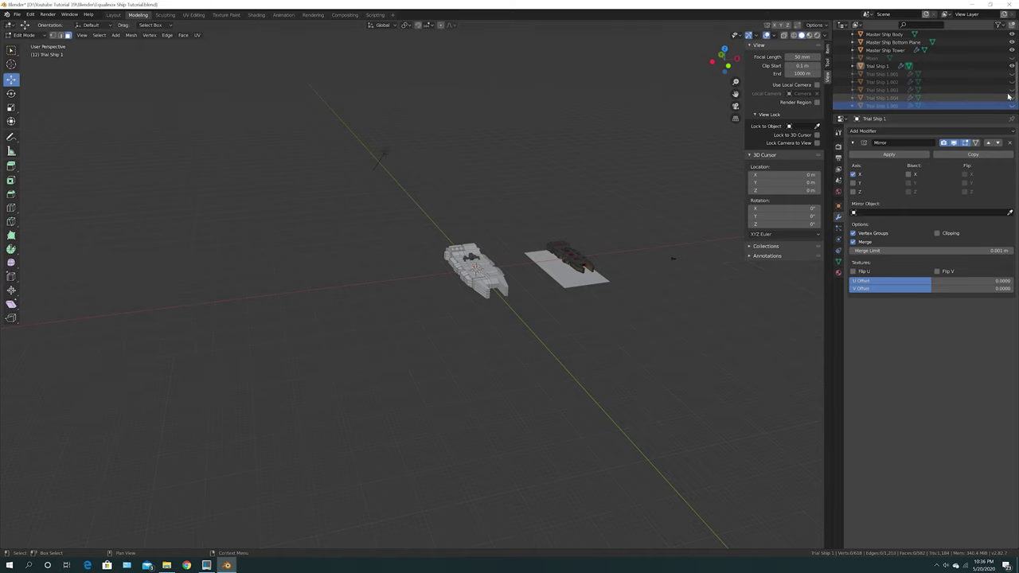
scroll(589, 338, "up", 3)
scroll(500, 308, "up", 6)
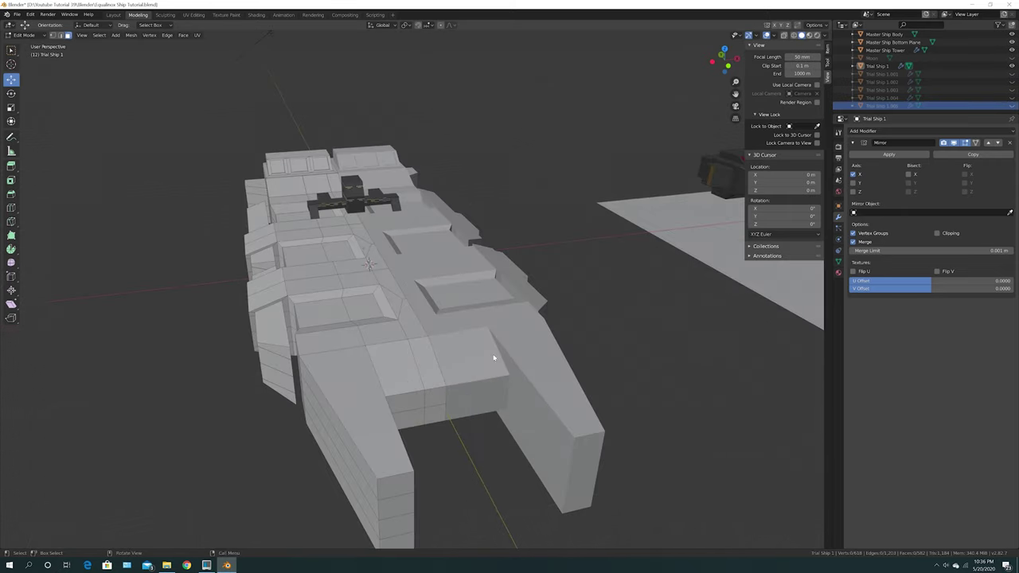
middle_click_drag(493, 358, 505, 346)
middle_click_drag(557, 324, 503, 297, "shift")
scroll(504, 331, "up", 6)
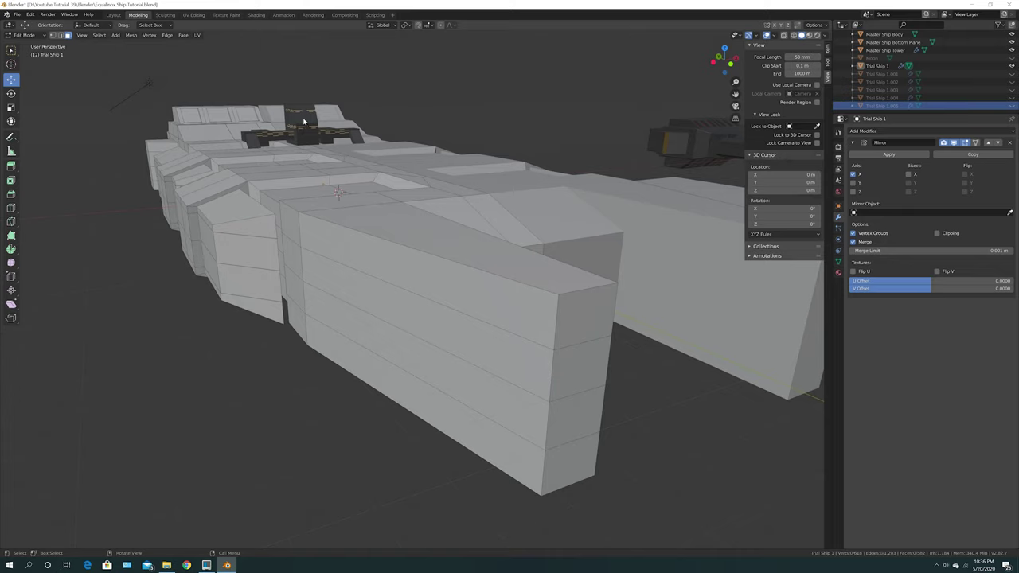
Step: In edge select mode, select the upper outer edges of the hull's front arm and the adjoining side edges behind it
left_click(61, 35)
left_click(422, 248)
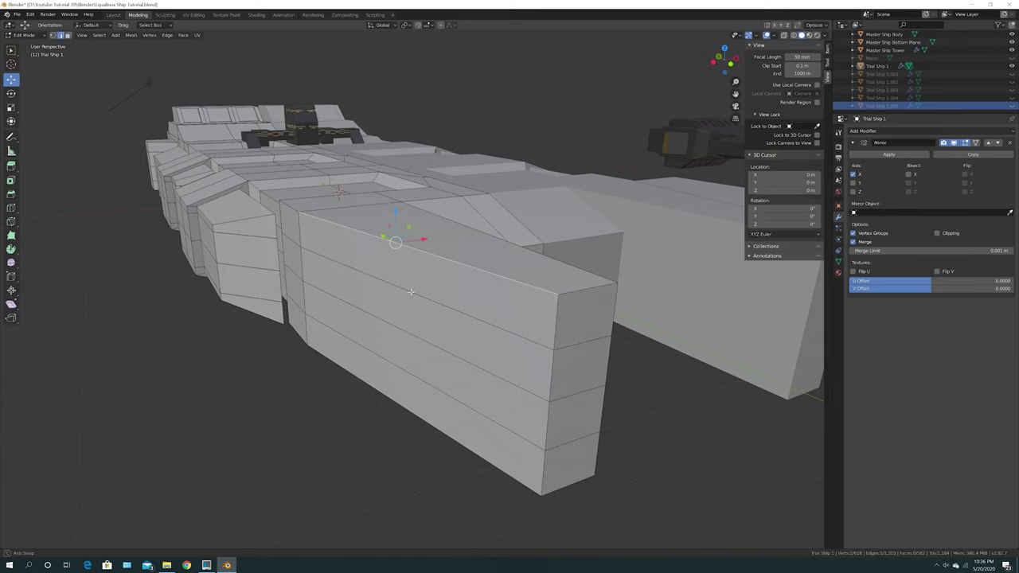
middle_click_drag(410, 262, 504, 372)
left_click(443, 264, "shift")
left_click(388, 382, "shift")
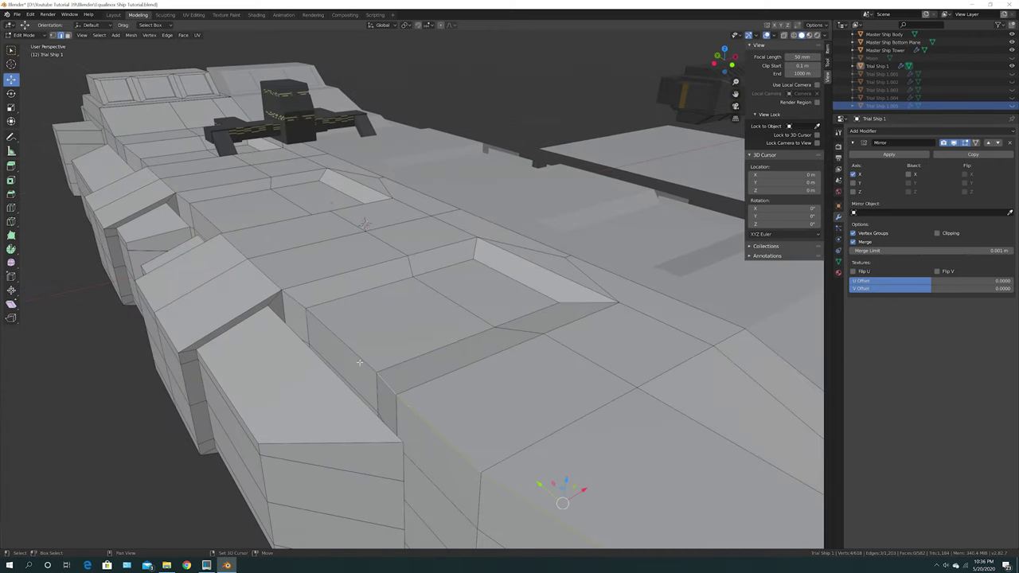
left_click(356, 356, "shift")
left_click(297, 303, "shift")
Step: Extend the edge selection along the hull's upper side, past the middle recesses to the rear section
middle_click_drag(275, 279, 366, 285)
left_click(568, 324, "shift")
left_click(533, 322, "shift")
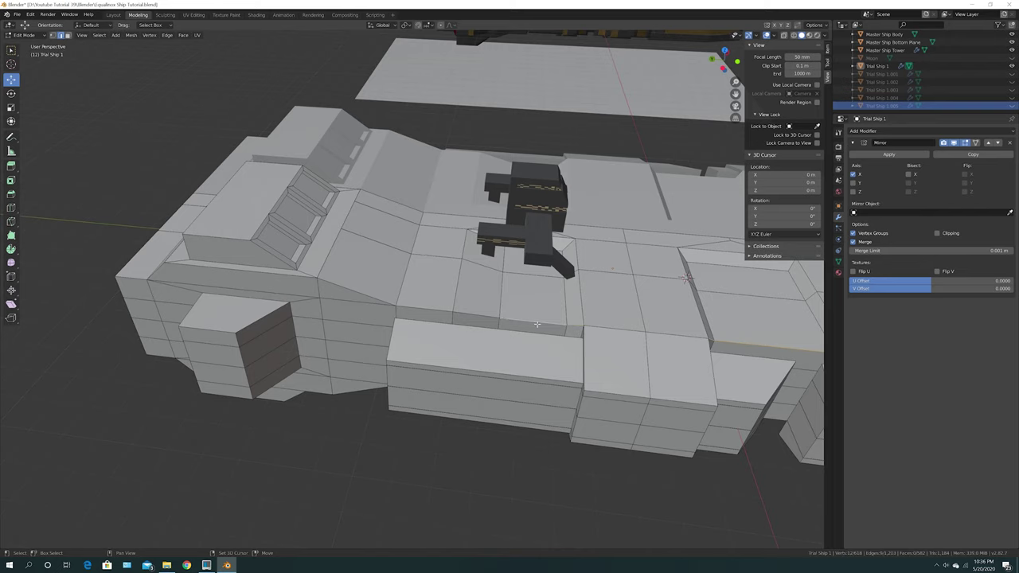
left_click(487, 318, "shift")
left_click(358, 292, "shift")
middle_click_drag(268, 277, 377, 297)
middle_click_drag(454, 319, 350, 325)
left_click(358, 179, "shift")
scroll(575, 327, "down", 2)
middle_click_drag(575, 325, 573, 86)
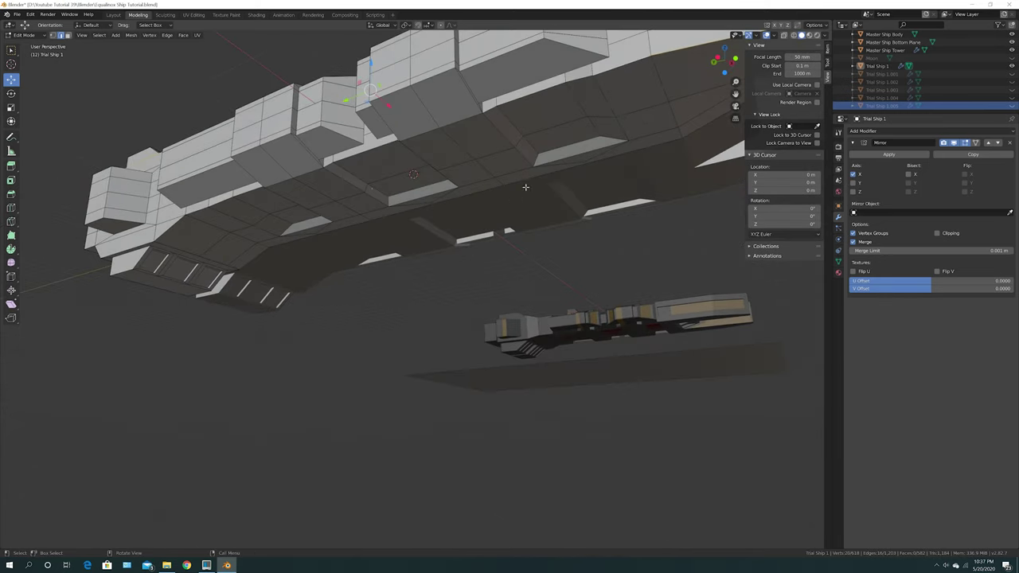
Step: Add the lower outer edges of the hull's side, from the front arm to the middle underside recess, to the selection
left_click(490, 110, "shift")
left_click(517, 102, "shift")
middle_click_drag(496, 159, 636, 158)
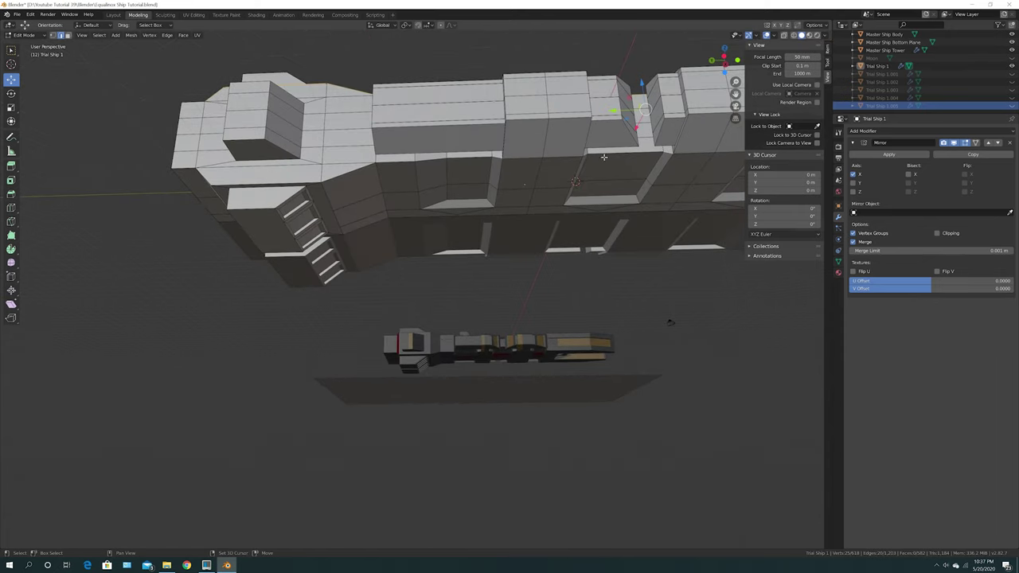
middle_click_drag(597, 167, 464, 297)
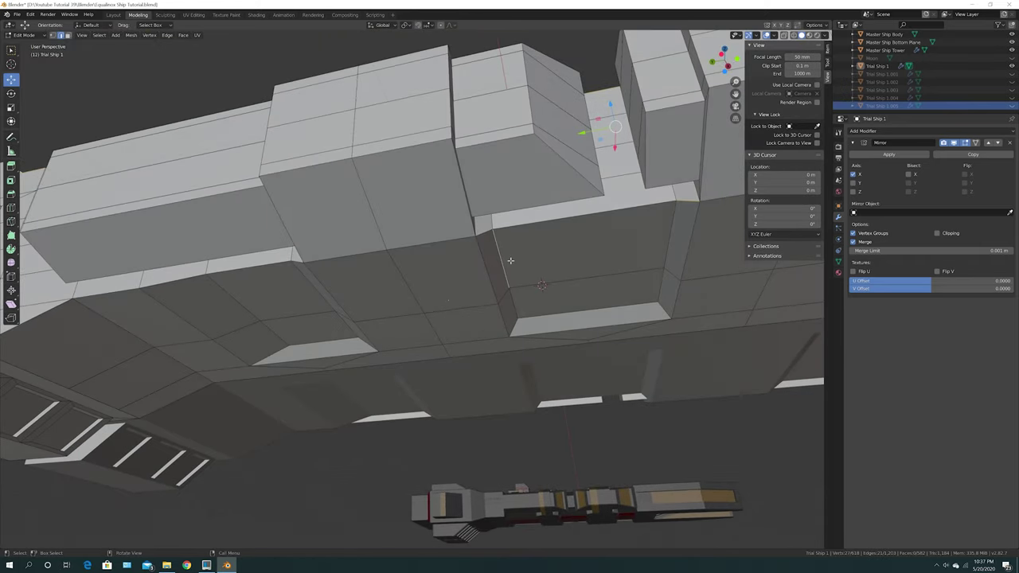
left_click(500, 253, "shift")
left_click(532, 228, "shift")
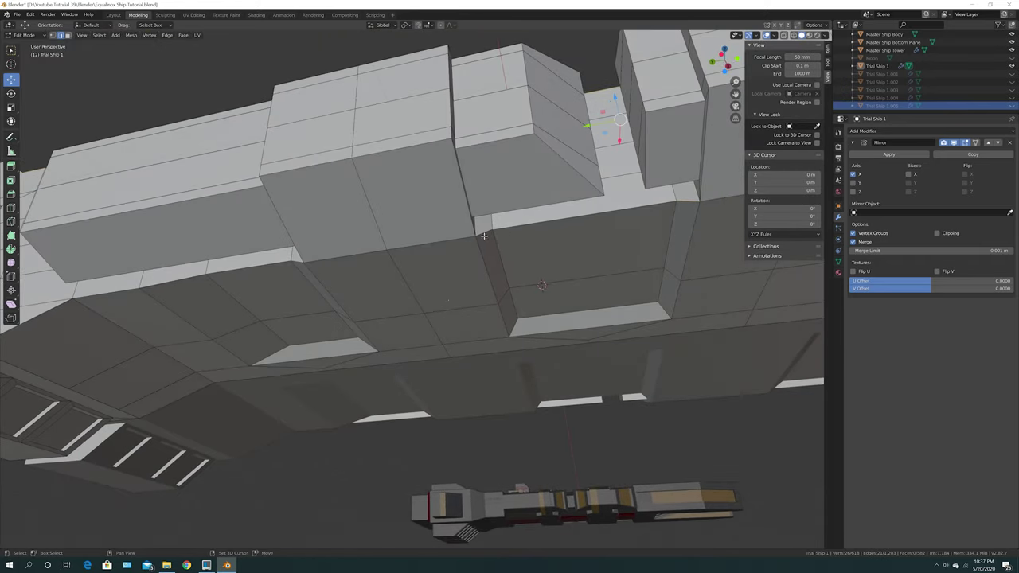
Step: Continue the edge selection along the hull's lower side, from the rear underside recess to the engine section
middle_click_drag(381, 295, 521, 287)
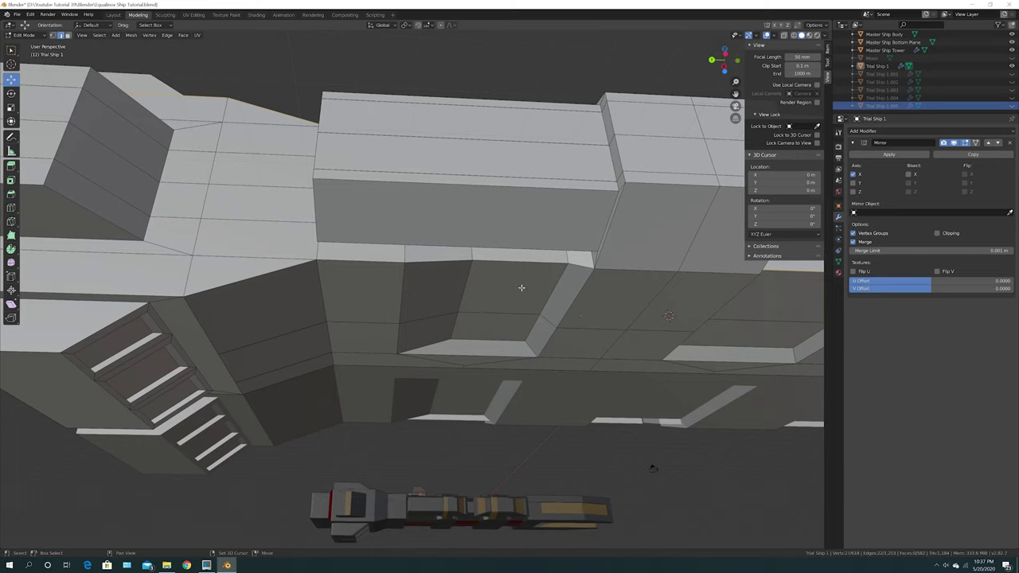
left_click(577, 265, "shift")
left_click(526, 262, "shift")
left_click(443, 264, "shift")
left_click(374, 263, "shift")
left_click(257, 284, "shift")
middle_click_drag(258, 284, 402, 303)
left_click(267, 265, "shift")
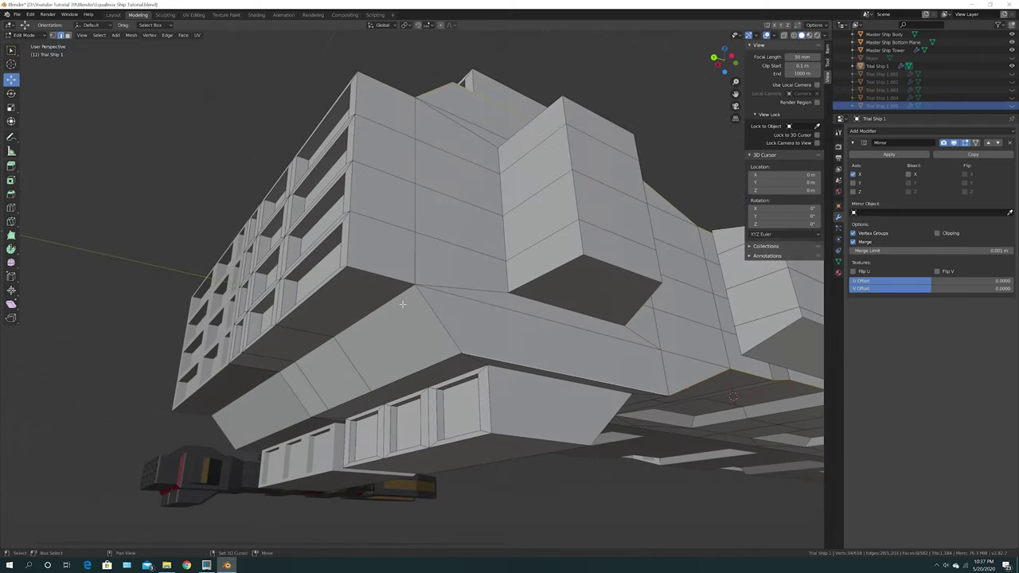
left_click(432, 310, "shift")
Step: Add all edges outlining the front arm's end face, the outer and inner verticals plus the upper and lower edges, to the selection
scroll(570, 323, "down", 4)
middle_click_drag(605, 316, 589, 338)
middle_click_drag(510, 266, 446, 244)
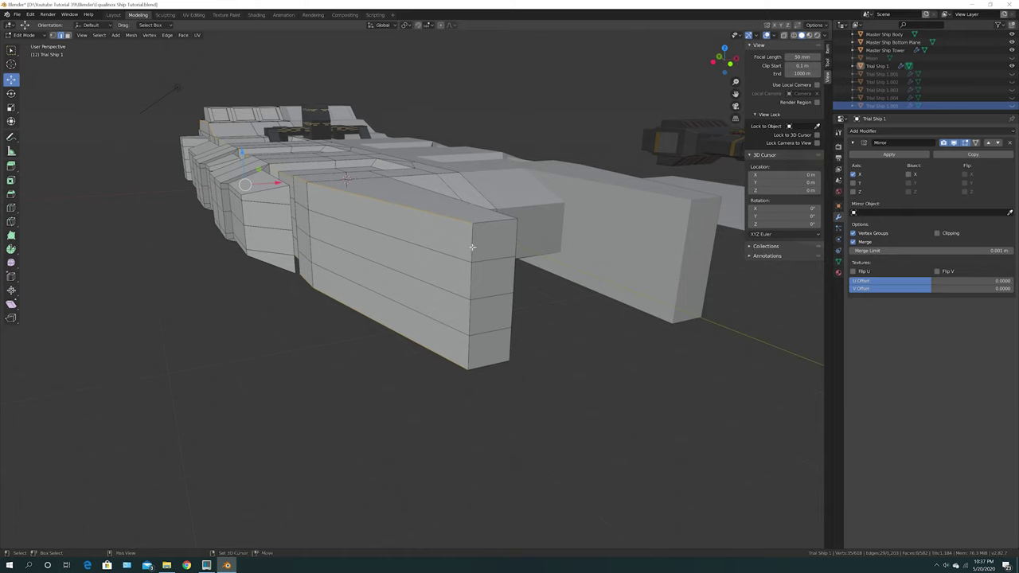
left_click(473, 239, "shift")
left_click(470, 280, "shift")
left_click(470, 318, "shift")
left_click(468, 347, "shift")
left_click(507, 345, "shift")
left_click(509, 312, "shift")
left_click(511, 277, "shift")
left_click(514, 239, "shift")
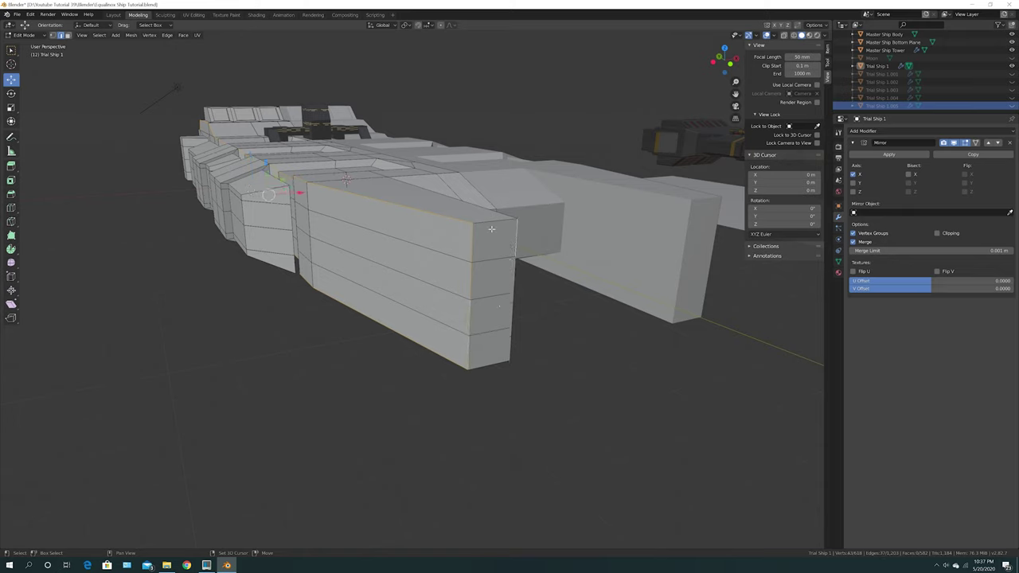
left_click(491, 222, "shift")
left_click(489, 362, "shift")
Step: Bevel the selected hull edges with 4 segments and an offset of about 0.0179 m
middle_click_drag(412, 359, 411, 360)
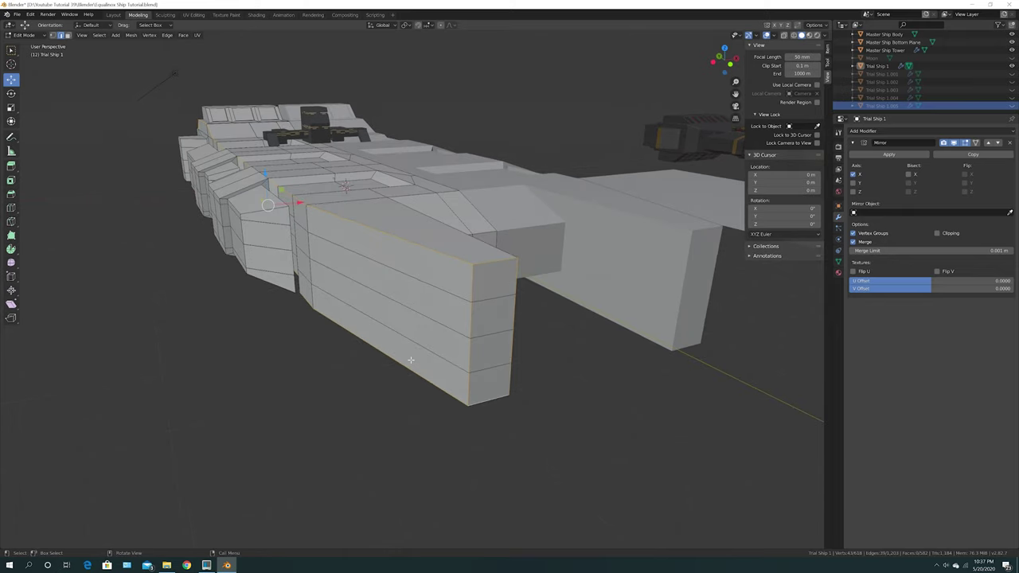
key("ctrl+b")
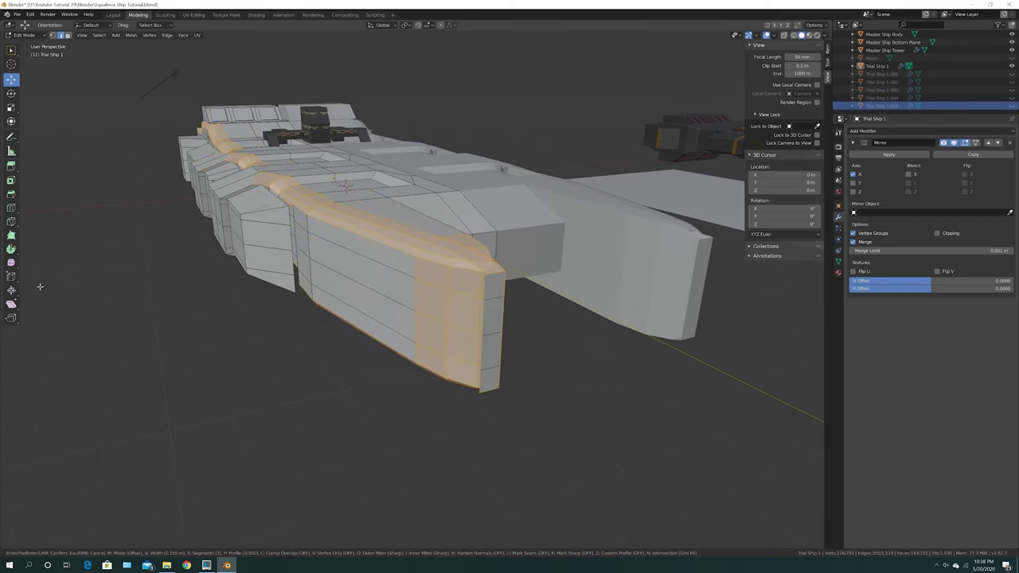
scroll(59, 285, "up", 2)
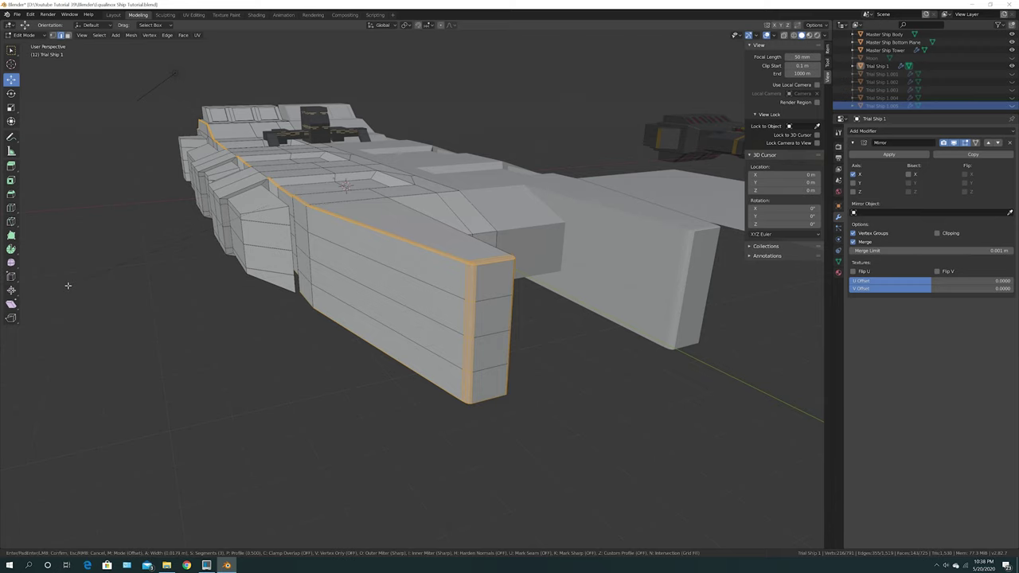
scroll(67, 286, "down", 2)
scroll(68, 285, "up", 9)
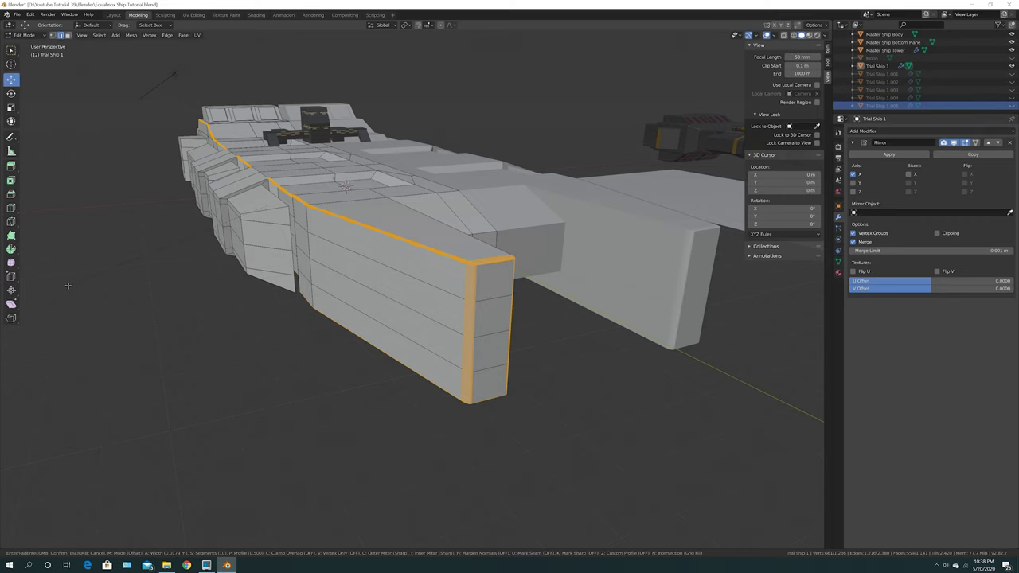
scroll(68, 285, "down", 2)
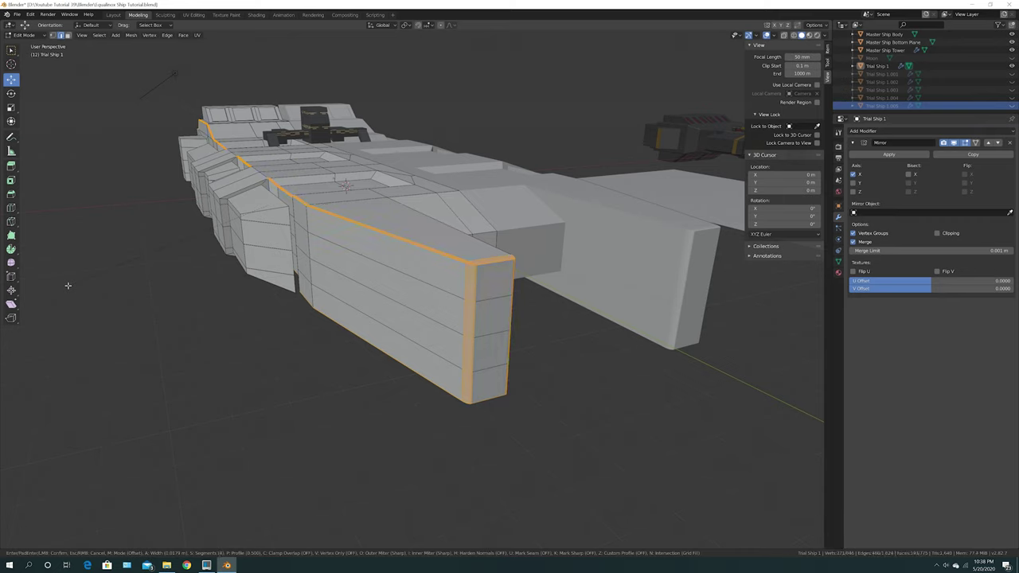
scroll(68, 285, "up", 2)
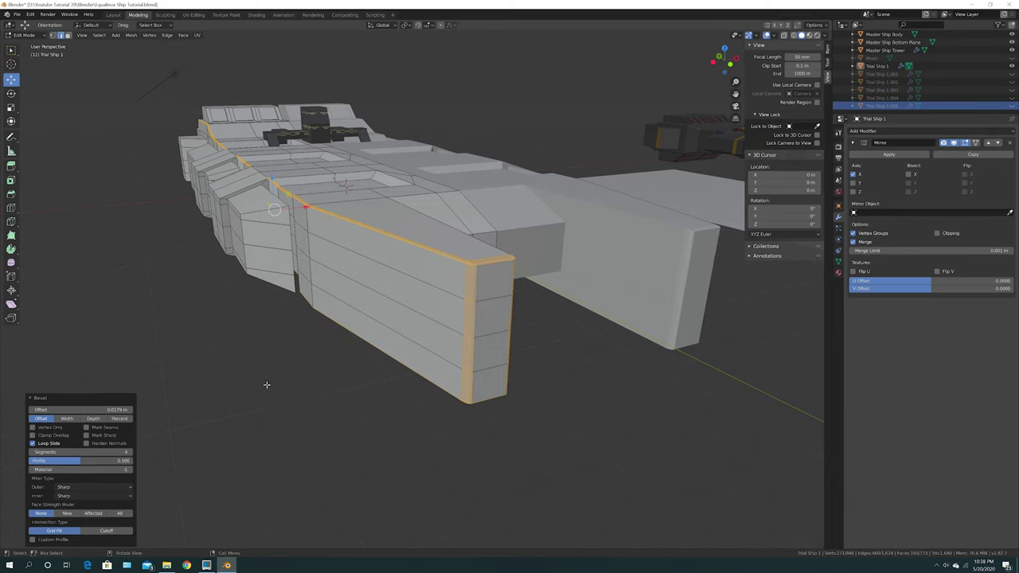
Step: Examine the bevel along the hull's upper side and undo it
middle_click_drag(266, 382, 261, 388)
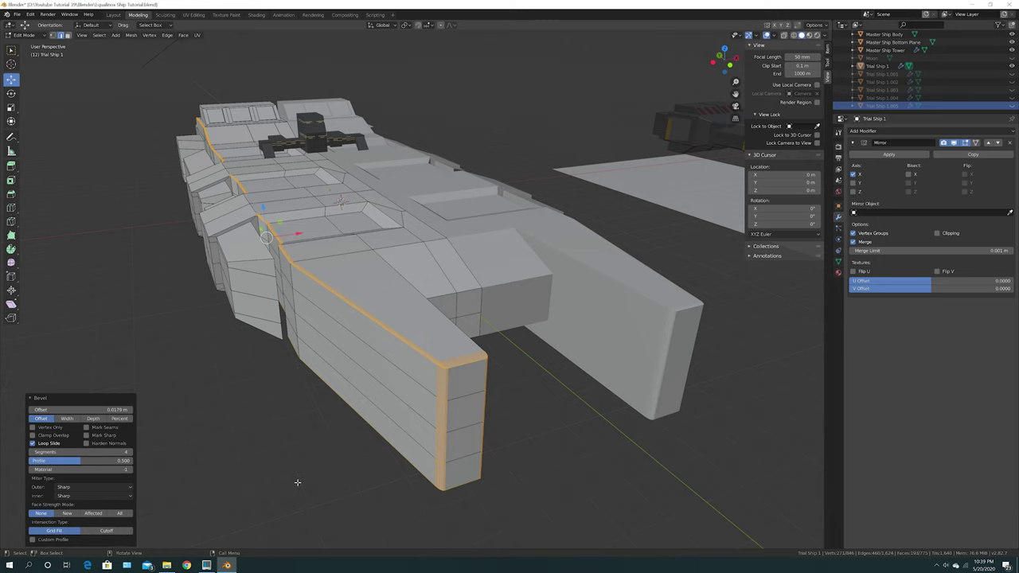
middle_click_drag(322, 435, 549, 326, "shift")
scroll(446, 411, "up", 4)
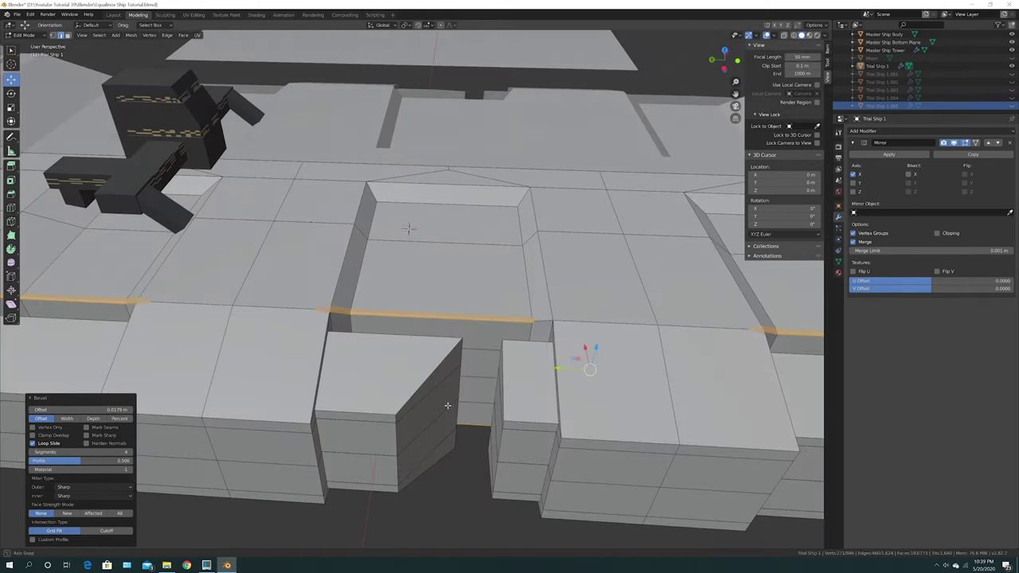
middle_click_drag(515, 409, 413, 391)
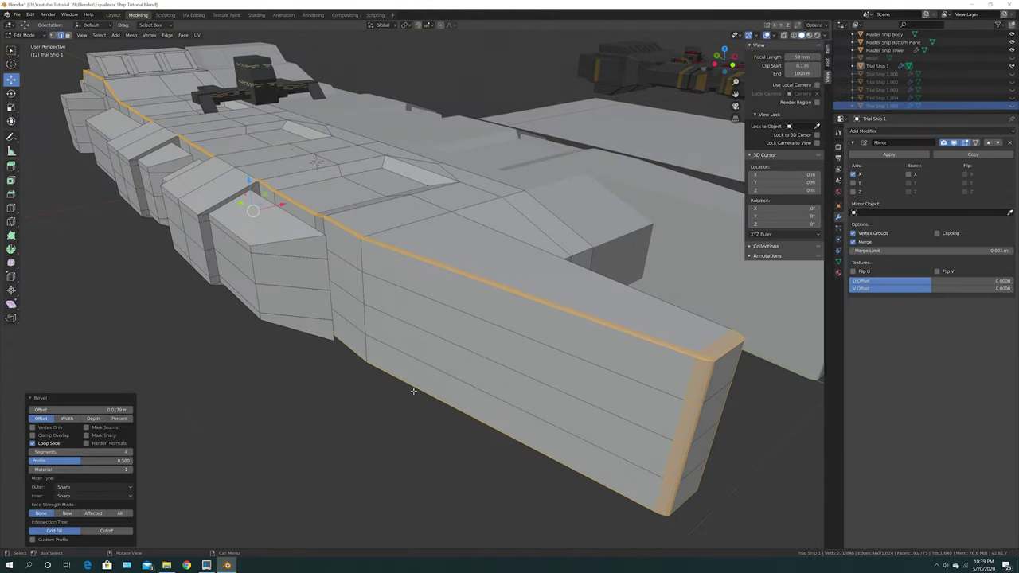
left_click(30, 14)
left_click(36, 25)
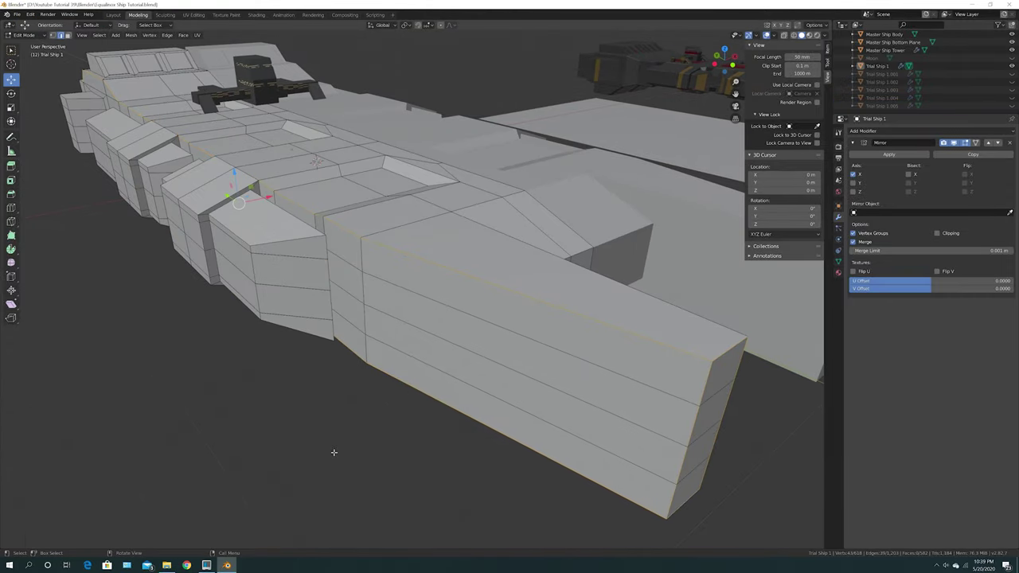
Step: Add the missed short edge beside the hull's middle top recess to the selected outer edges
middle_click_drag(284, 432, 448, 431)
scroll(449, 432, "up", 5)
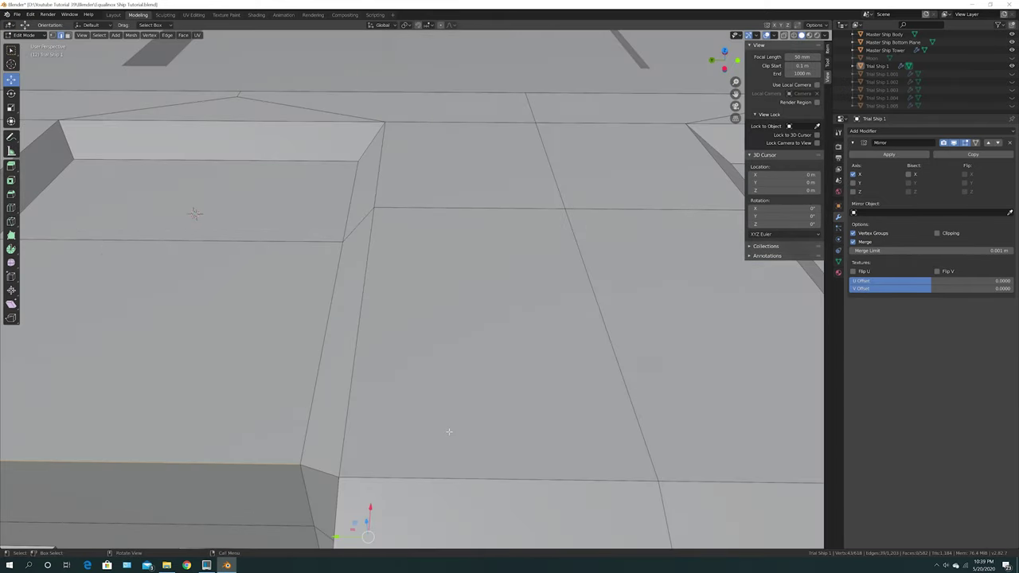
scroll(421, 406, "down", 4)
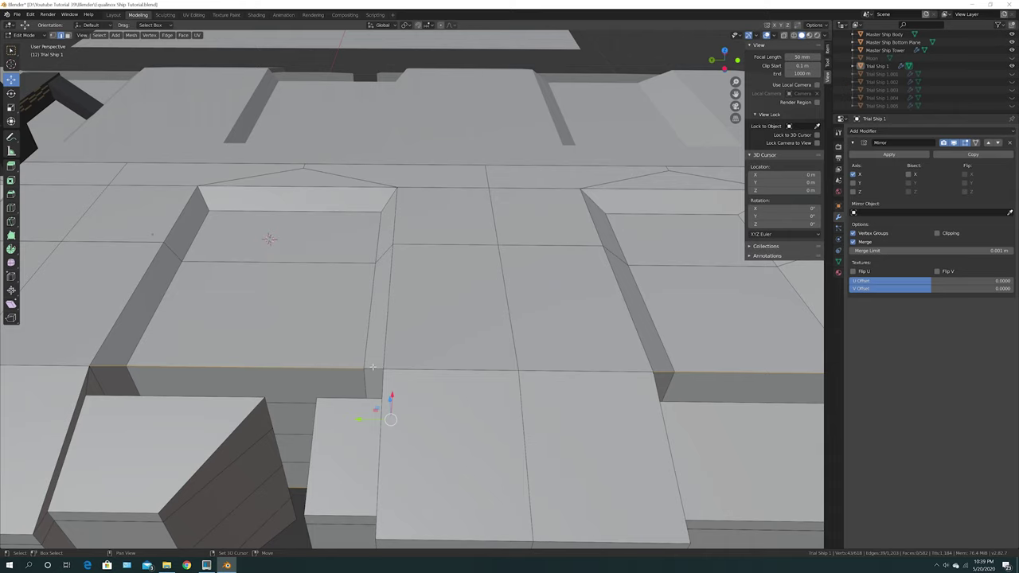
scroll(374, 374, "down", 6)
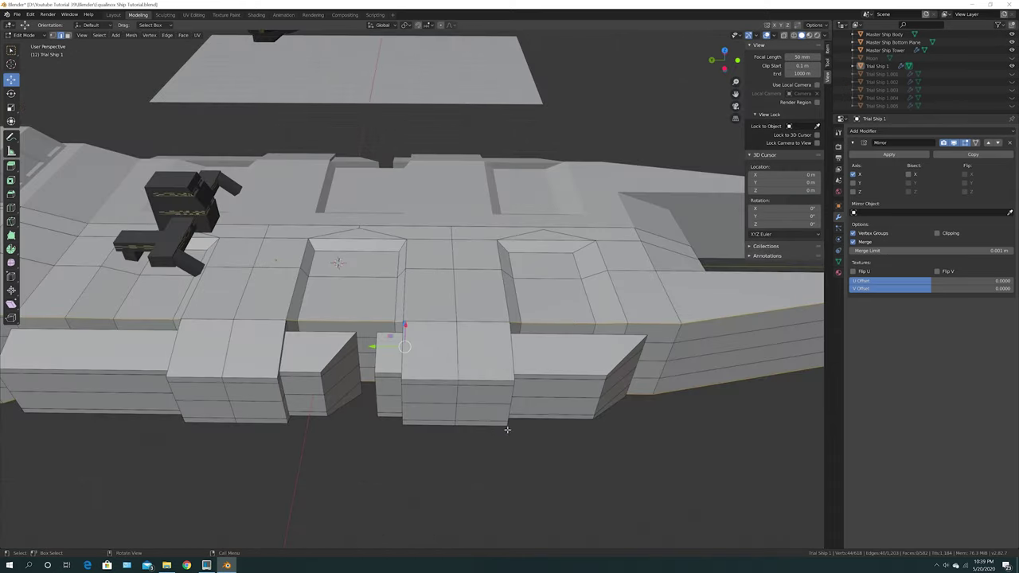
Step: Bevel the completed hull edge selection with 4 segments and an offset of about 0.0208 m
middle_click_drag(382, 382, 470, 416)
scroll(445, 410, "up", 3)
scroll(407, 401, "up", 1)
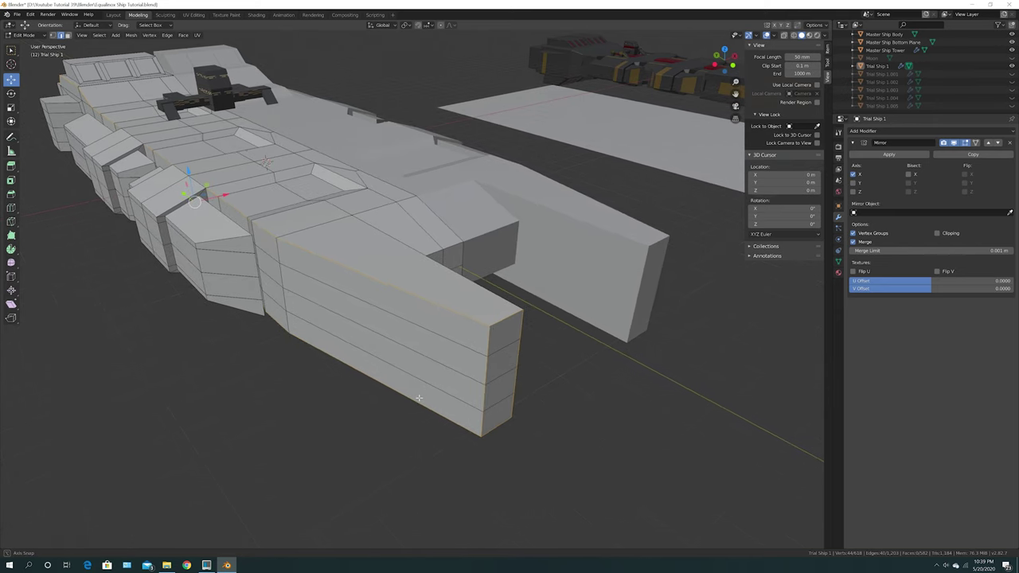
key("ctrl+b")
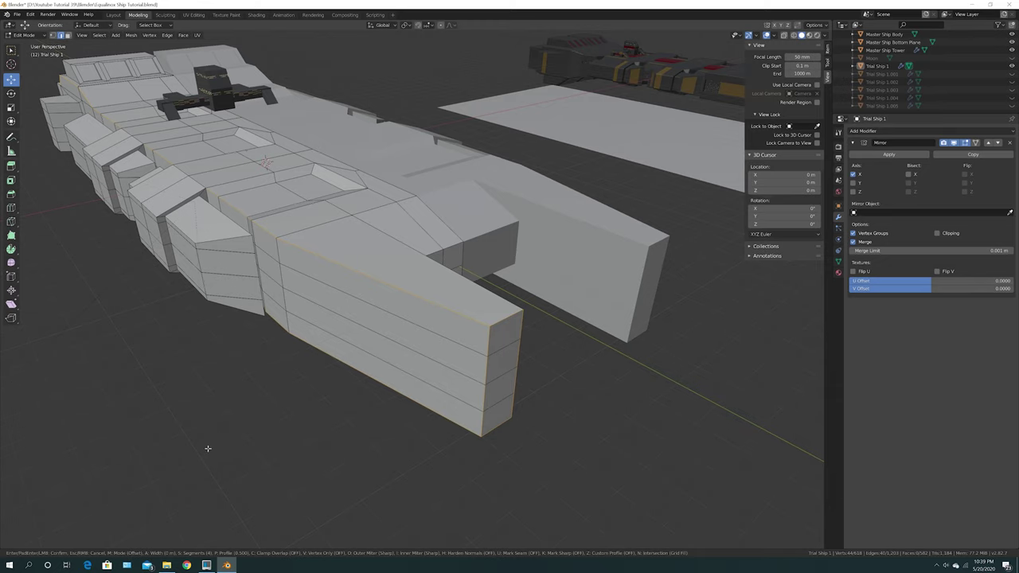
right_click(211, 419)
middle_click_drag(212, 420, 306, 427)
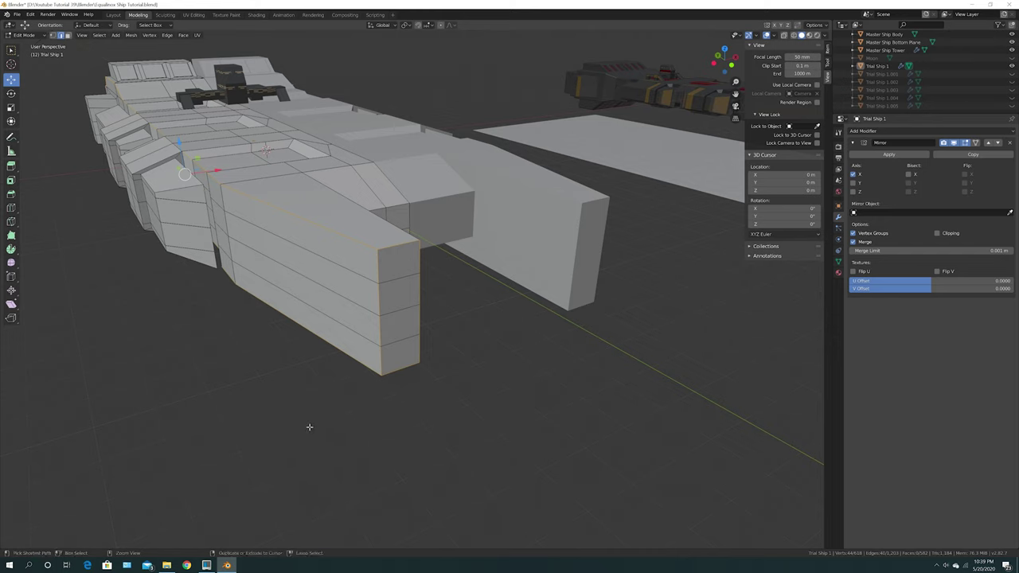
key("ctrl+b")
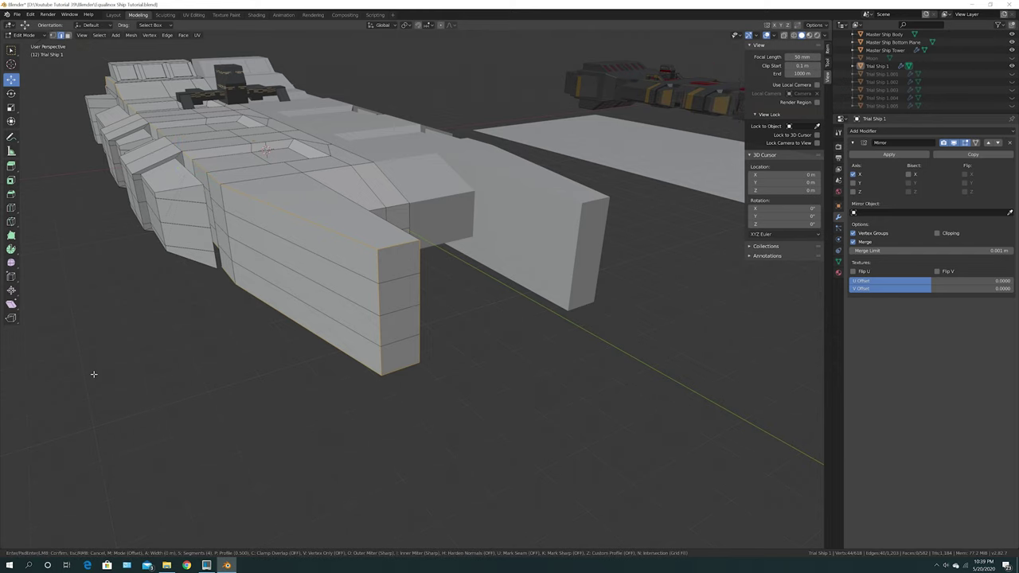
left_click(790, 351)
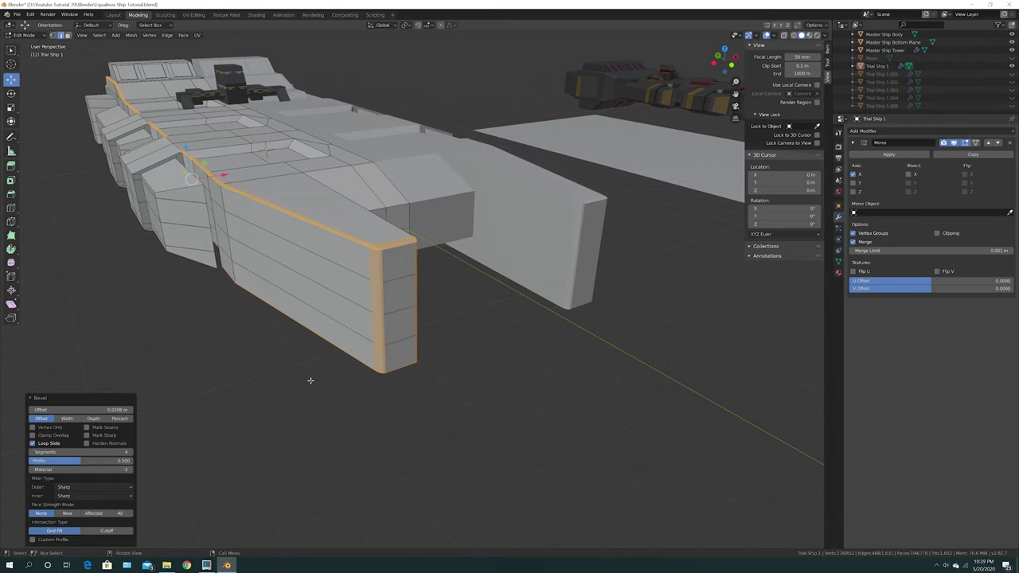
Step: Switch the hull to Object Mode with its edges deselected and examine the rounded front arms
mouse_move(309, 380)
middle_mouse_down()
mouse_move(352, 386)
mouse_move(383, 375)
mouse_move(379, 364)
mouse_move(339, 359)
mouse_move(308, 382)
middle_mouse_up()
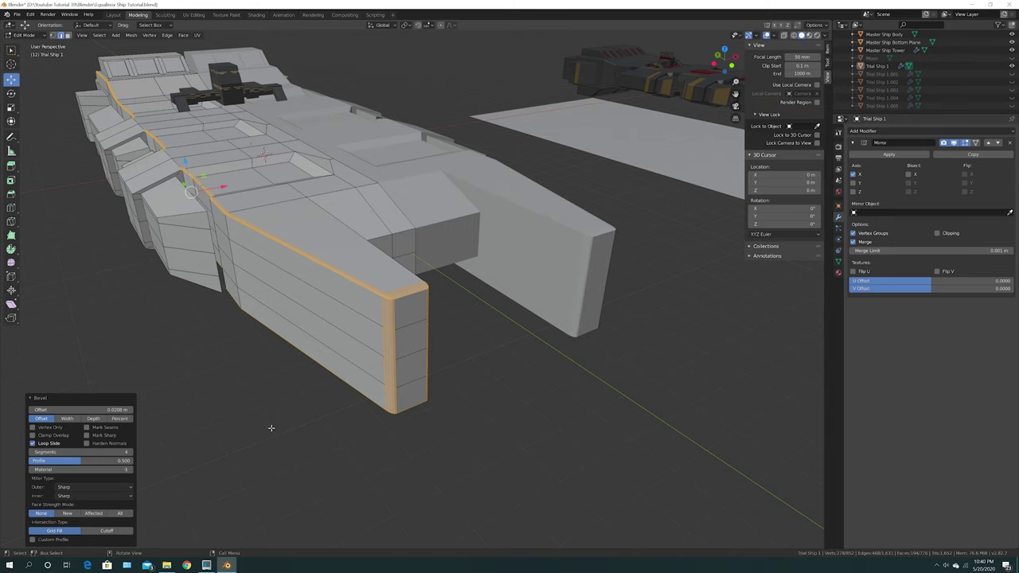
left_click(270, 428)
middle_click_drag(289, 434, 294, 406)
scroll(365, 410, "up", 3)
scroll(364, 409, "down", 3)
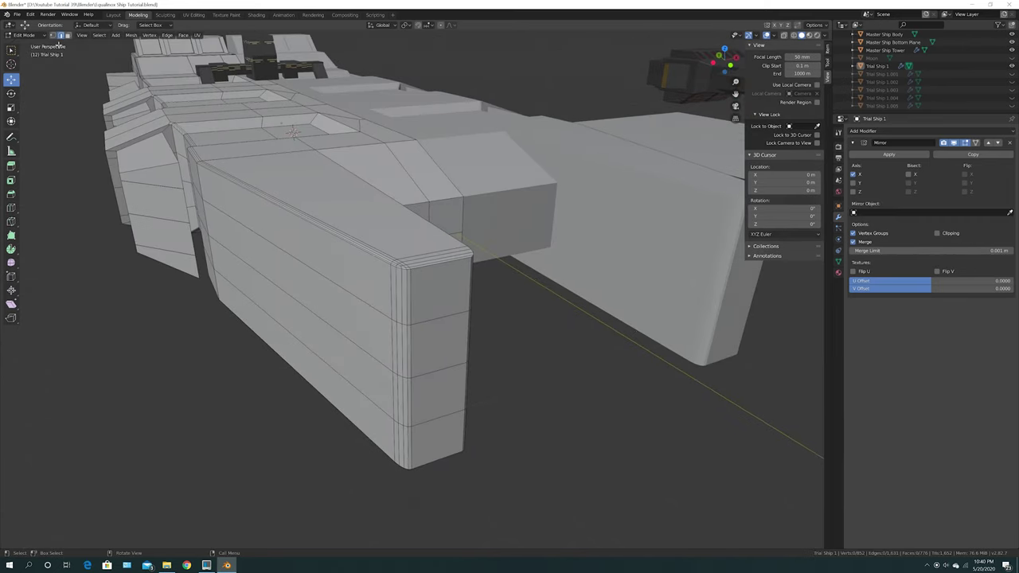
left_click(24, 35)
left_click(24, 31)
scroll(131, 350, "down", 2)
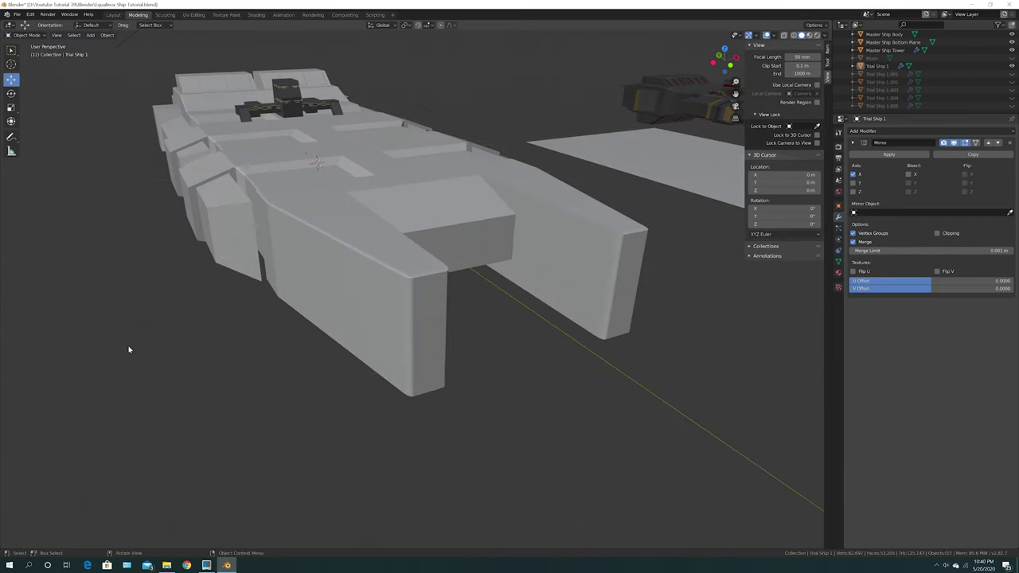
middle_click_drag(128, 349, 181, 341)
scroll(177, 341, "up", 3)
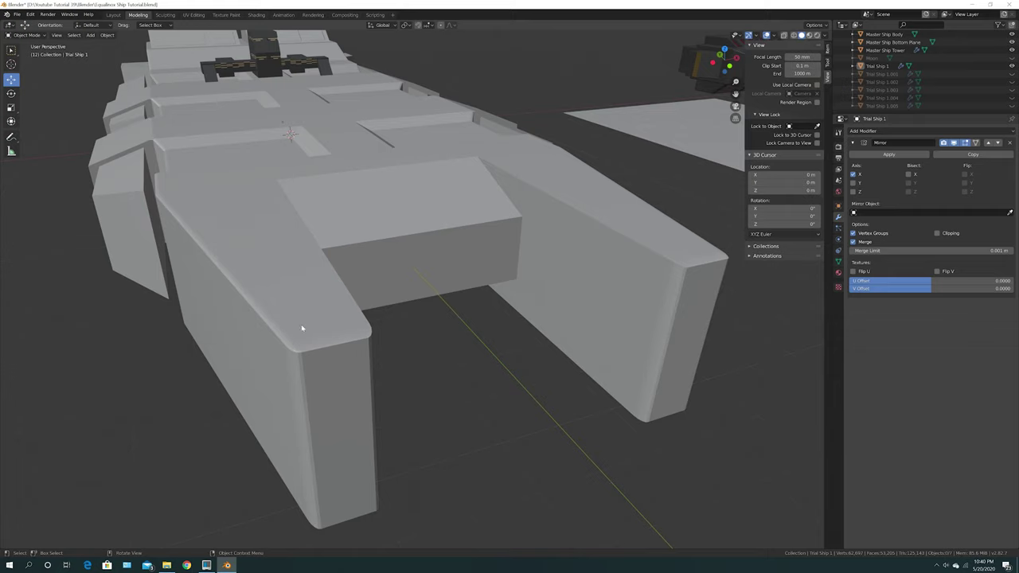
scroll(165, 362, "down", 2)
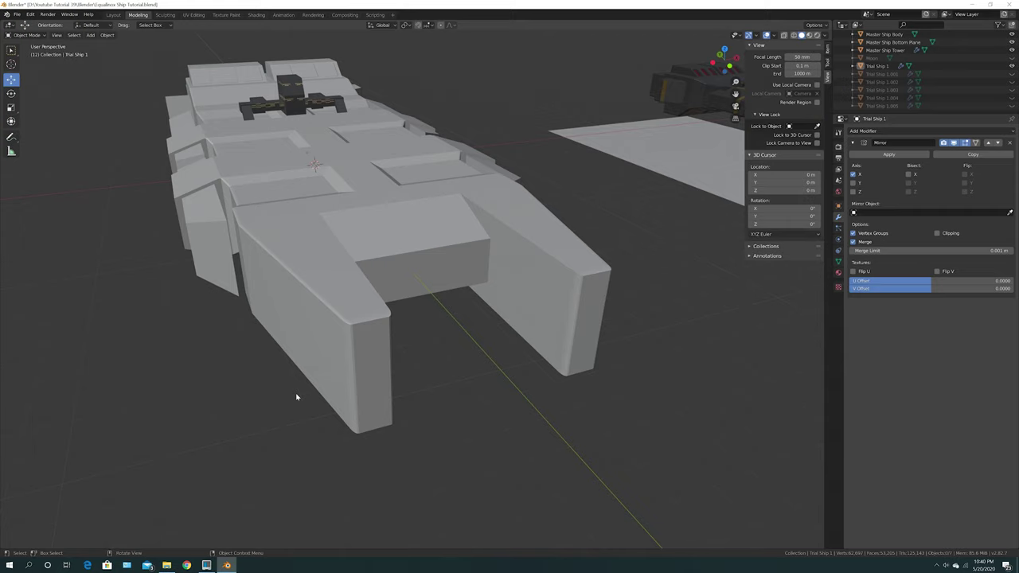
middle_click_drag(344, 396, 343, 358)
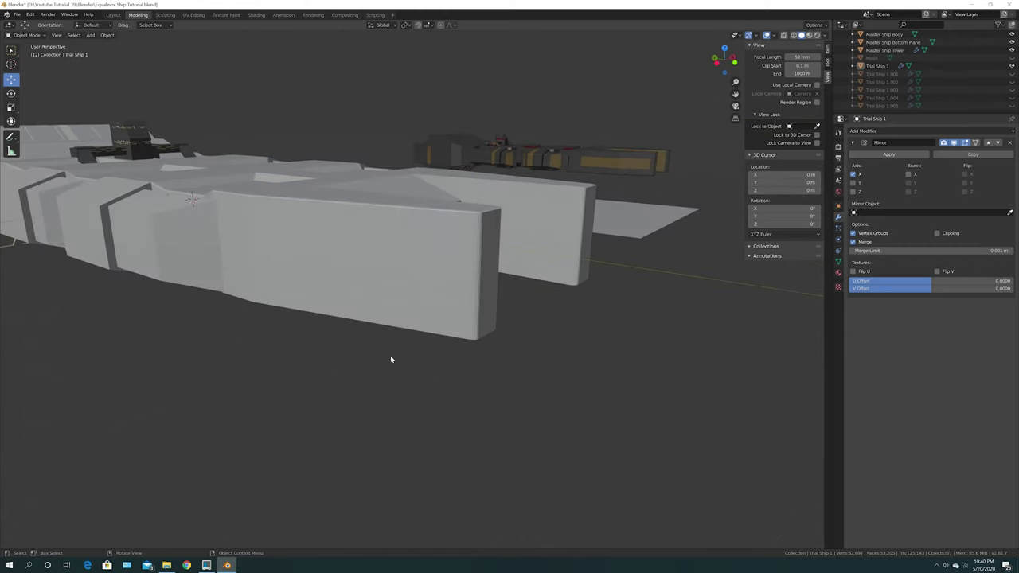
Step: Examine the bevelled corner and outer side of the hull's front arm up close
scroll(390, 359, "up", 4)
middle_click_drag(429, 349, 312, 239)
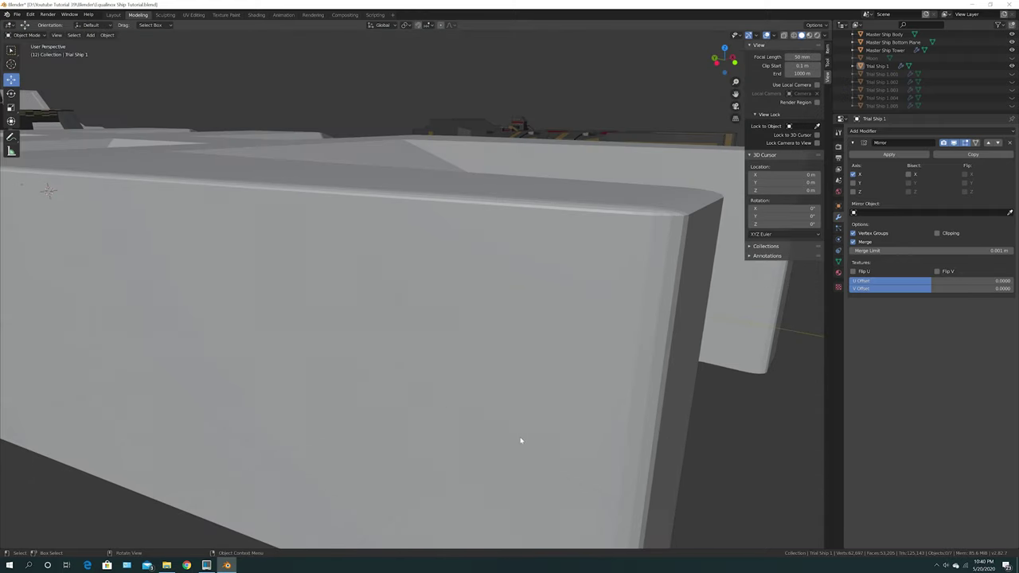
middle_click_drag(333, 311, 332, 309)
key("shift")
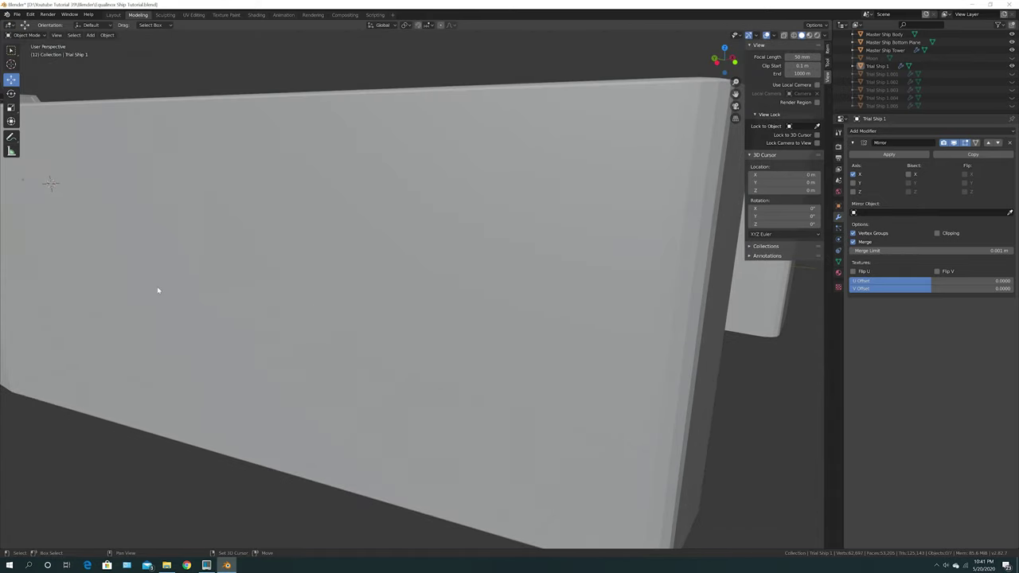
middle_click_drag(139, 281, 493, 174, "shift")
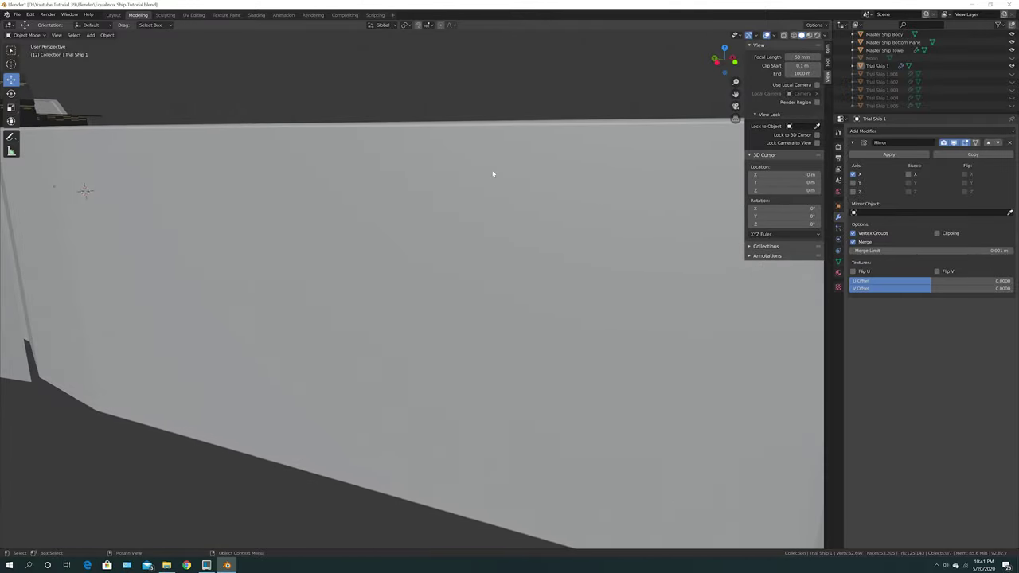
middle_click_drag(375, 318, 291, 243)
Step: Shade the main hull smooth and enable Auto Smooth for its normals
left_click(292, 246)
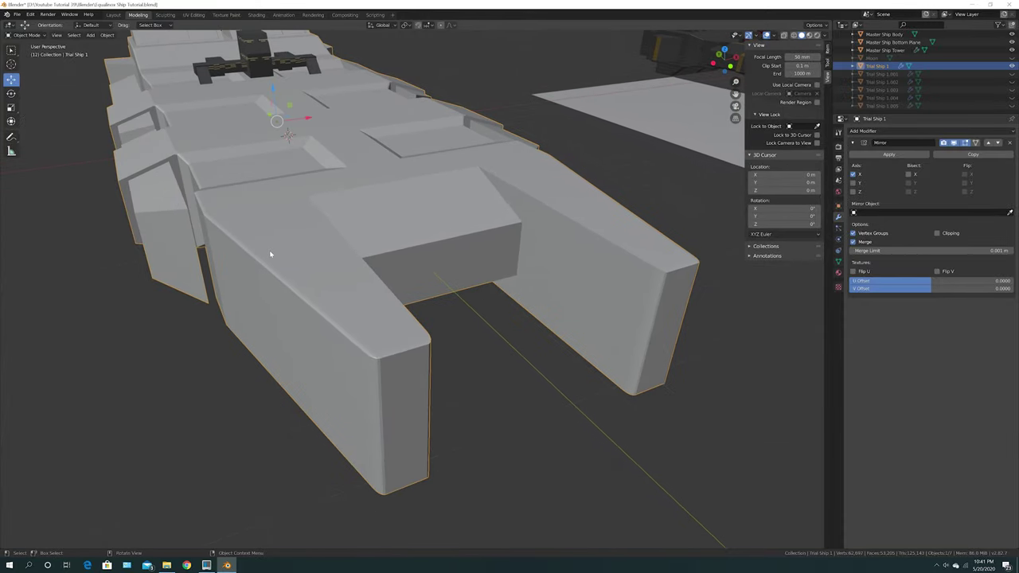
right_click(302, 248)
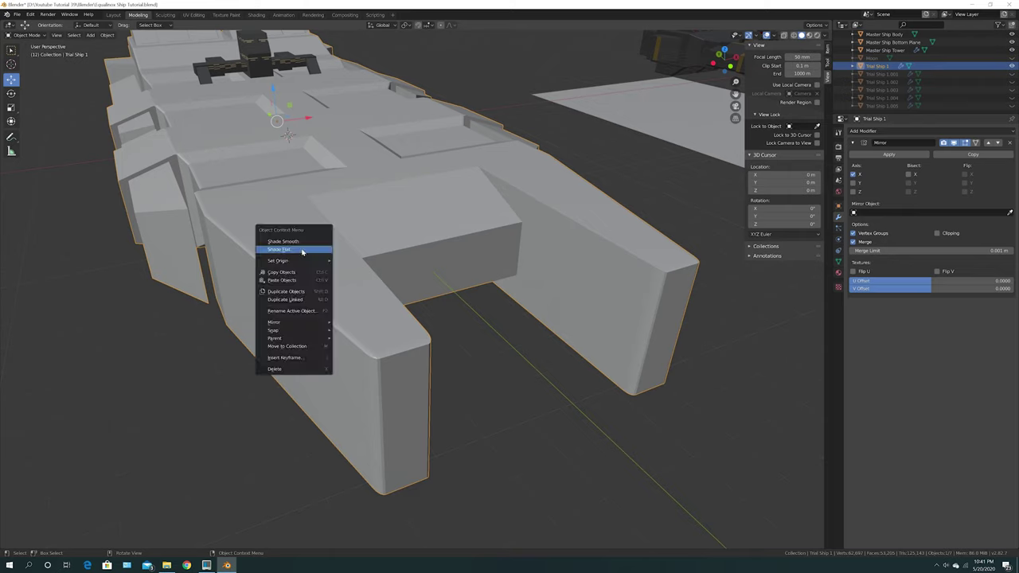
left_click(301, 243)
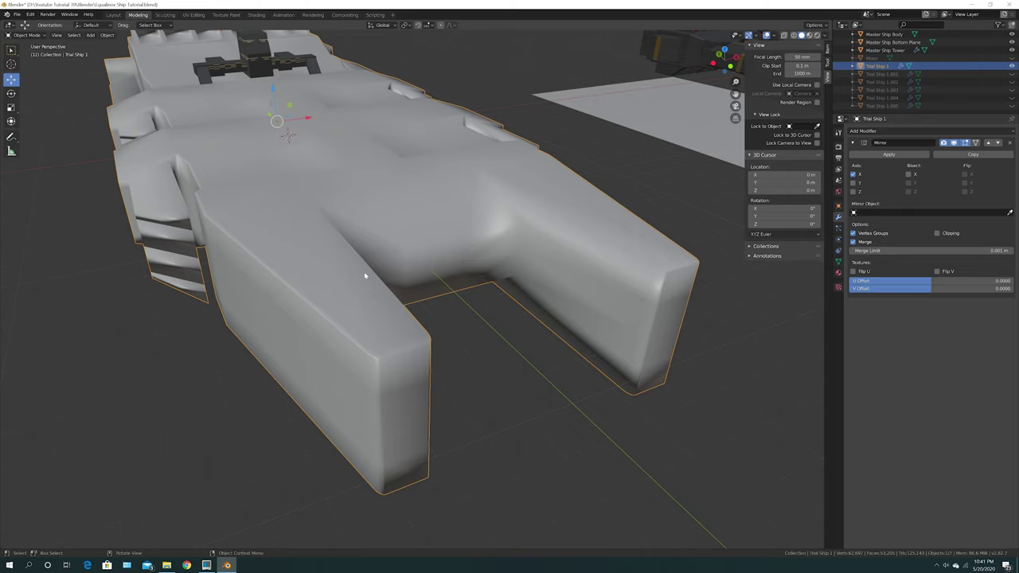
left_click(838, 261)
left_click(860, 276)
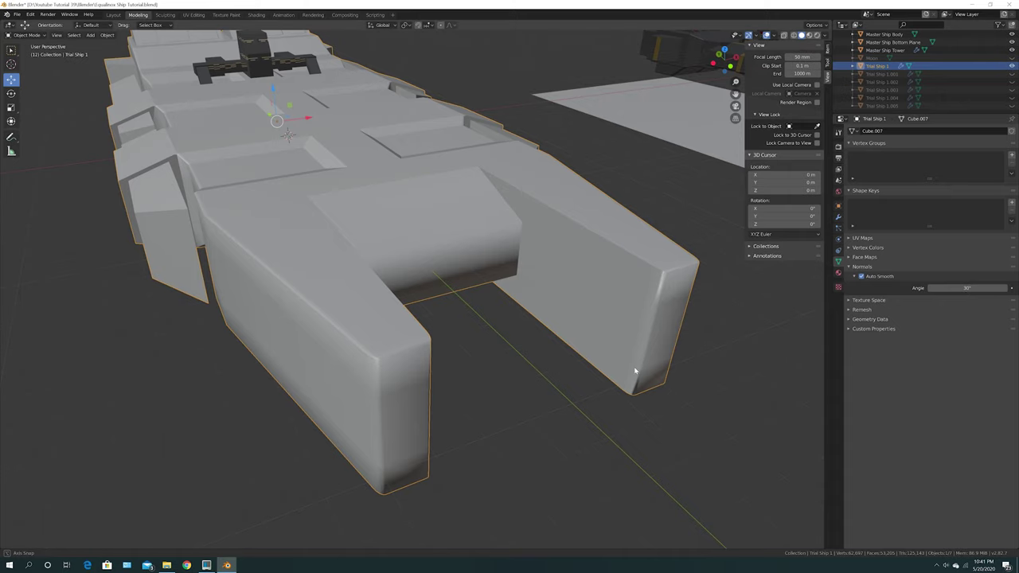
Step: Inspect the smooth shading on the front arms and set the hull's Auto Smooth angle to 76.5°
middle_click_drag(632, 370, 648, 370)
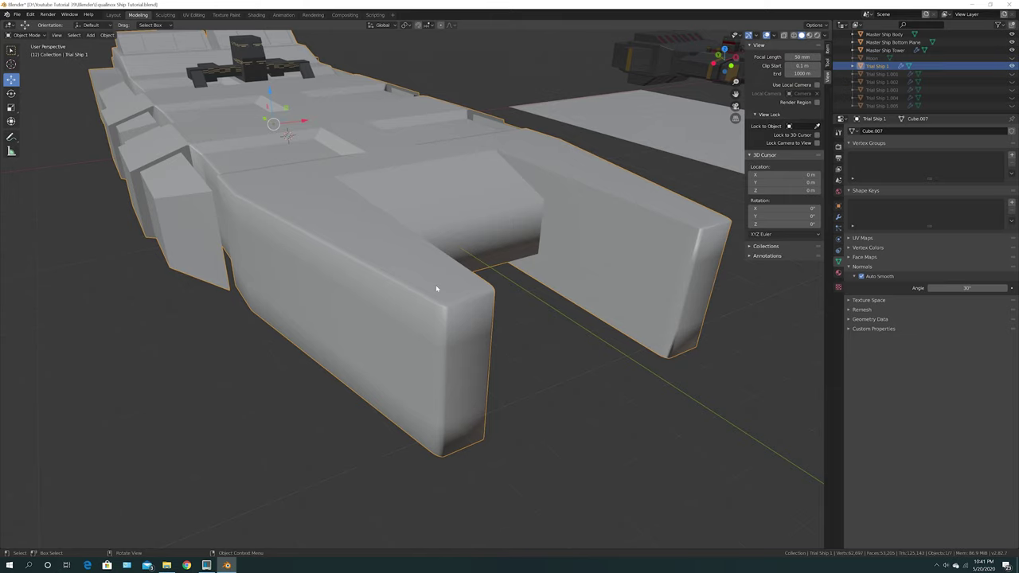
middle_click_drag(422, 299, 410, 288)
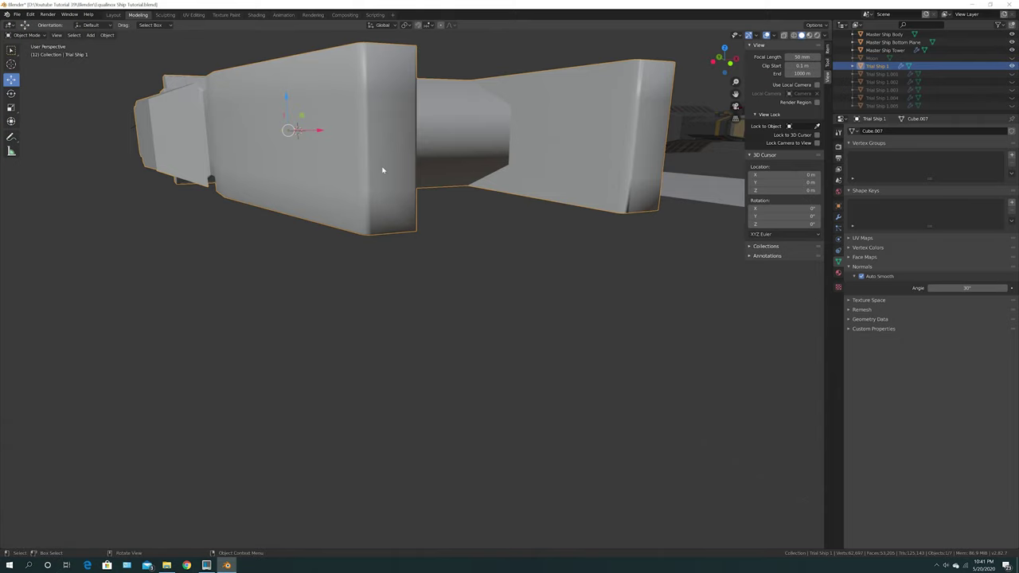
middle_click_drag(398, 244, 333, 244)
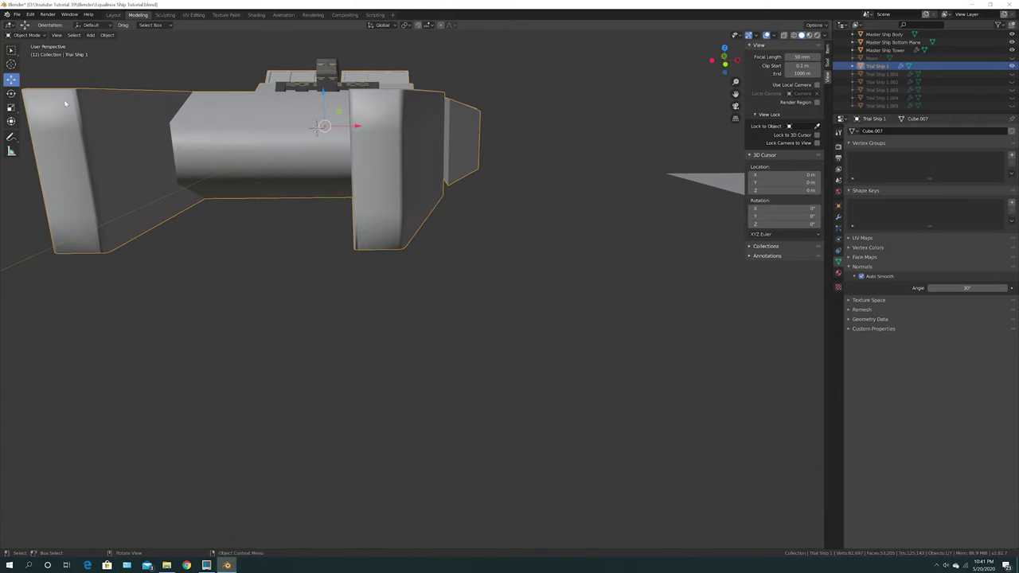
middle_click_drag(223, 259, 227, 262)
left_click_drag(935, 288, 959, 288)
mouse_move(967, 287)
left_mouse_down()
mouse_move(948, 287)
mouse_move(960, 287)
left_mouse_up()
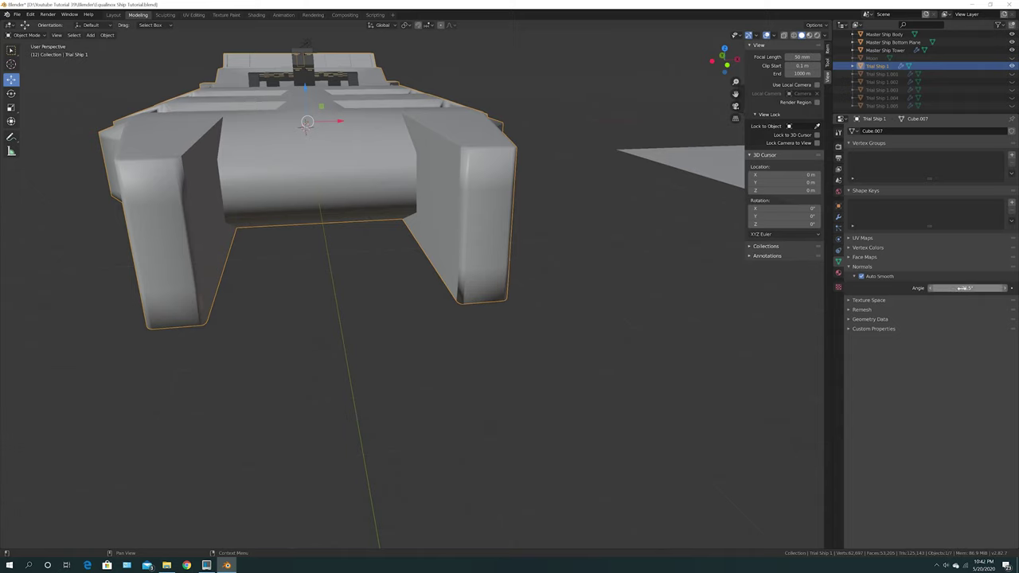
Step: Switch the hull to flat shading and view its front arms
right_click(290, 169)
left_click(288, 174)
middle_click_drag(278, 221, 295, 291)
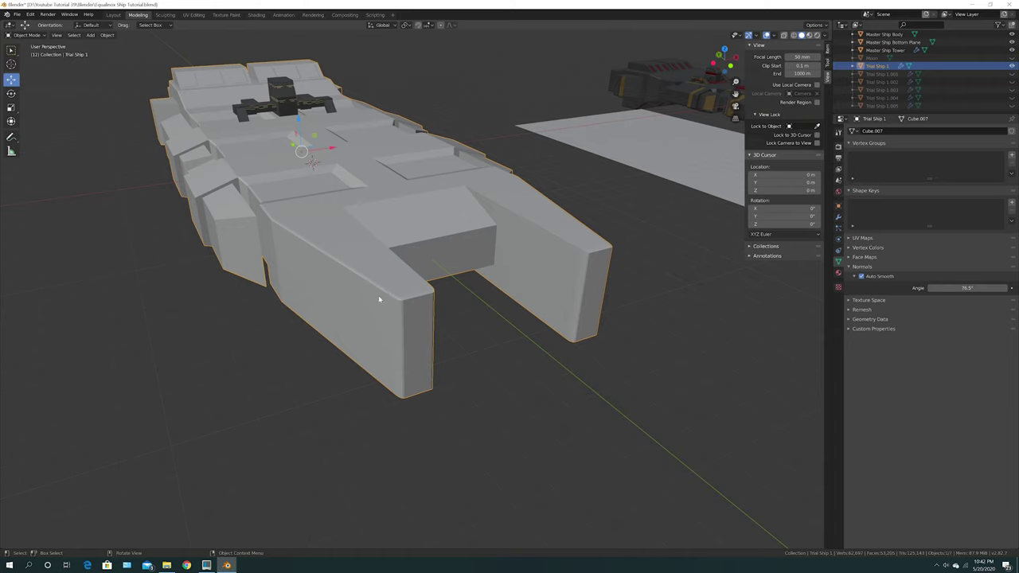
Step: Undo the shading trials and the hull bevel, back to the selected unbevelled outer edges in Edit Mode
left_click(39, 35)
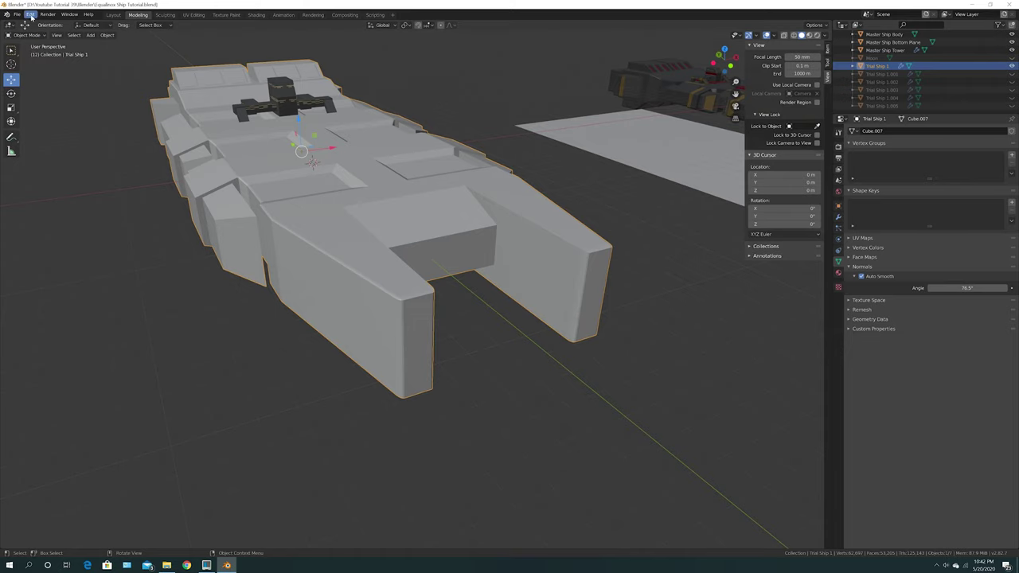
left_click(30, 14)
left_click(35, 23)
left_click(31, 14)
left_click(34, 23)
left_click(31, 15)
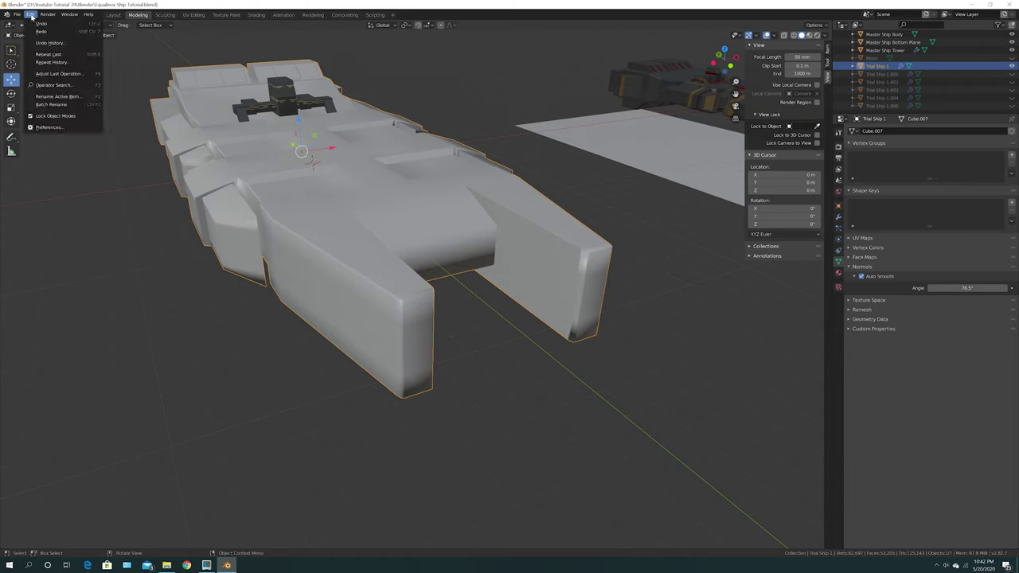
left_click(34, 23)
left_click(30, 15)
left_click(34, 22)
left_click(30, 14)
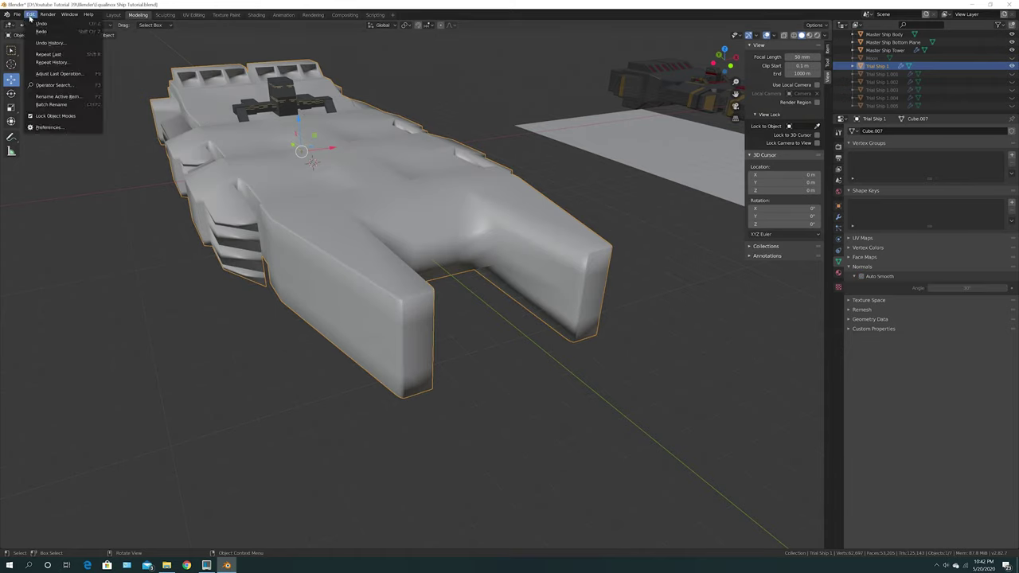
left_click(33, 22)
left_click(31, 14)
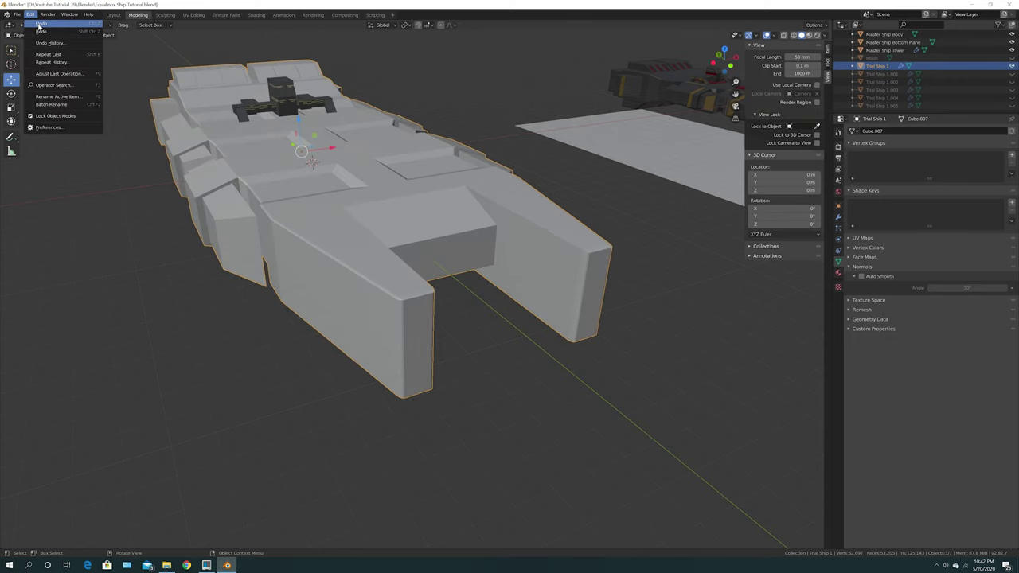
left_click(33, 22)
left_click(30, 14)
left_click(33, 22)
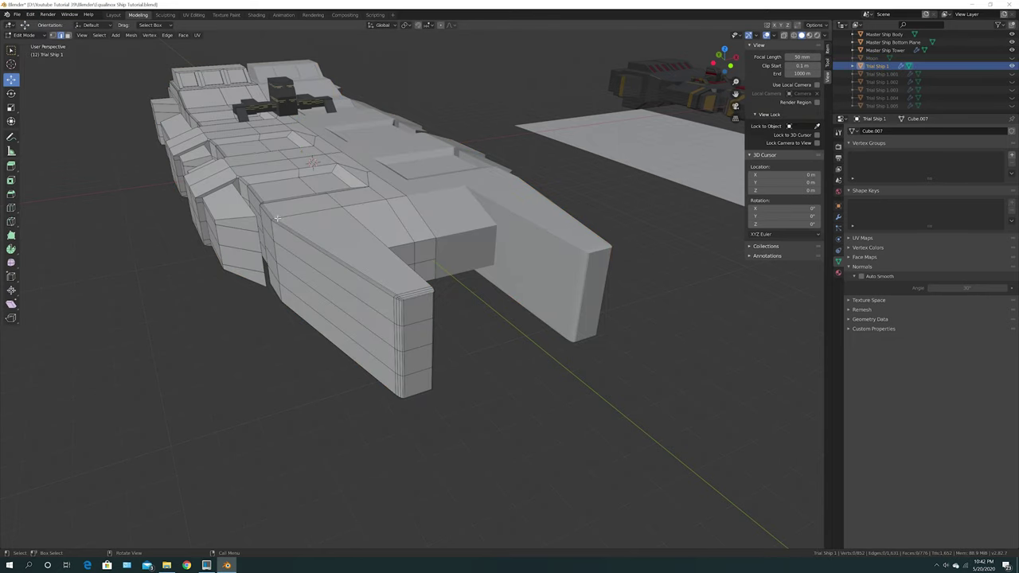
left_click(30, 15)
left_click(33, 22)
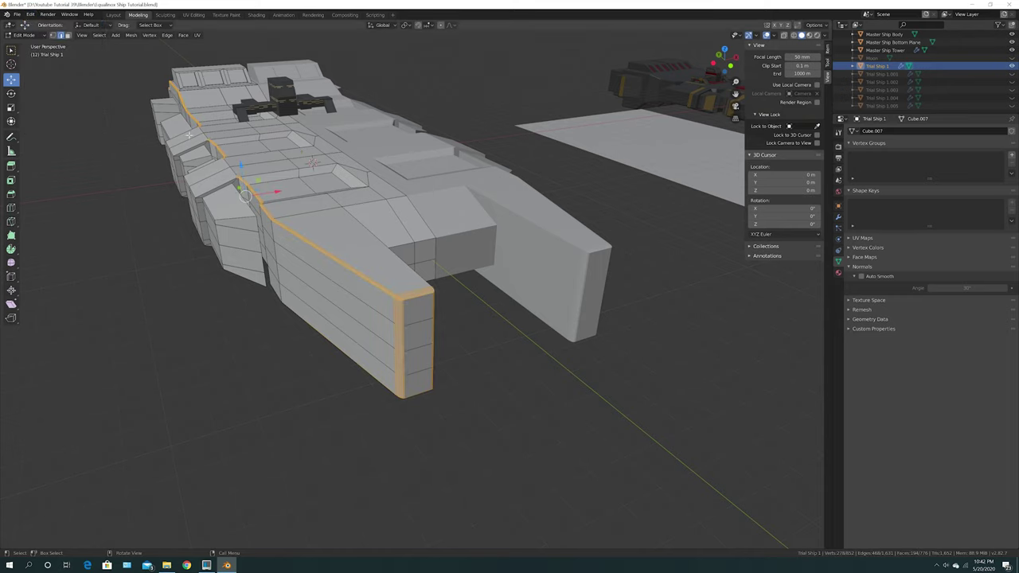
left_click(30, 14)
left_click(34, 23)
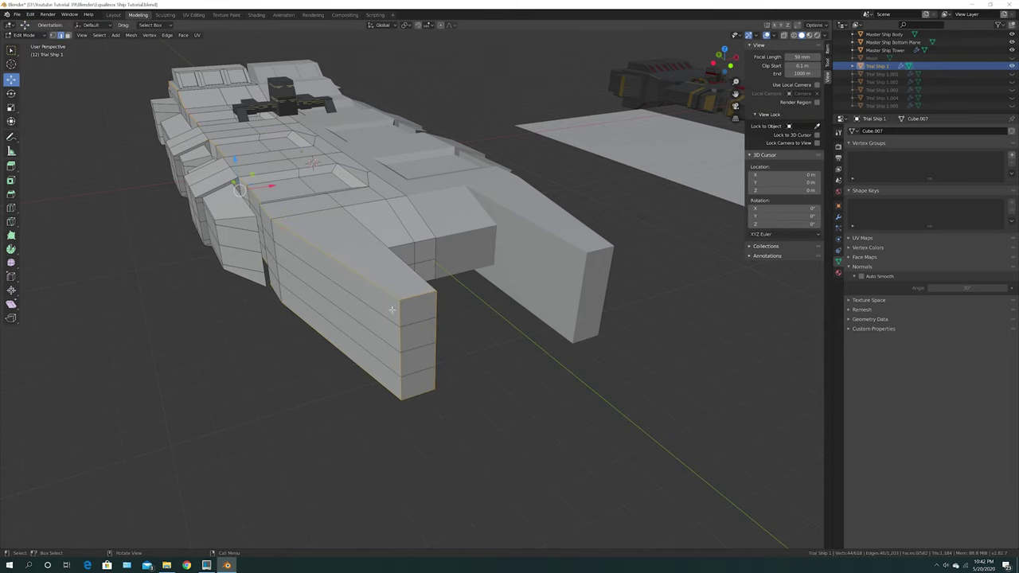
Step: Bevel the selected outer hull edges with 14 segments and an offset of about 0.0159 m
key("ctrl+b")
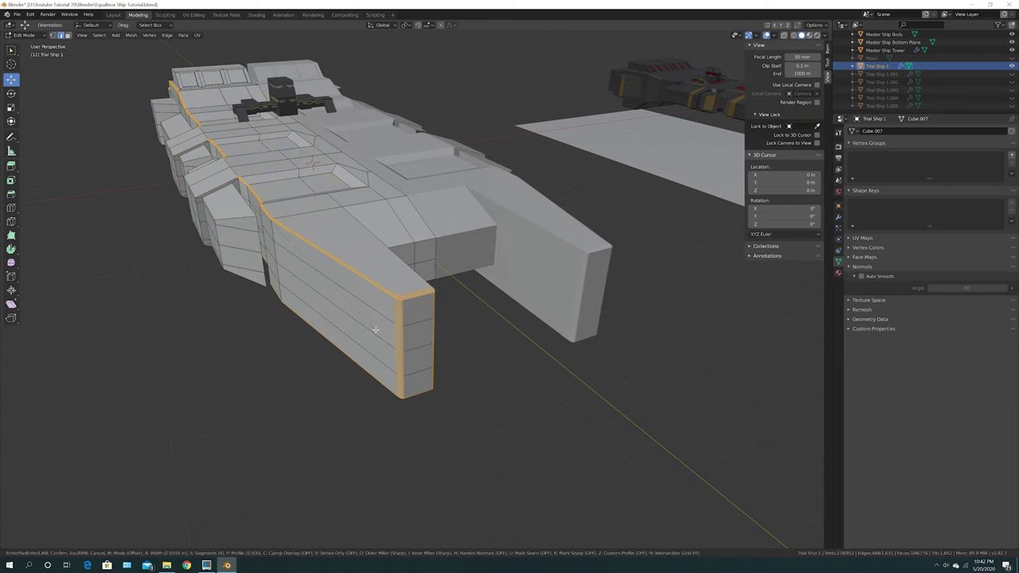
scroll(375, 328, "up", 7)
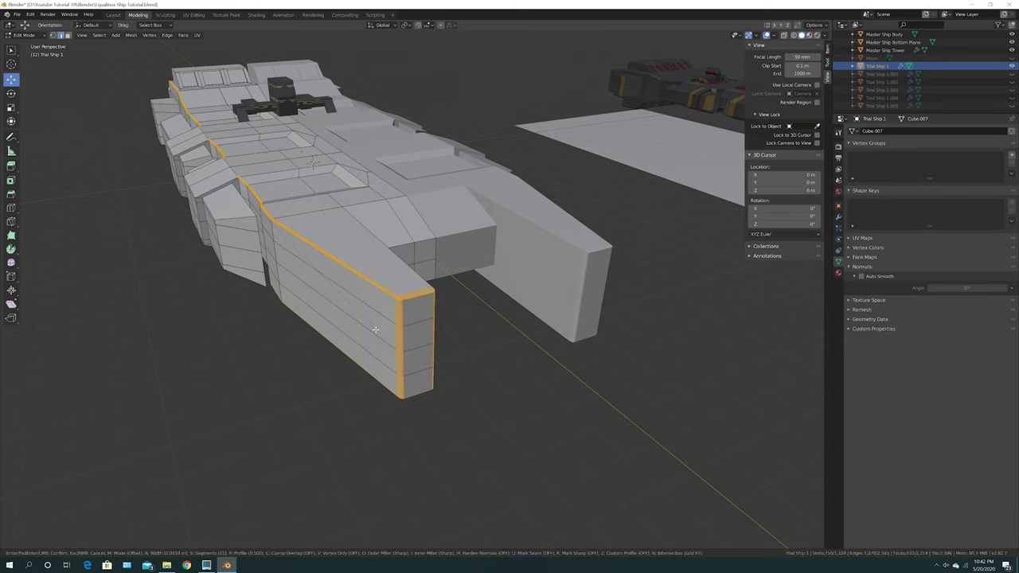
scroll(375, 329, "up", 3)
left_click(375, 328)
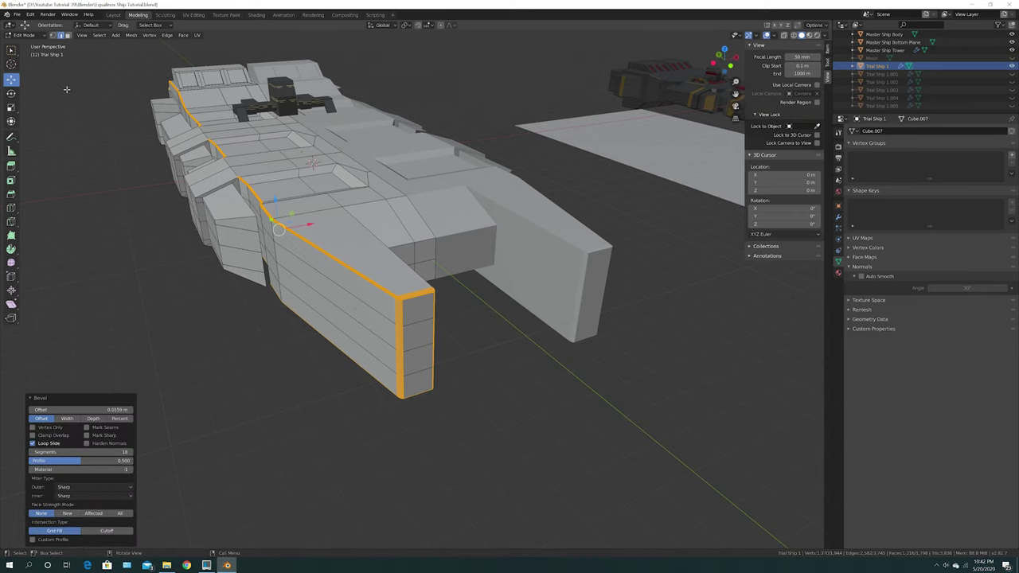
Step: Switch the hull to Object Mode and examine the 14-segment bevel on its front arms
left_click(25, 35)
left_click(35, 47)
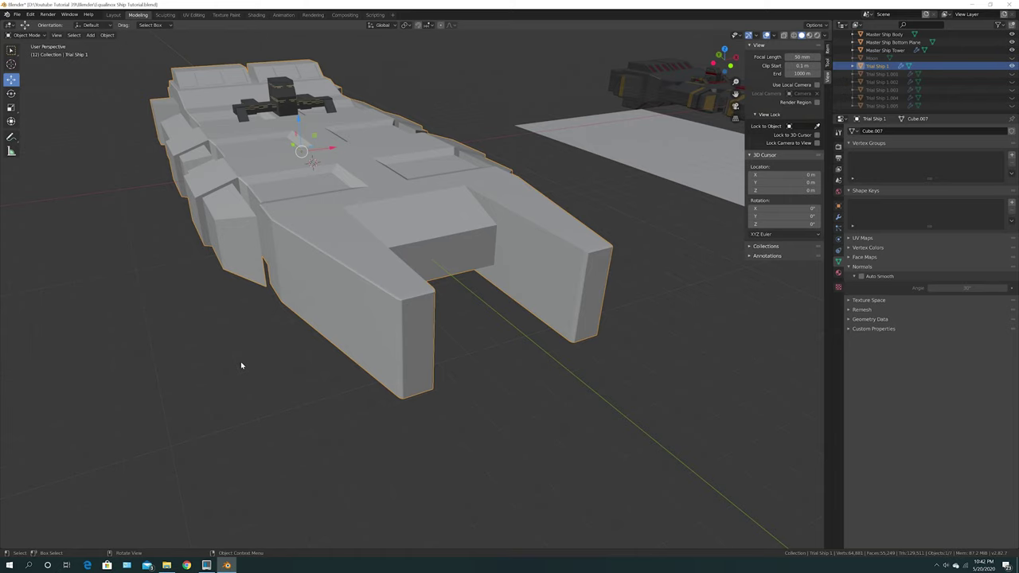
scroll(242, 365, "up", 5)
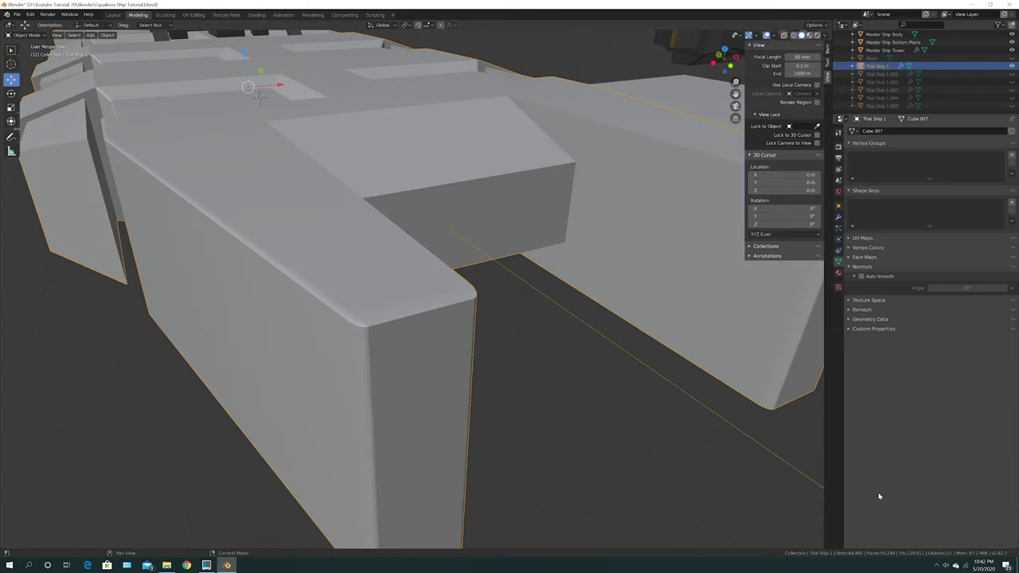
scroll(371, 391, "down", 3)
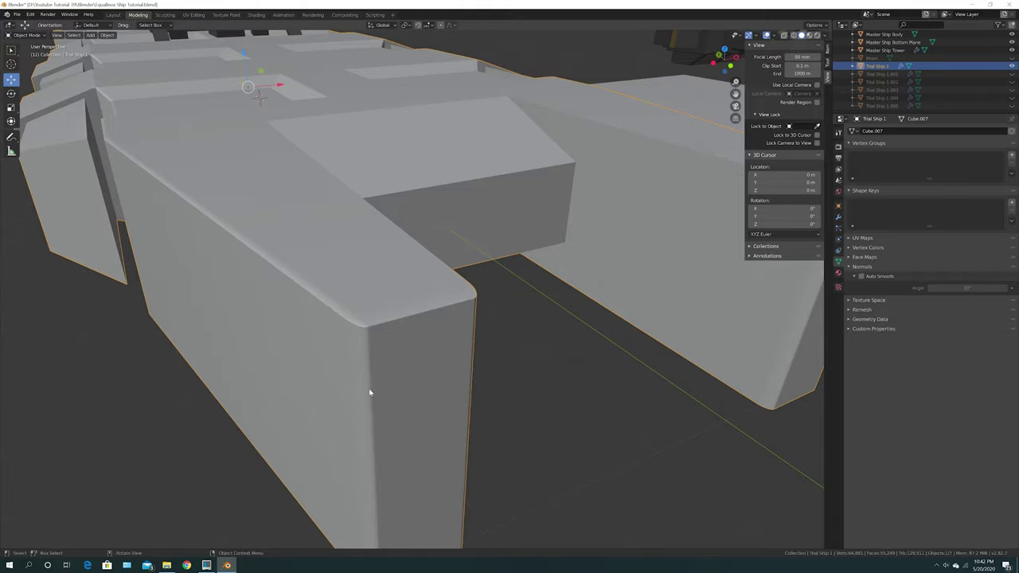
scroll(359, 374, "down", 5)
middle_click_drag(359, 375, 427, 374)
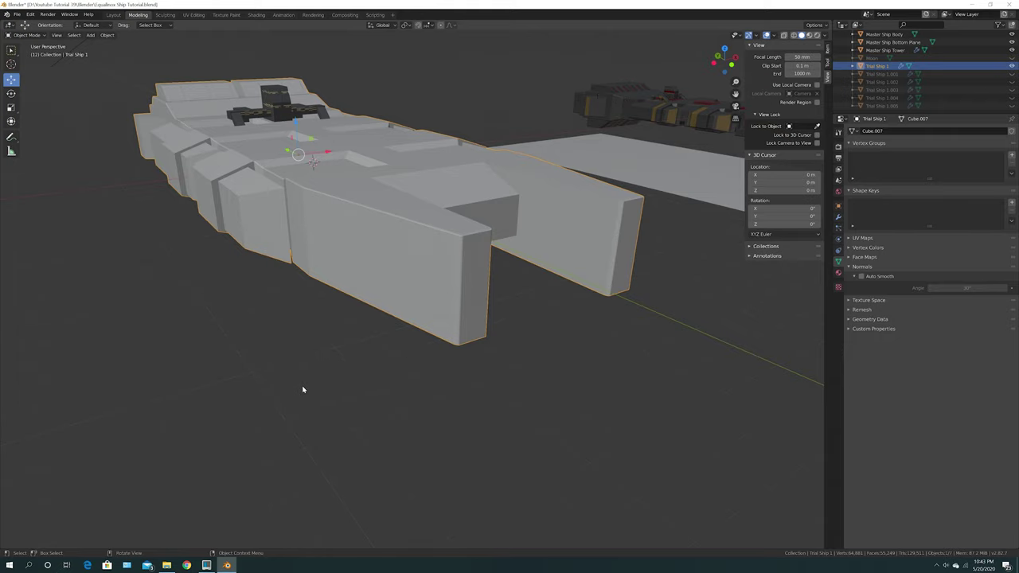
middle_click_drag(302, 390, 287, 397)
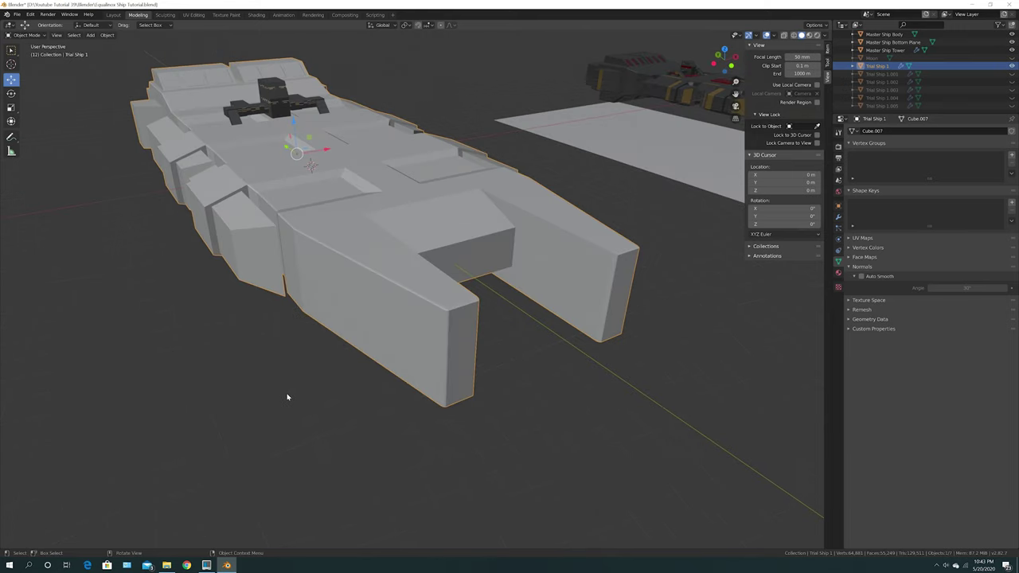
Step: Deselect the hull, then undo back through the 14-segment bevel to the selected outer edges
left_click(288, 396)
left_click(30, 14)
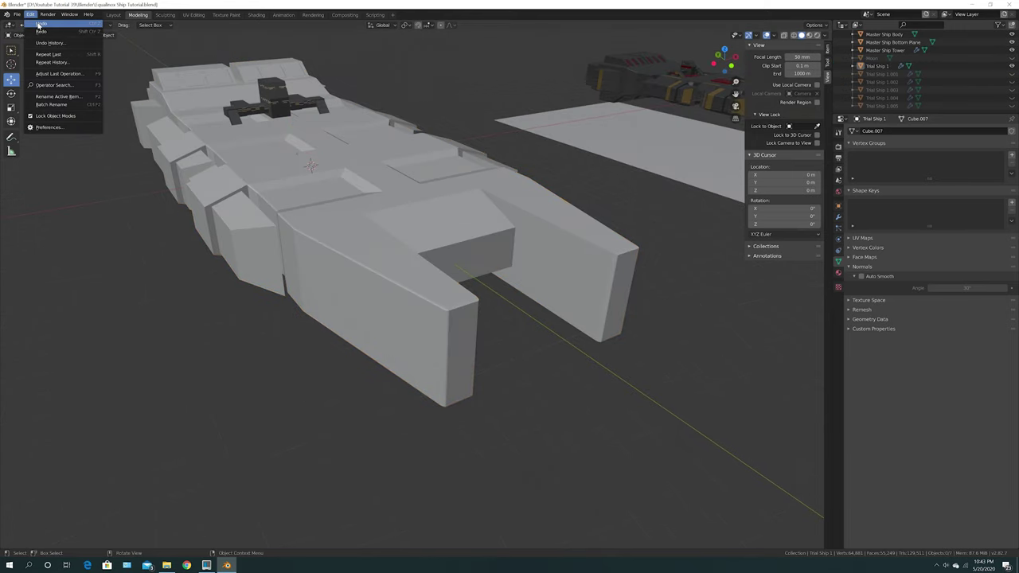
left_click(37, 25)
left_click(31, 14)
left_click(38, 24)
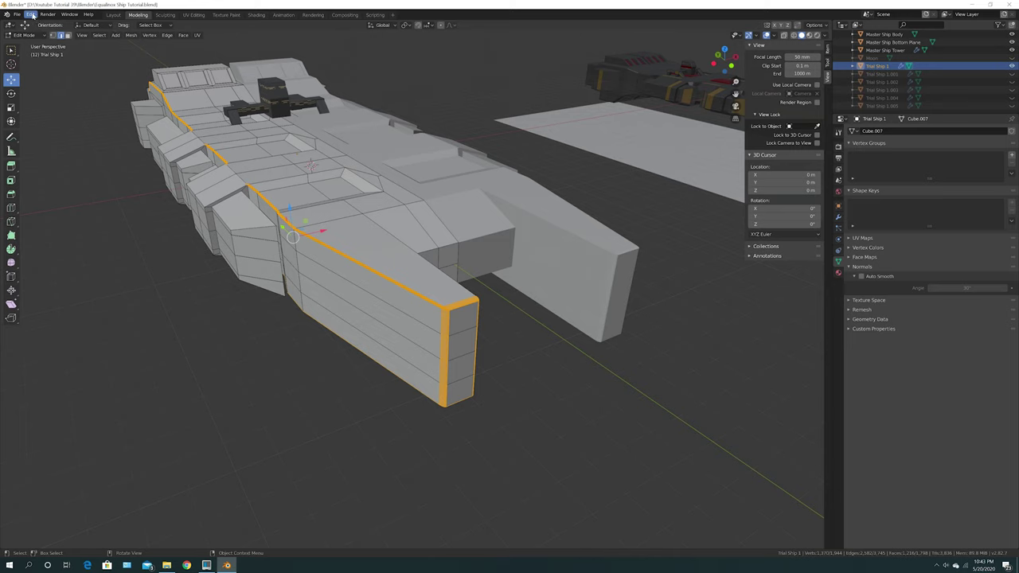
left_click(30, 14)
left_click(38, 25)
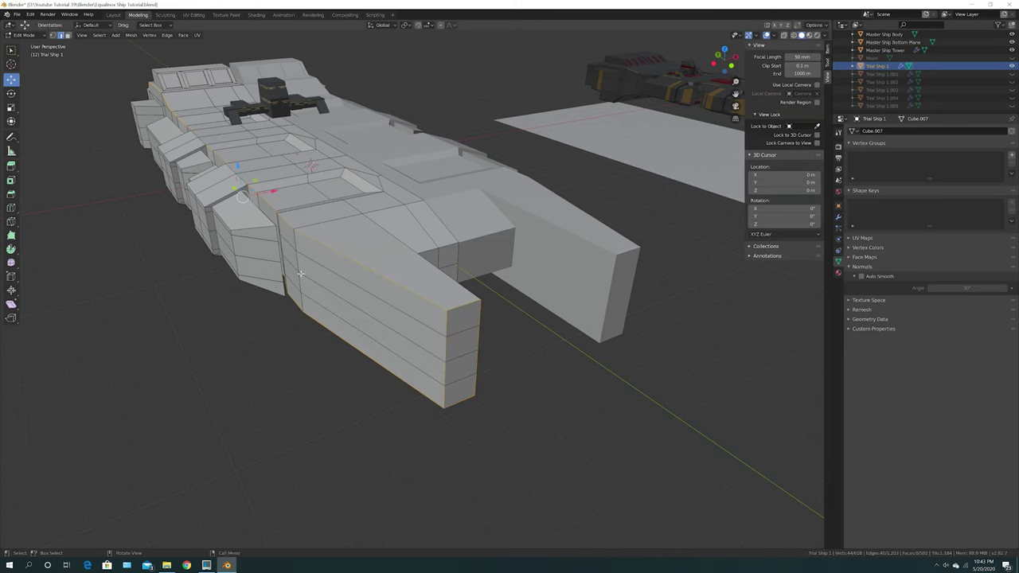
Step: Bevel the selected outer hull edges with 4 segments and an offset of about 0.0126 m, then deselect them
key("ctrl+b")
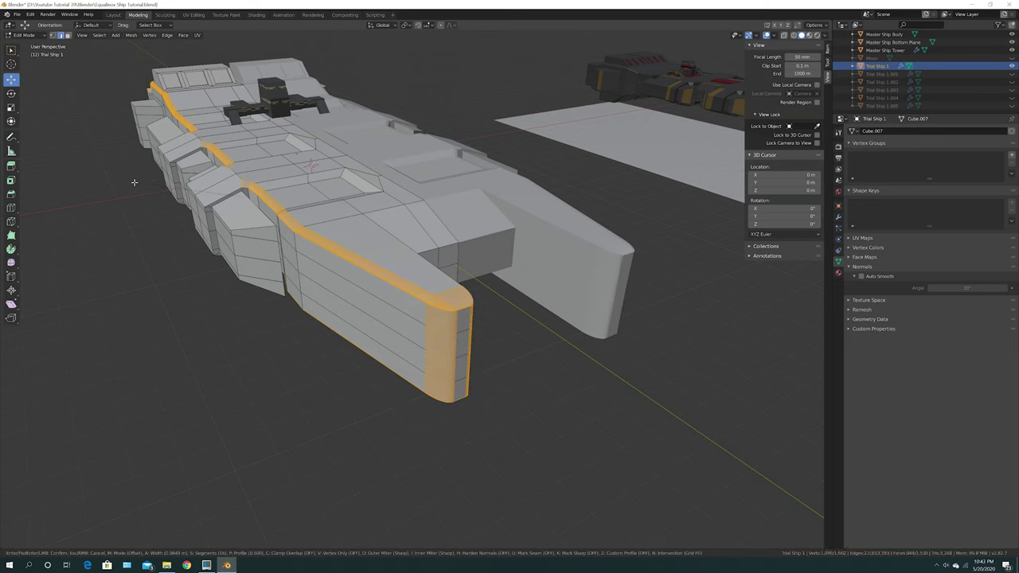
scroll(133, 182, "up", 1)
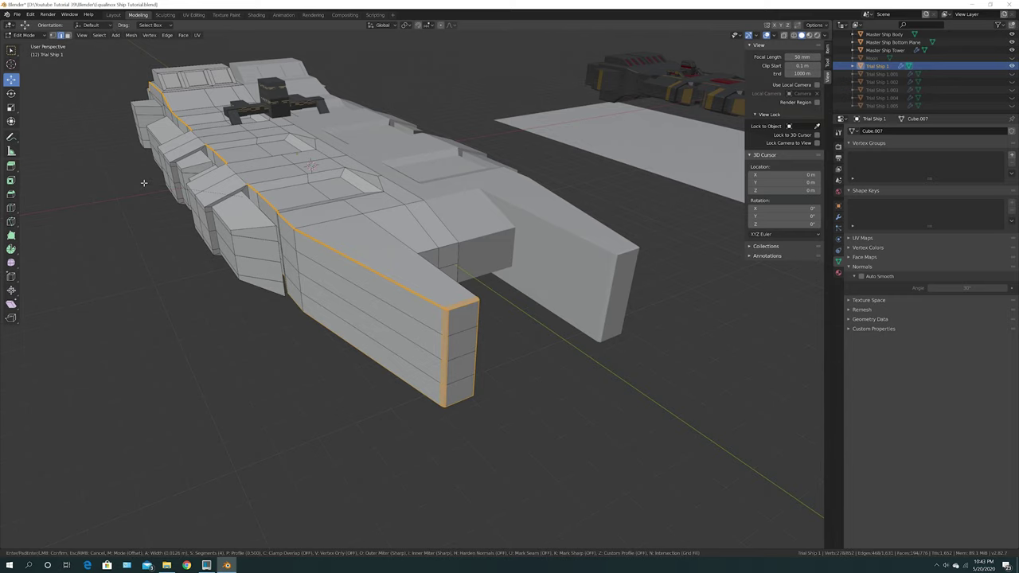
left_click(143, 183)
left_click(170, 348)
middle_click_drag(193, 337, 222, 335)
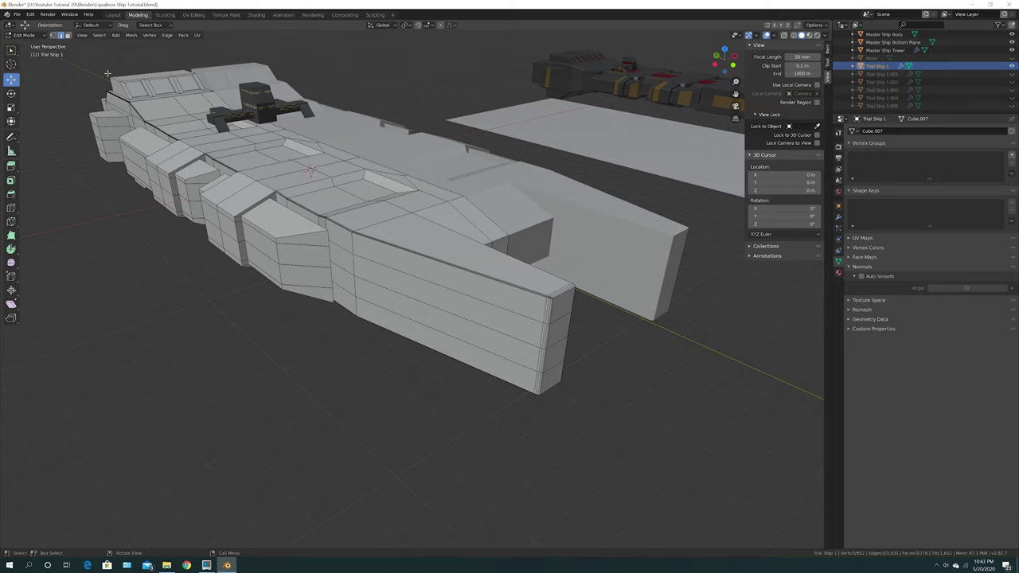
Step: Examine the hull's narrow outer-edge bevel from the front and the side
middle_click_drag(238, 323, 239, 322)
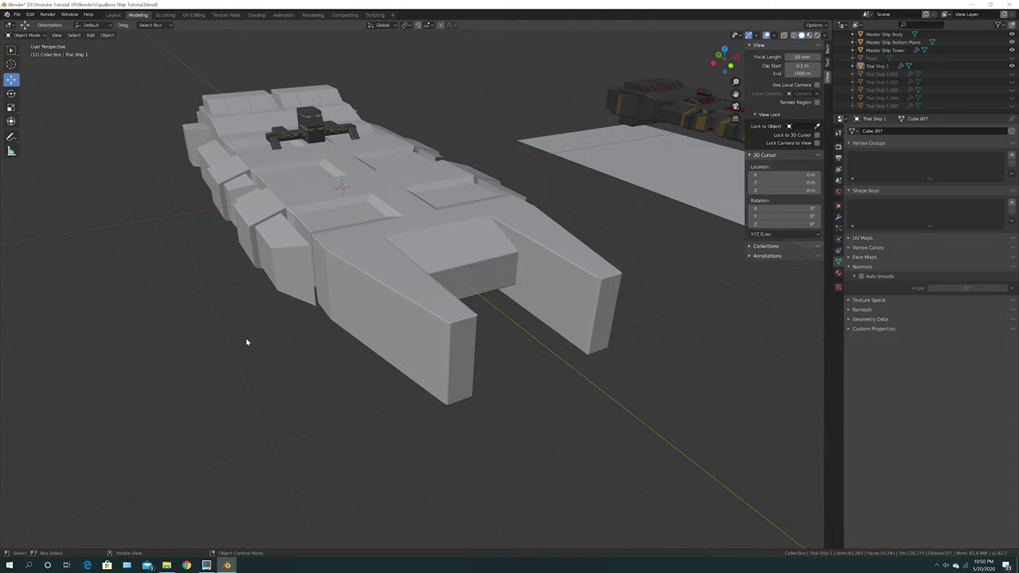
middle_click_drag(546, 249, 592, 233)
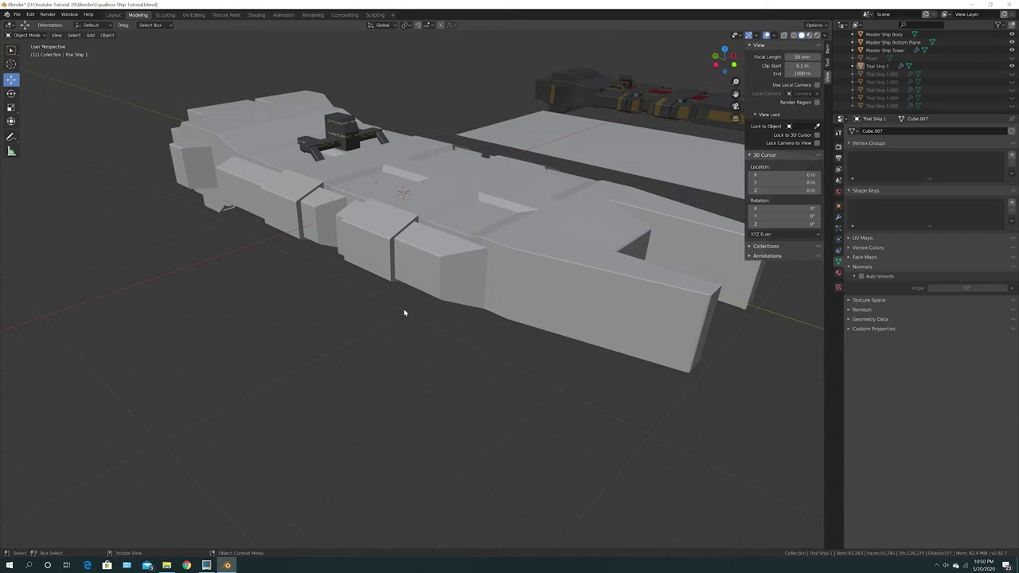
middle_click_drag(394, 311, 462, 321)
middle_click_drag(250, 217, 357, 282)
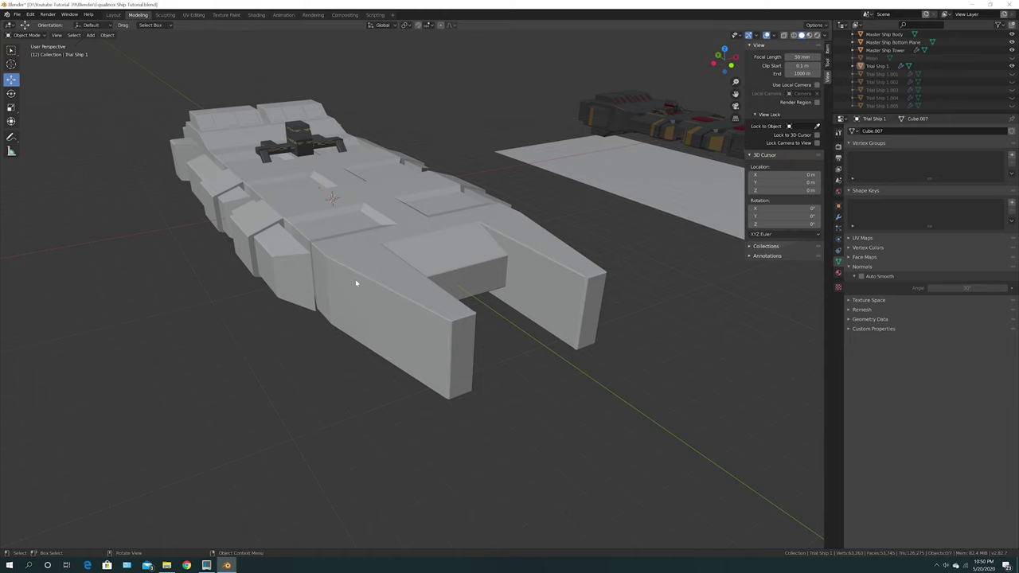
middle_click_drag(346, 291, 350, 288)
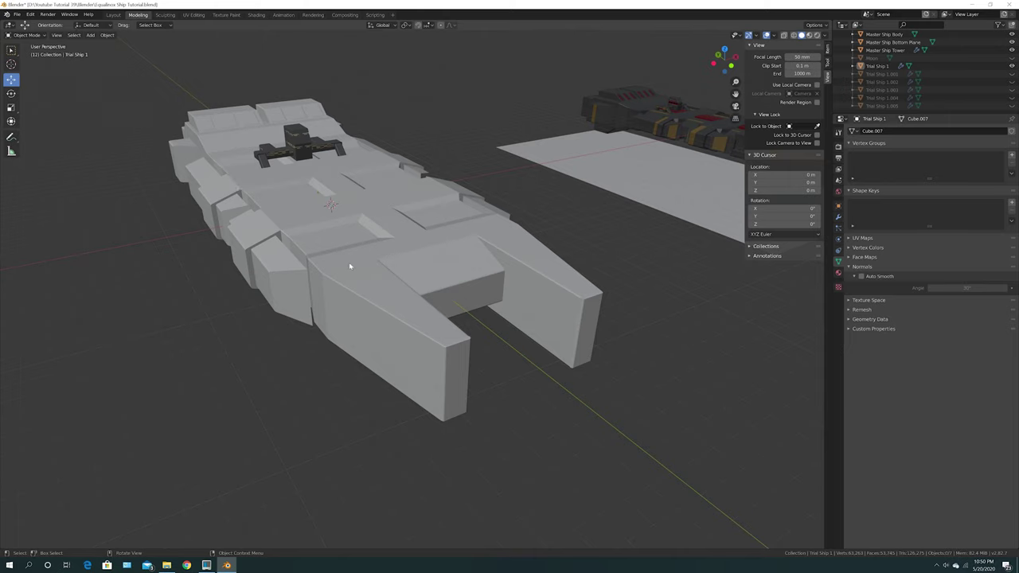
mouse_move(374, 266)
middle_mouse_down()
mouse_move(422, 269)
mouse_move(382, 269)
middle_mouse_up()
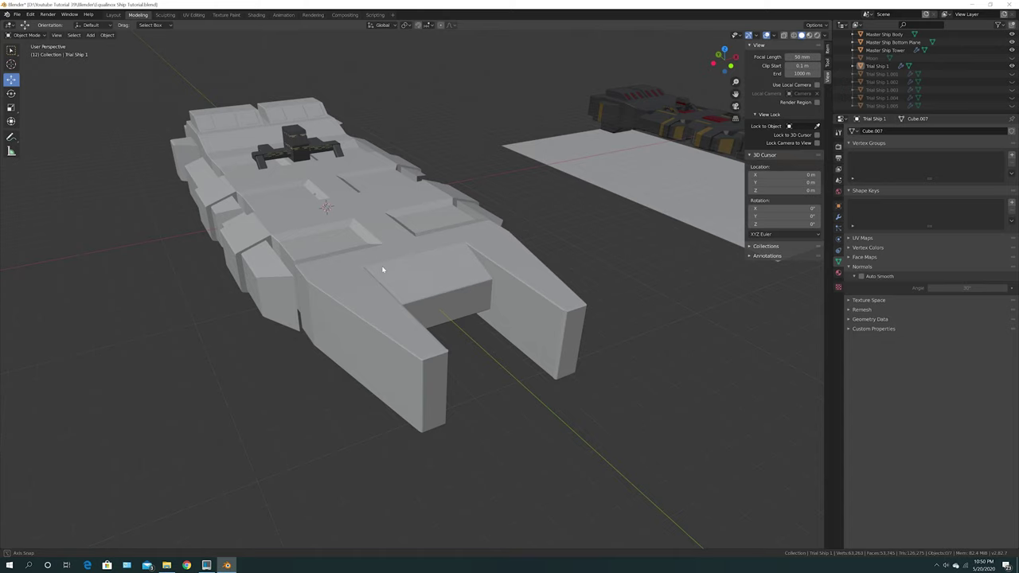
middle_click_drag(382, 269, 382, 268)
middle_click_drag(394, 270, 399, 267)
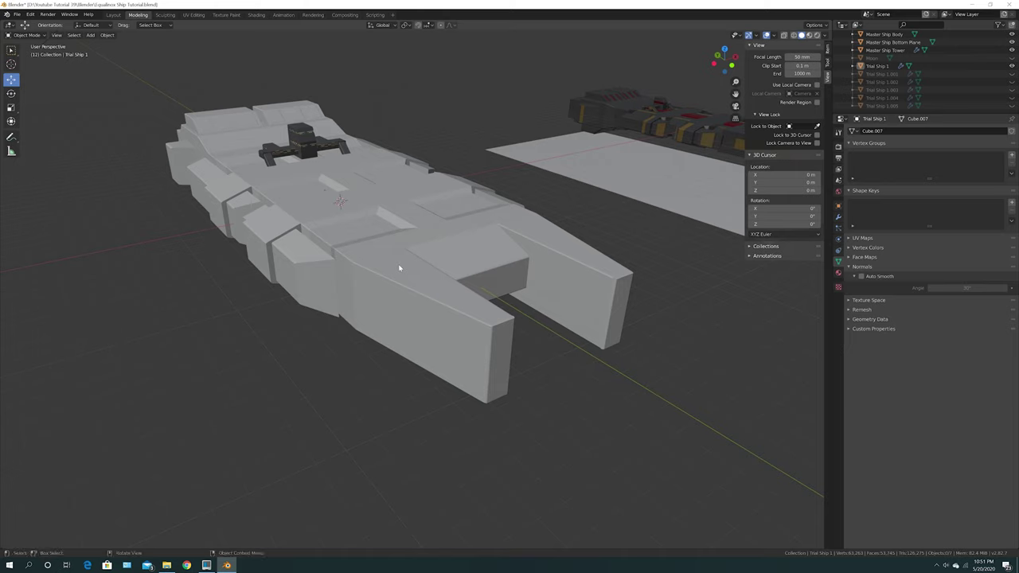